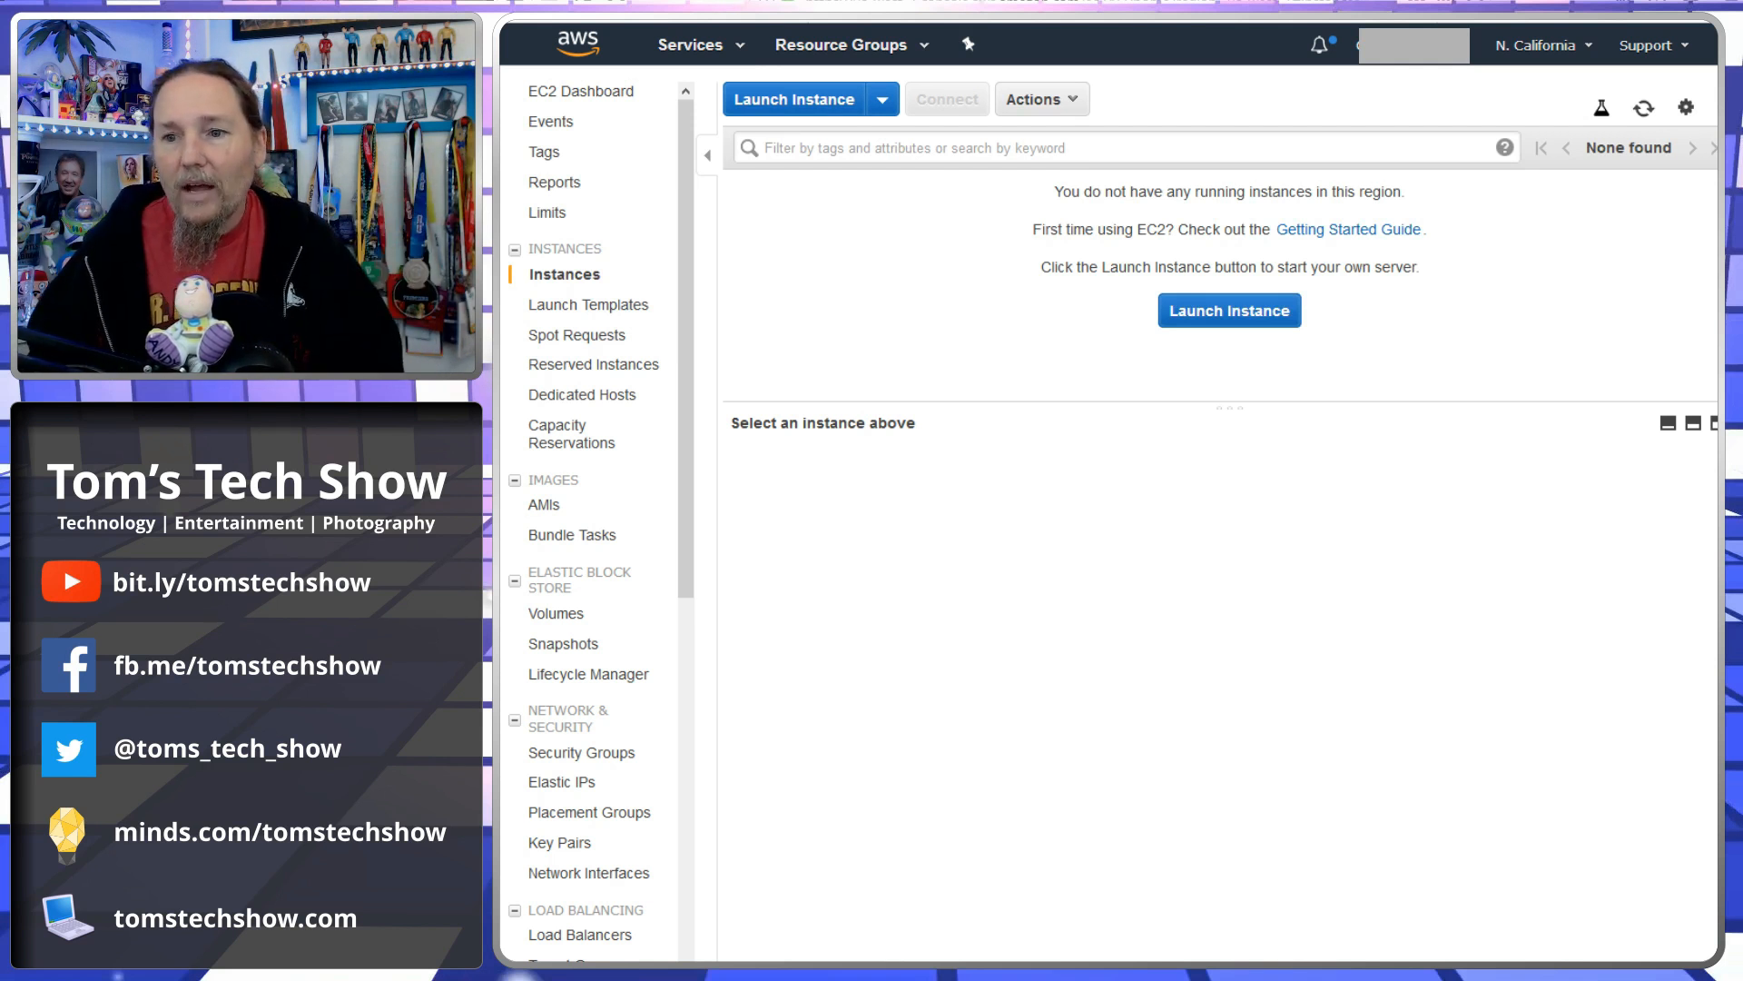
- Open the launch instance wizard and browse the Quick Start machine images
left_click(1230, 310)
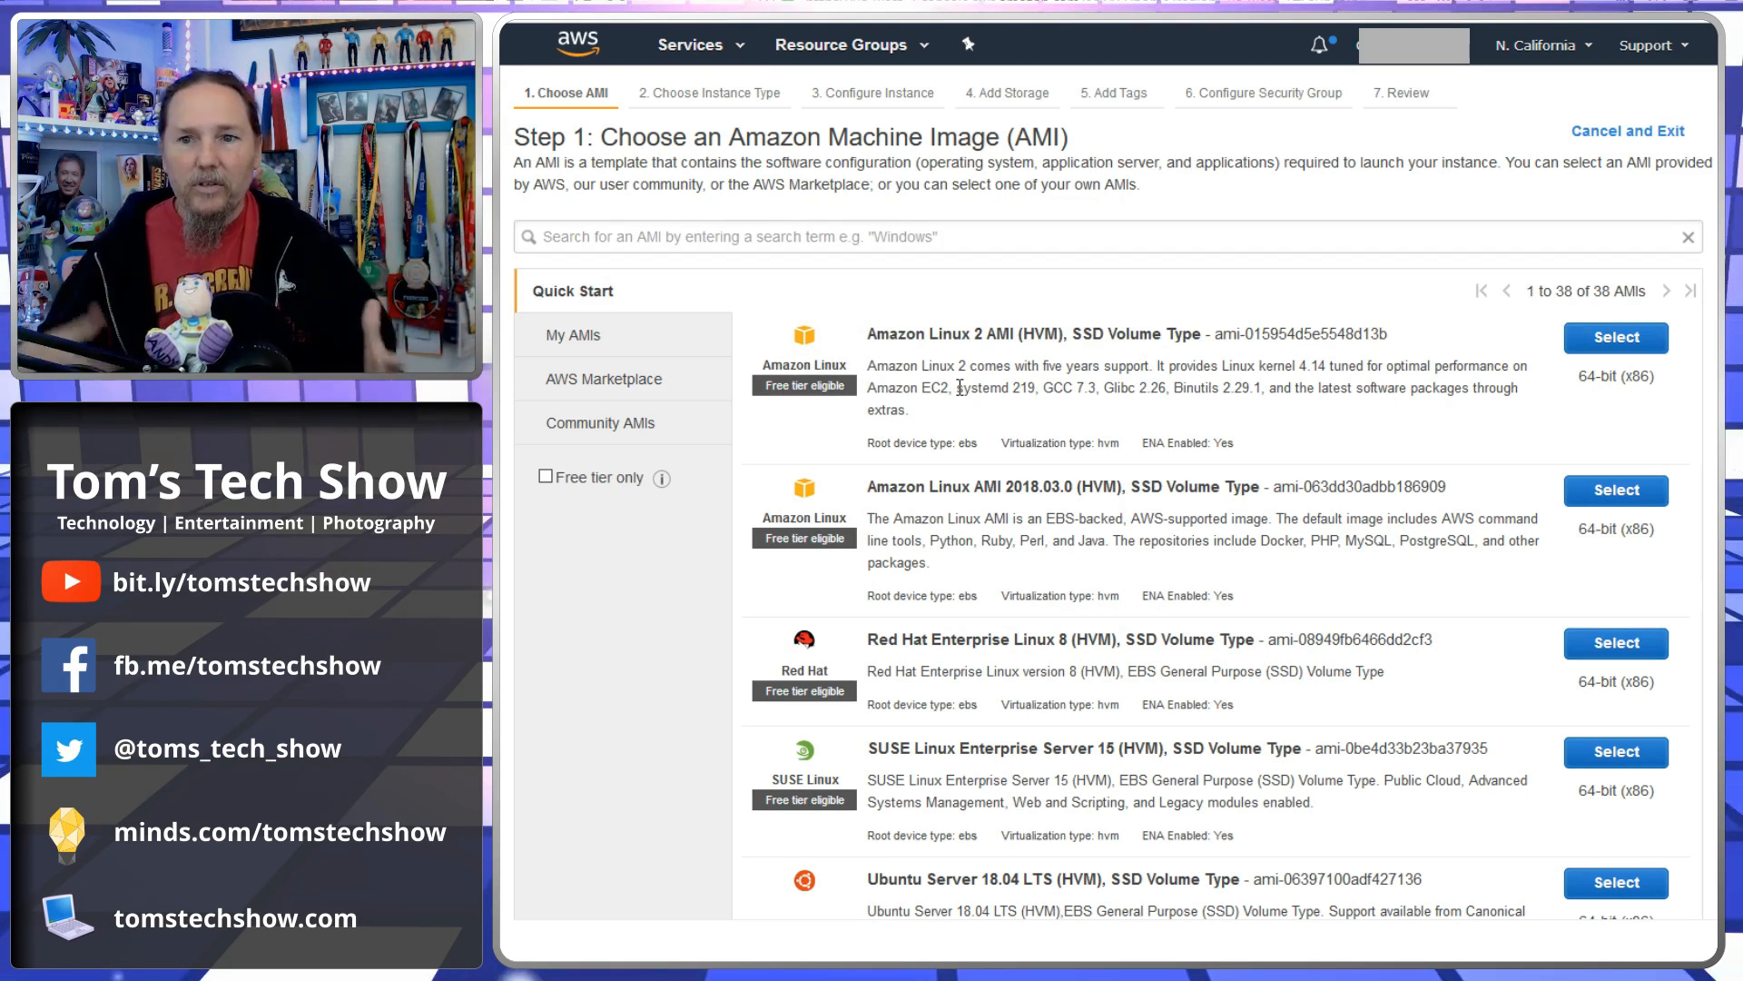
scroll(1209, 562, "down", 5)
scroll(1209, 536, "down", 6)
scroll(1210, 532, "down", 5)
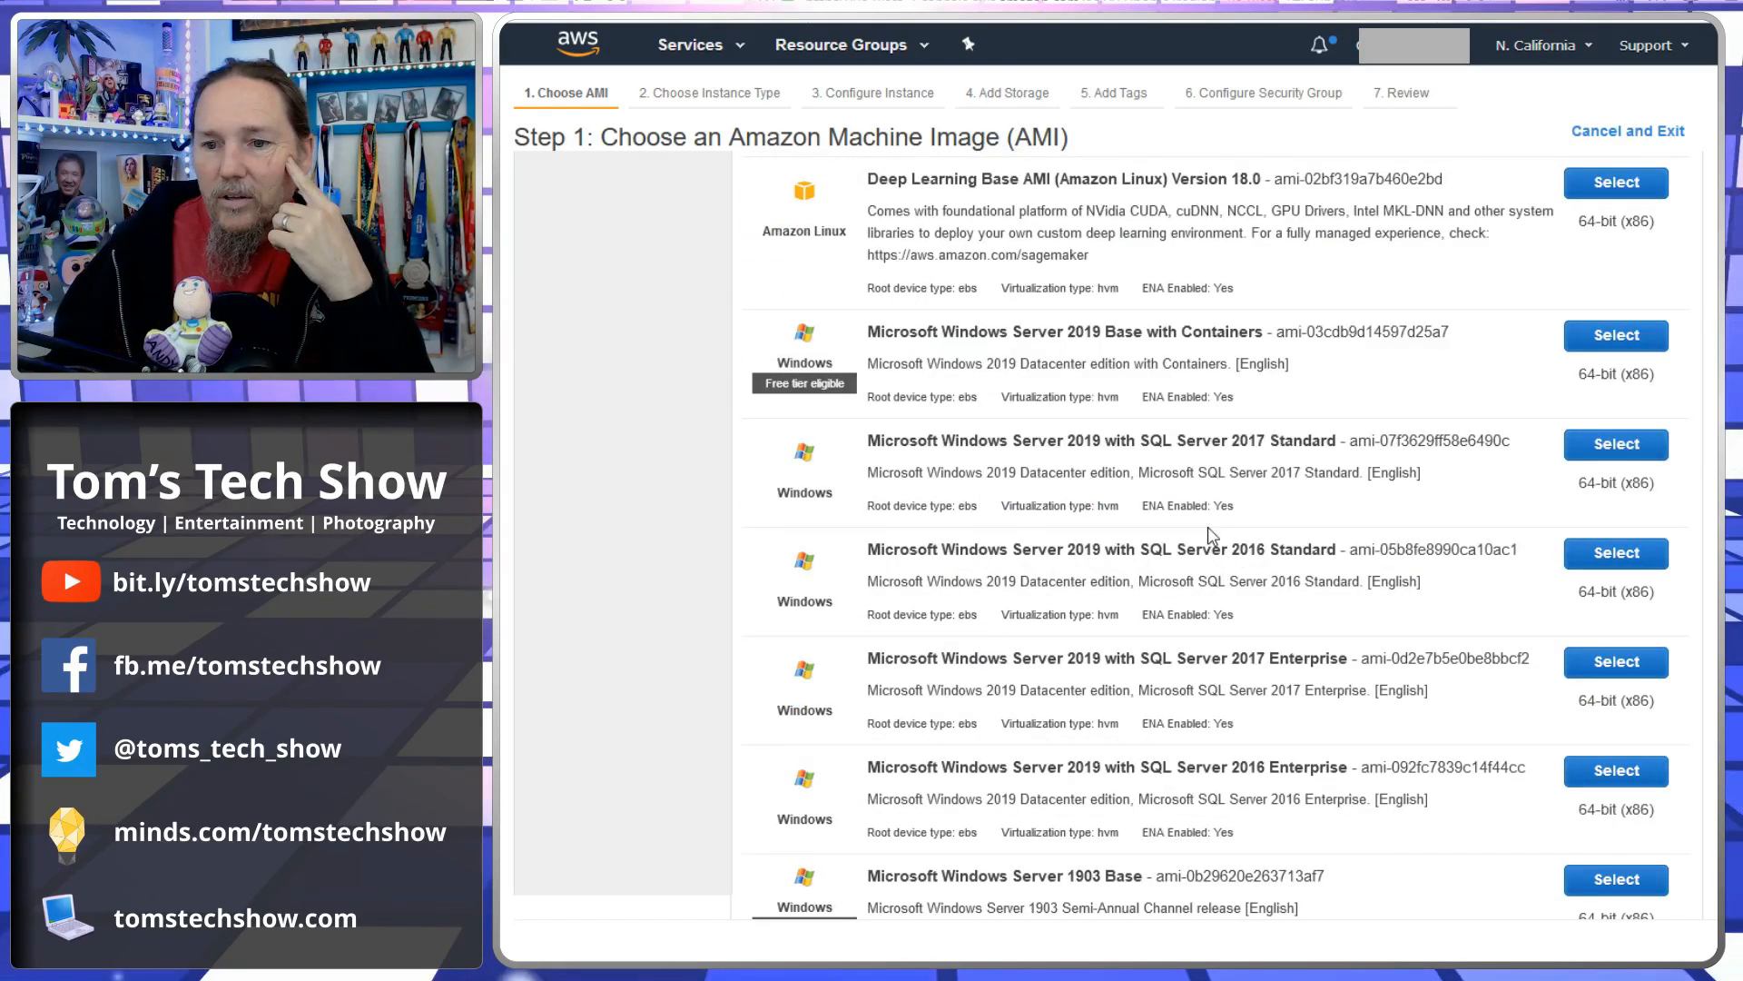
scroll(1209, 536, "down", 2)
left_click_drag(1022, 458, 1302, 466)
left_click(1302, 466)
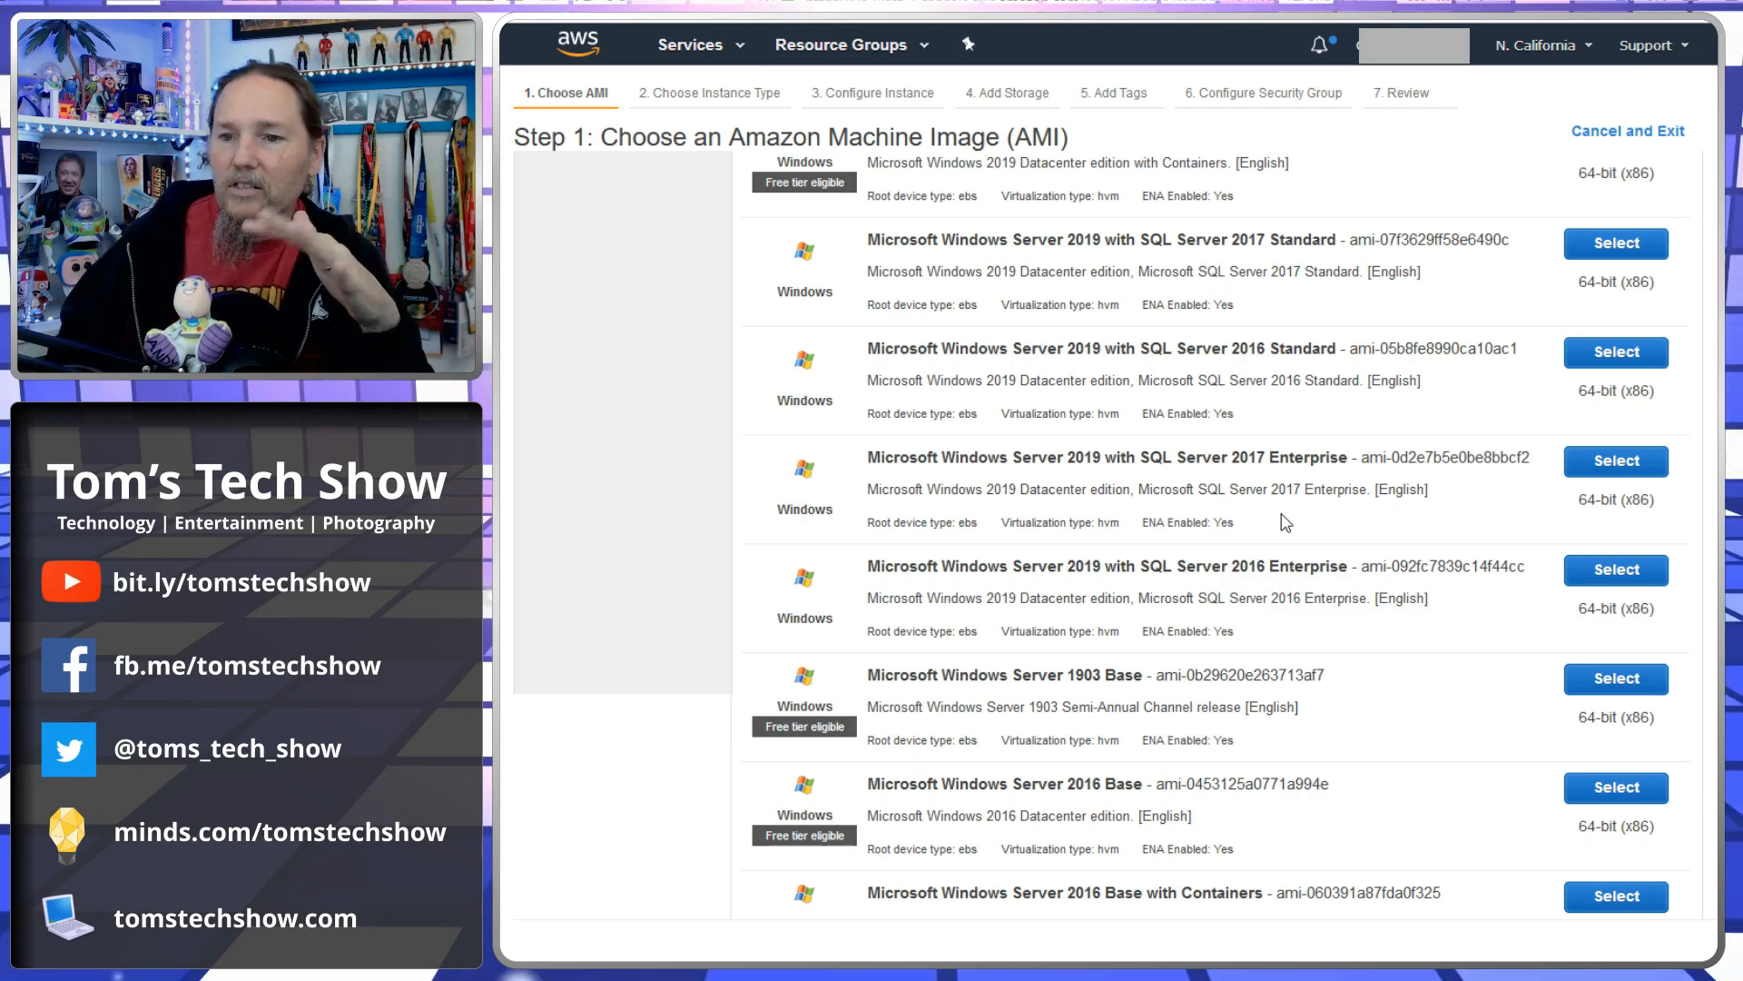
scroll(1246, 543, "up", 8)
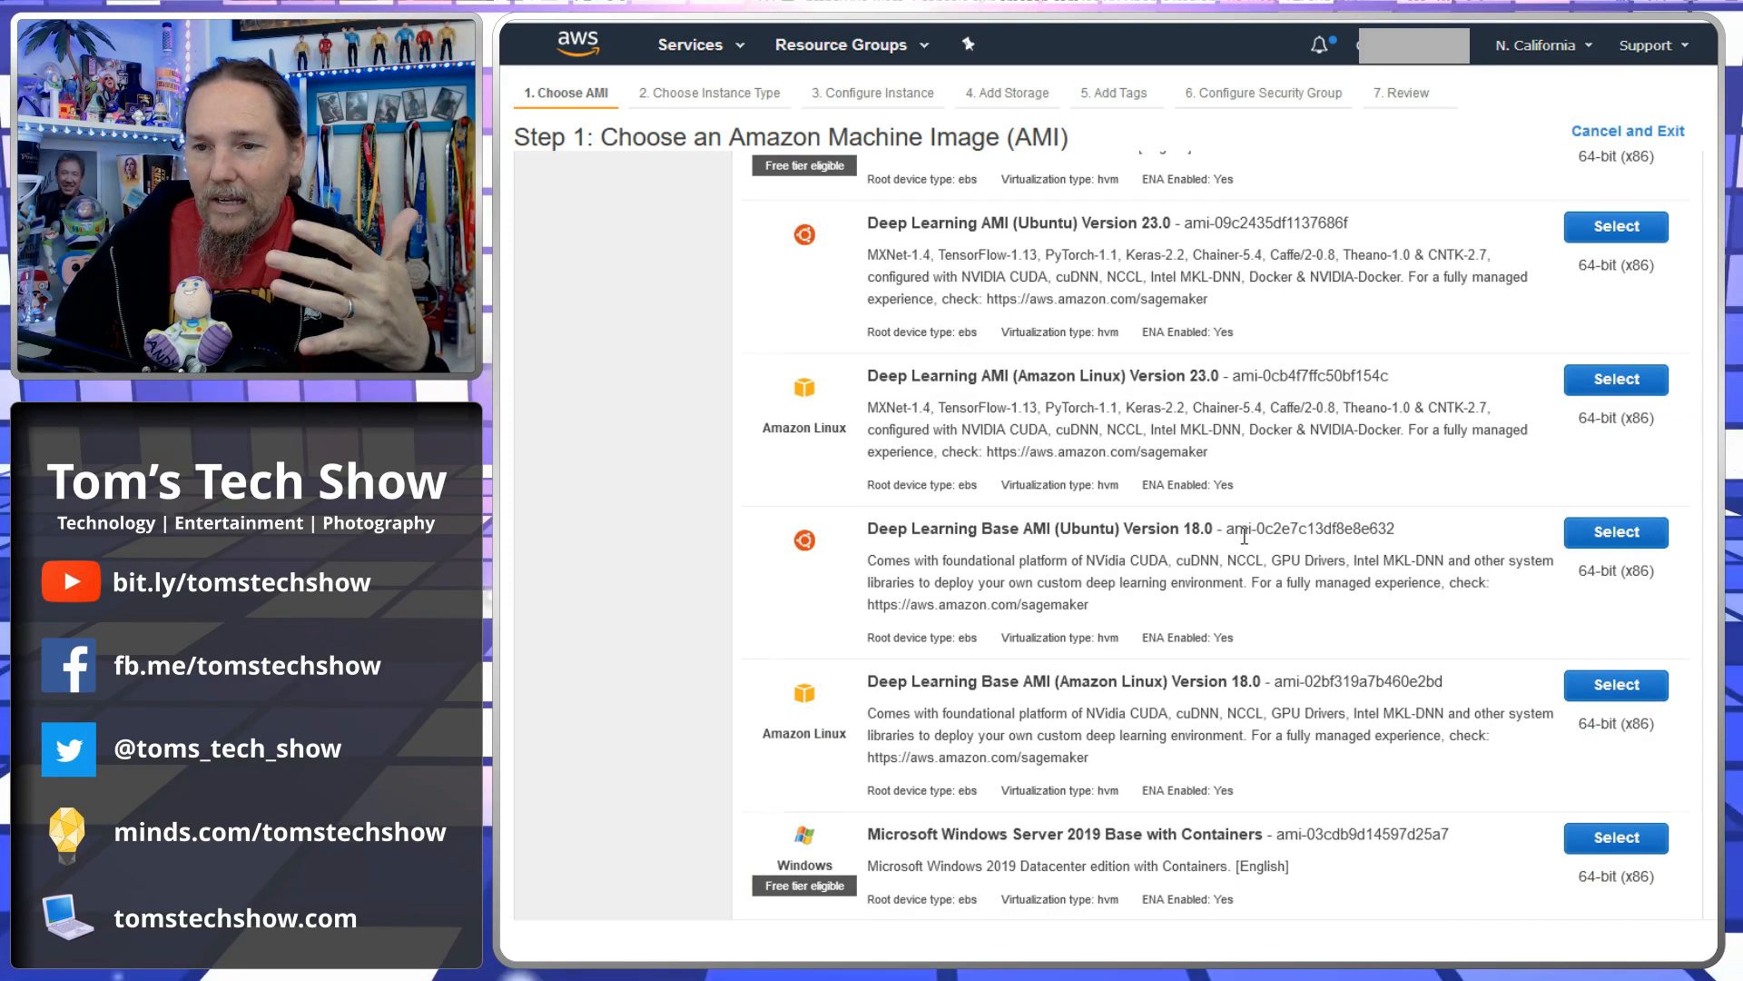
scroll(1243, 535, "up", 10)
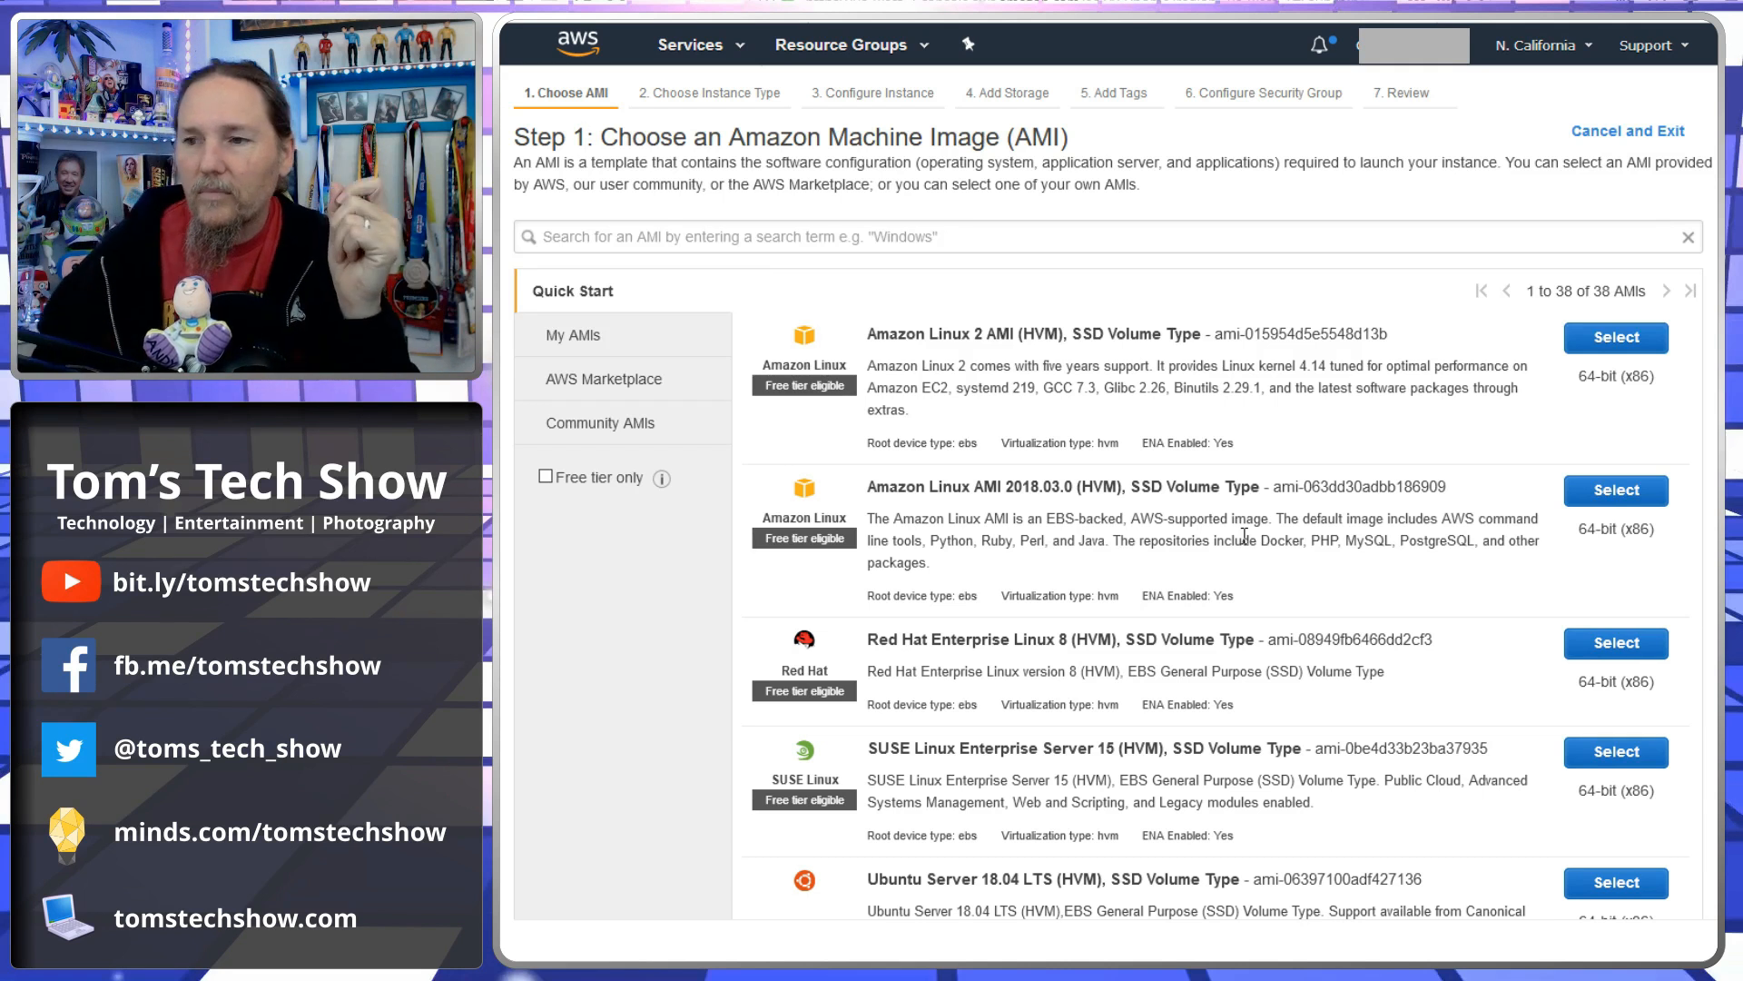
scroll(1253, 499, "down", 10)
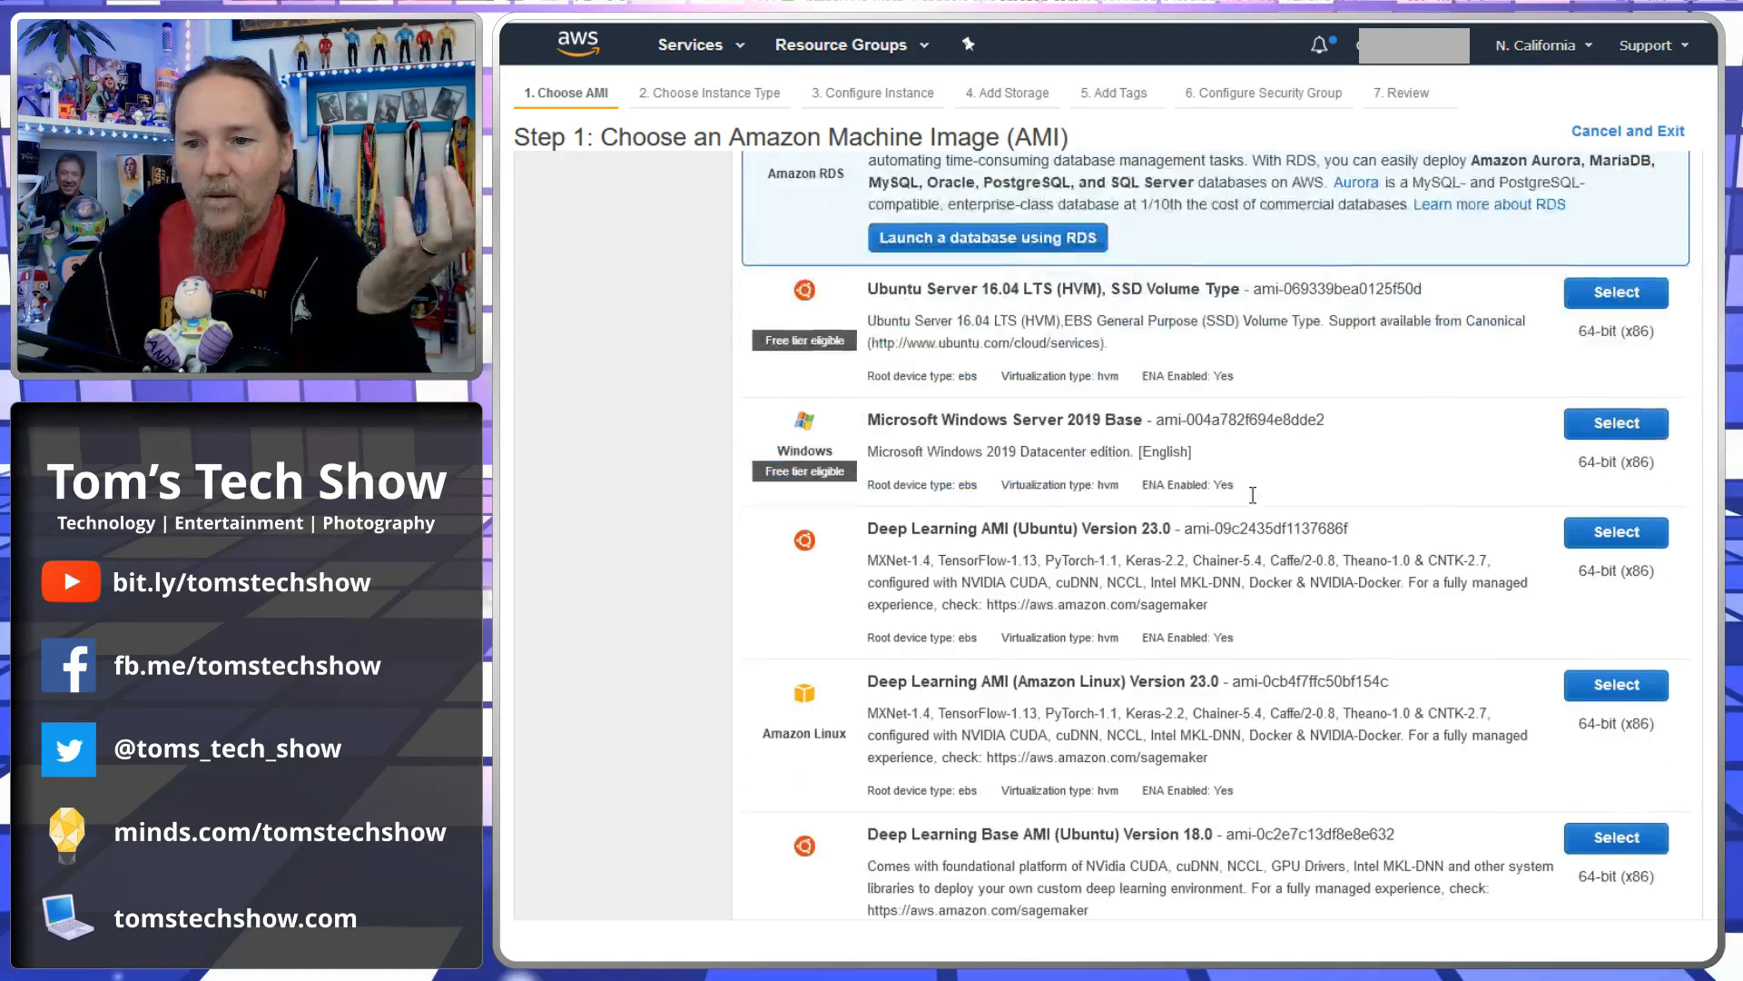
scroll(1253, 495, "down", 1)
left_click_drag(869, 318, 1153, 320)
left_click(1153, 319)
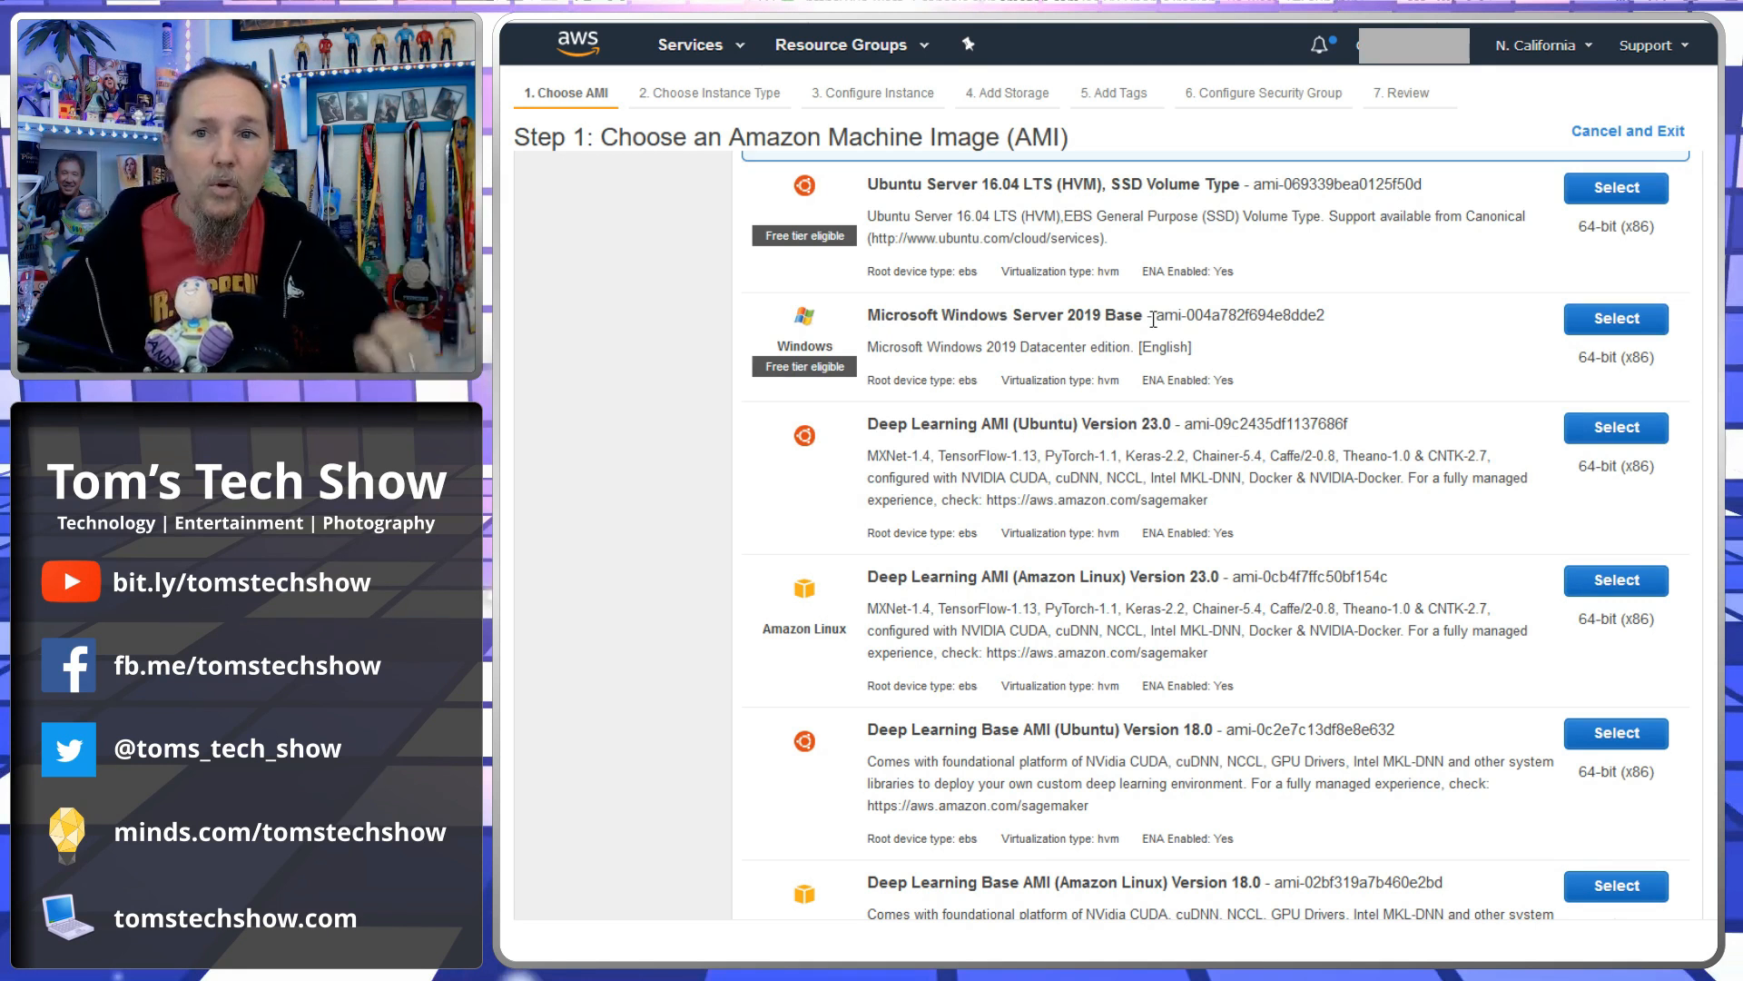
scroll(967, 342, "up", 10)
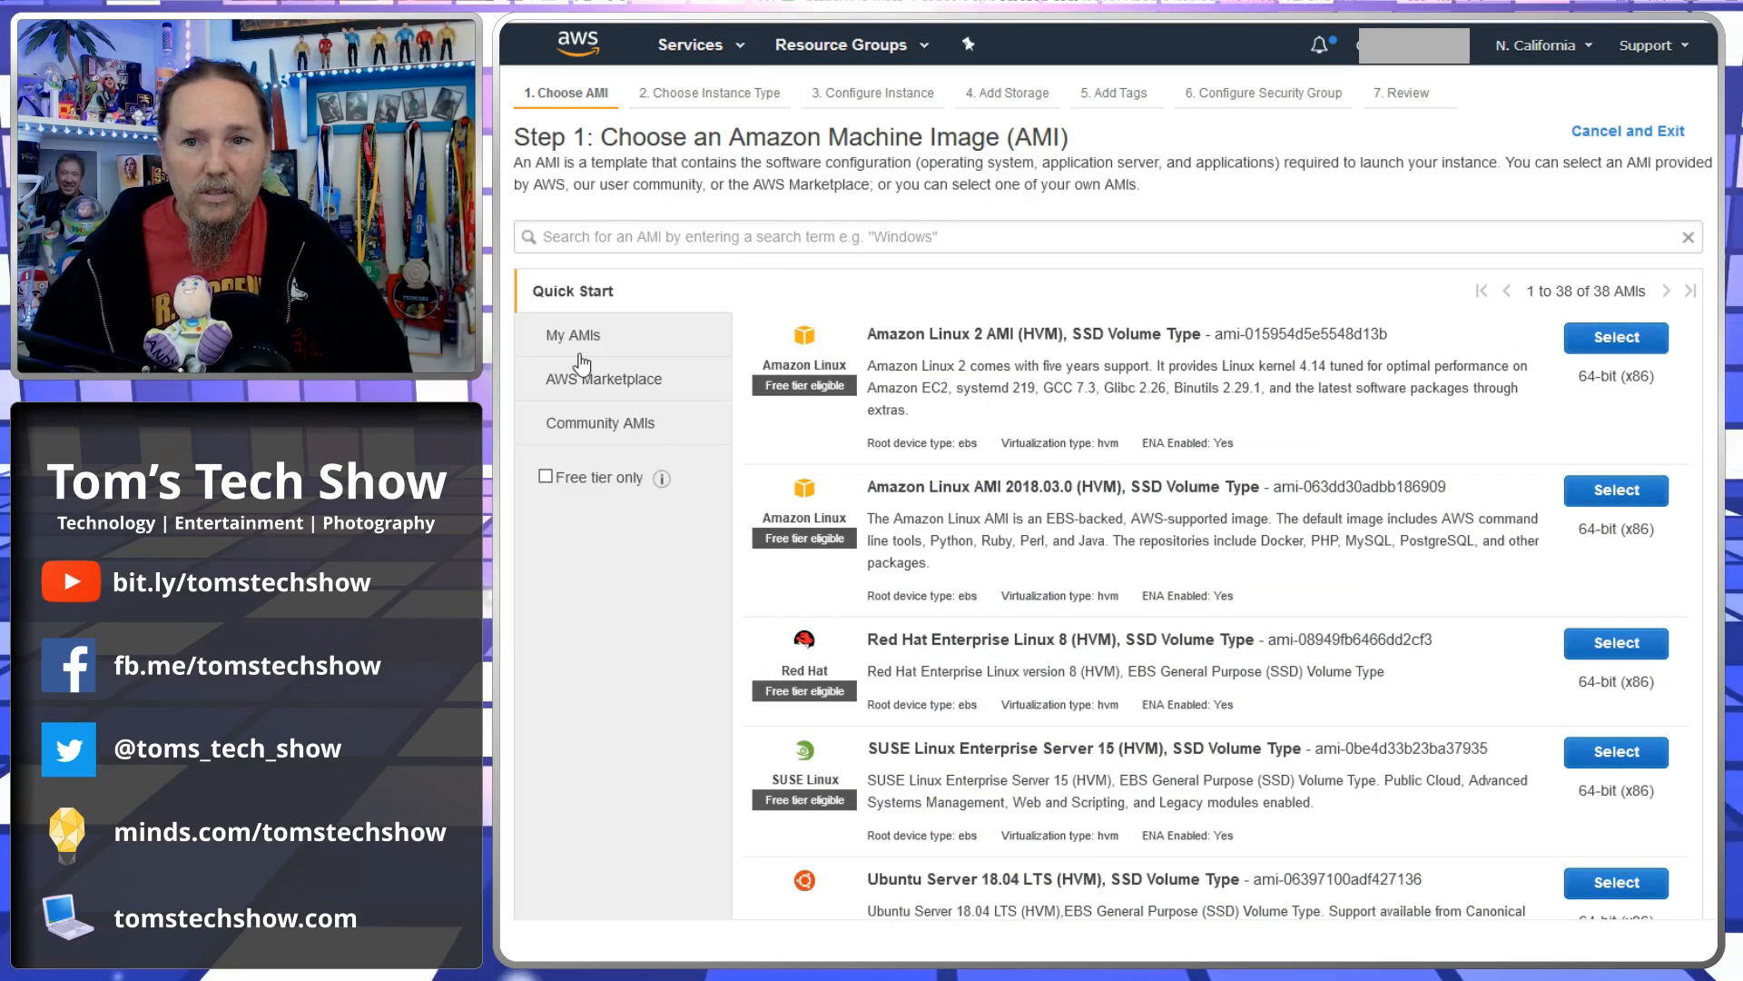
- Examine the images under My AMIs and the Quick Start image descriptions
left_click(624, 338)
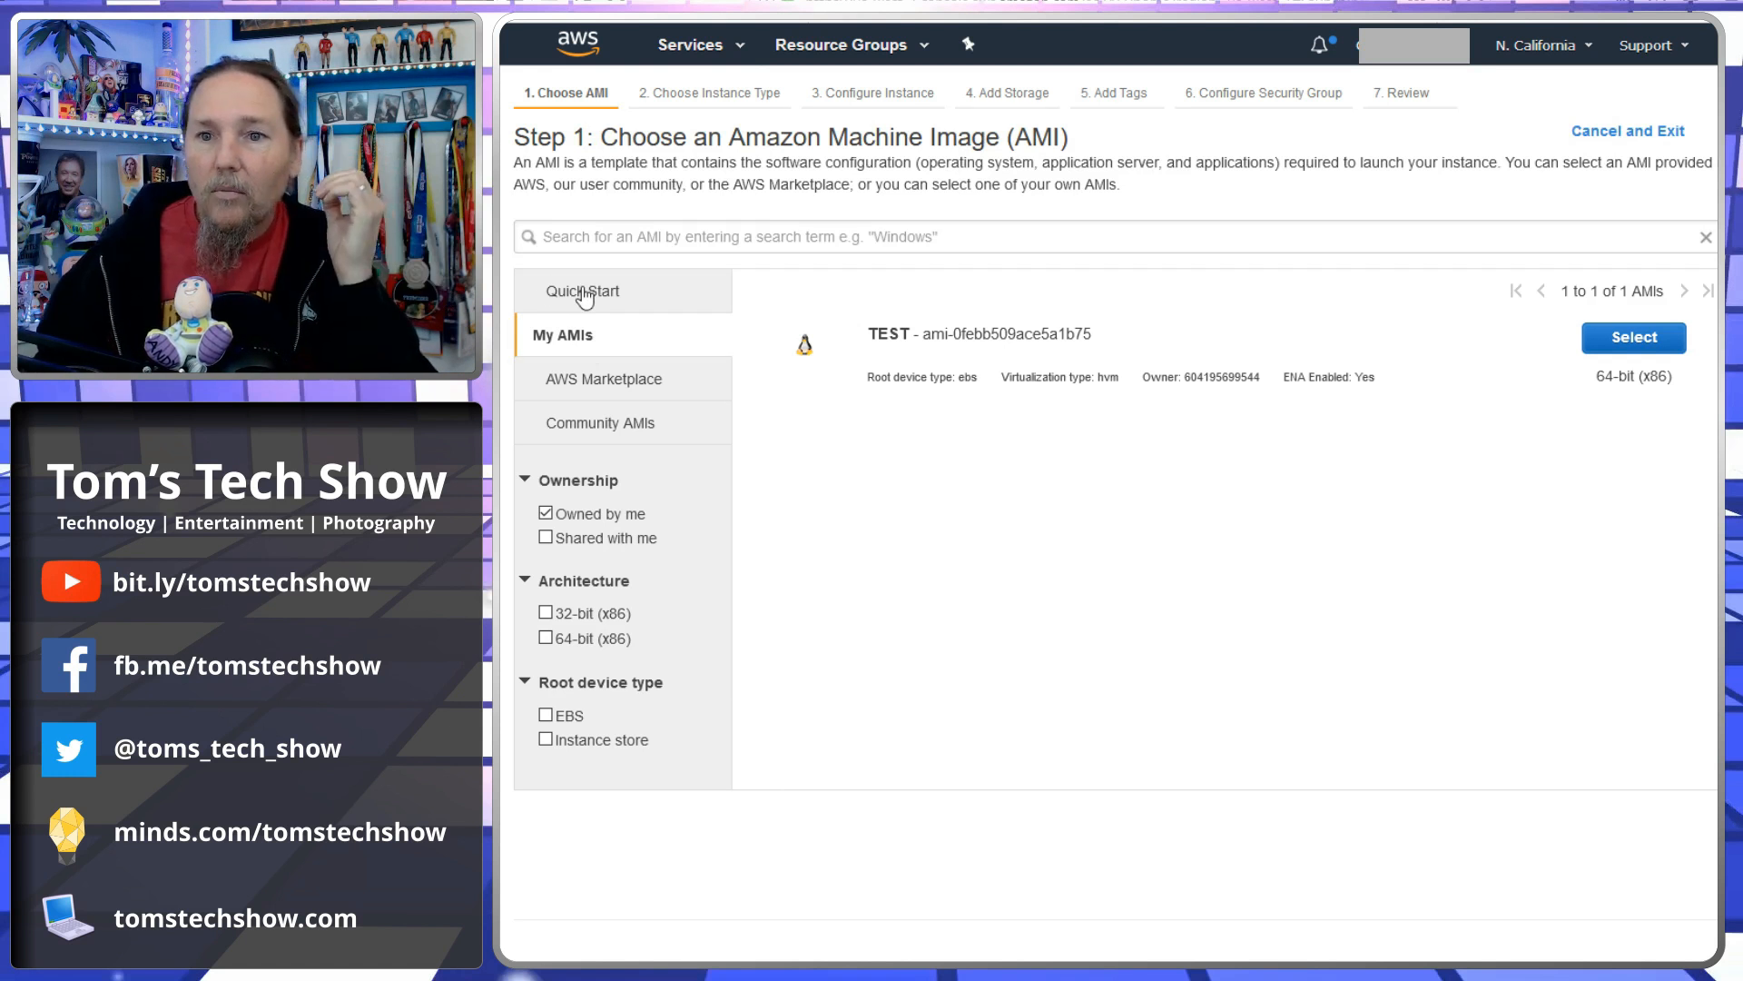
left_click(584, 292)
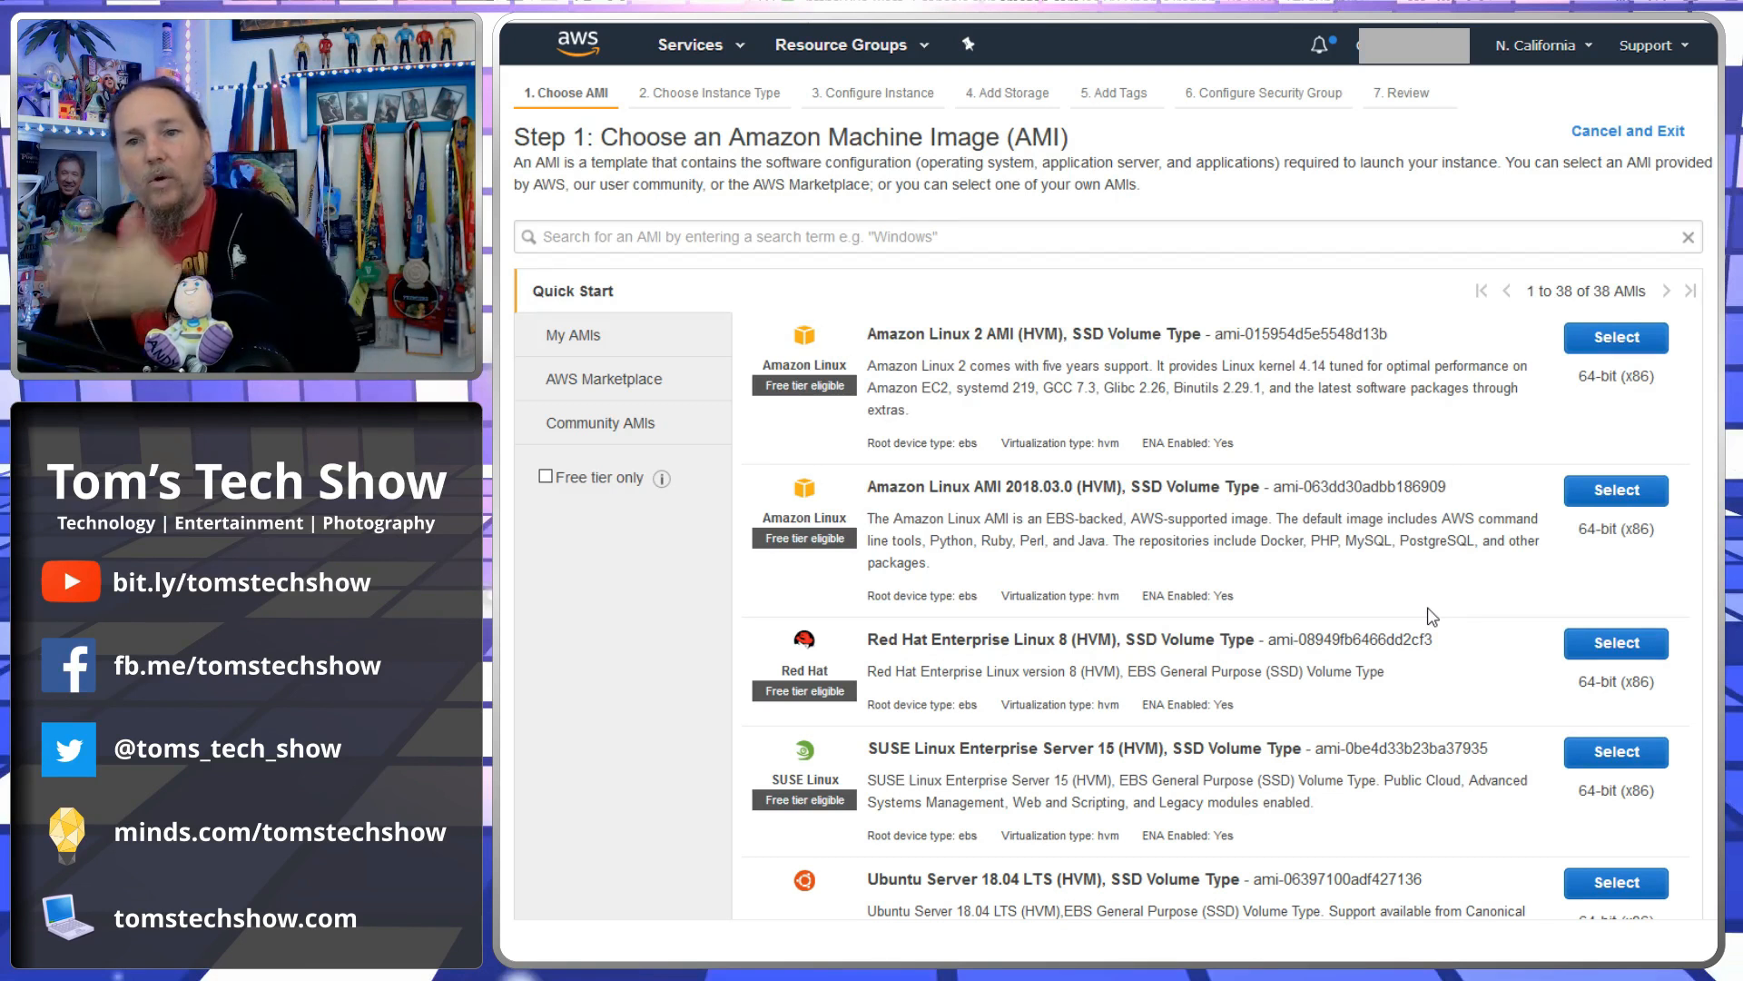
scroll(1432, 618, "down", 10)
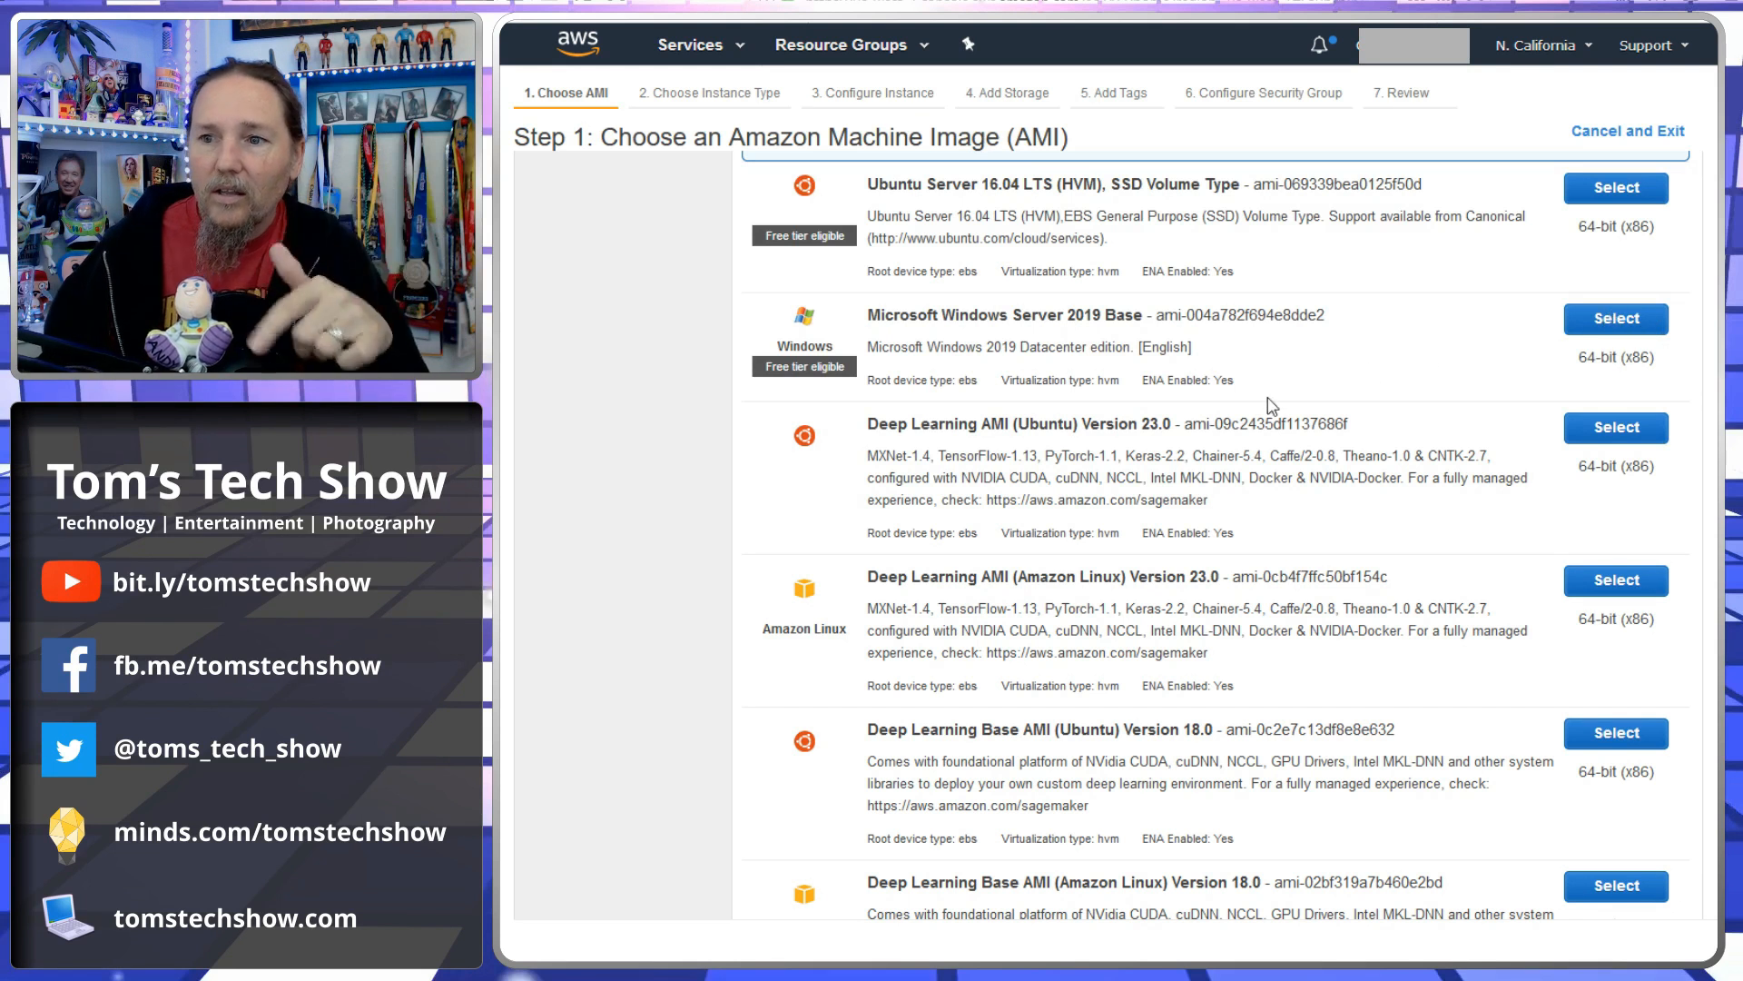
scroll(1271, 406, "up", 1)
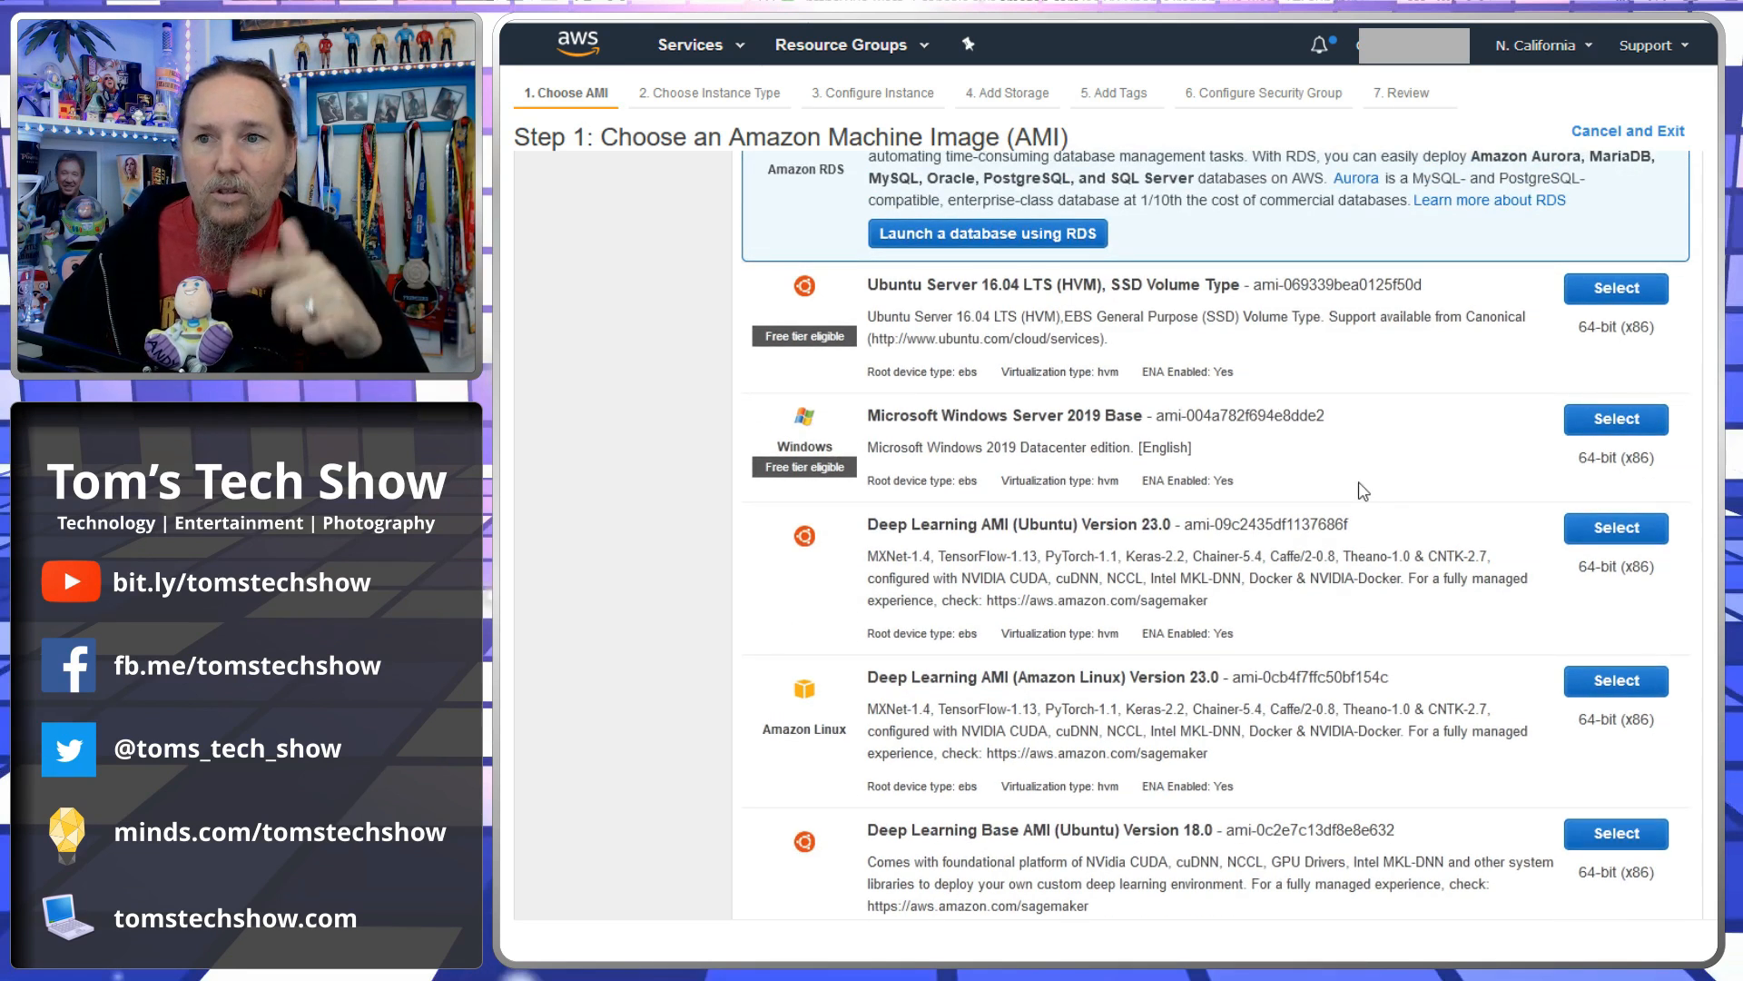
scroll(1344, 472, "up", 5)
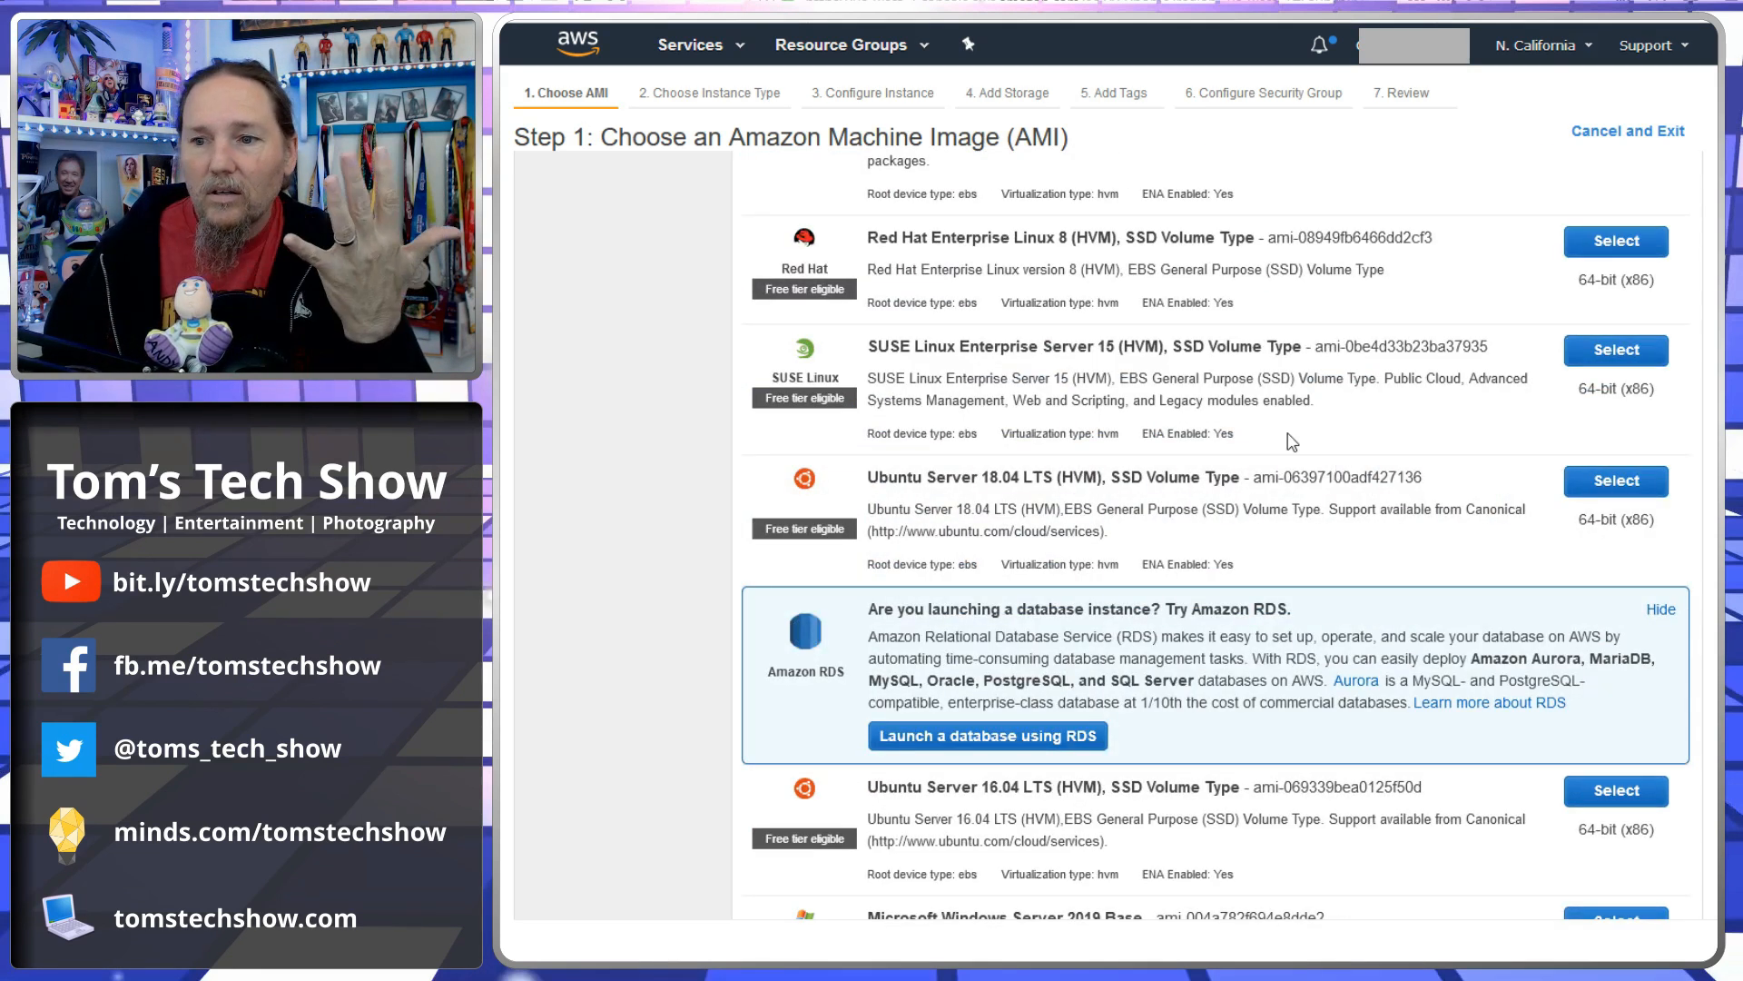
scroll(1293, 442, "up", 4)
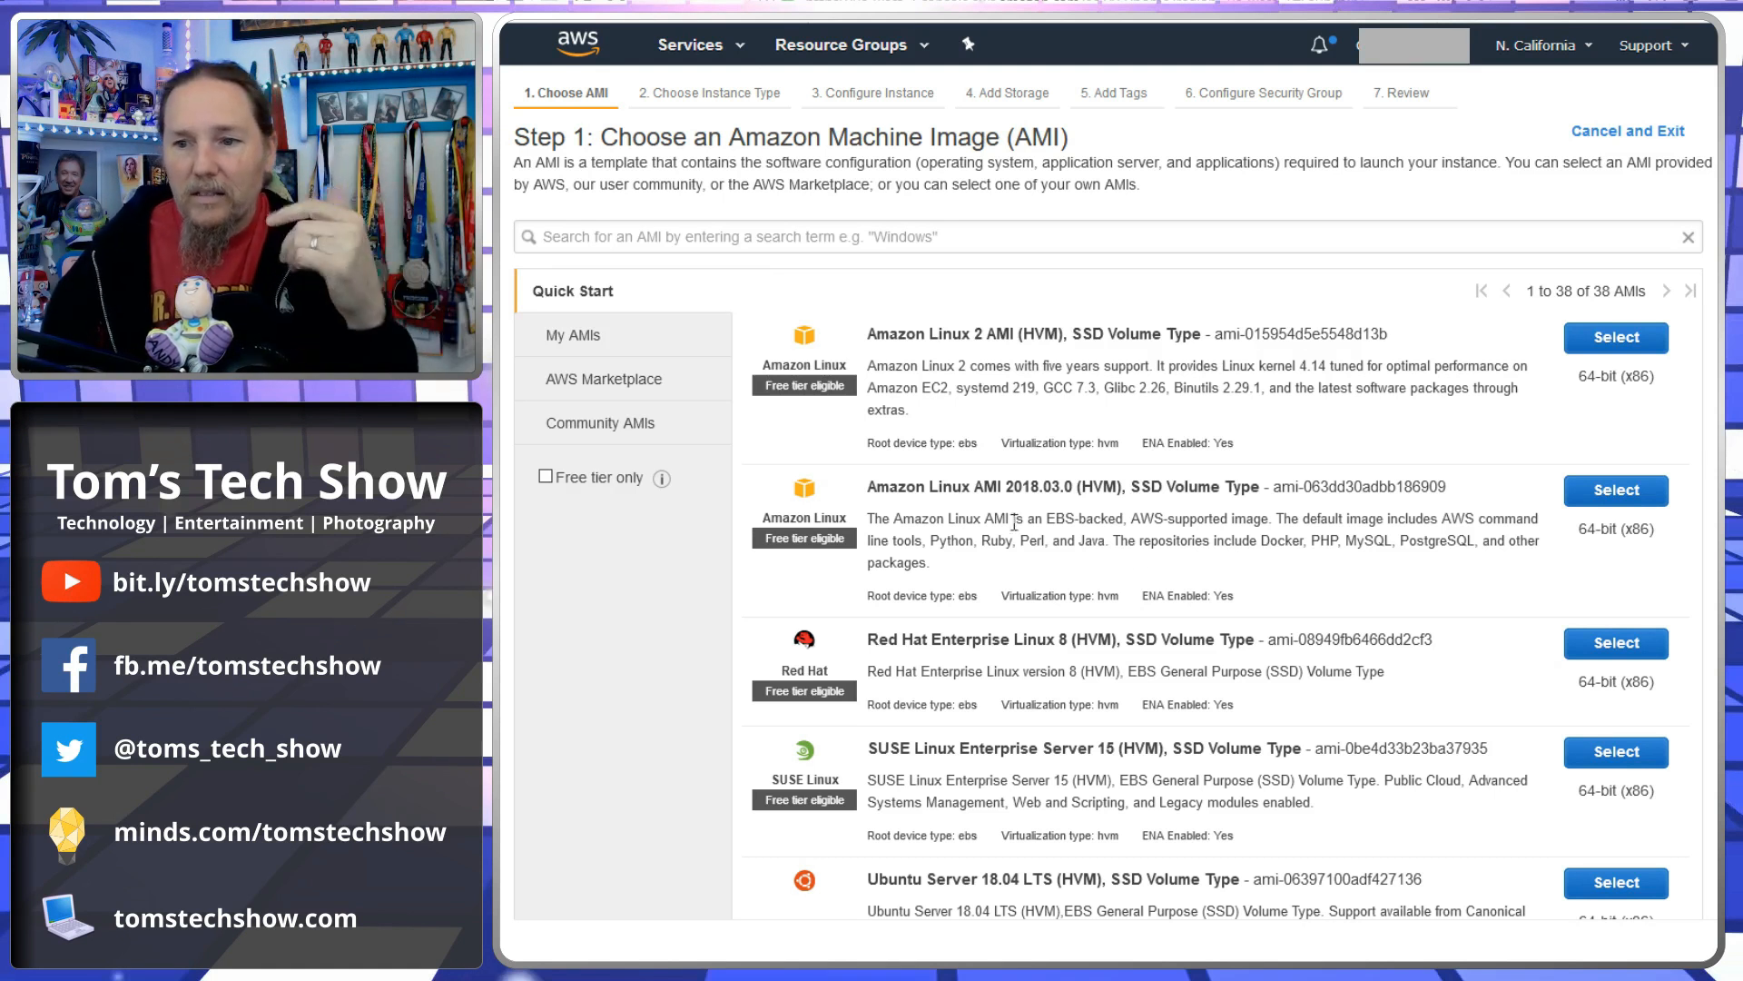
left_click_drag(998, 487, 1115, 487)
left_click(1099, 507)
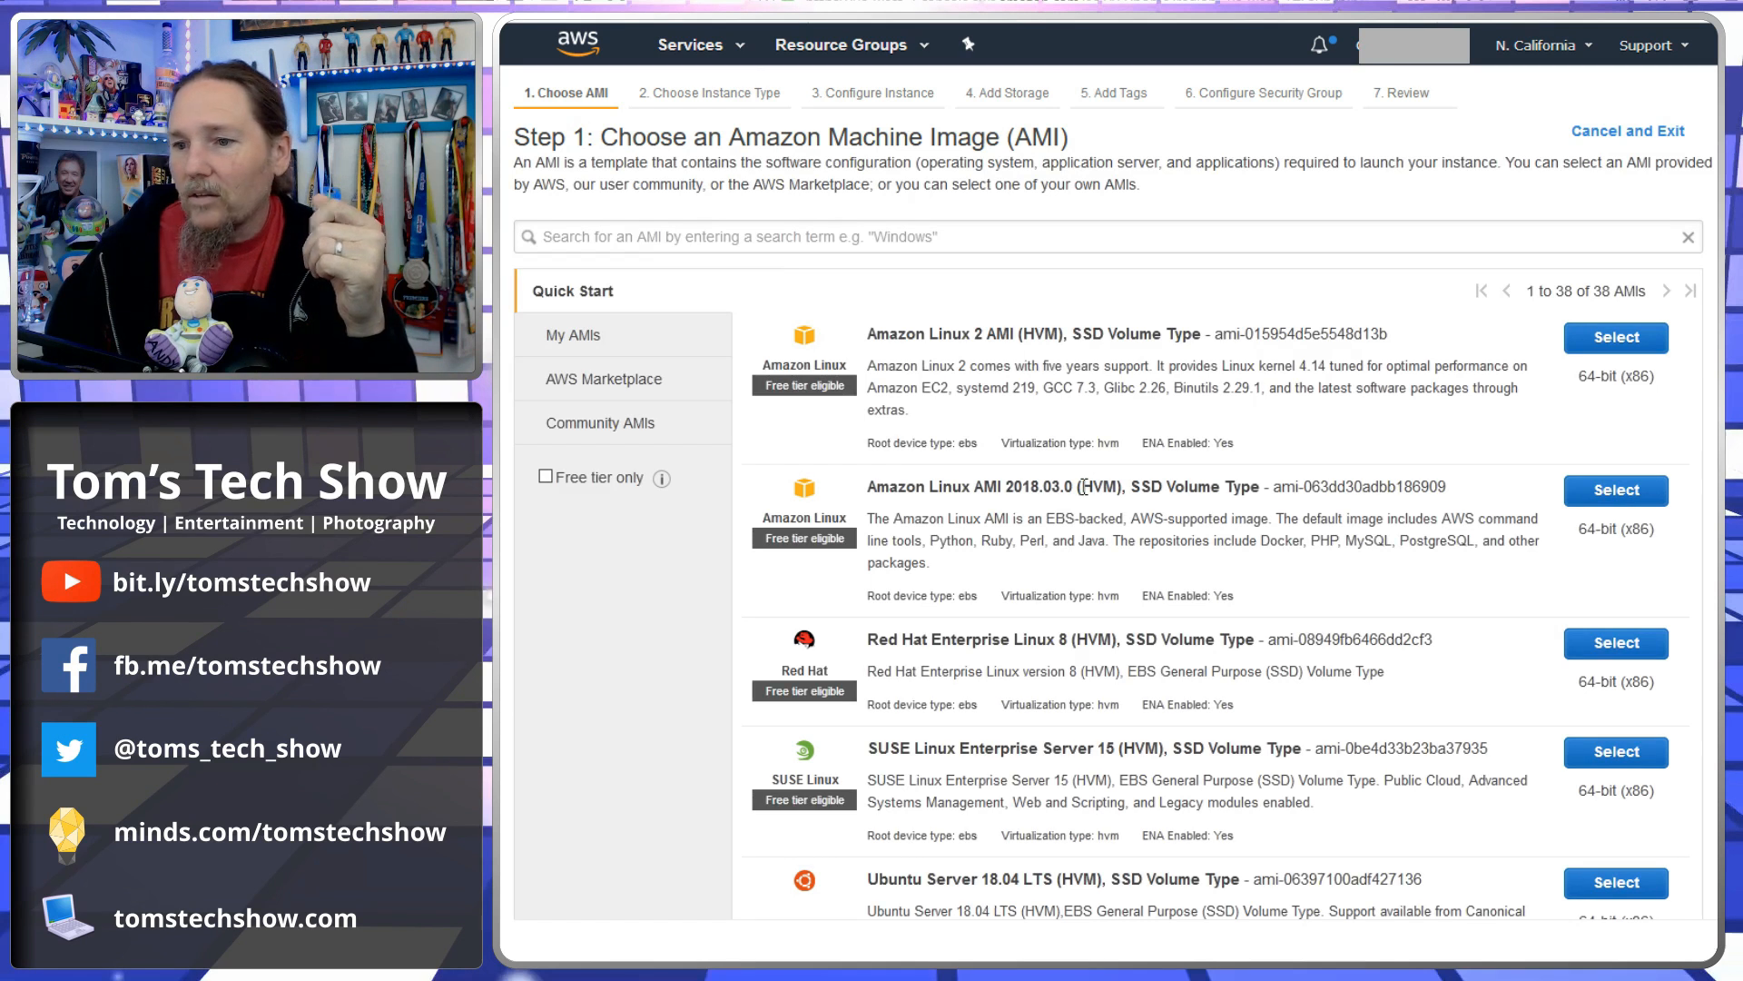
scroll(1399, 587, "down", 4)
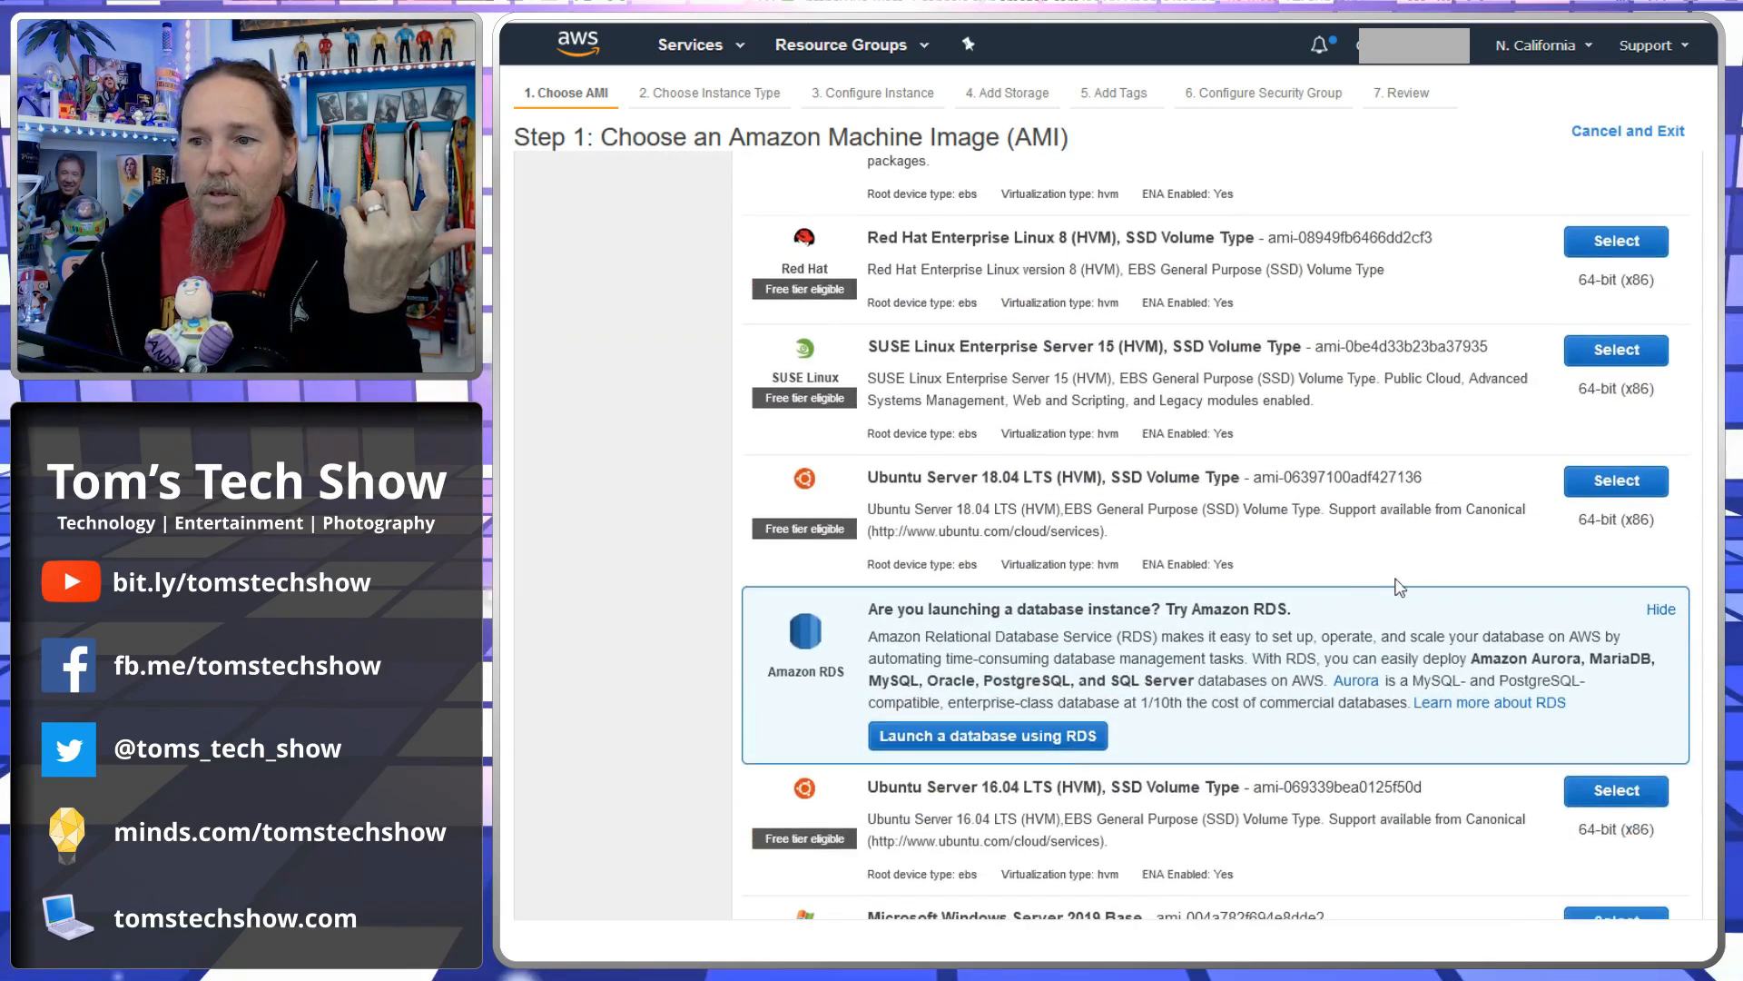
left_click_drag(917, 477, 1035, 477)
left_click(1114, 578)
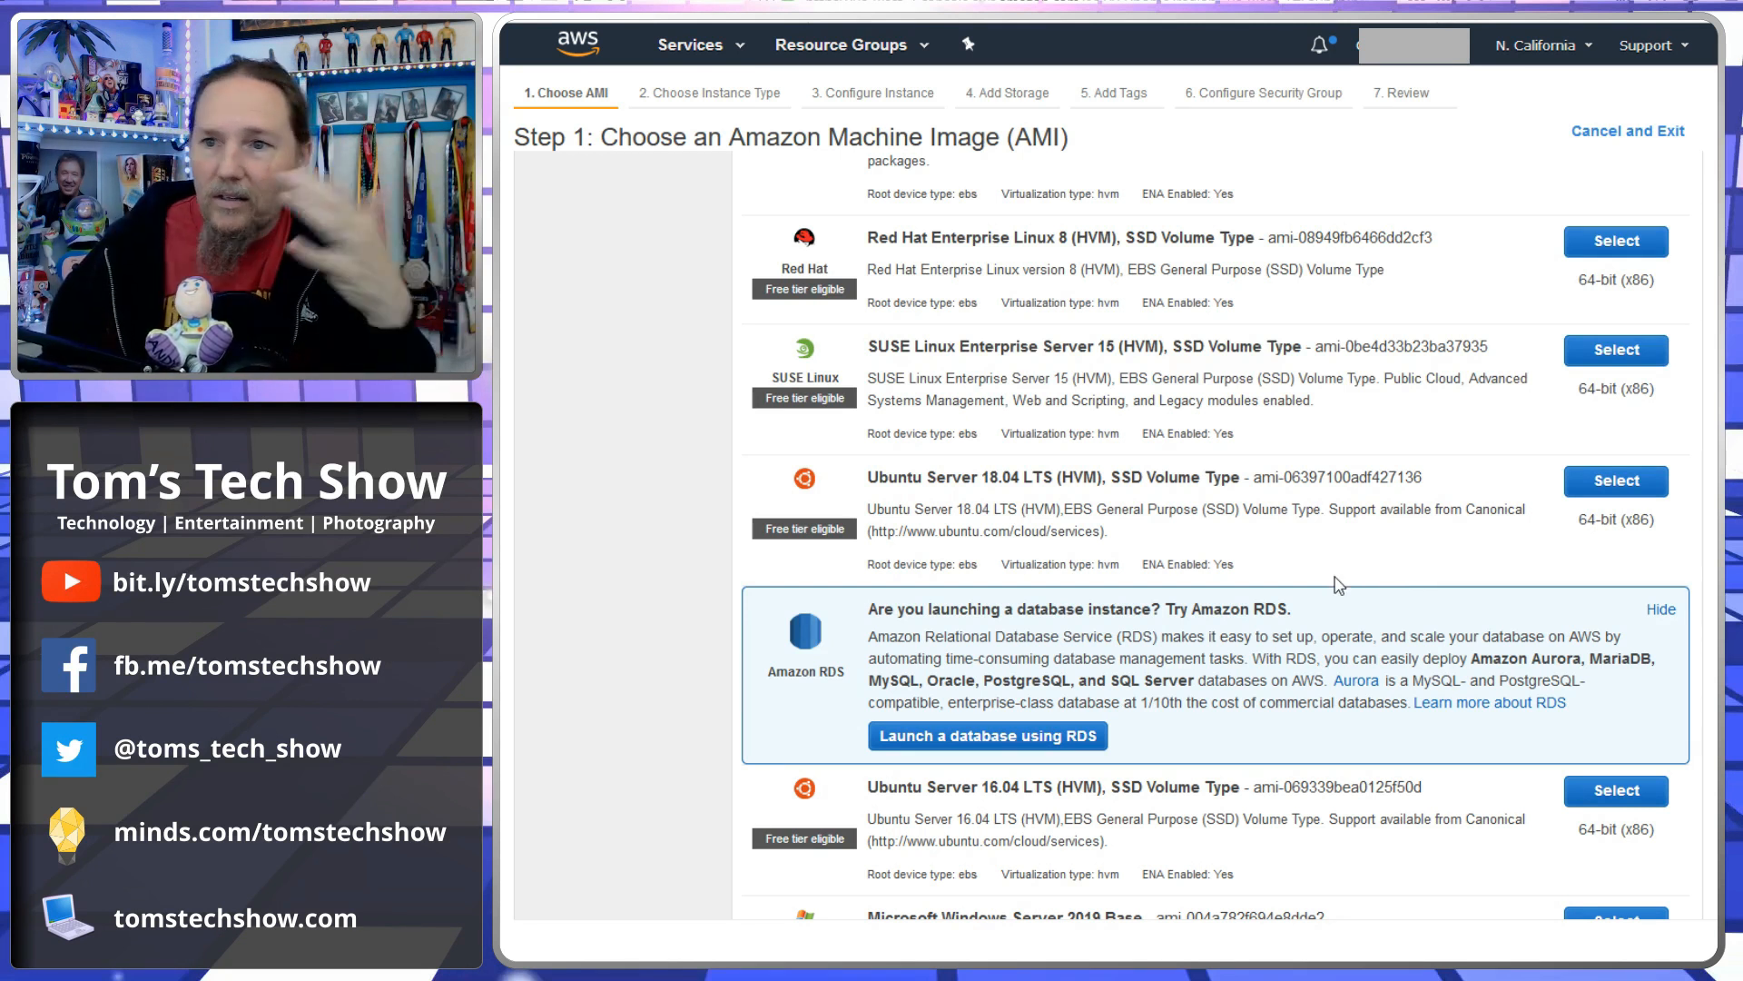
scroll(1321, 608, "up", 5)
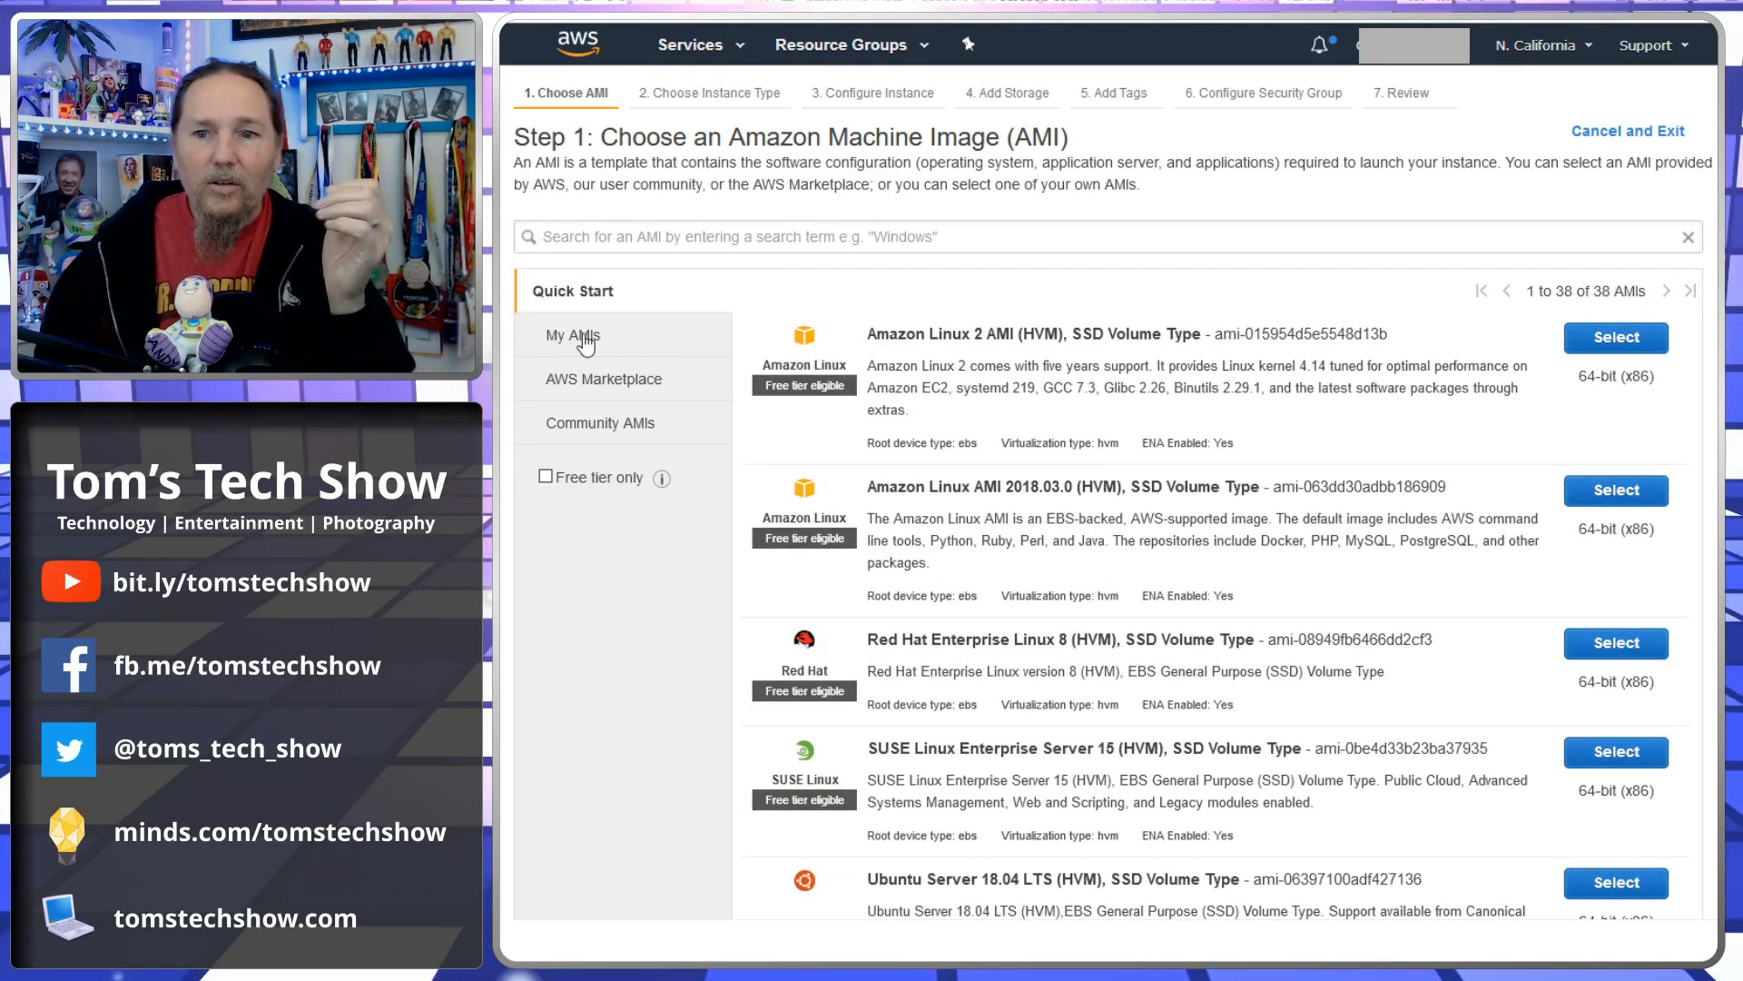
- Switch between the My AMIs and Quick Start image lists to compare them
left_click(553, 354)
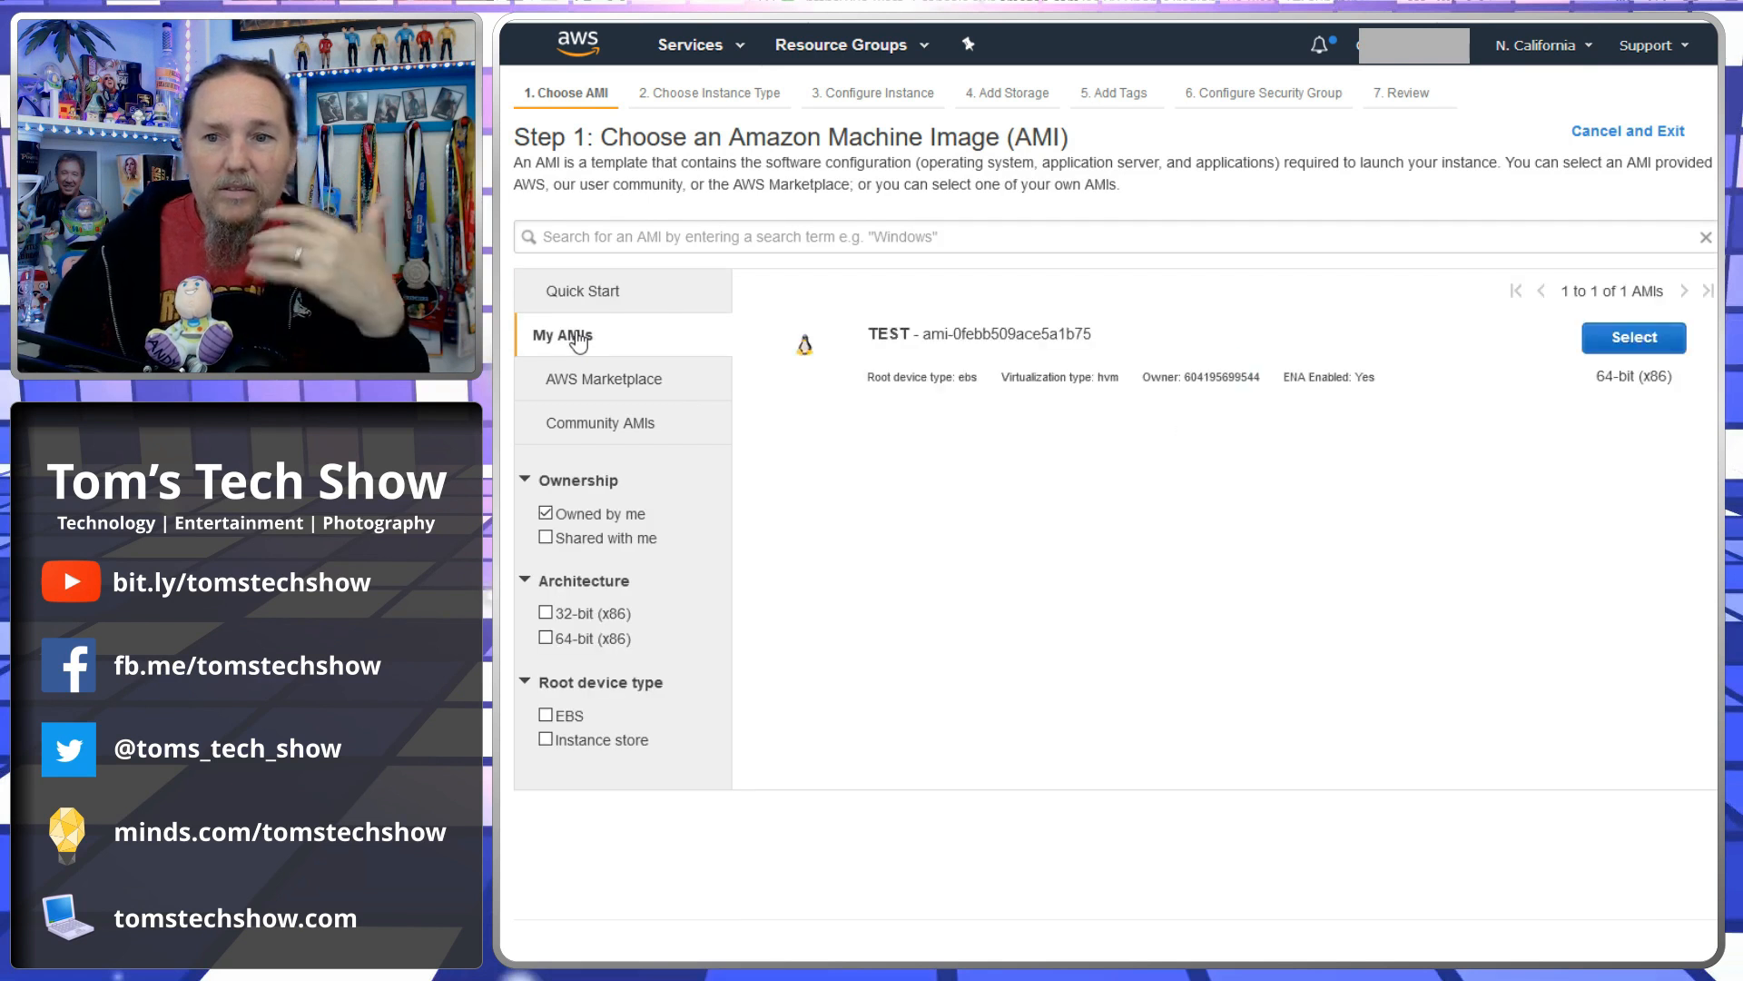
left_click(598, 298)
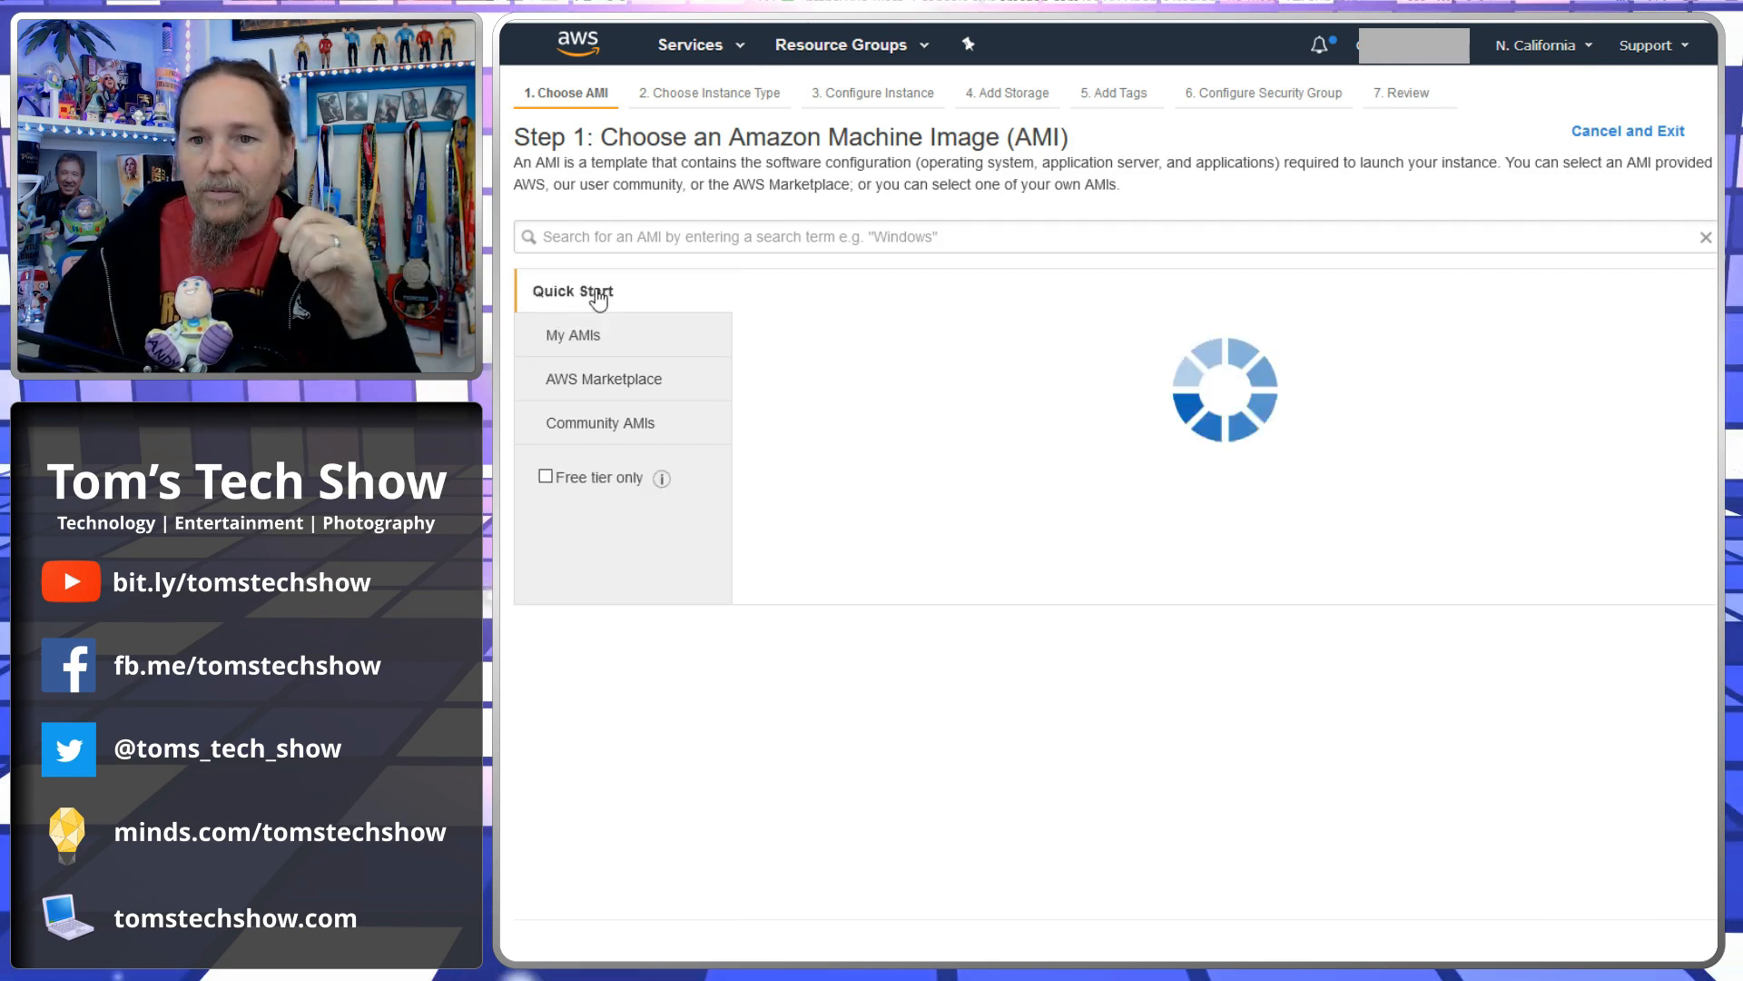
left_click(601, 342)
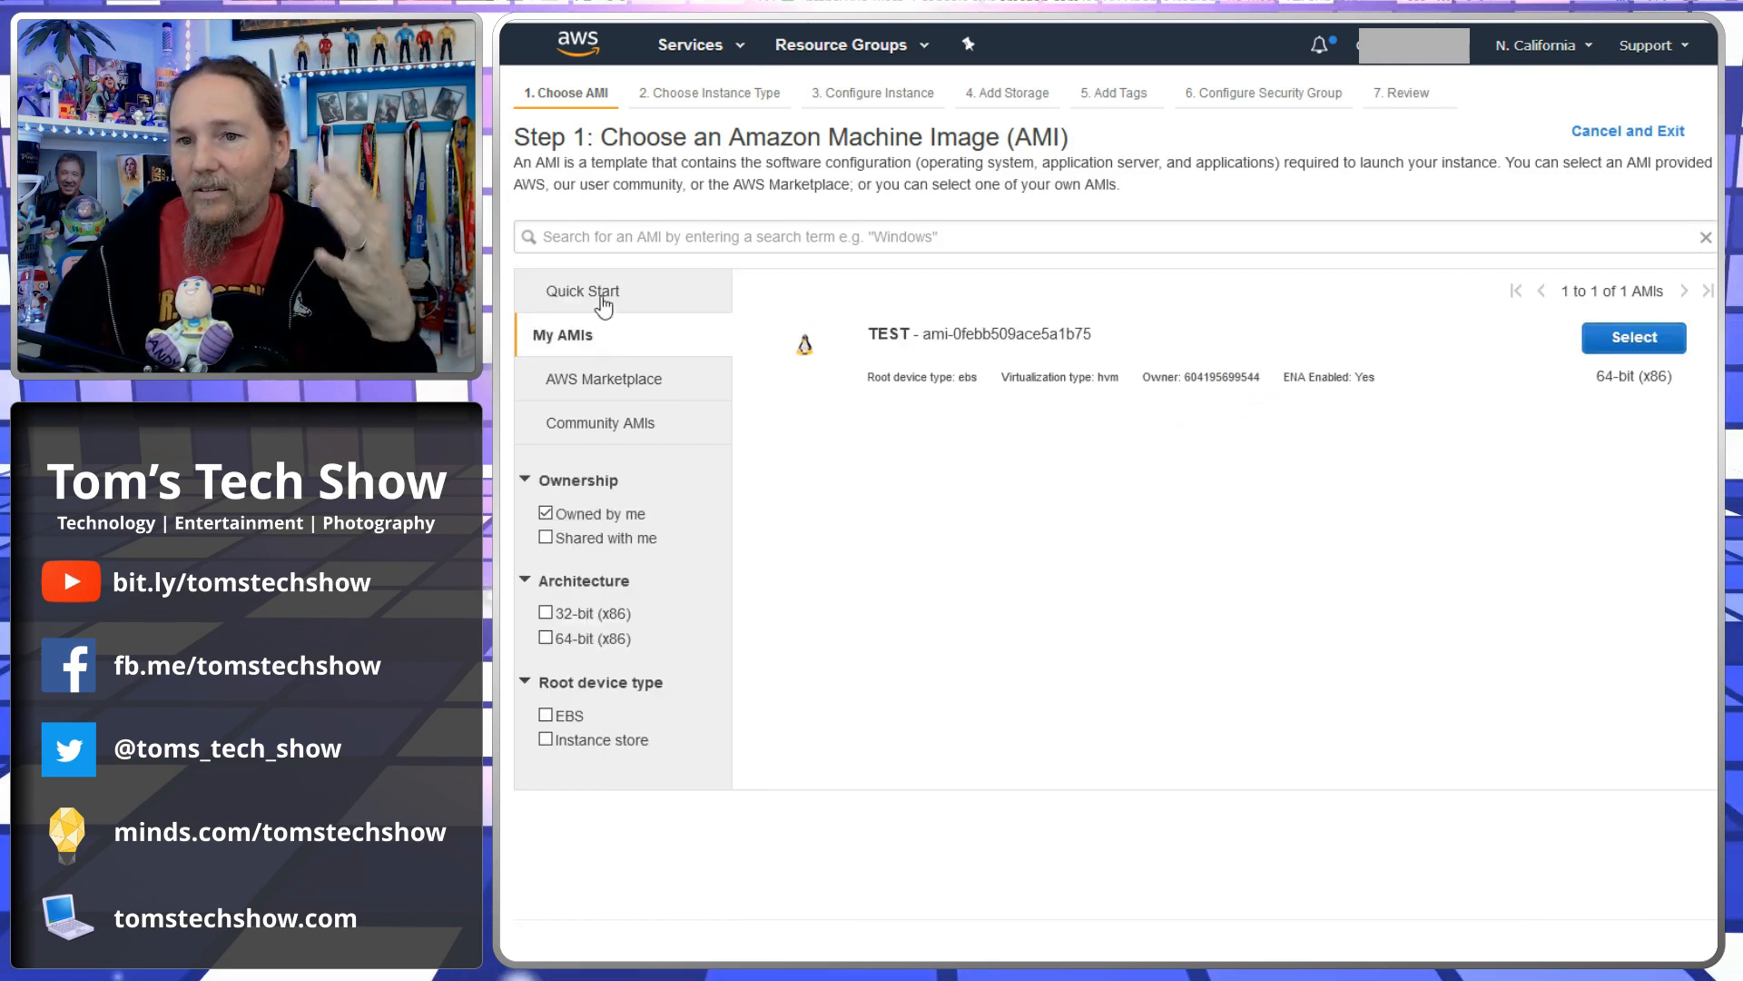
left_click(602, 299)
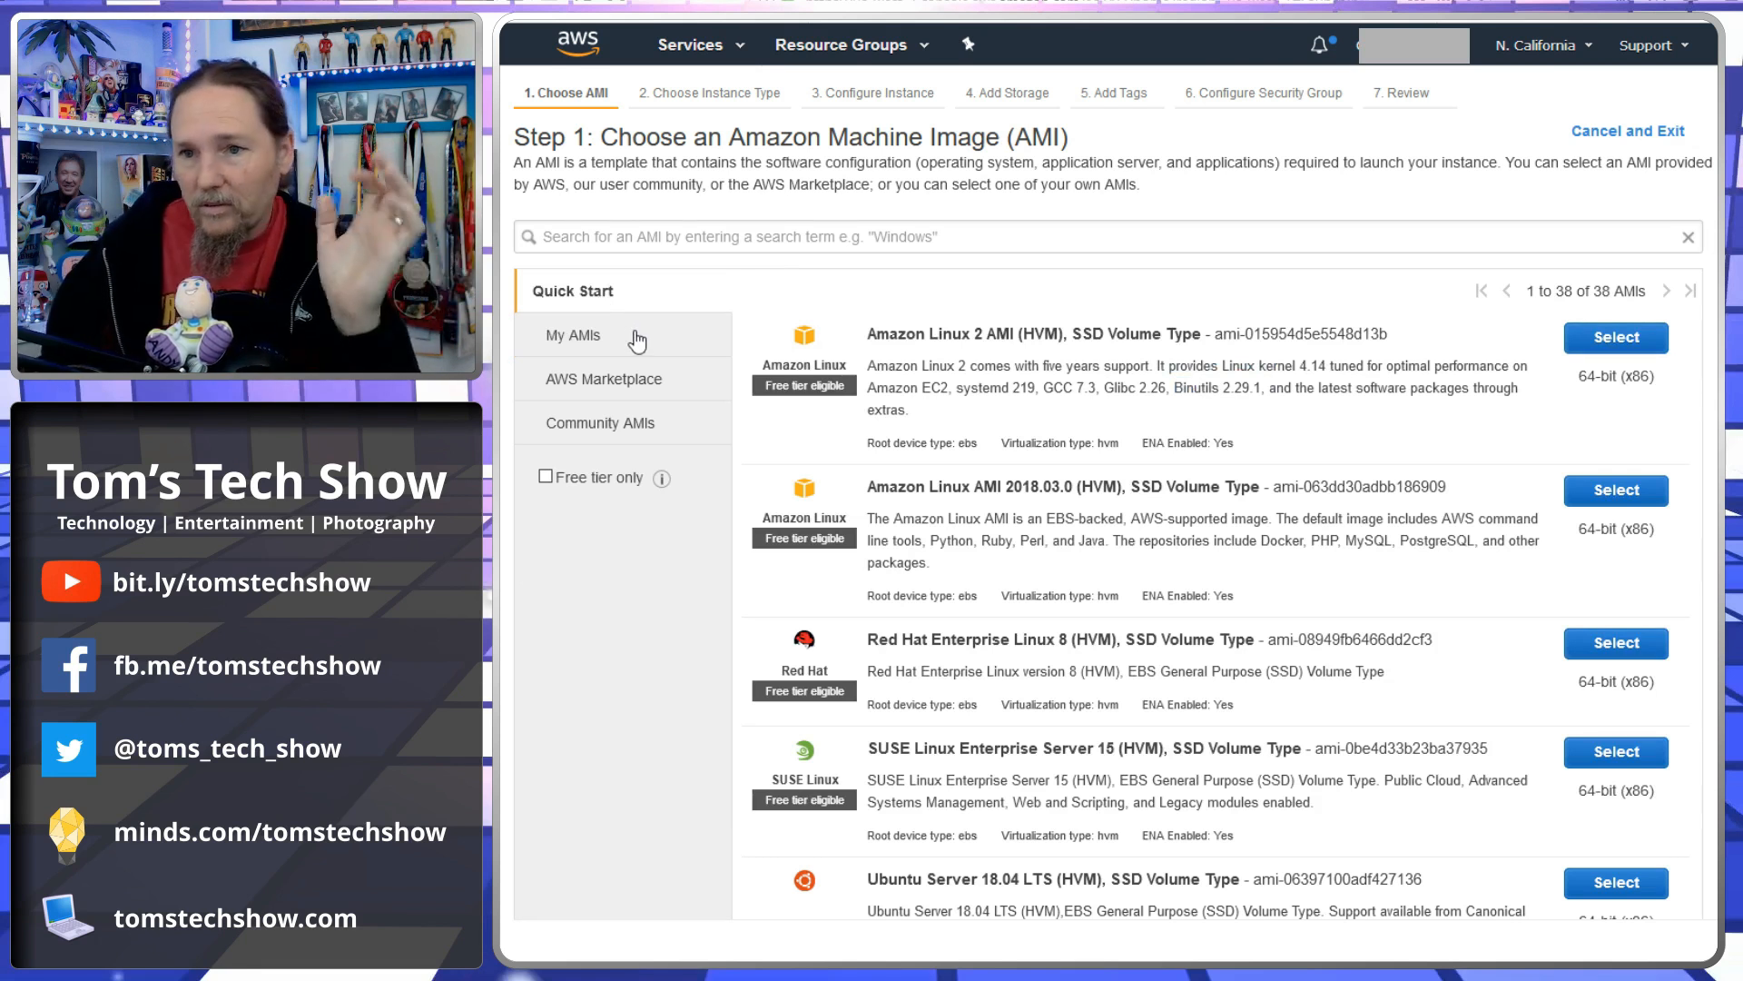
scroll(1187, 567, "down", 5)
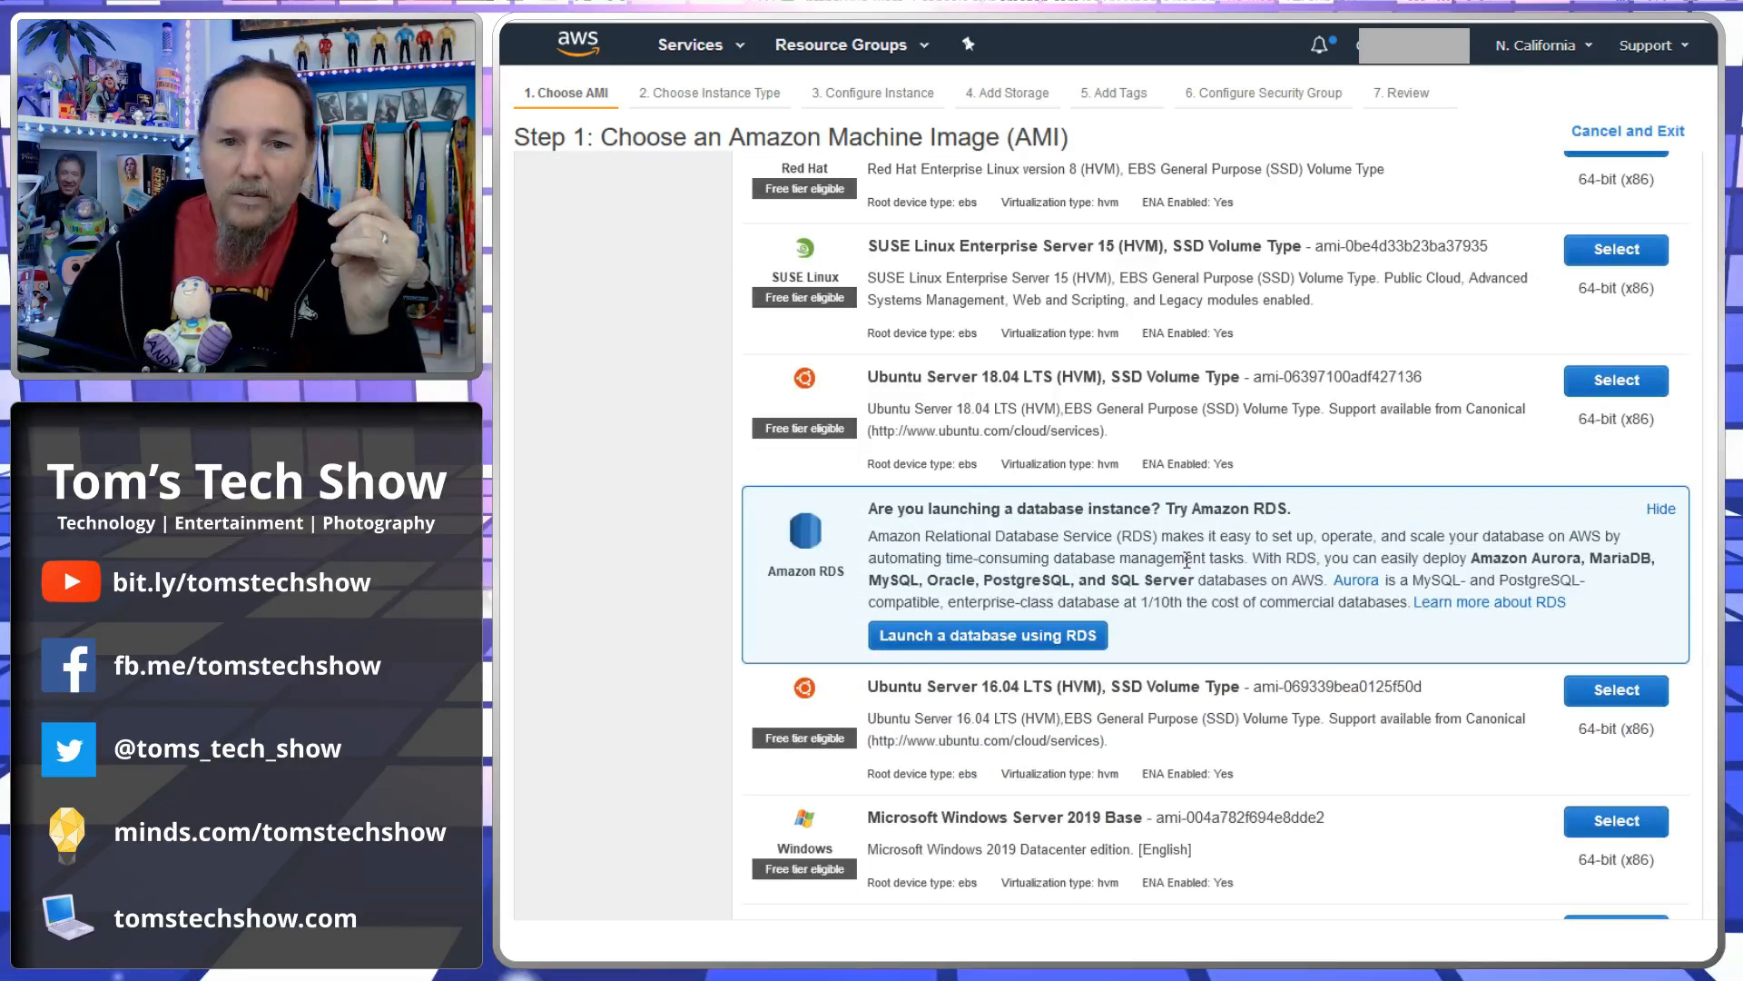
scroll(694, 465, "up", 5)
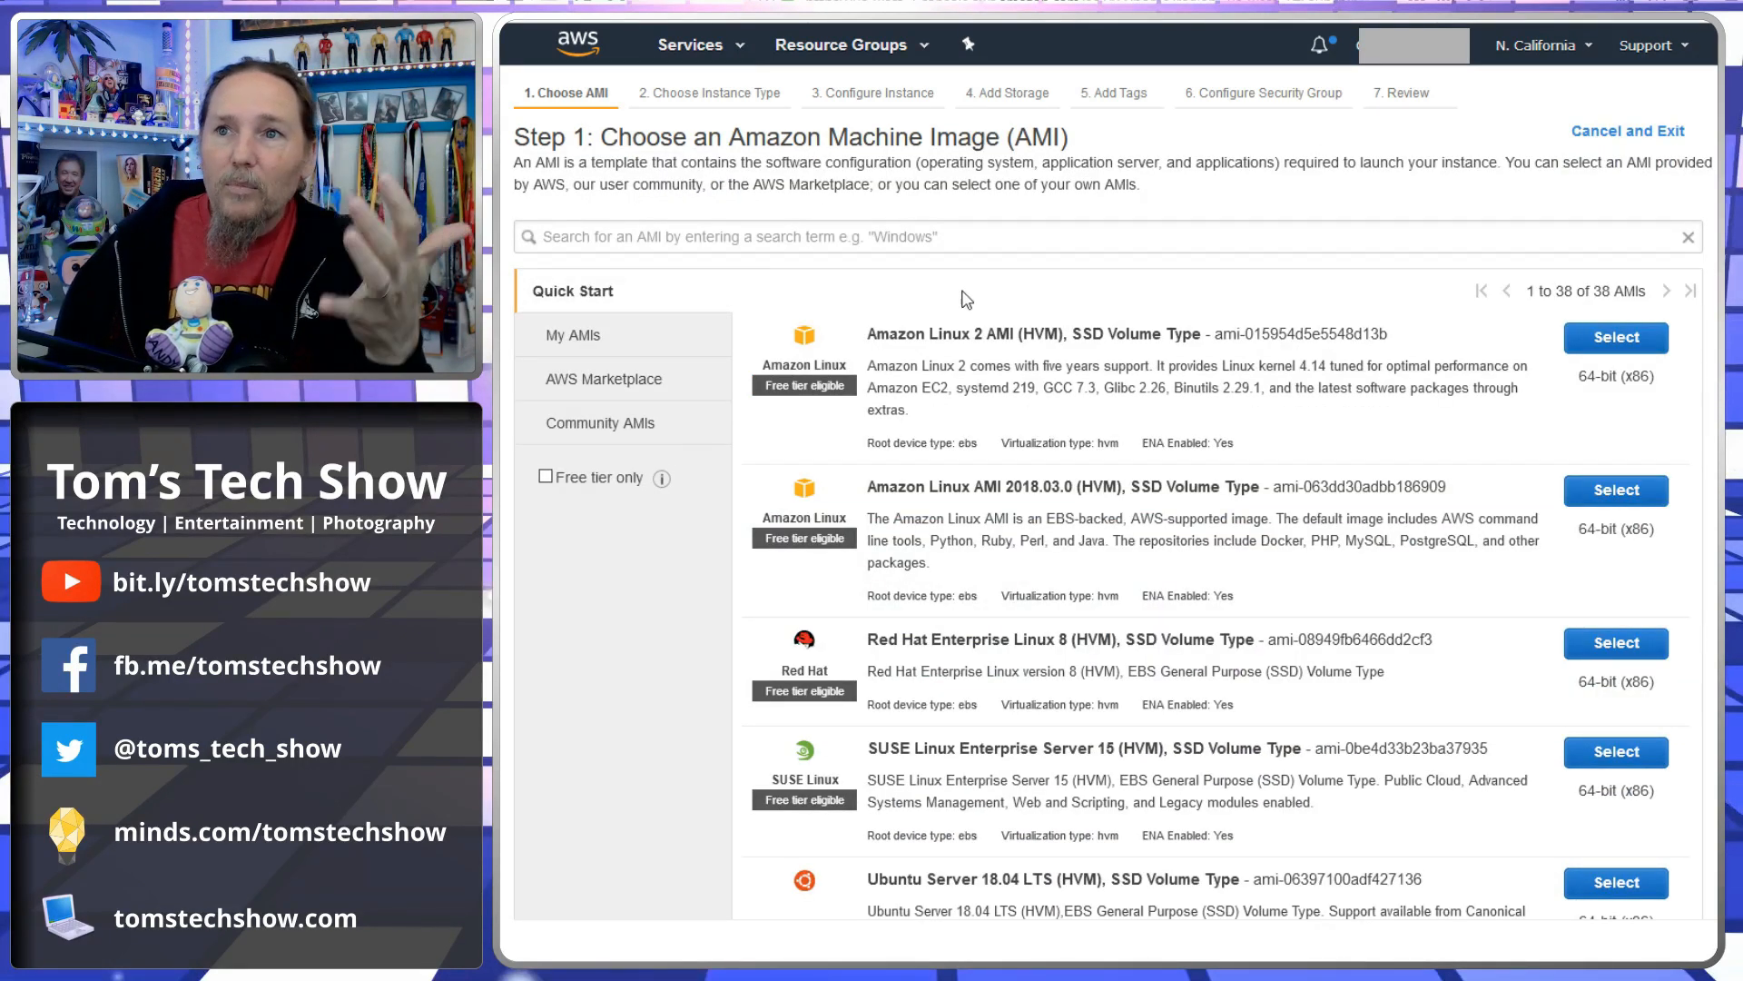
left_click(604, 338)
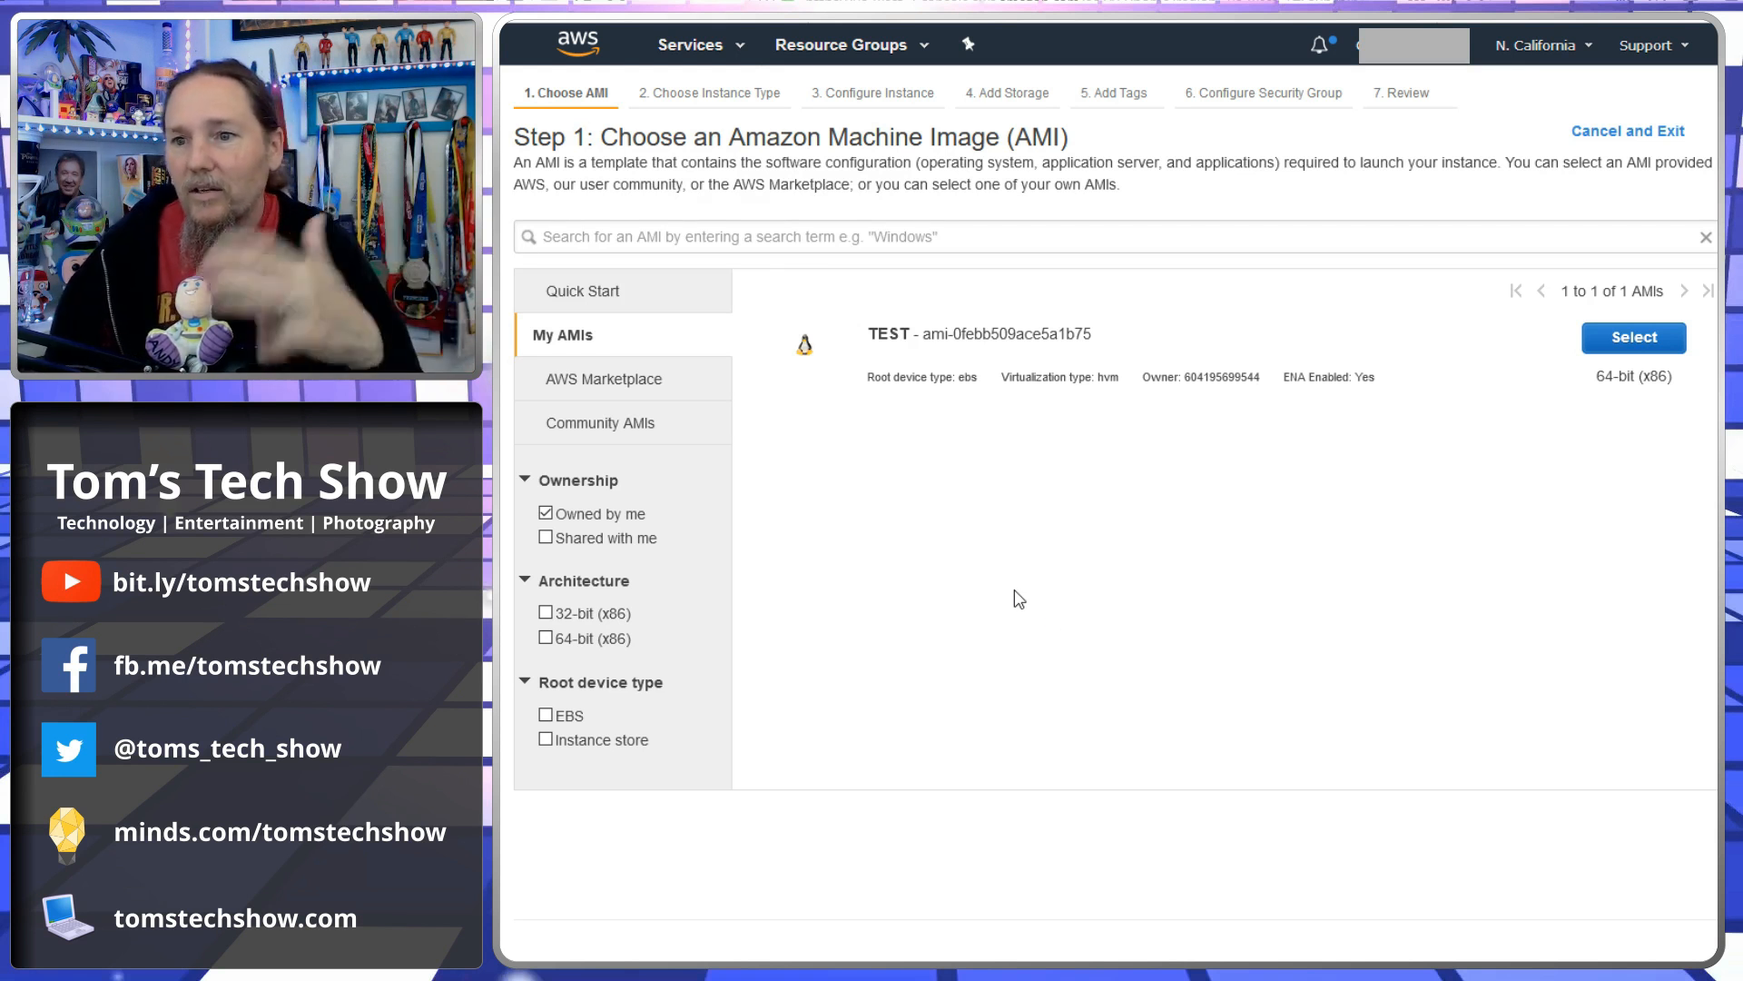
left_click(594, 292)
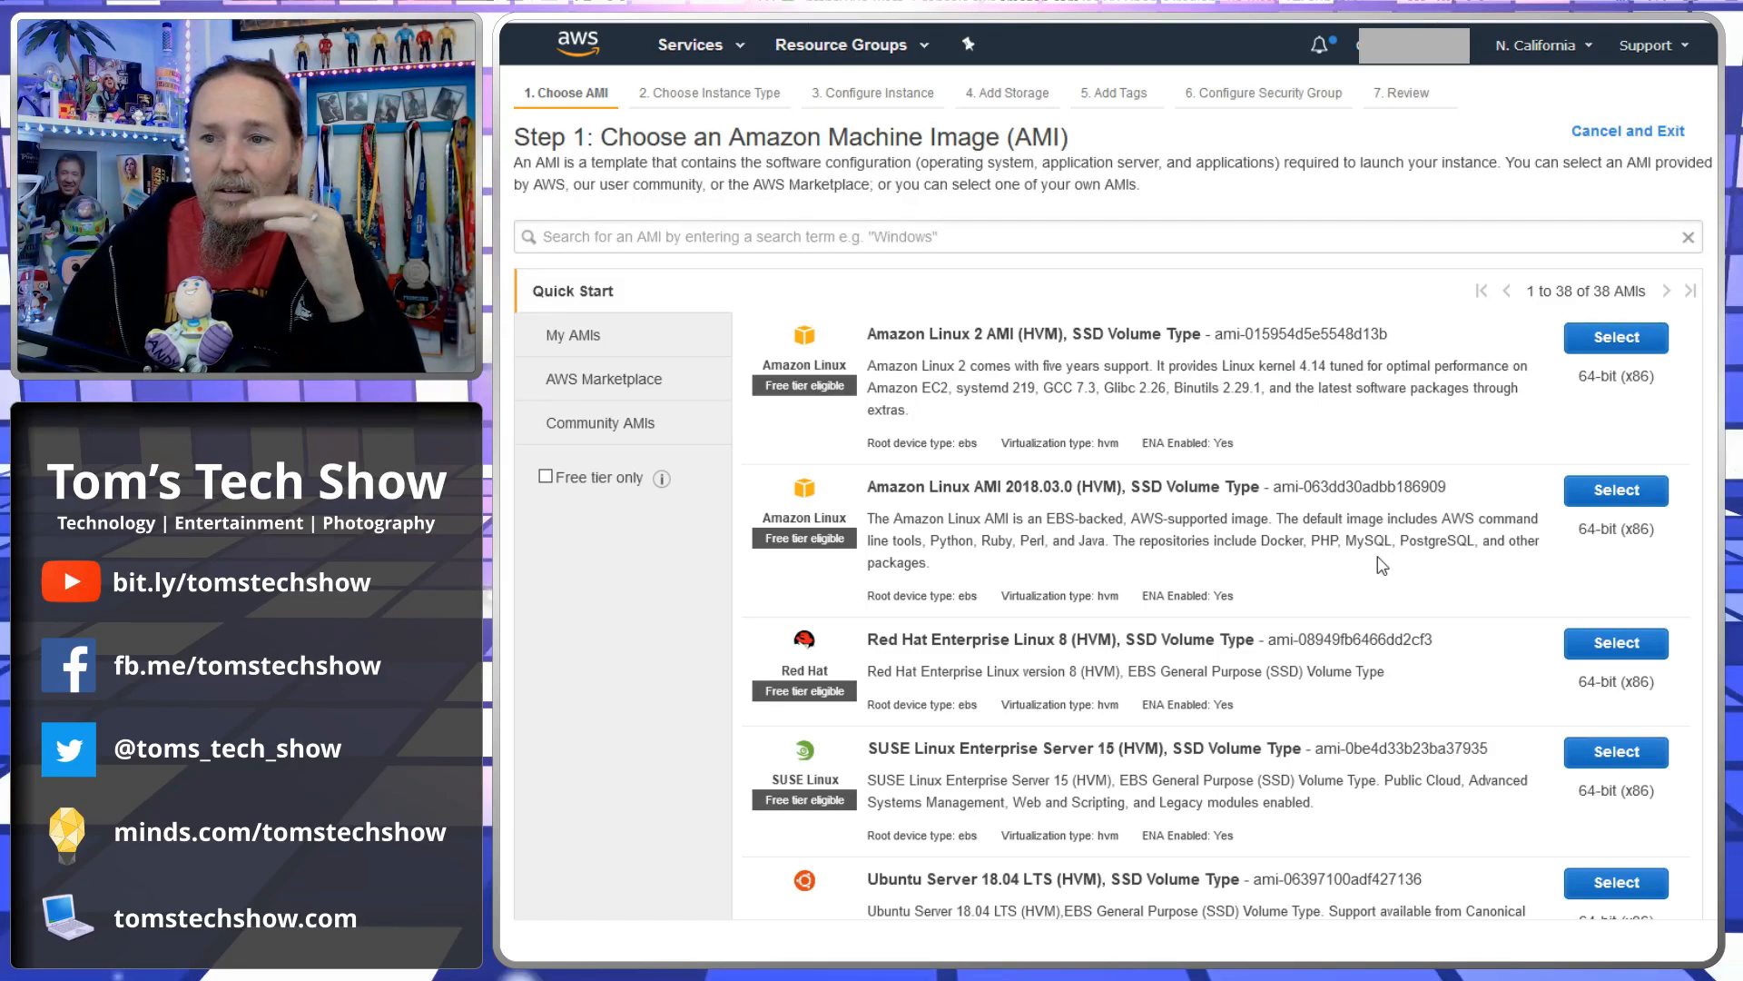
- Choose the Microsoft Windows Server 2019 Base AMI
scroll(1317, 571, "down", 3)
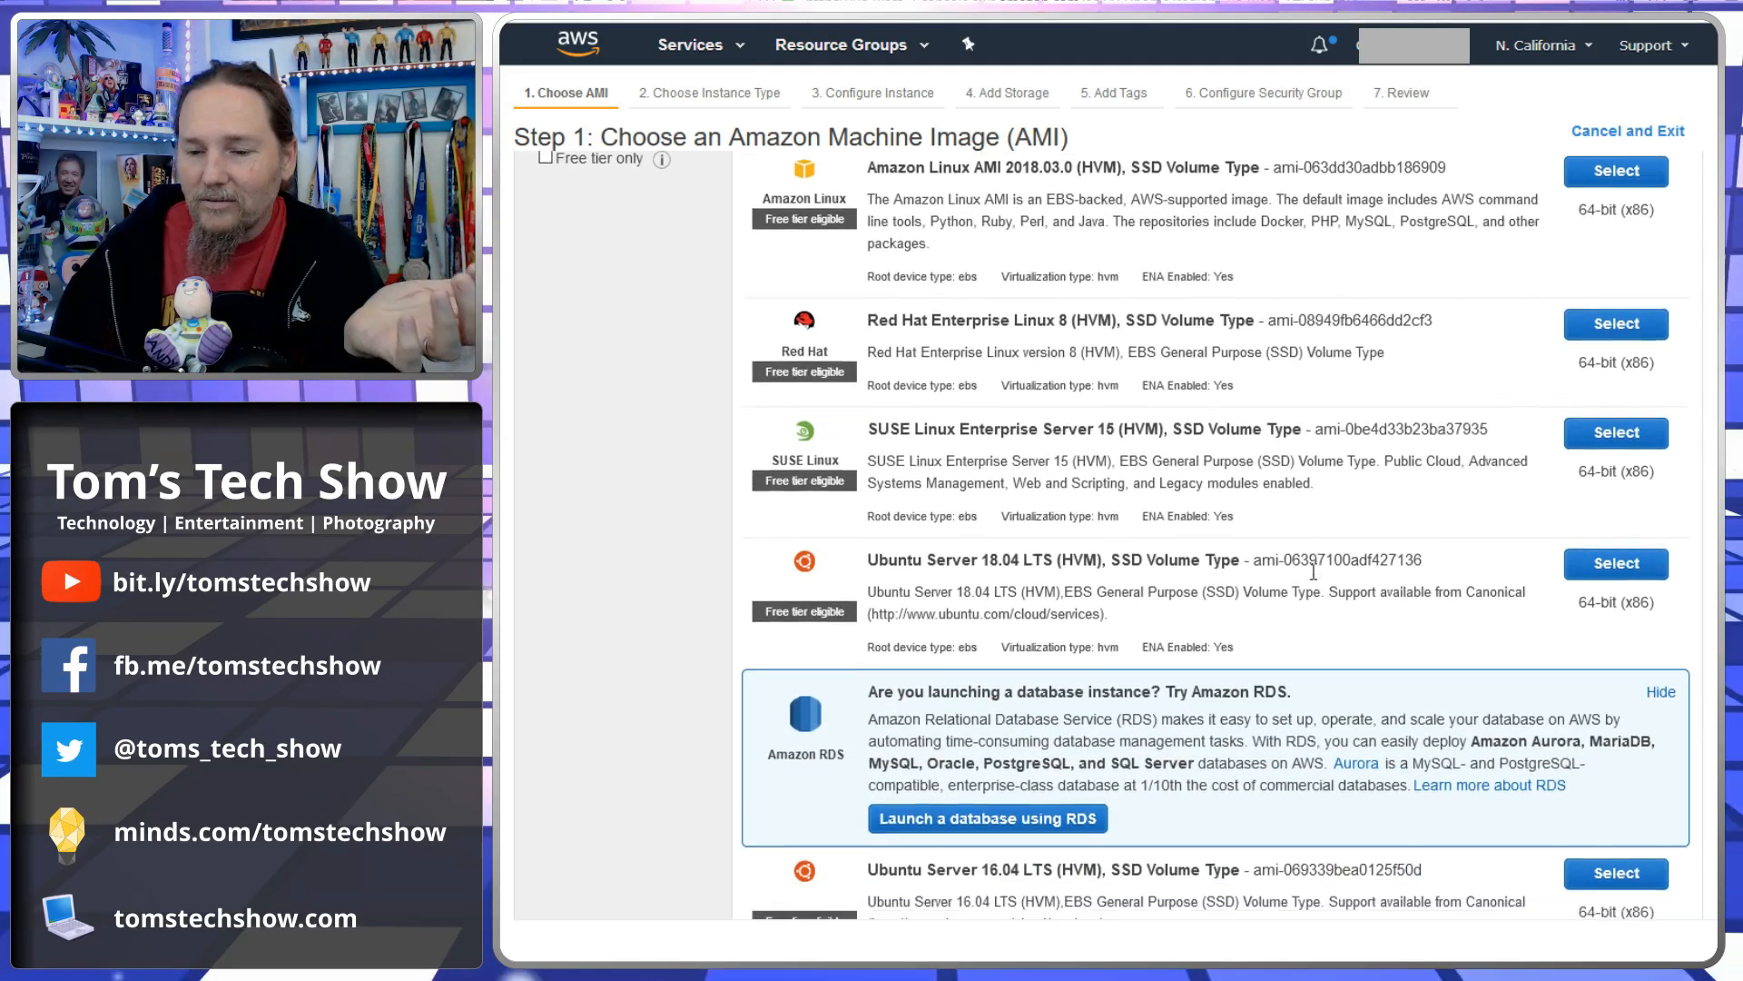
scroll(1312, 570, "down", 5)
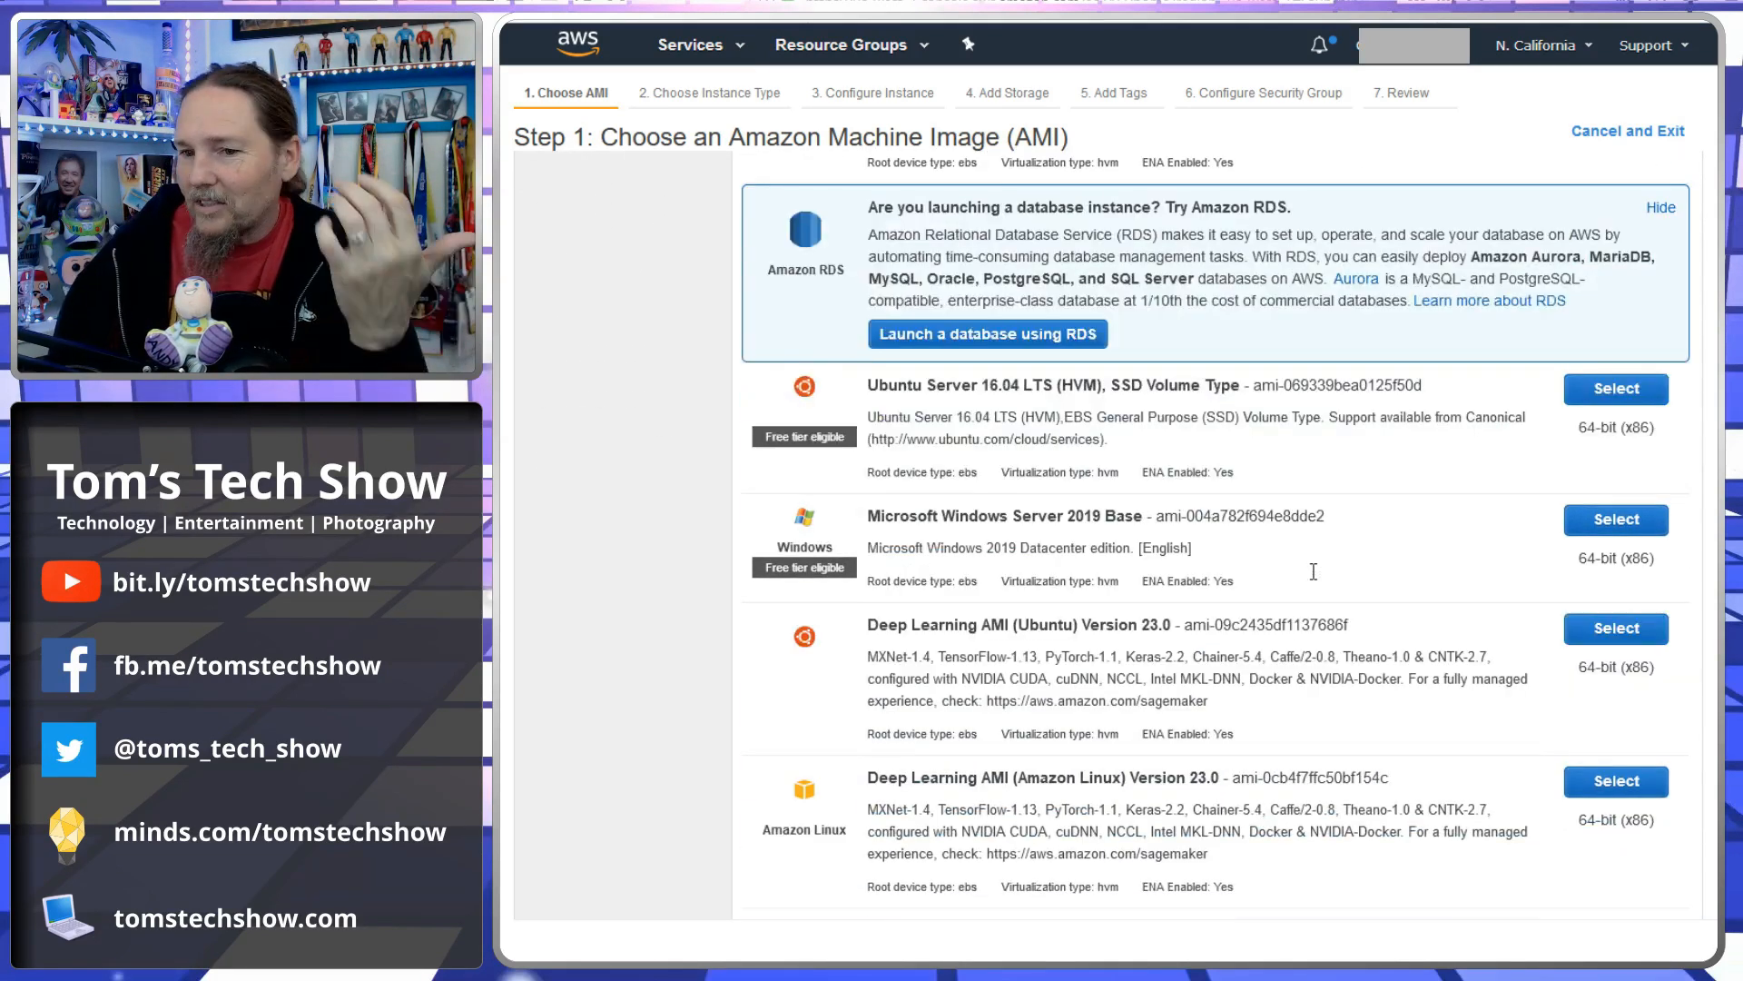
left_click(1610, 525)
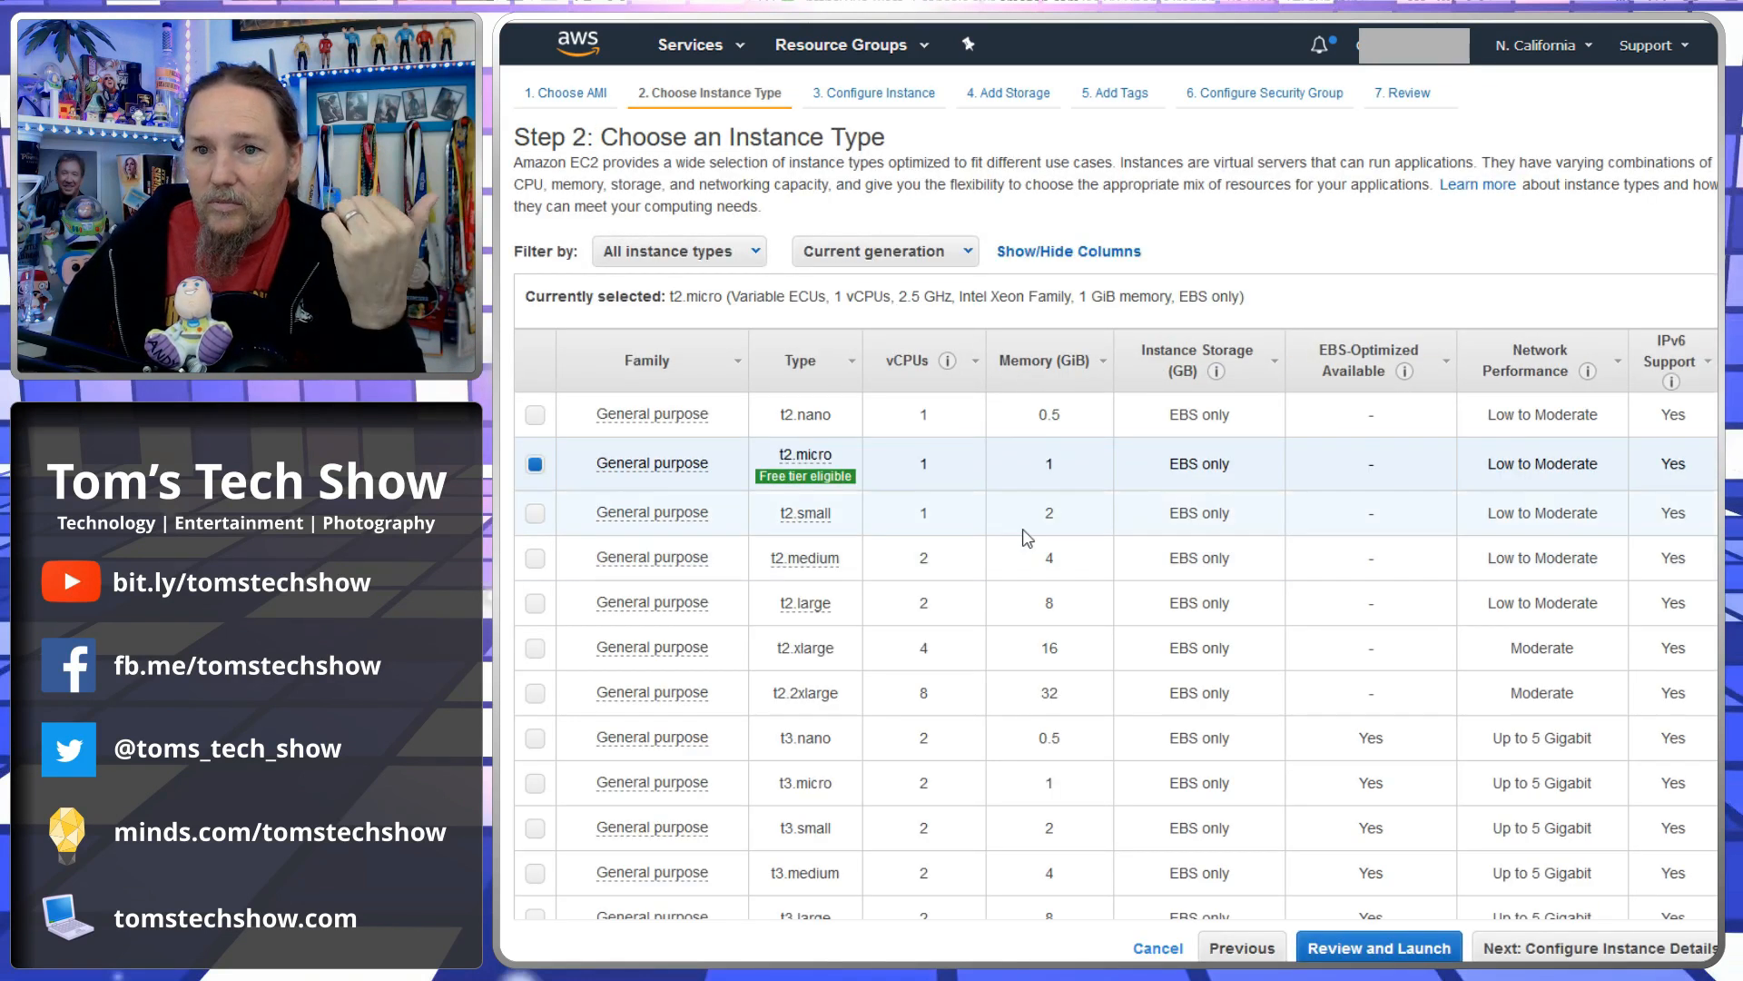
- Select the t2.2xlarge instance type
mouse_move(827, 485)
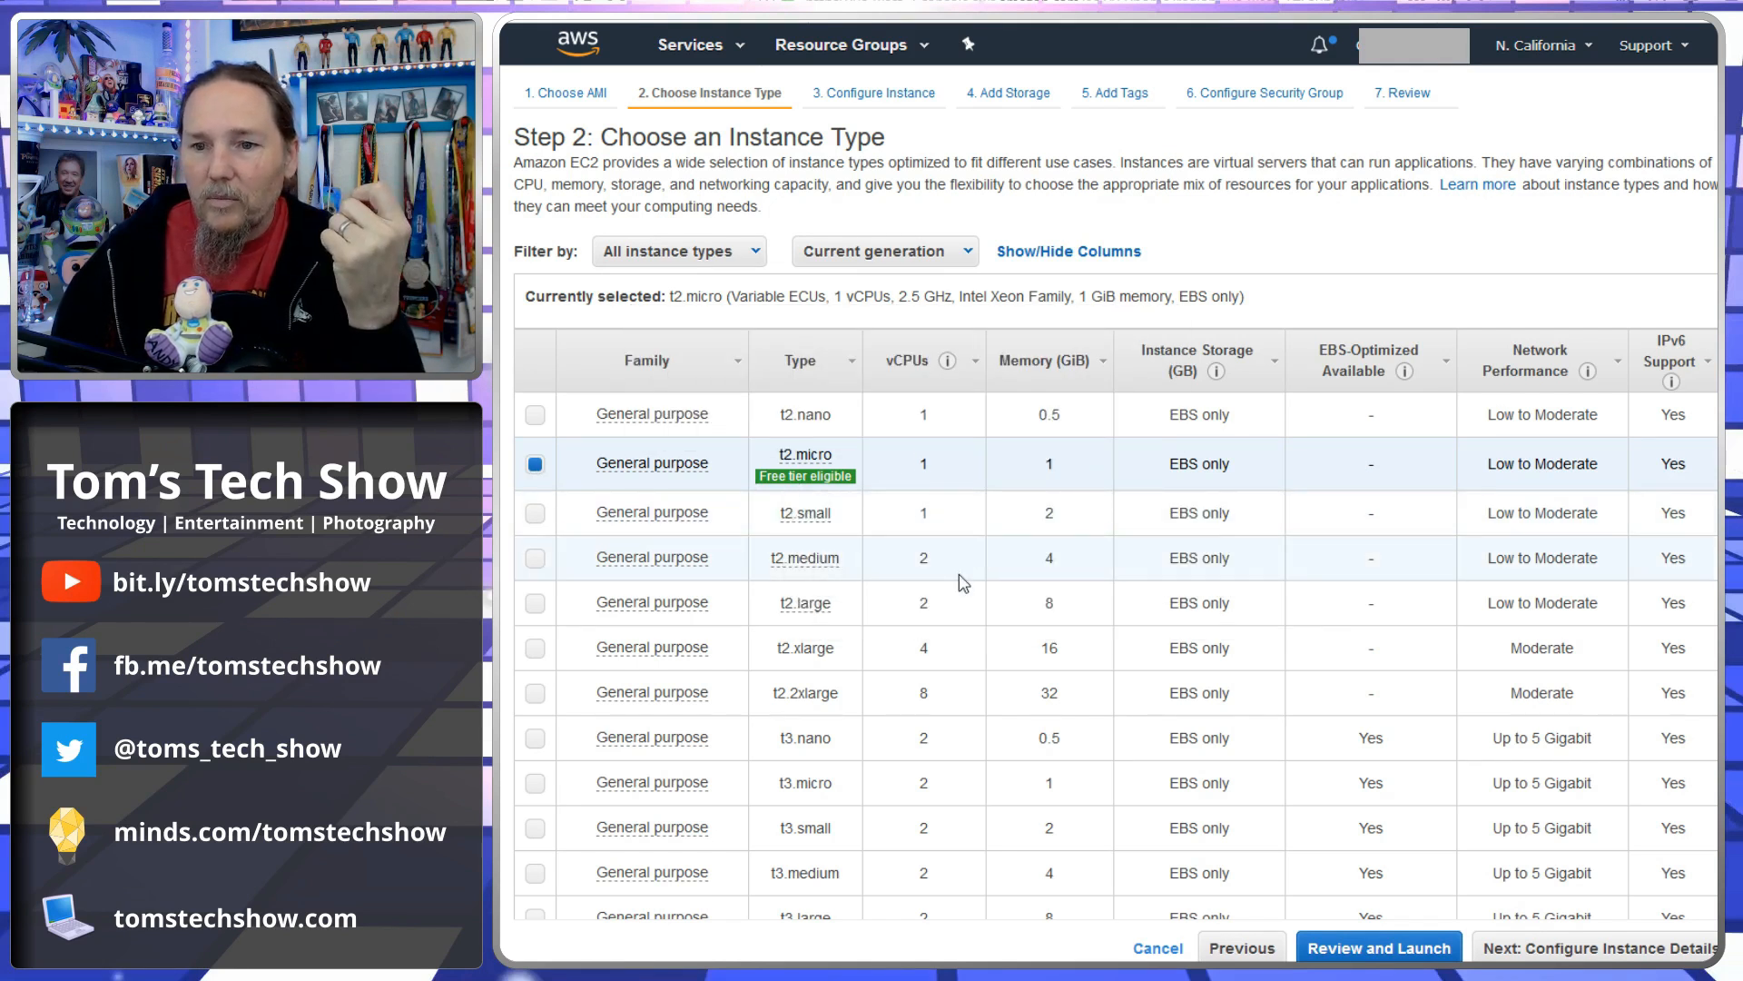
scroll(966, 599, "down", 3)
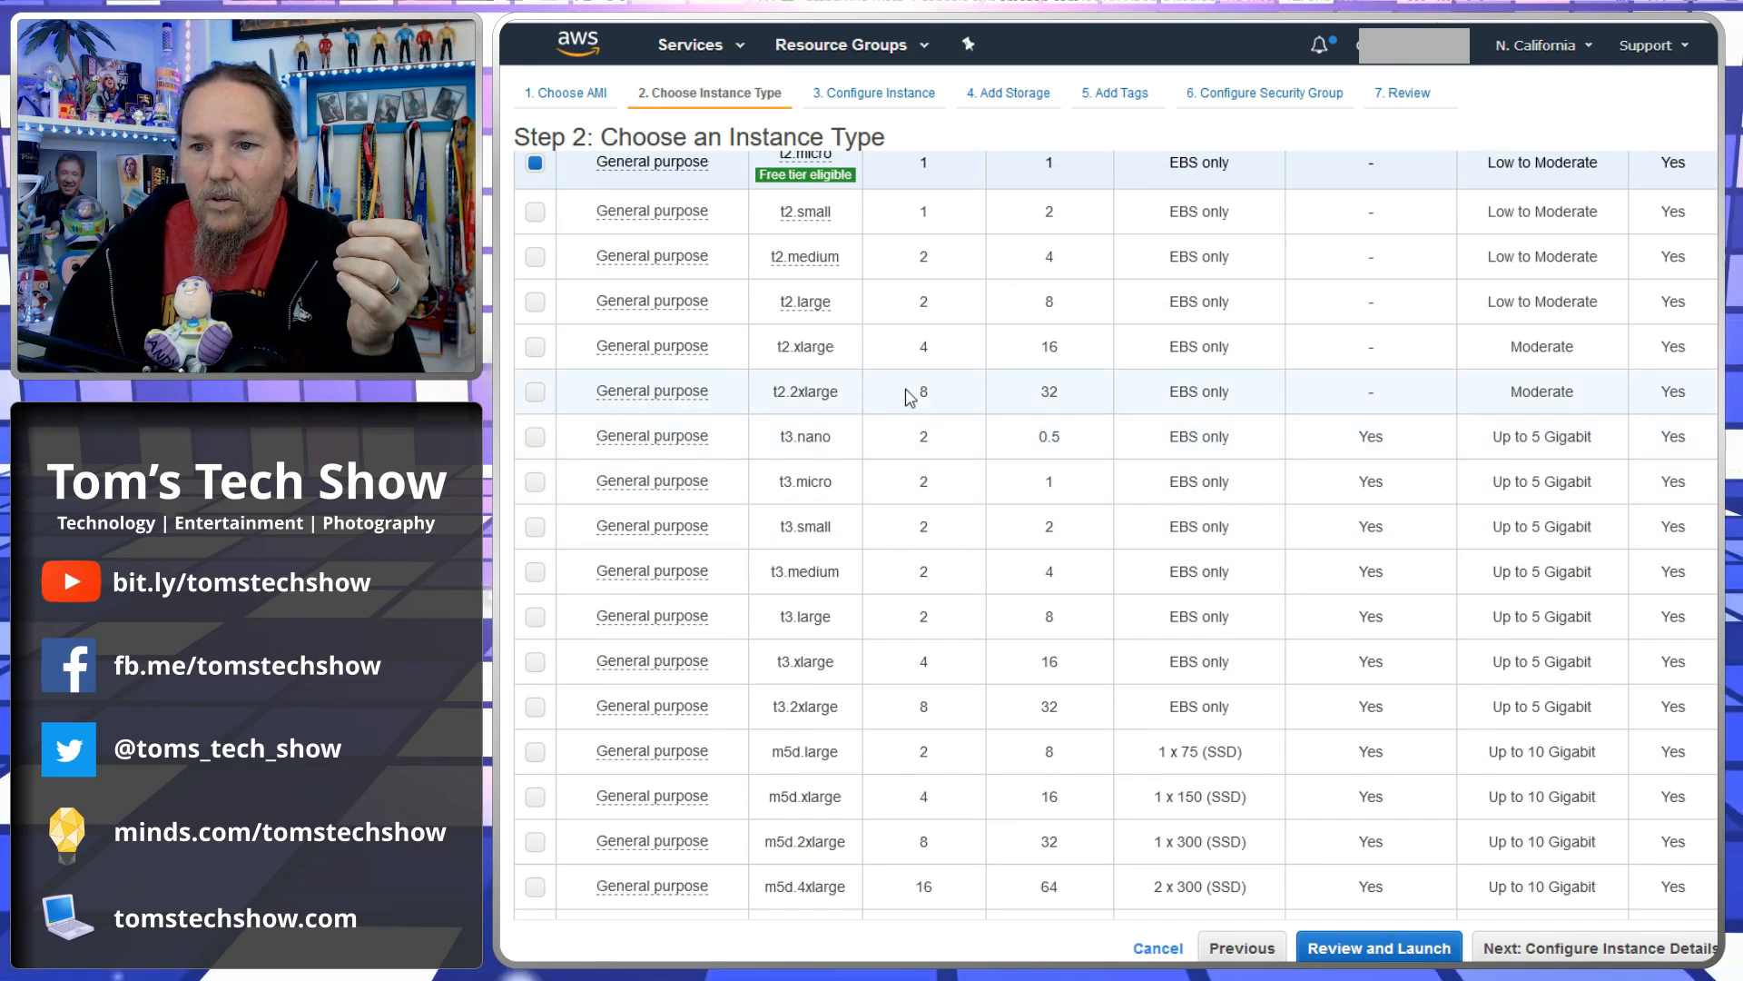
left_click_drag(897, 399, 1084, 401)
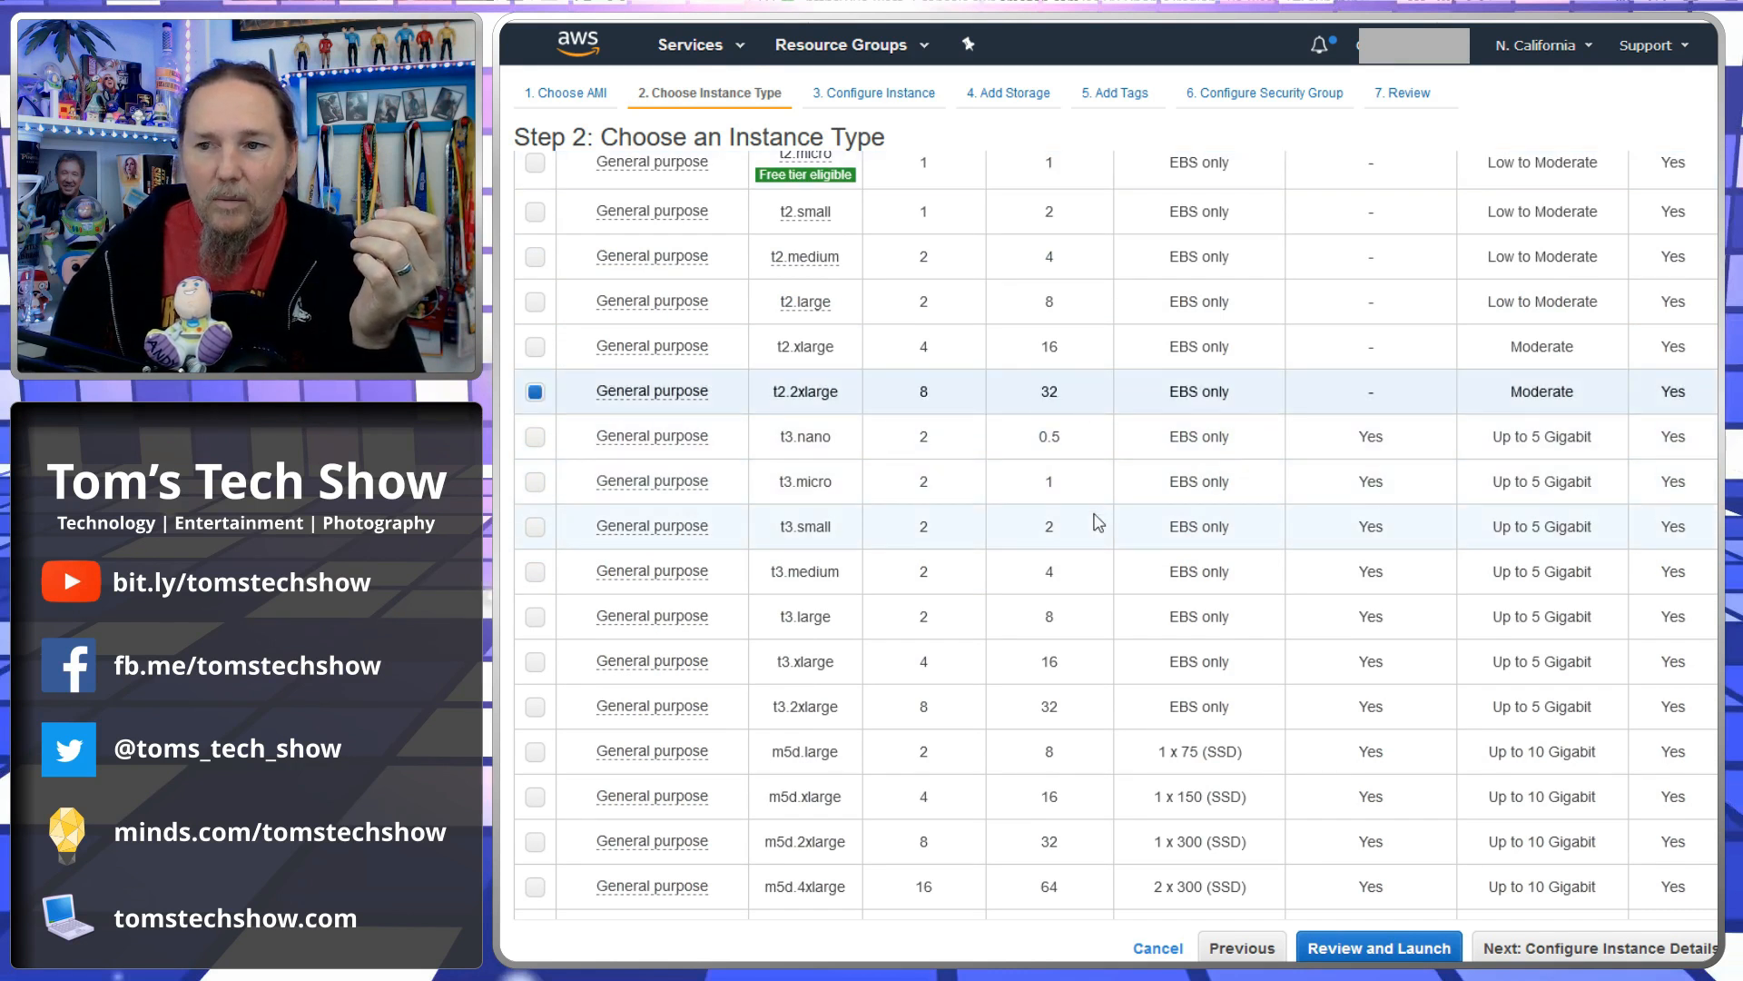
scroll(1094, 549, "up", 4)
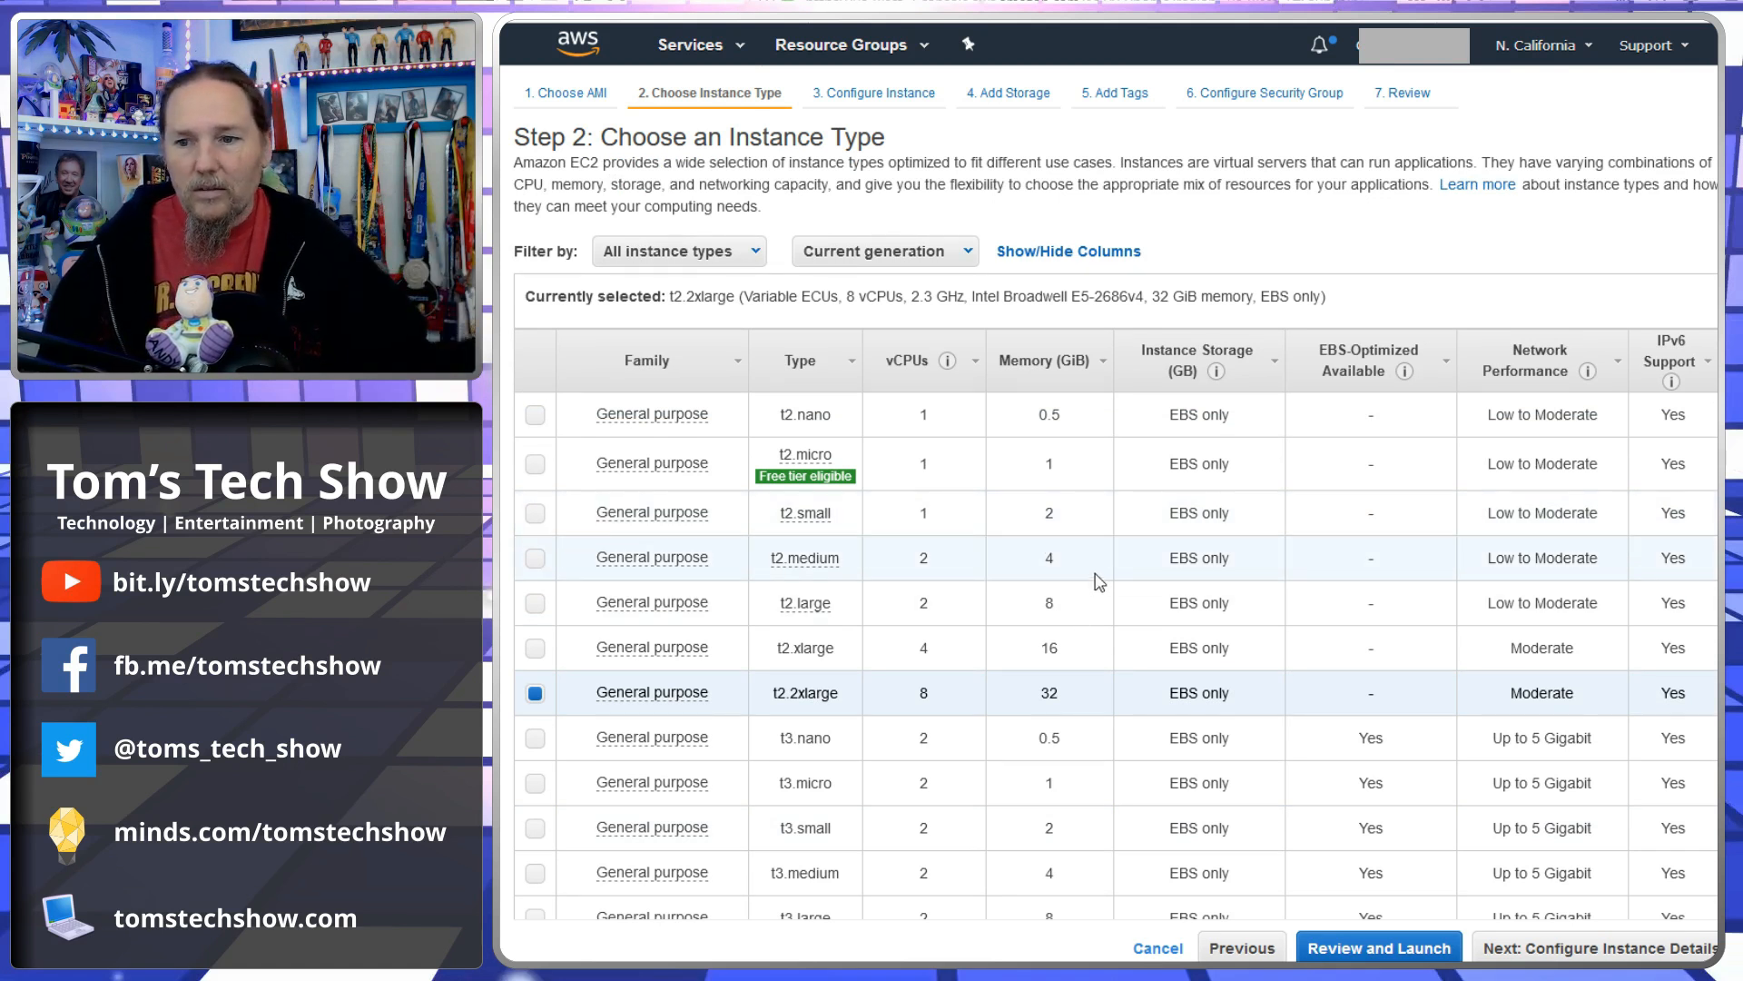
- Select the t2.medium instance type instead
left_click_drag(912, 561, 1091, 606)
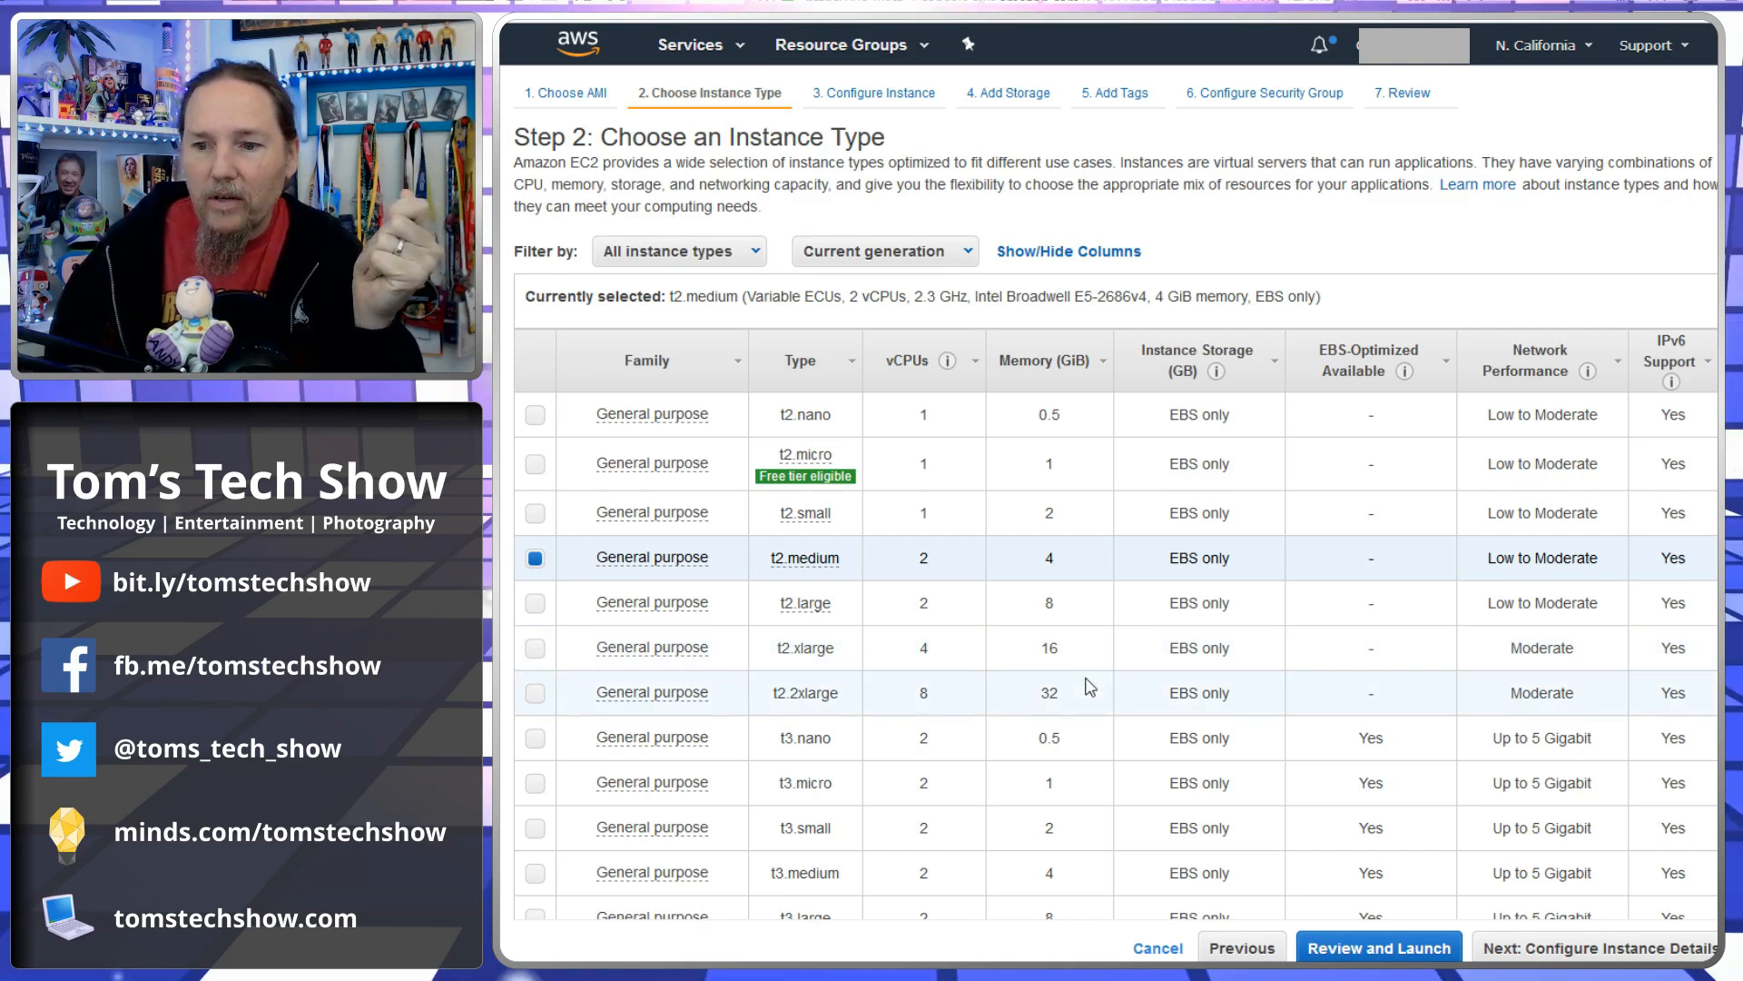
scroll(1090, 687, "down", 2)
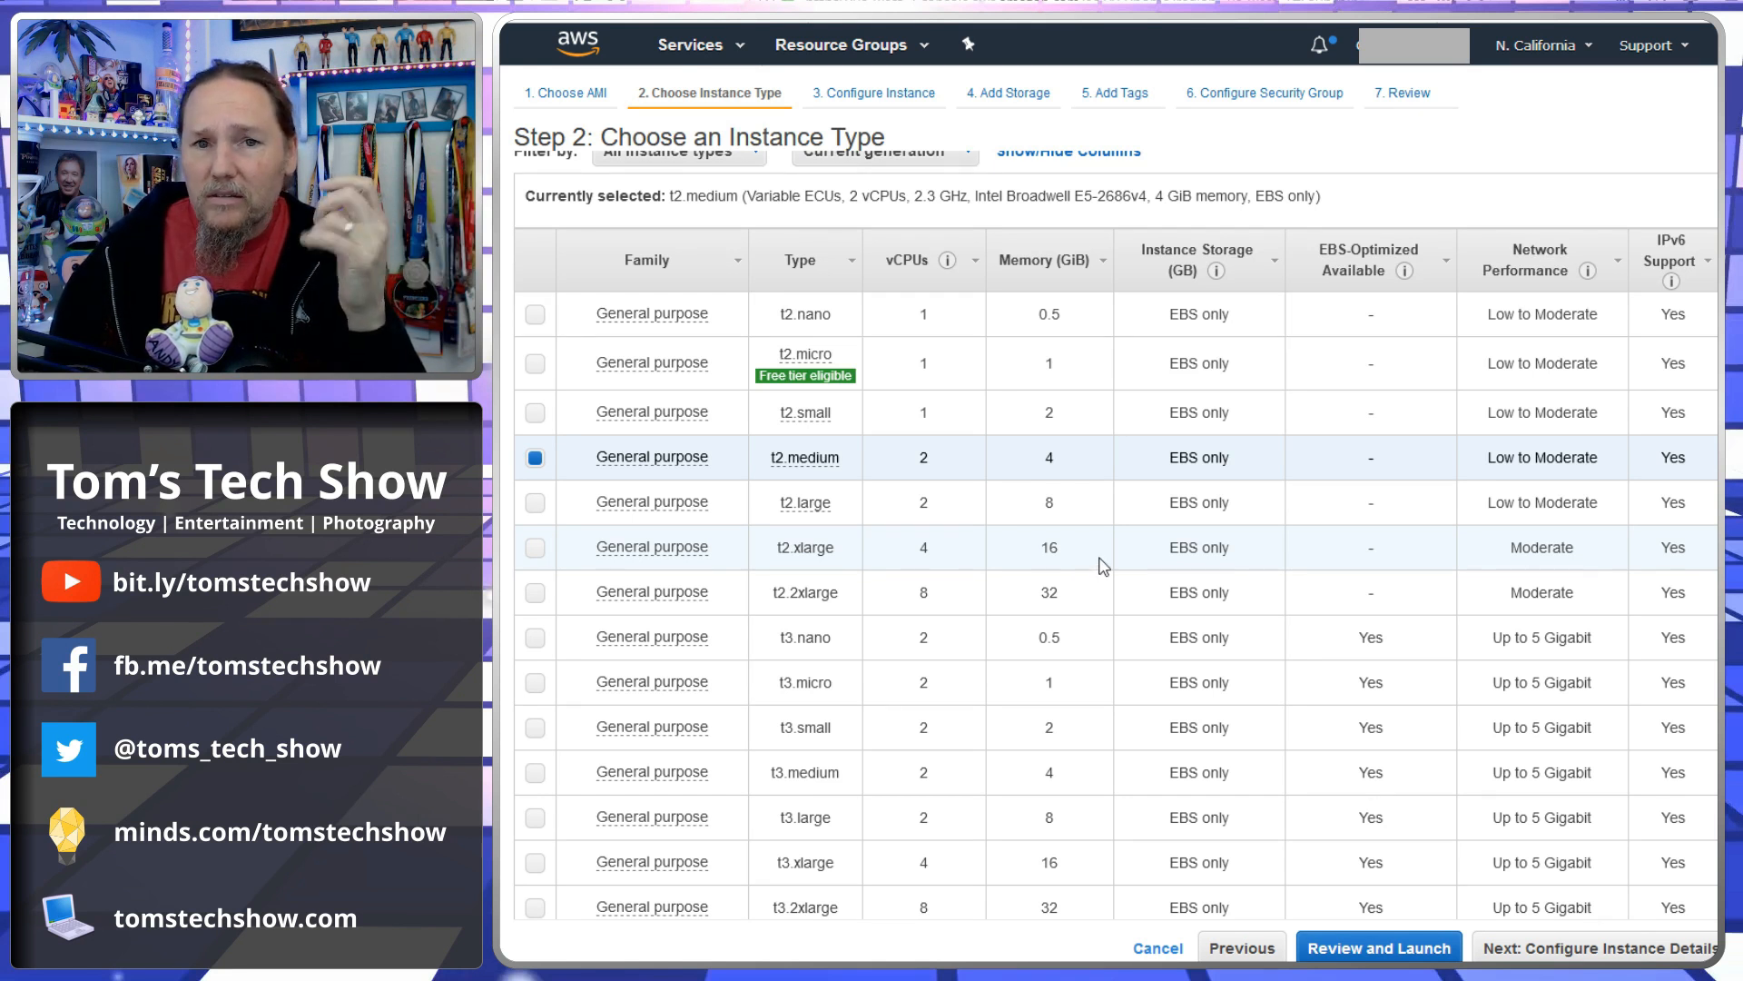
- Select the m5d.24xlarge instance type
scroll(1103, 565, "down", 6)
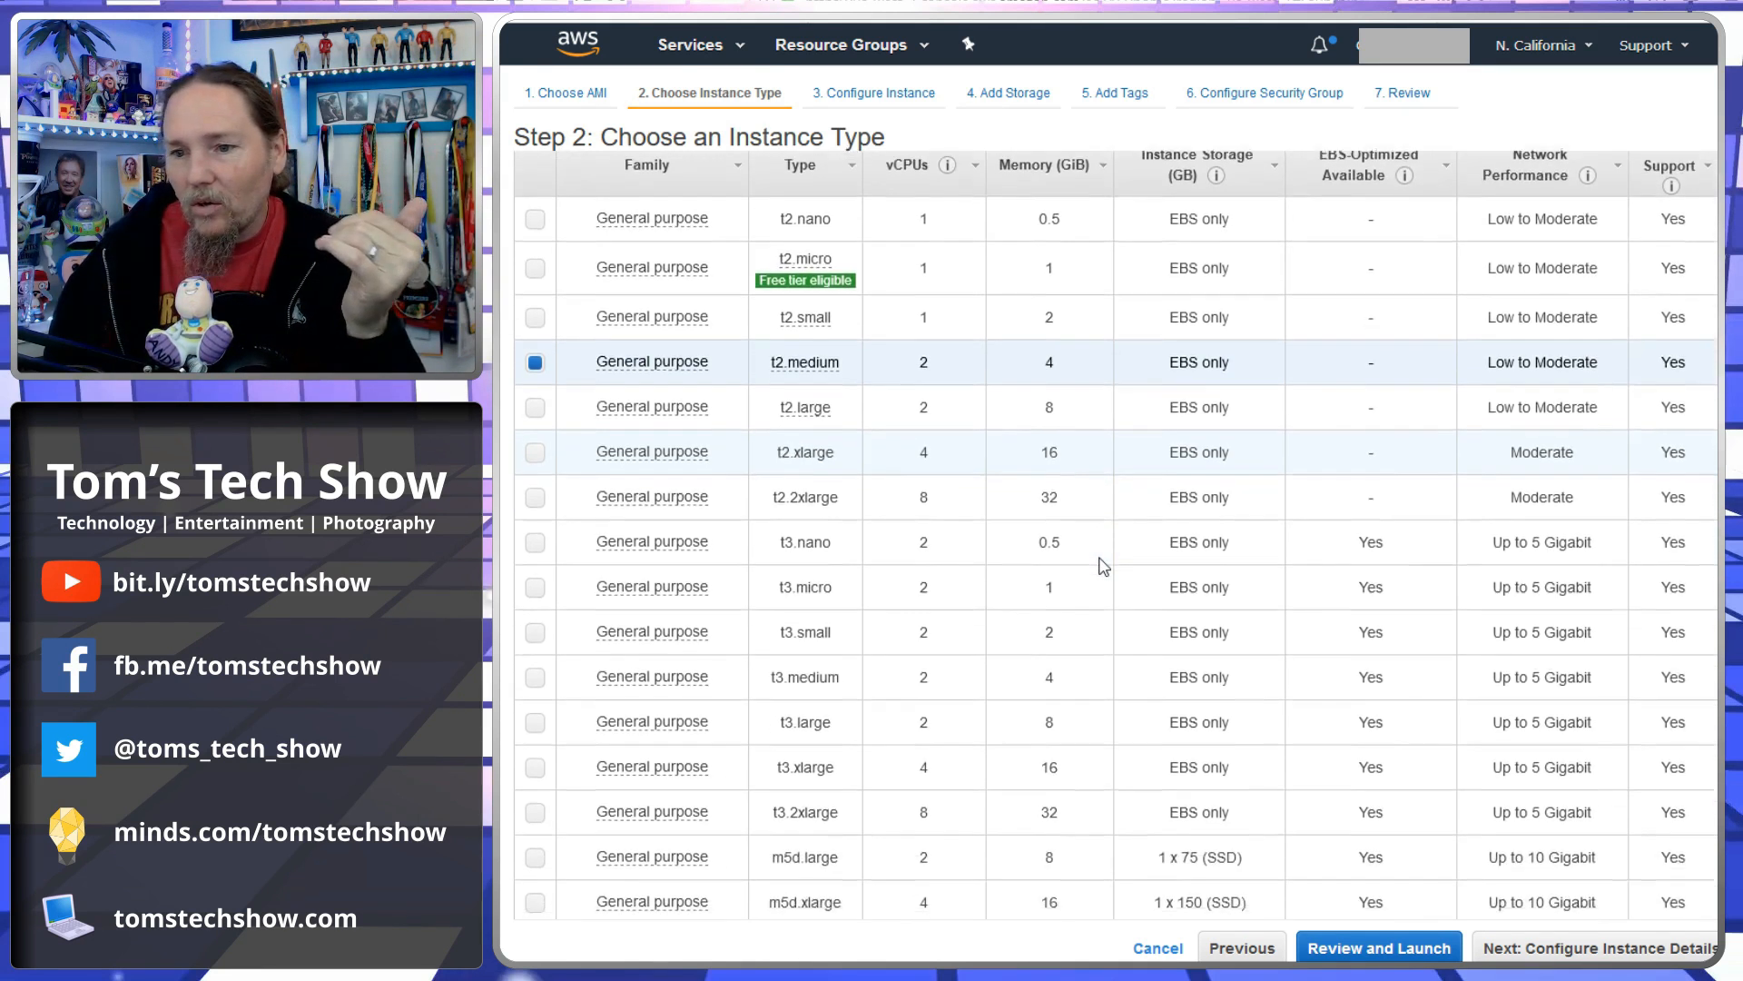
scroll(1103, 565, "down", 1)
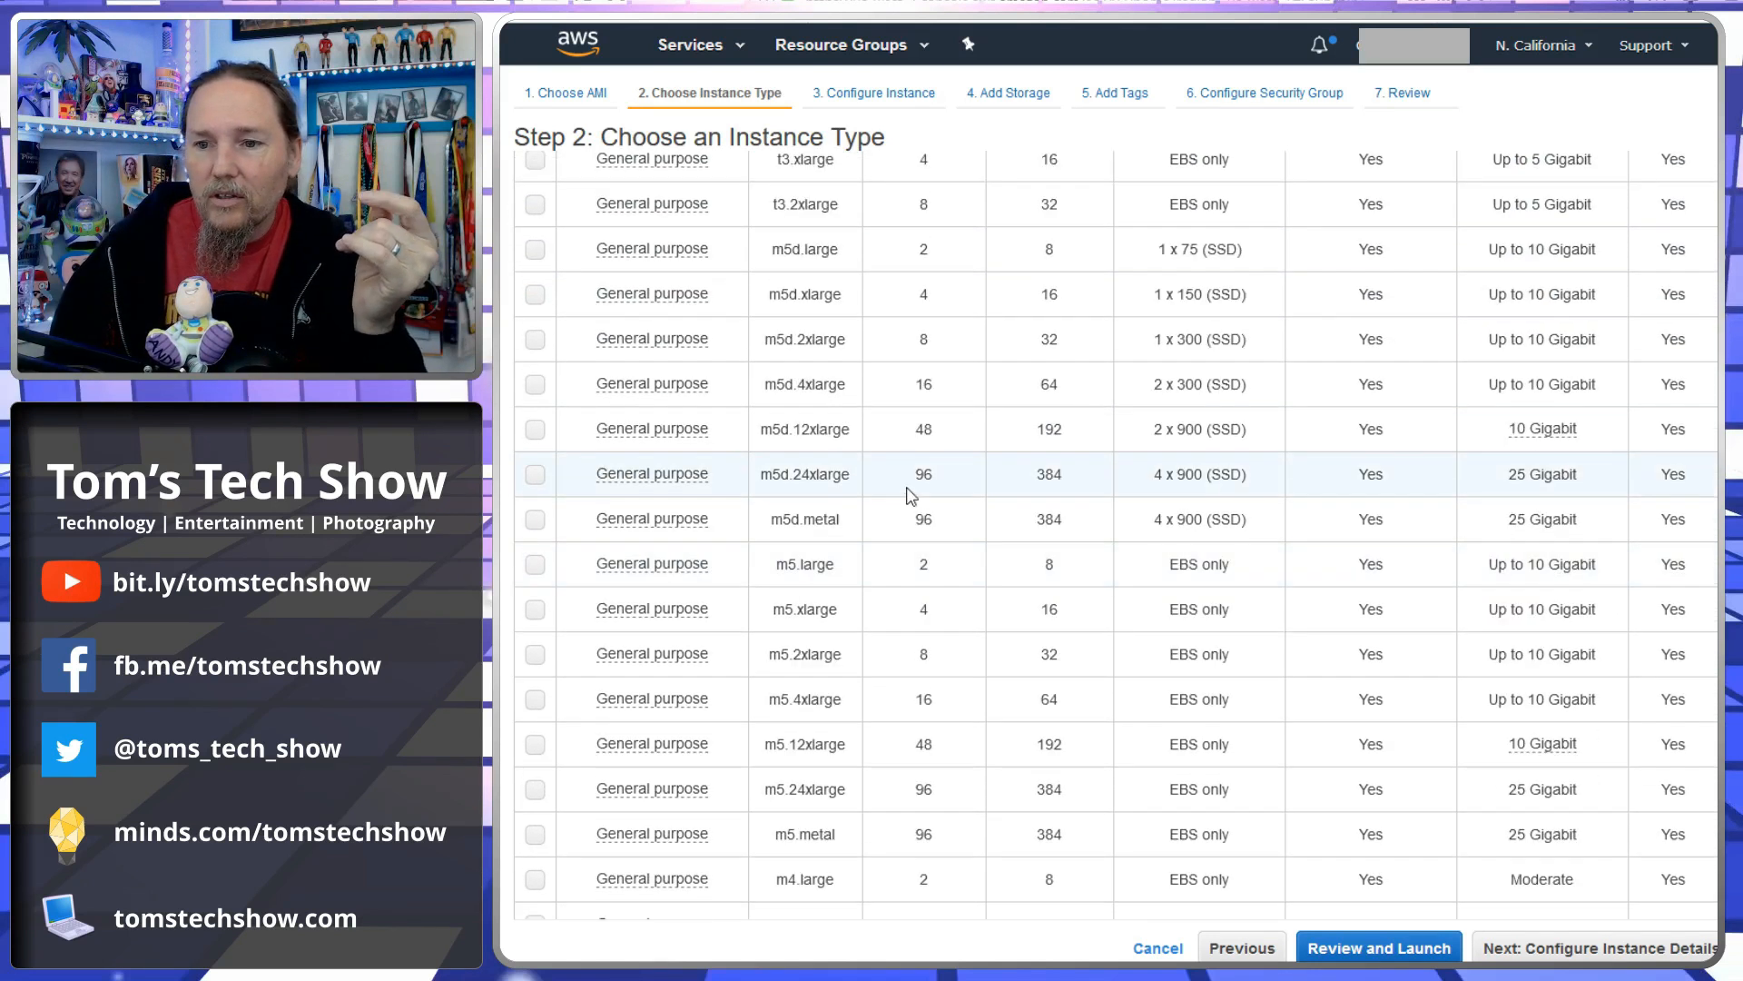
left_click(1049, 480)
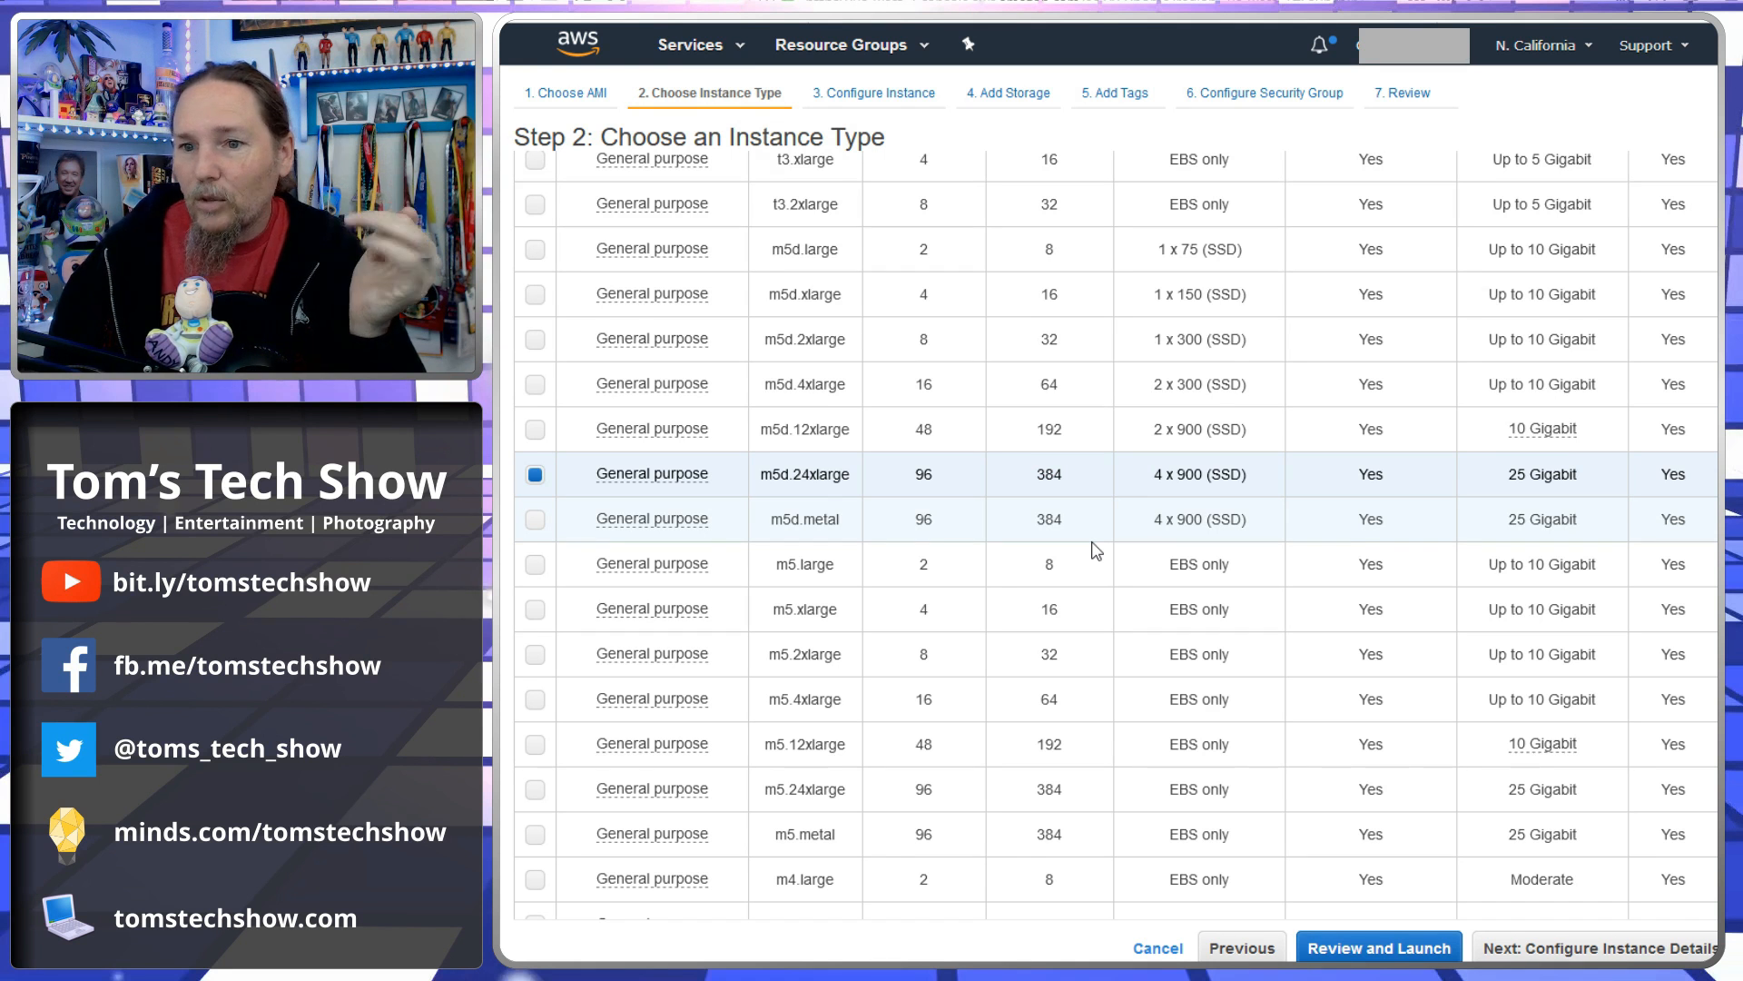
scroll(1114, 602, "up", 7)
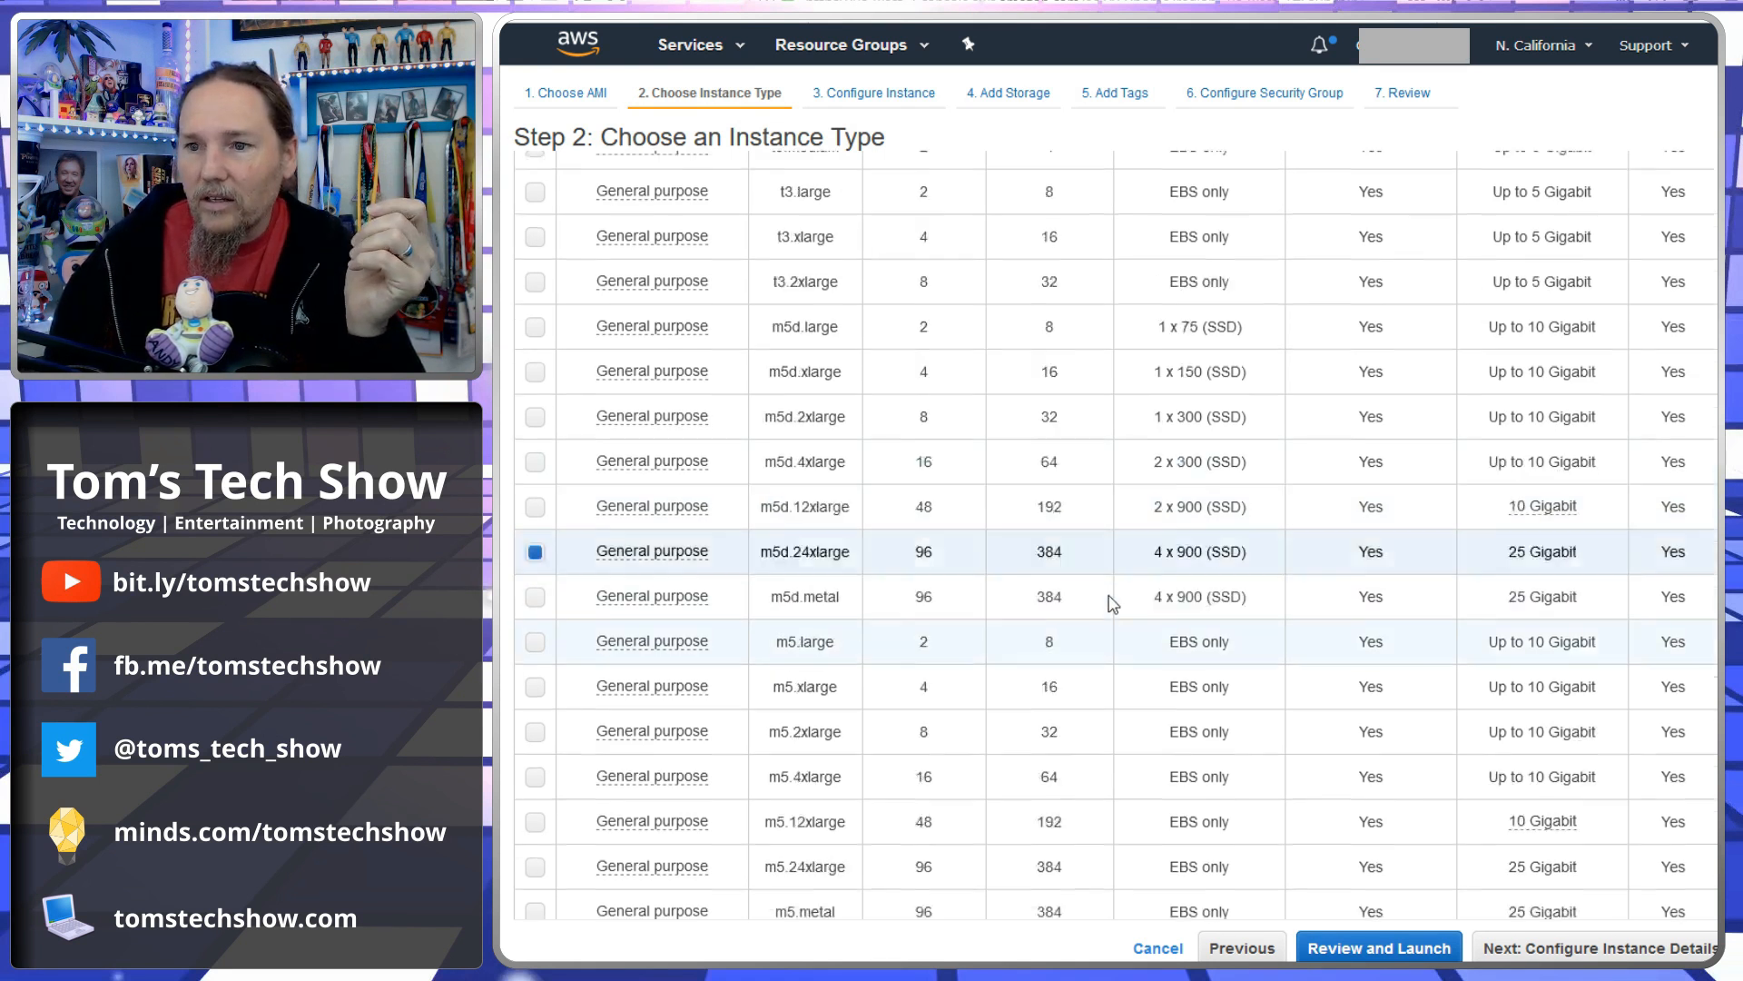
- Select the t2.micro instance type and continue to the instance details configuration
left_click(535, 465)
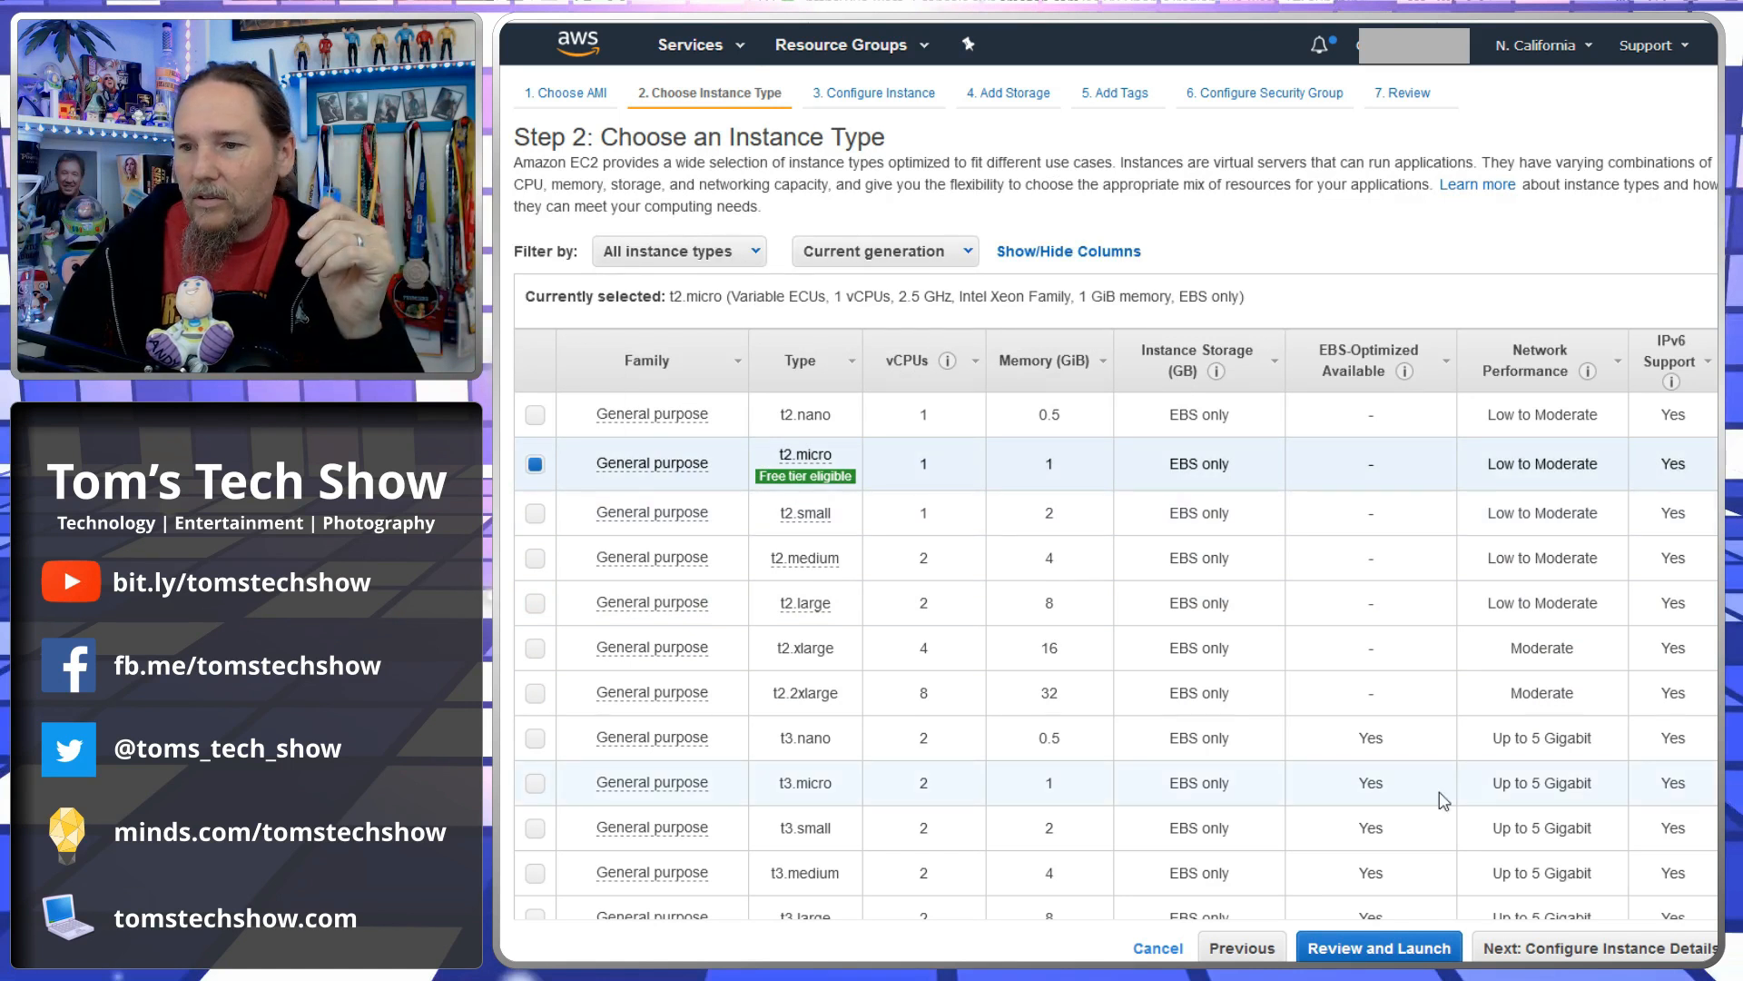
left_click(1602, 949)
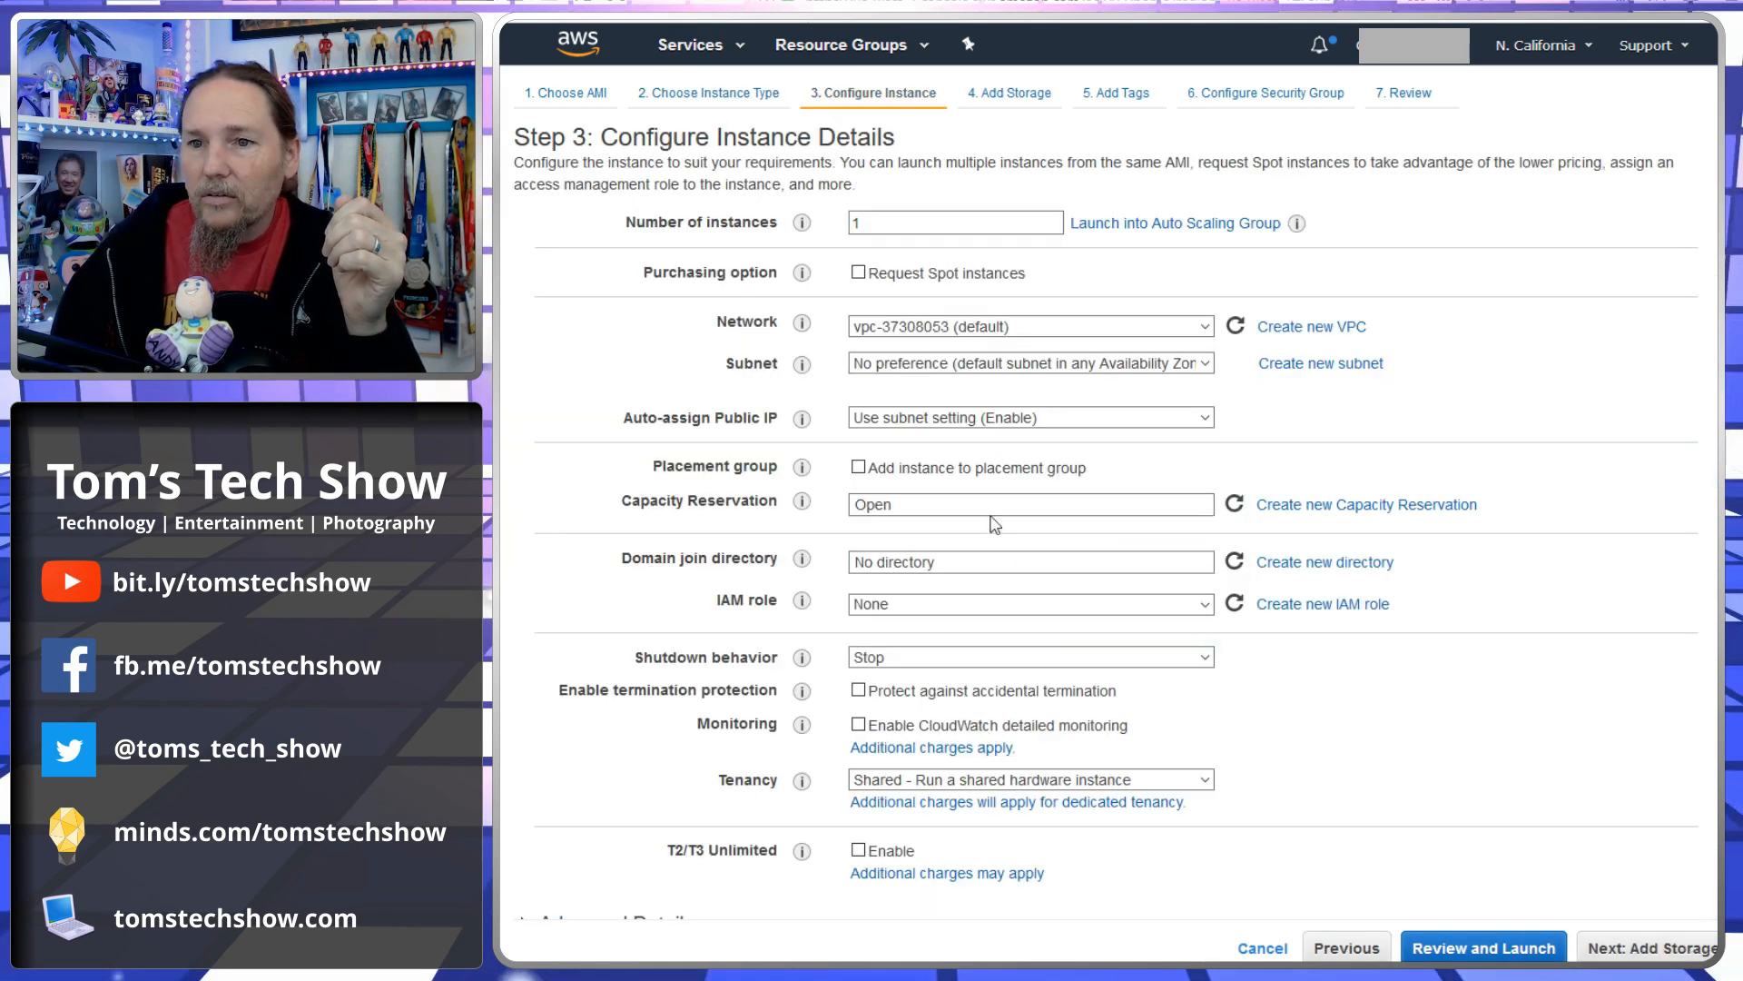
- Assign the SSM IAM role to the instance, leaving no domain join directory
double_click(876, 225)
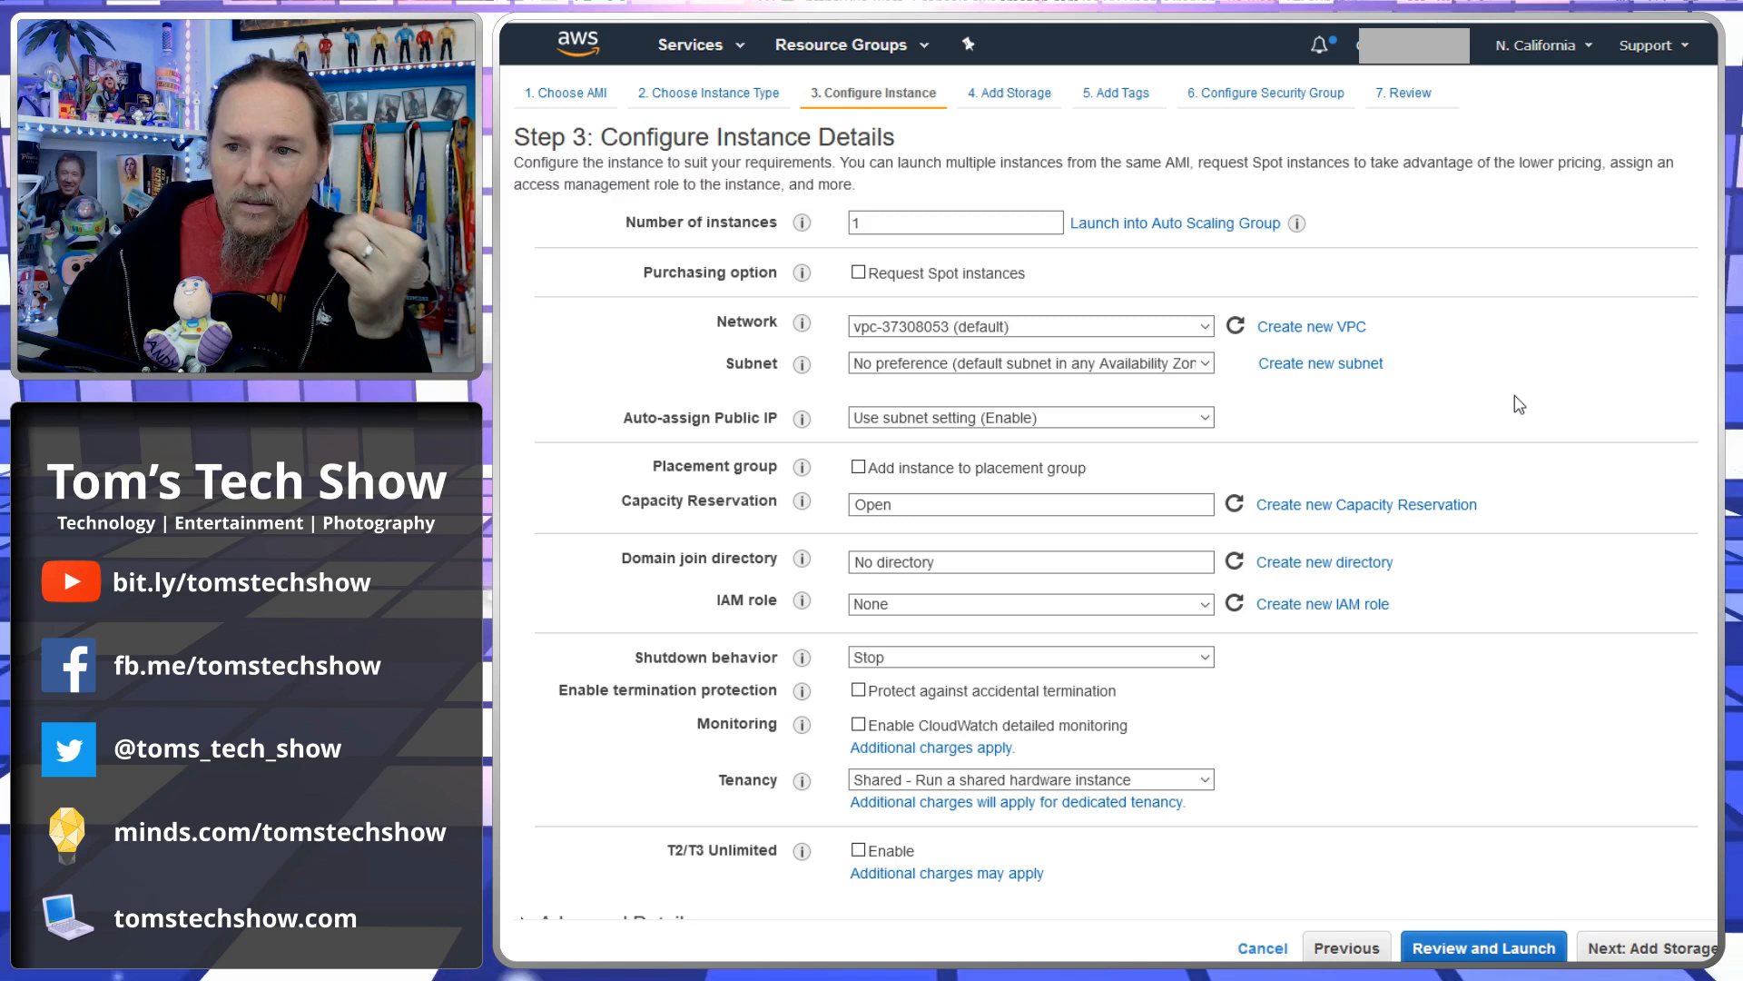
scroll(1316, 400, "down", 1)
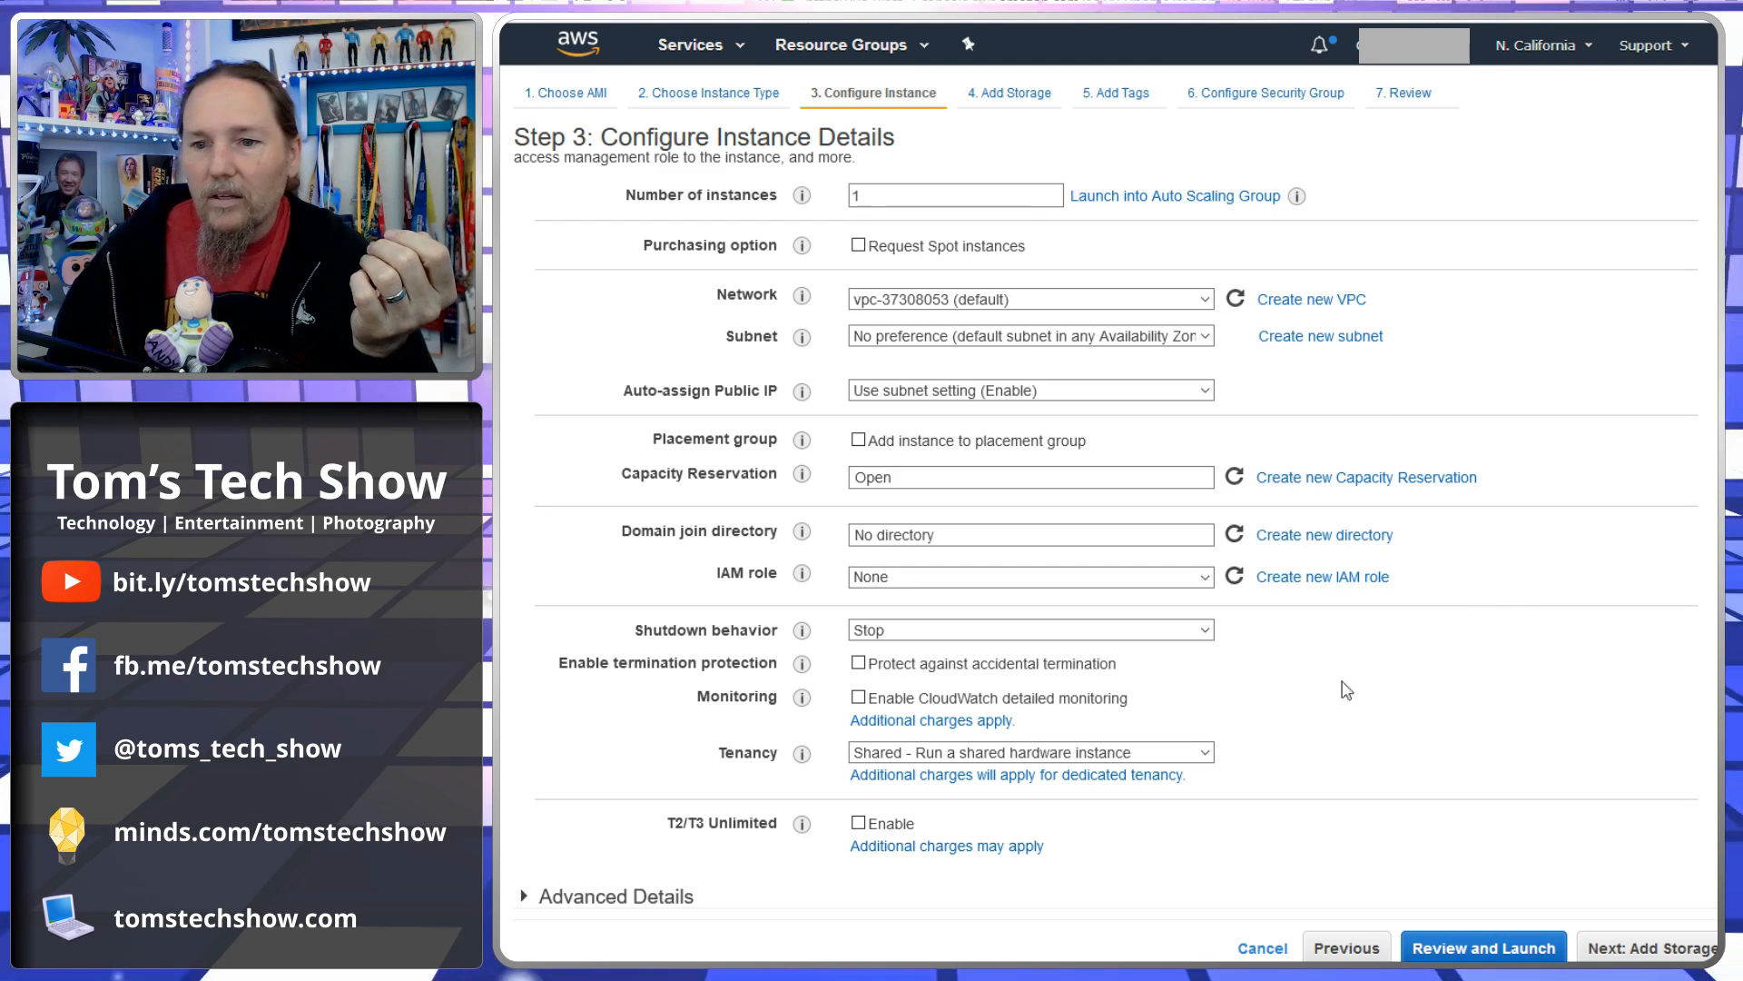
left_click(990, 535)
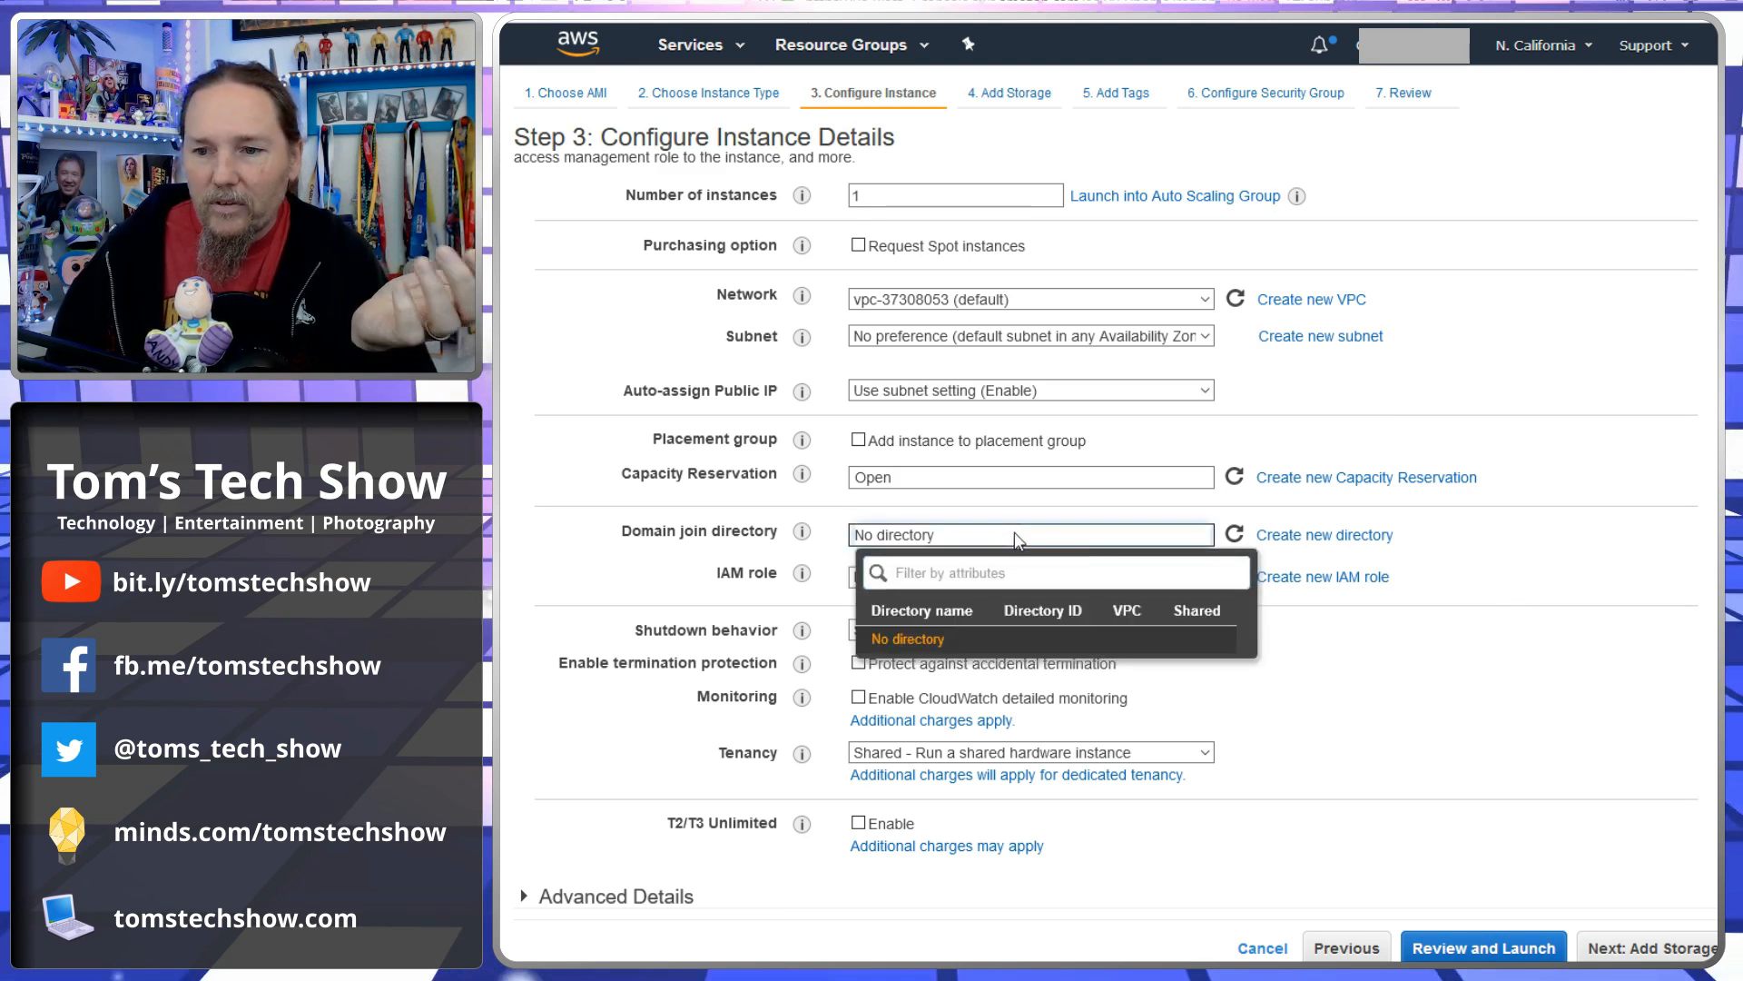
left_click(1547, 598)
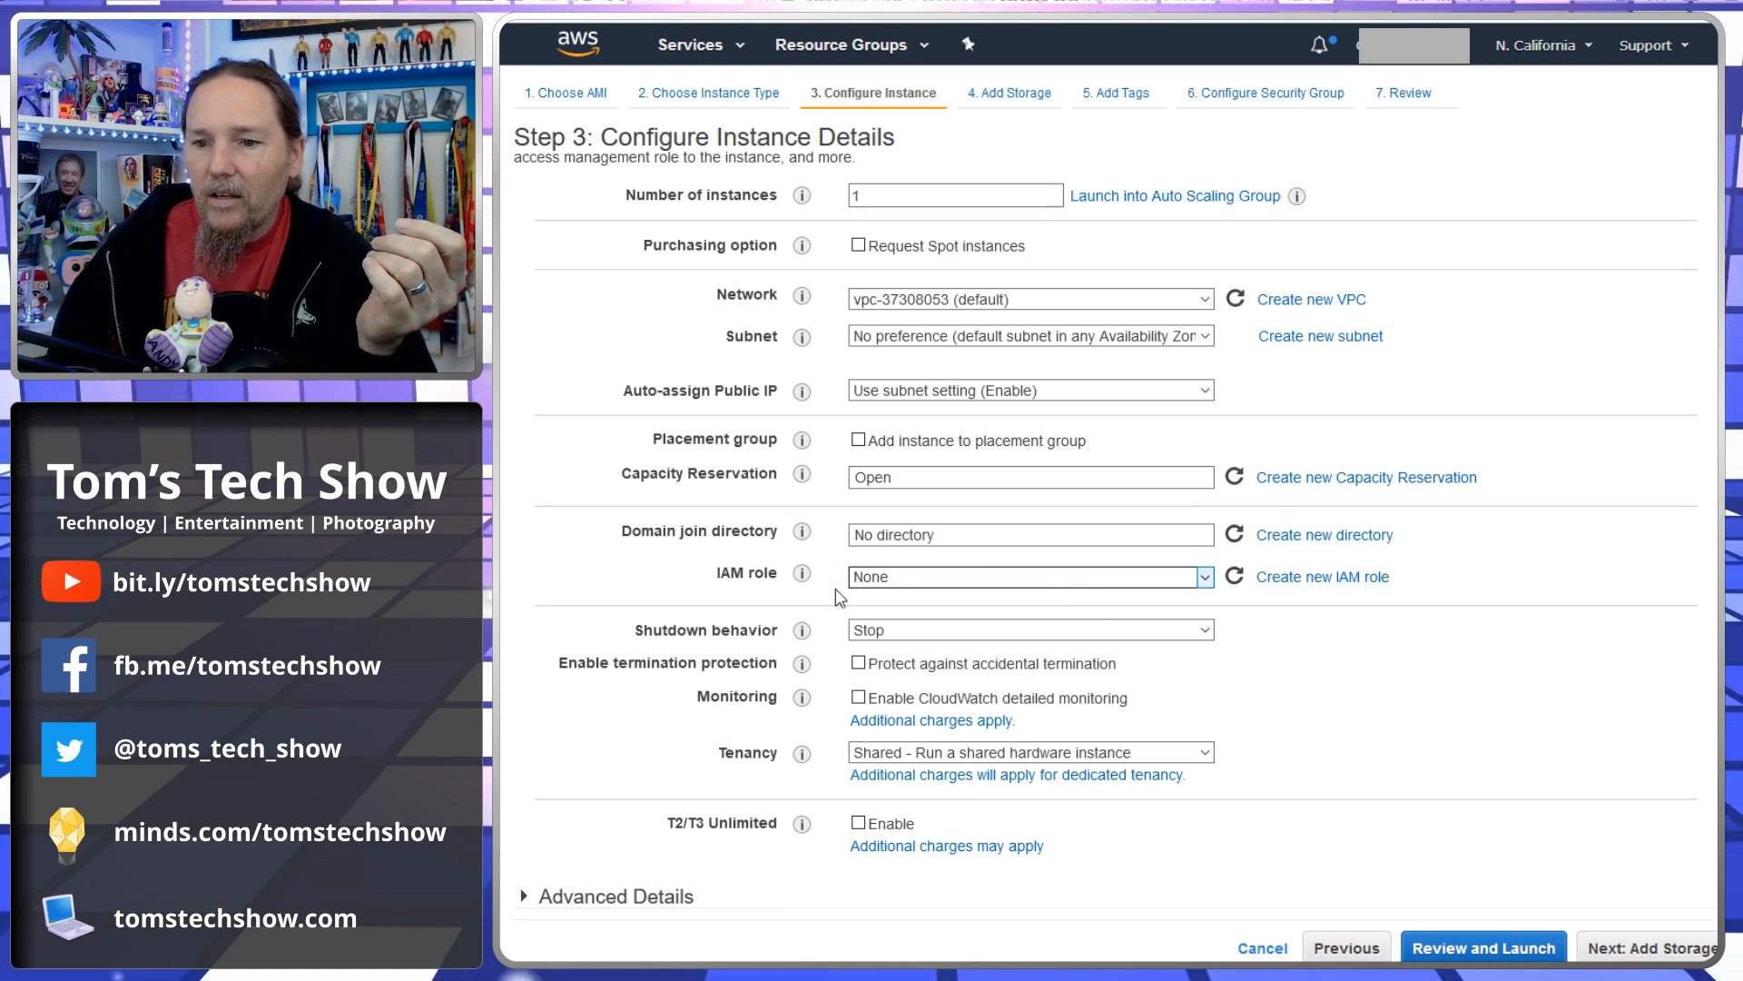
mouse_move(804, 578)
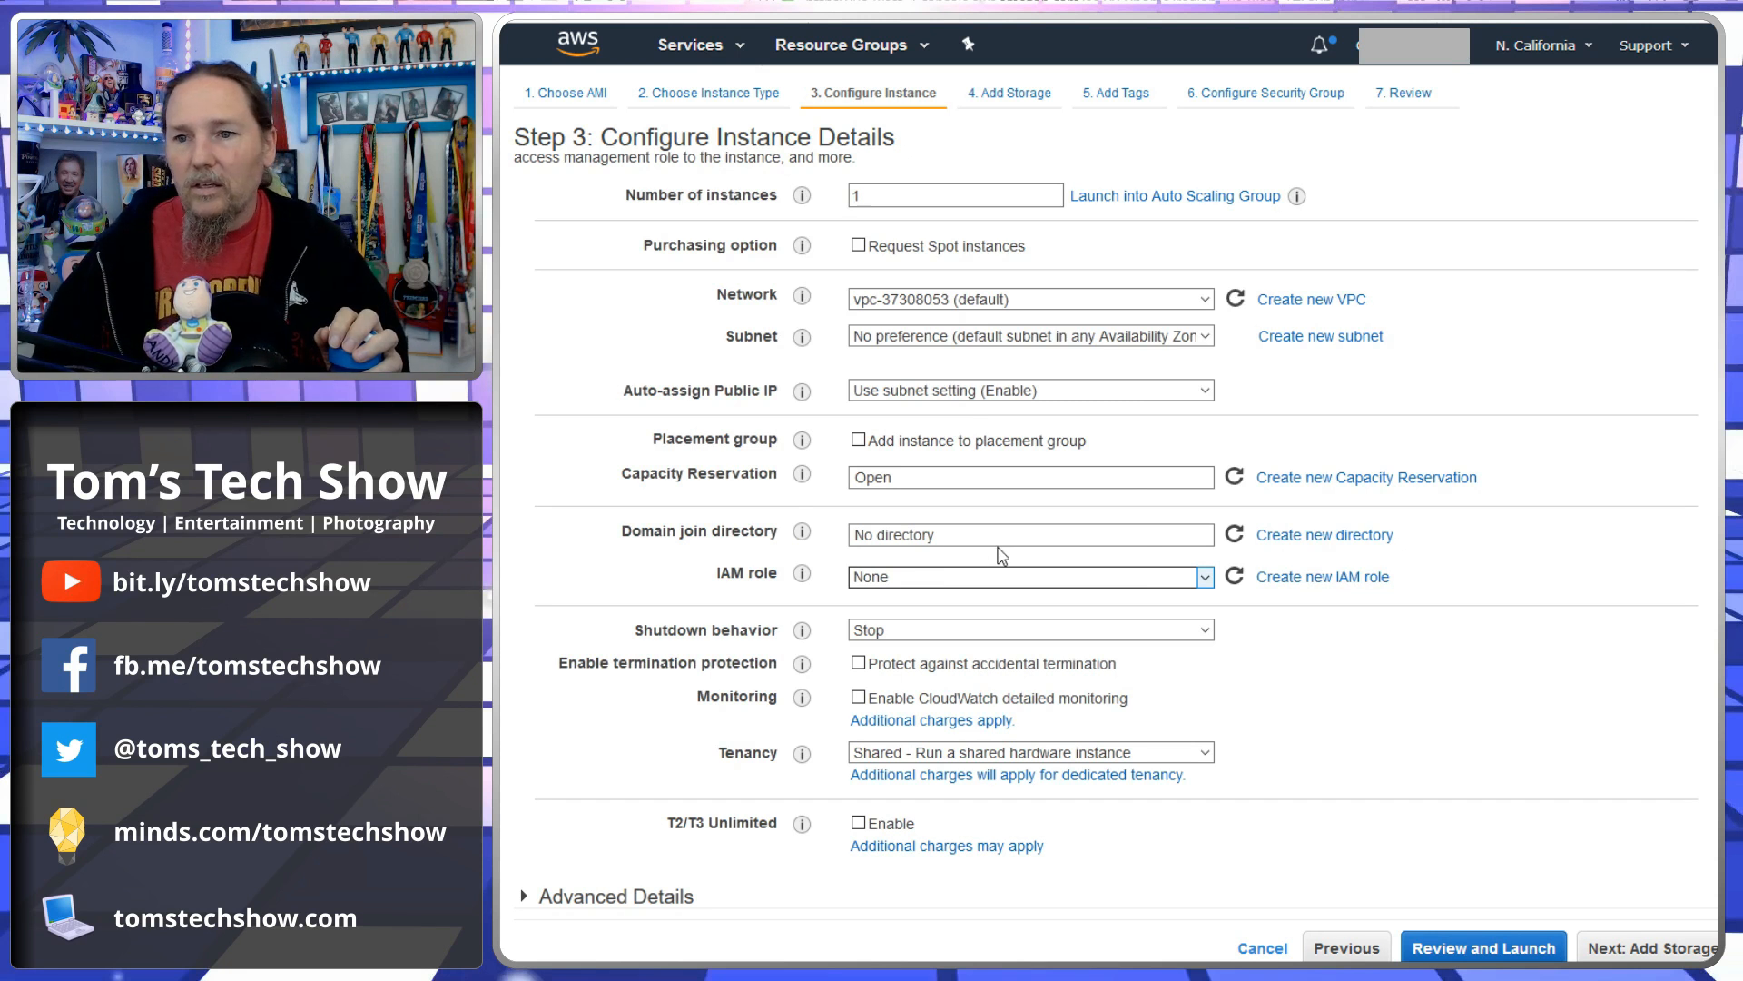
left_click(900, 612)
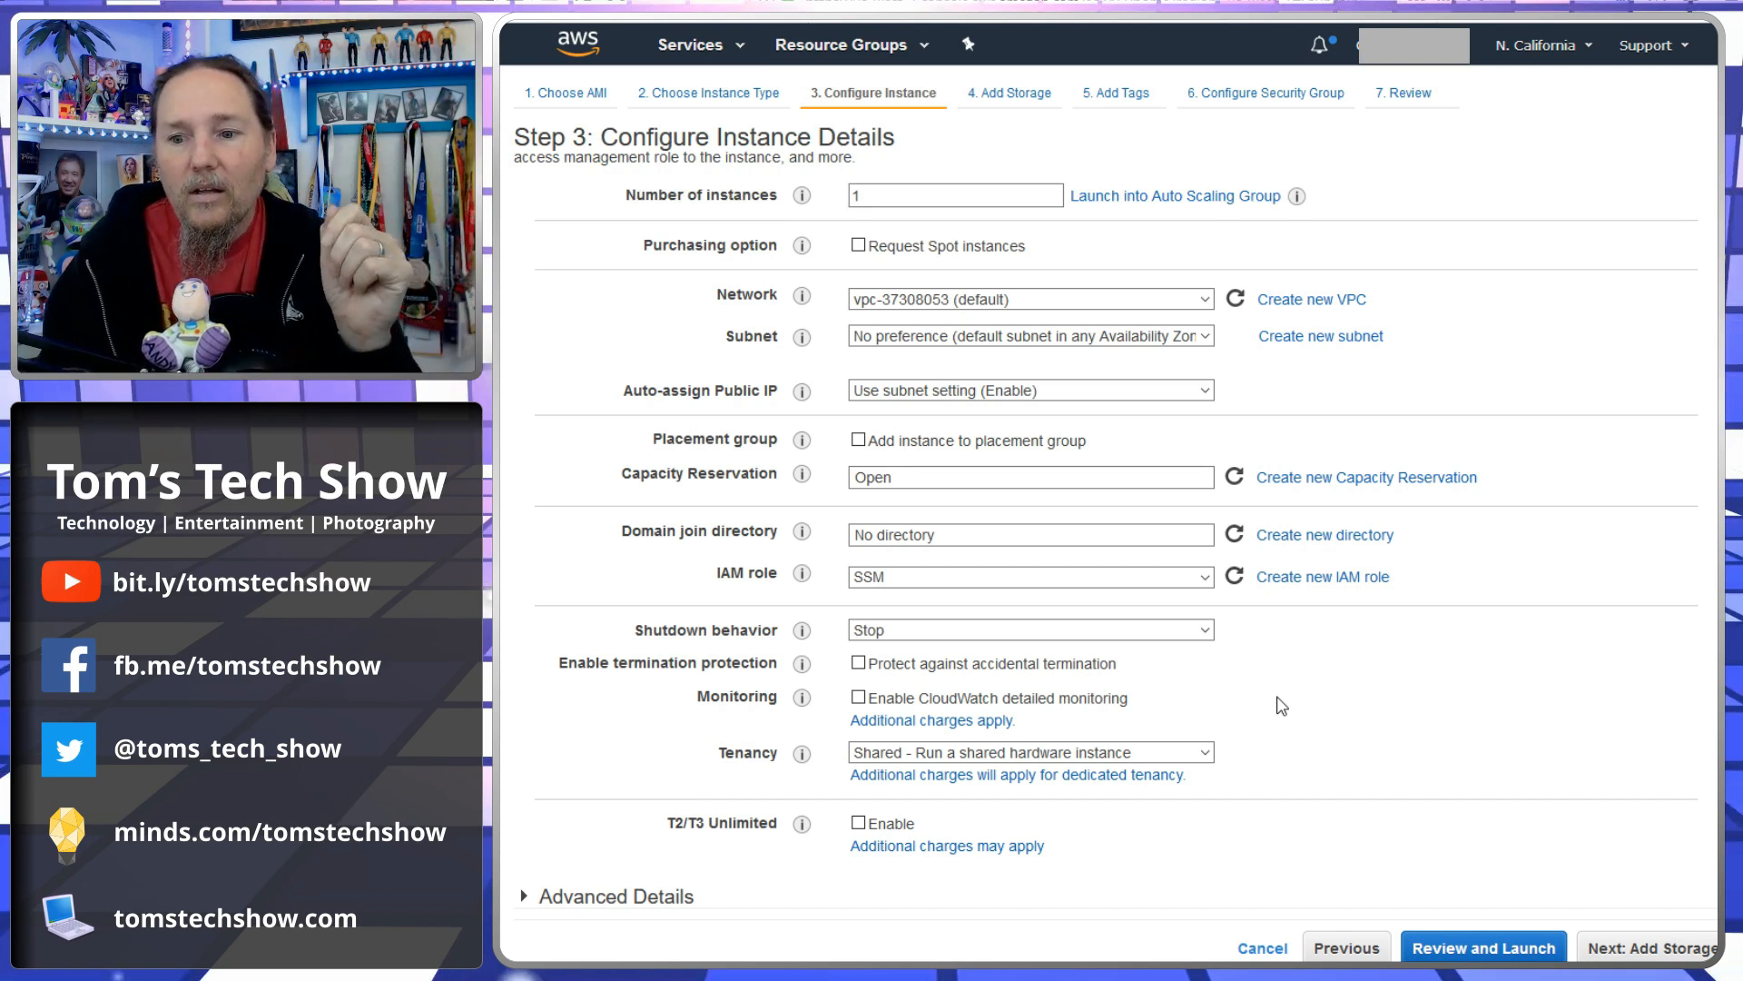
- Proceed to the storage settings with termination protection left unchecked
left_click(858, 664)
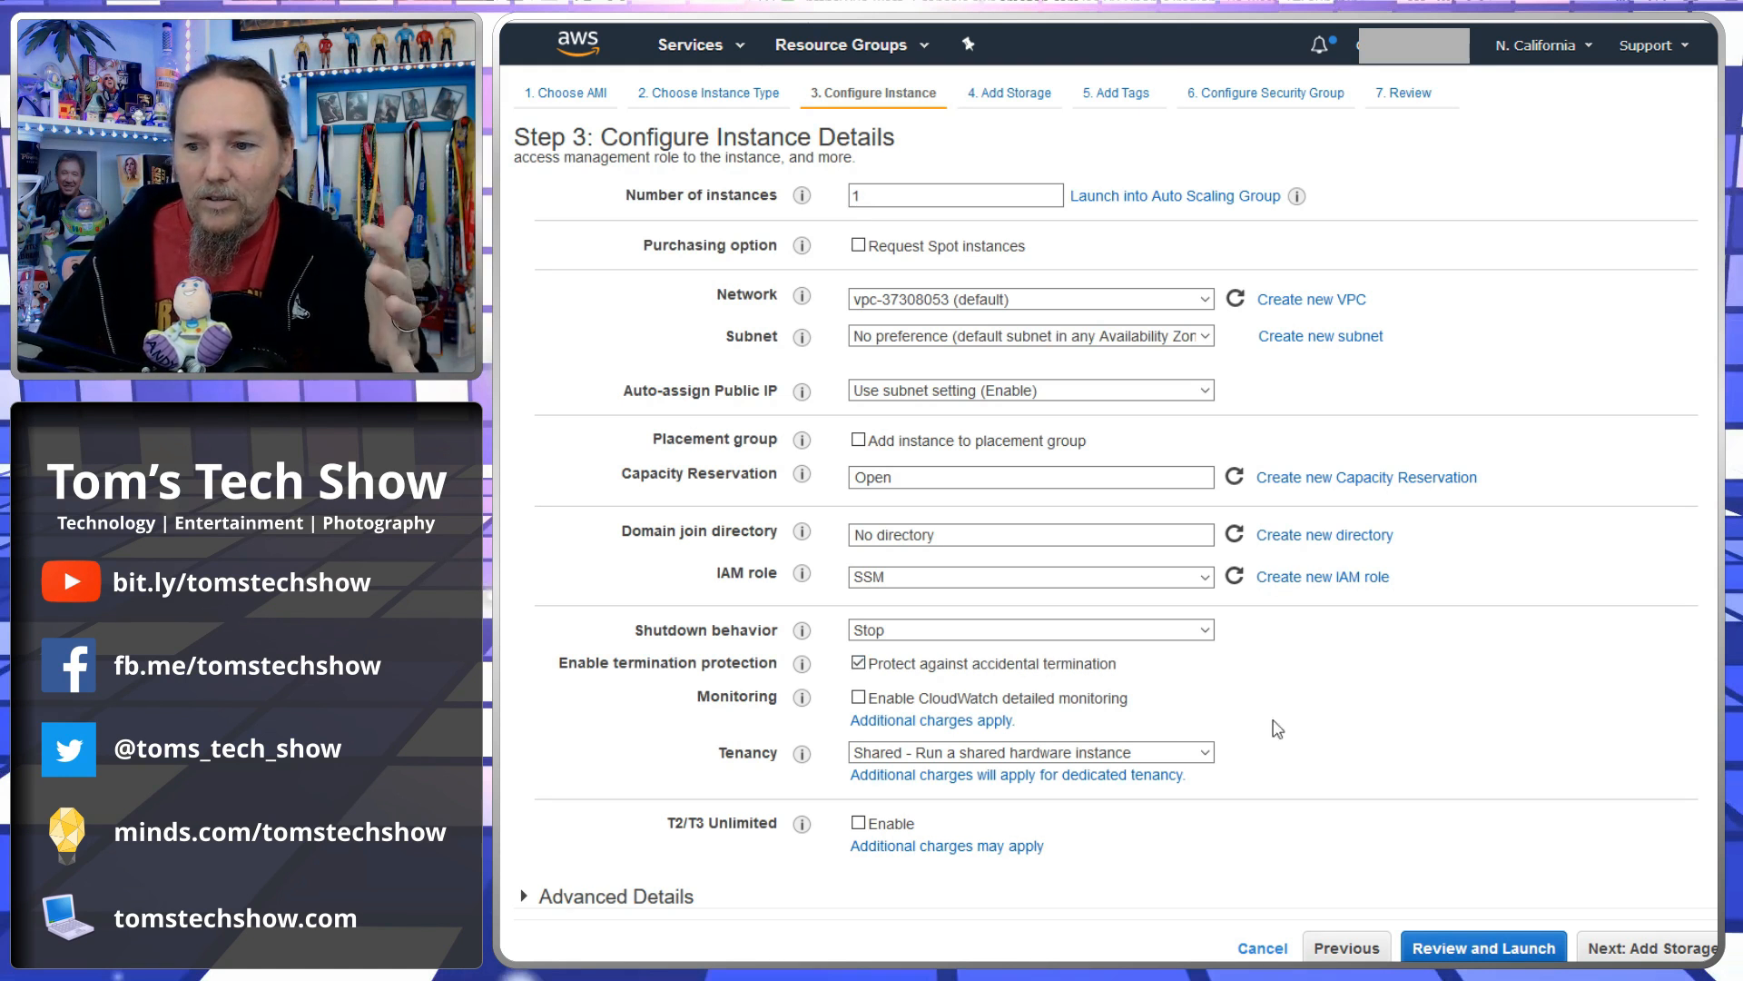
left_click(858, 664)
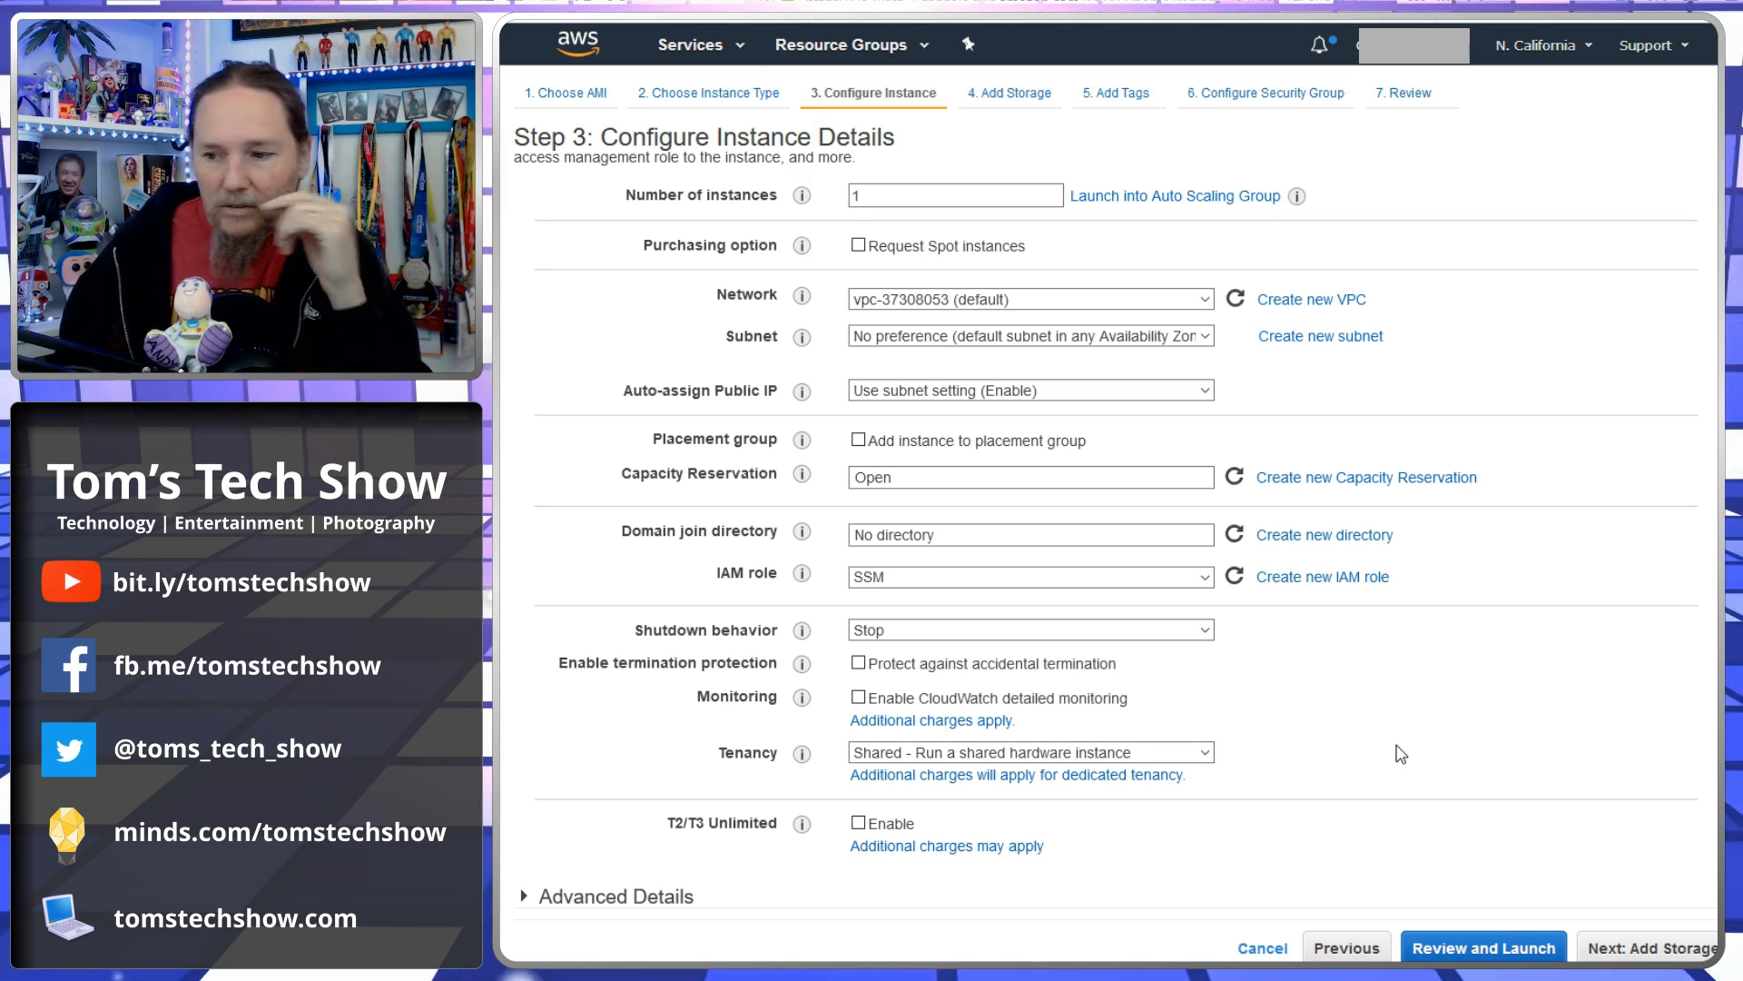
left_click(1660, 948)
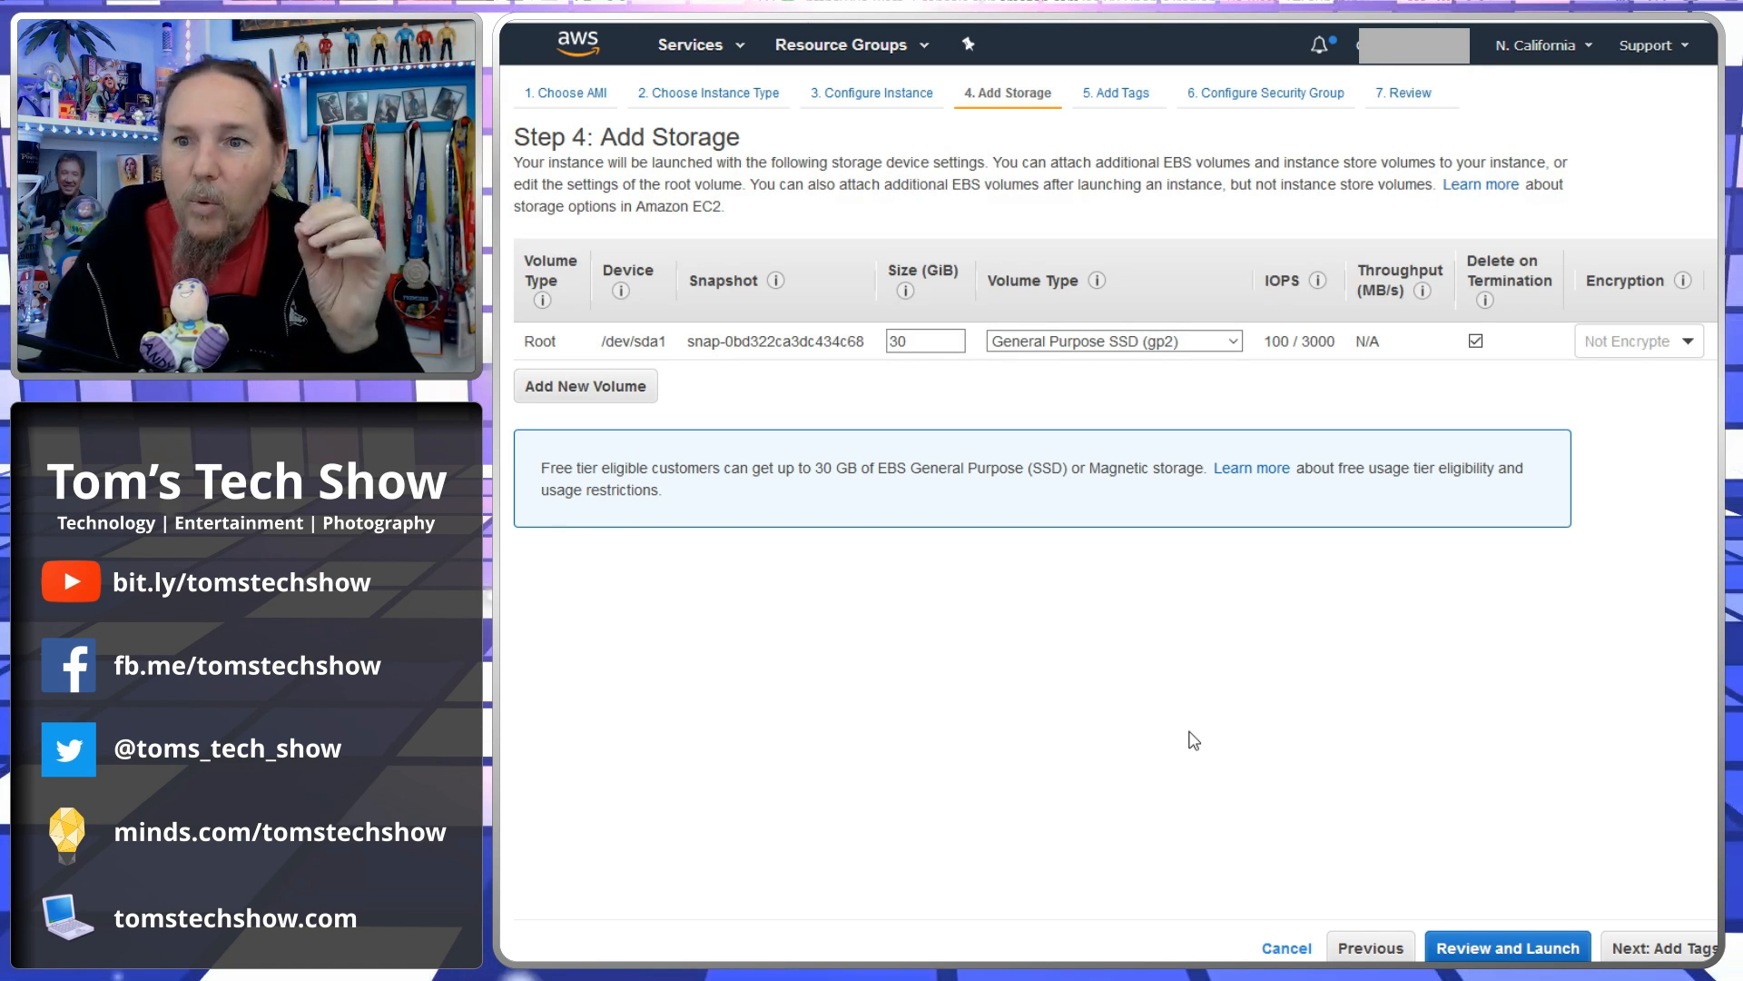
- Set the root volume size to 100 GiB
mouse_move(1282, 344)
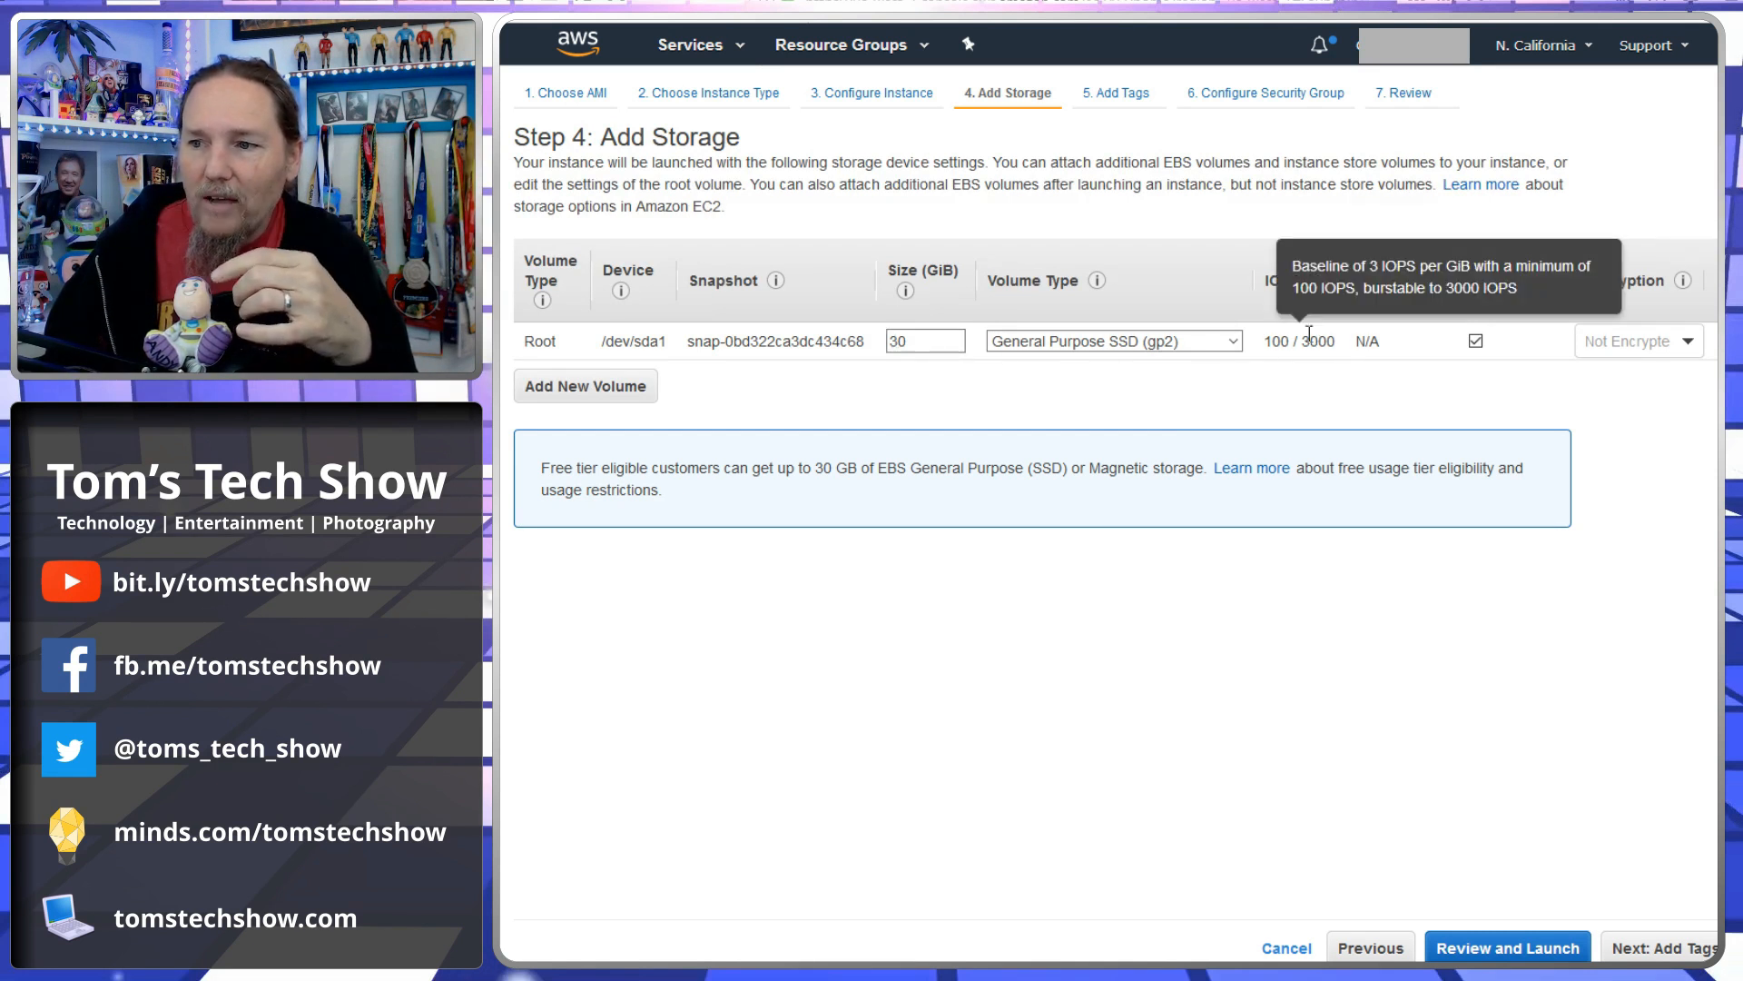
left_click(906, 343)
left_click_drag(906, 345, 886, 347)
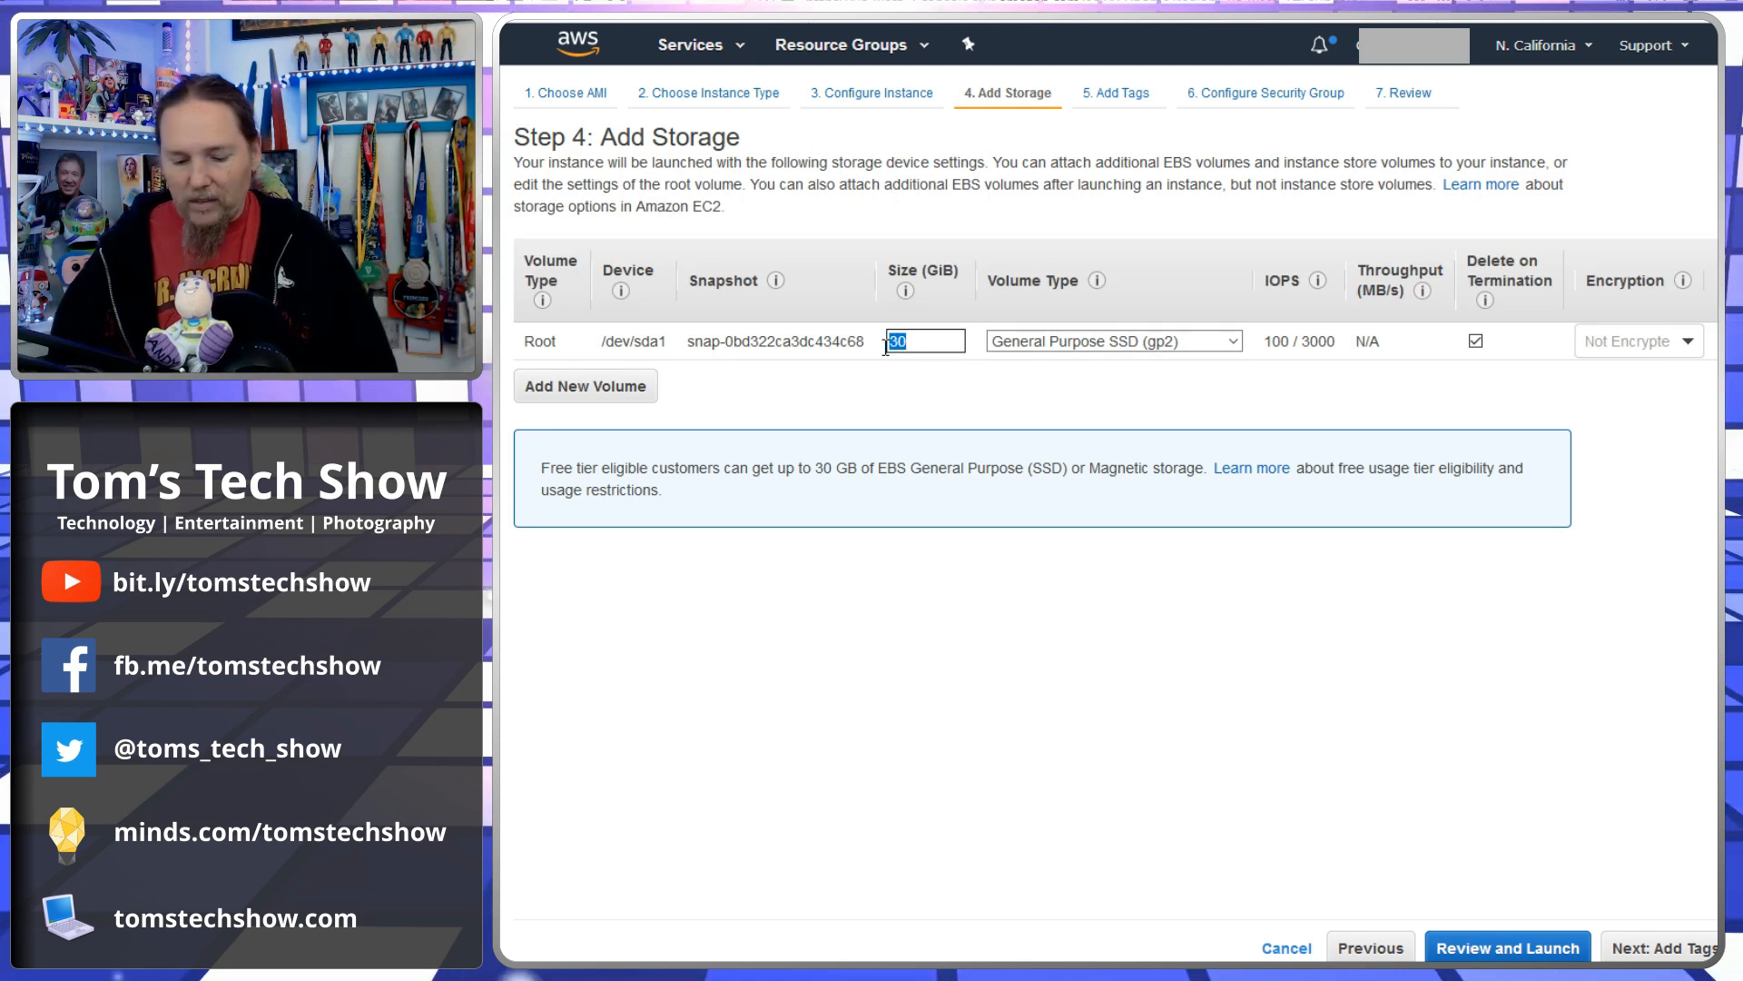
type("100")
key("Tab")
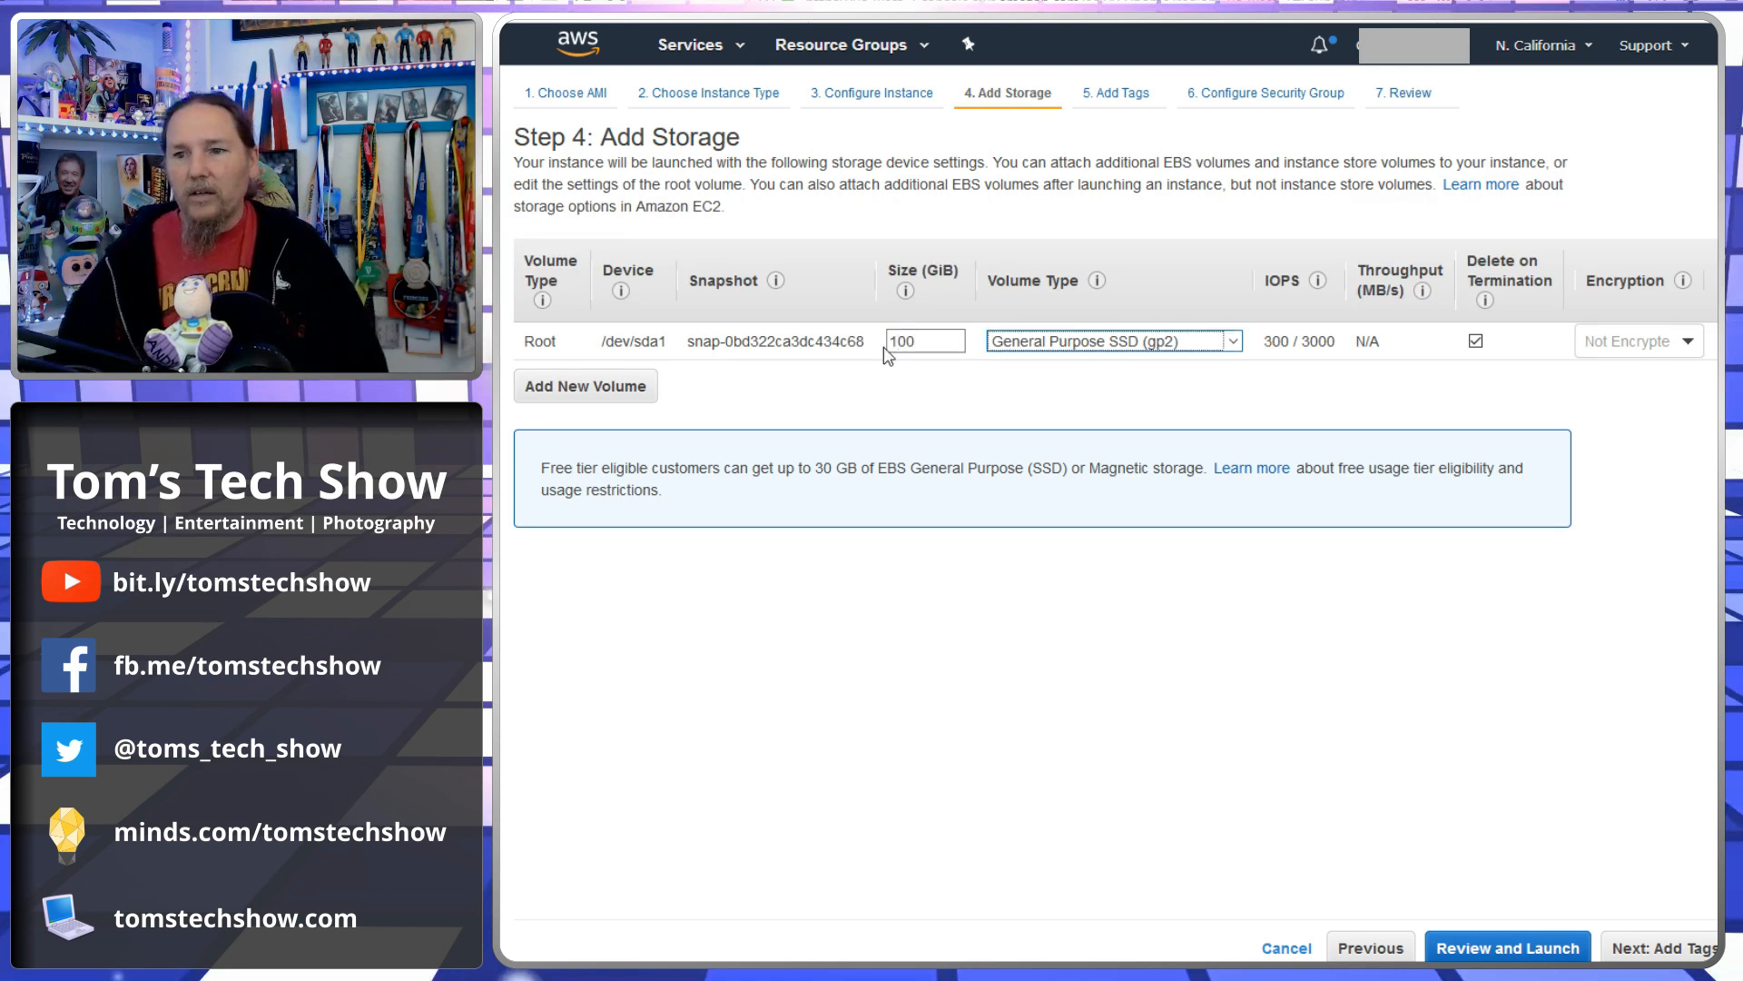
- Set the root volume size to 1000 GiB
mouse_move(1274, 343)
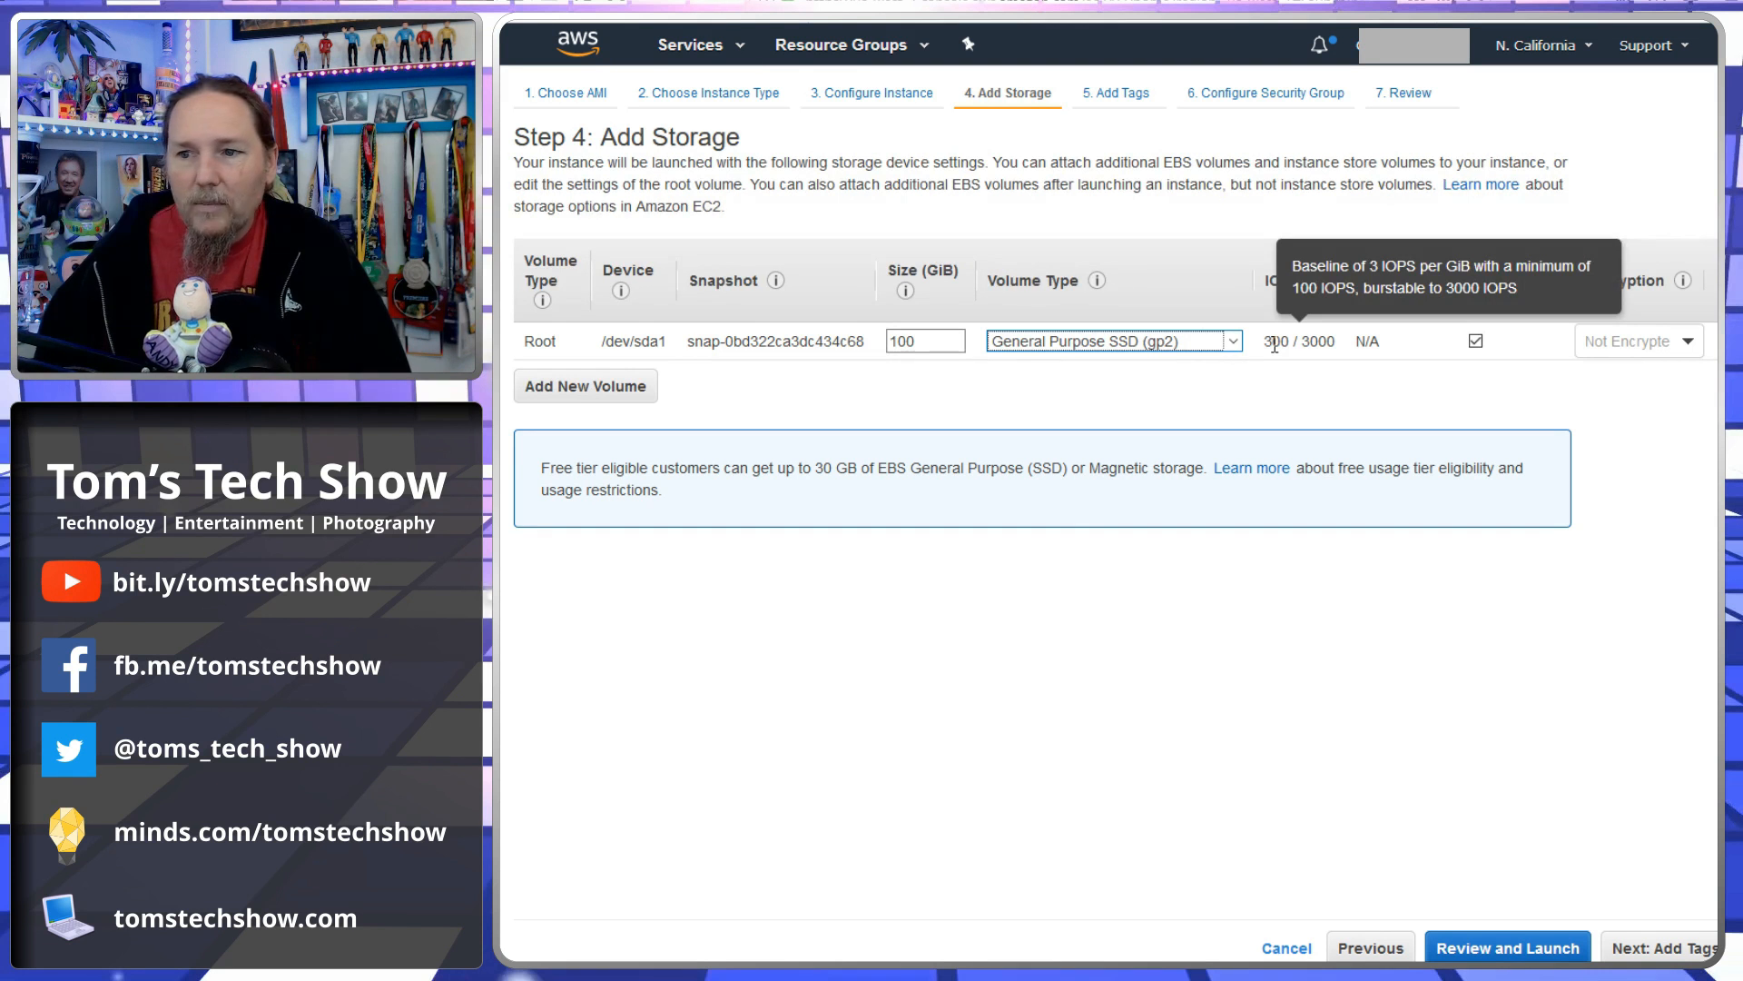
double_click(936, 339)
left_click(936, 340)
double_click(936, 340)
type("0")
key("BackSpace")
type("1000")
key("Tab")
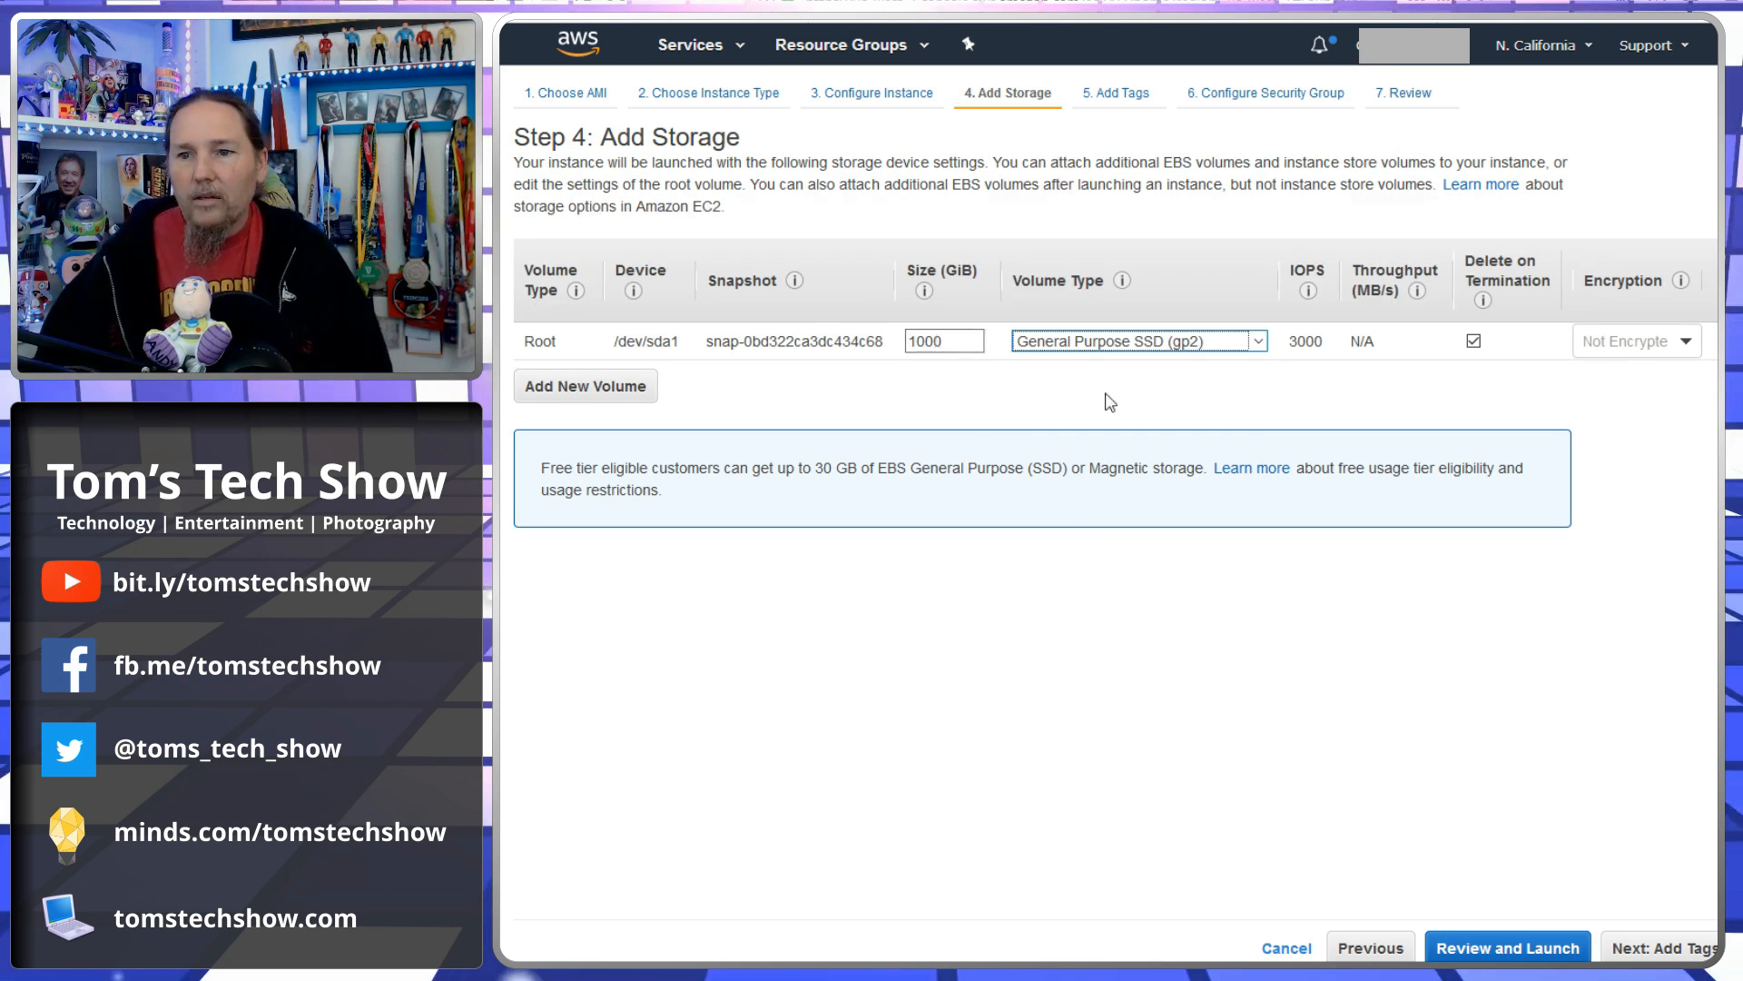
- Set the root volume size back to 30 GiB
mouse_move(1309, 350)
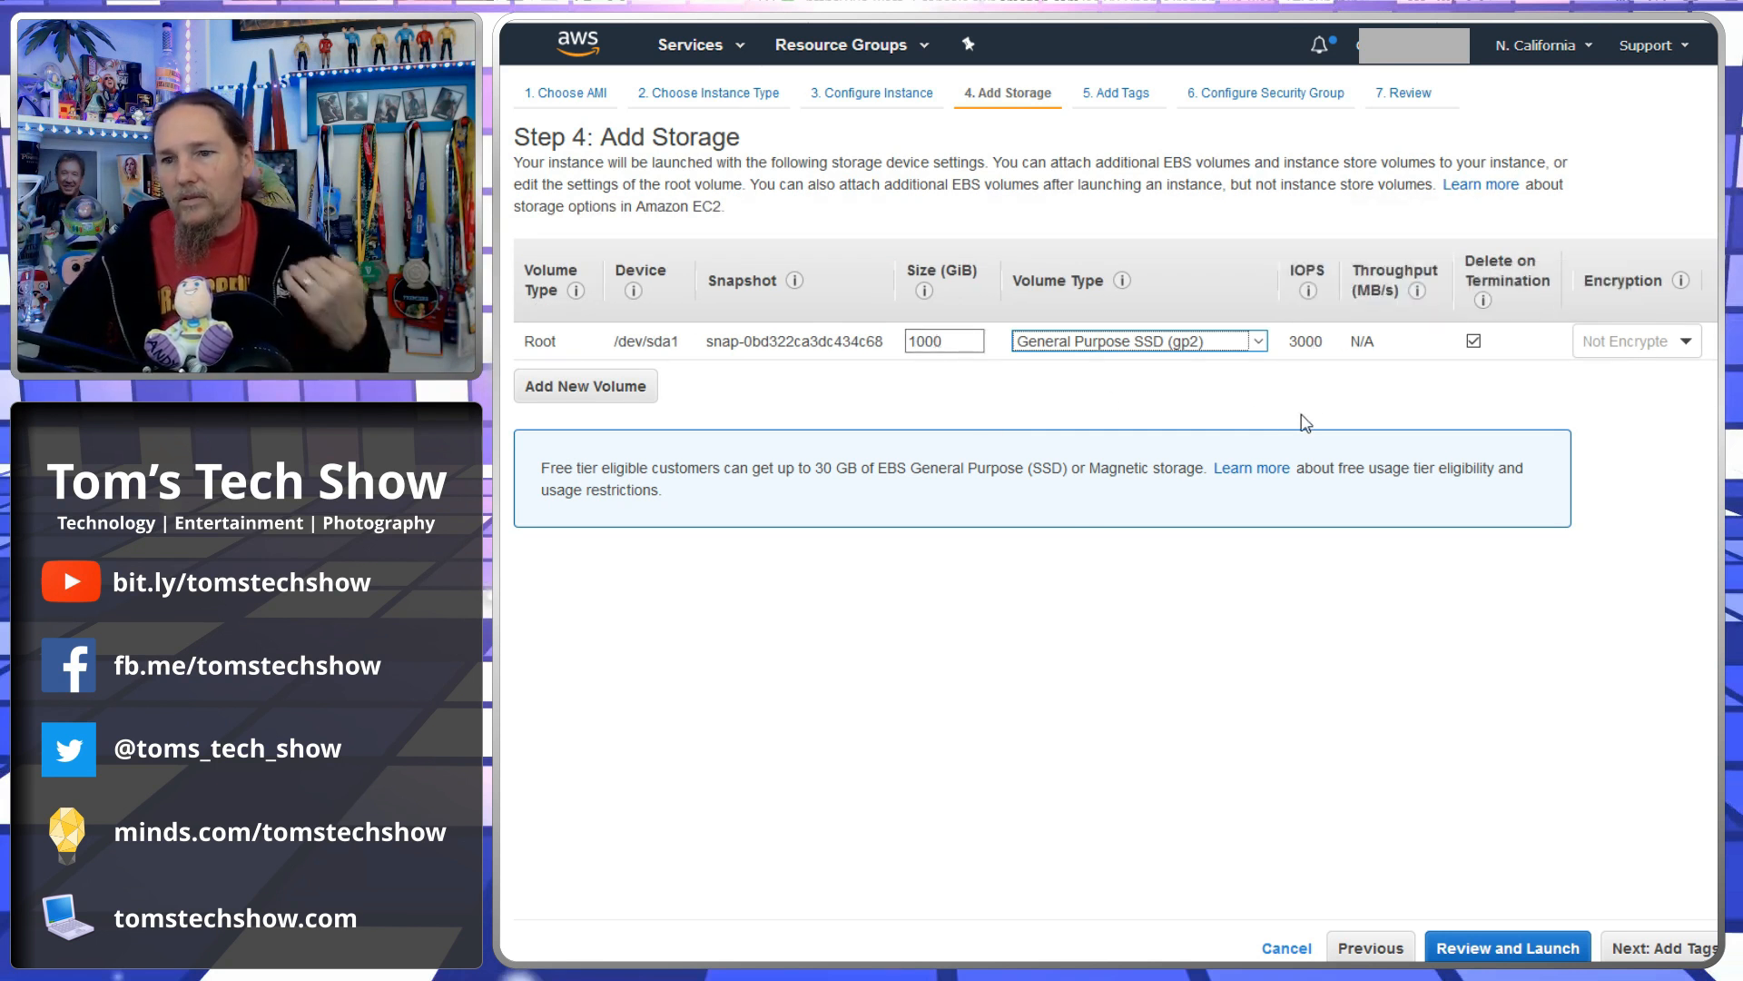
double_click(954, 341)
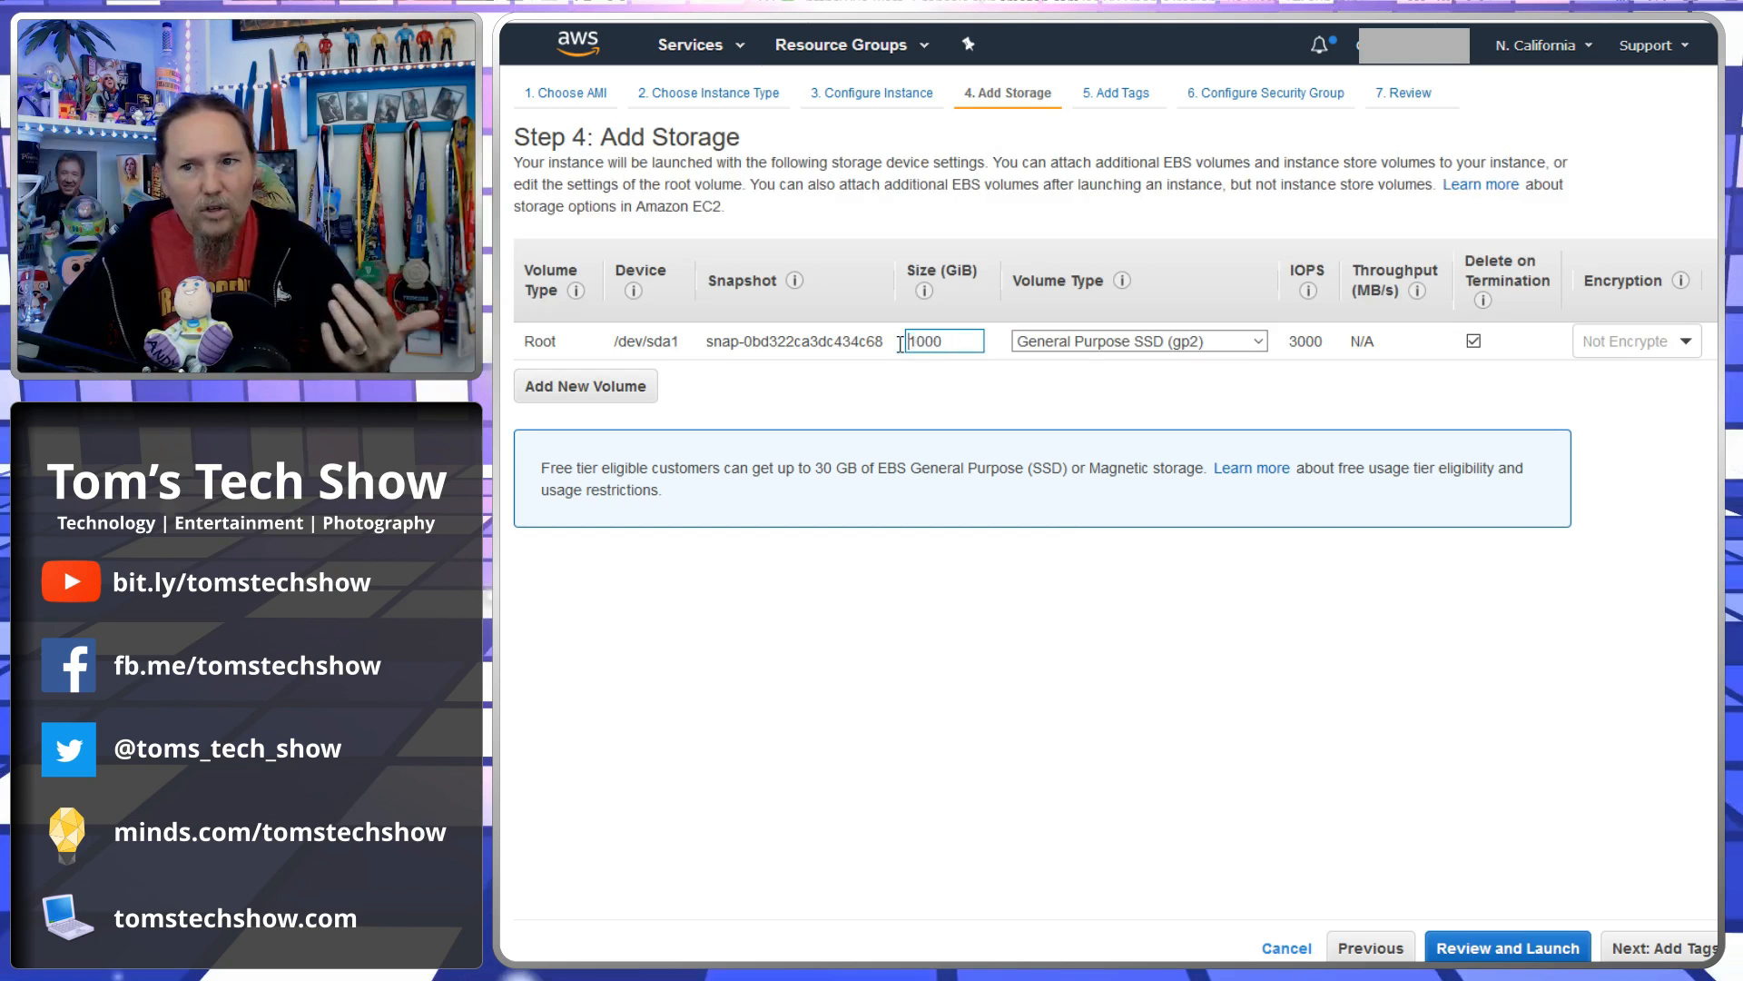
type("30")
key("Tab")
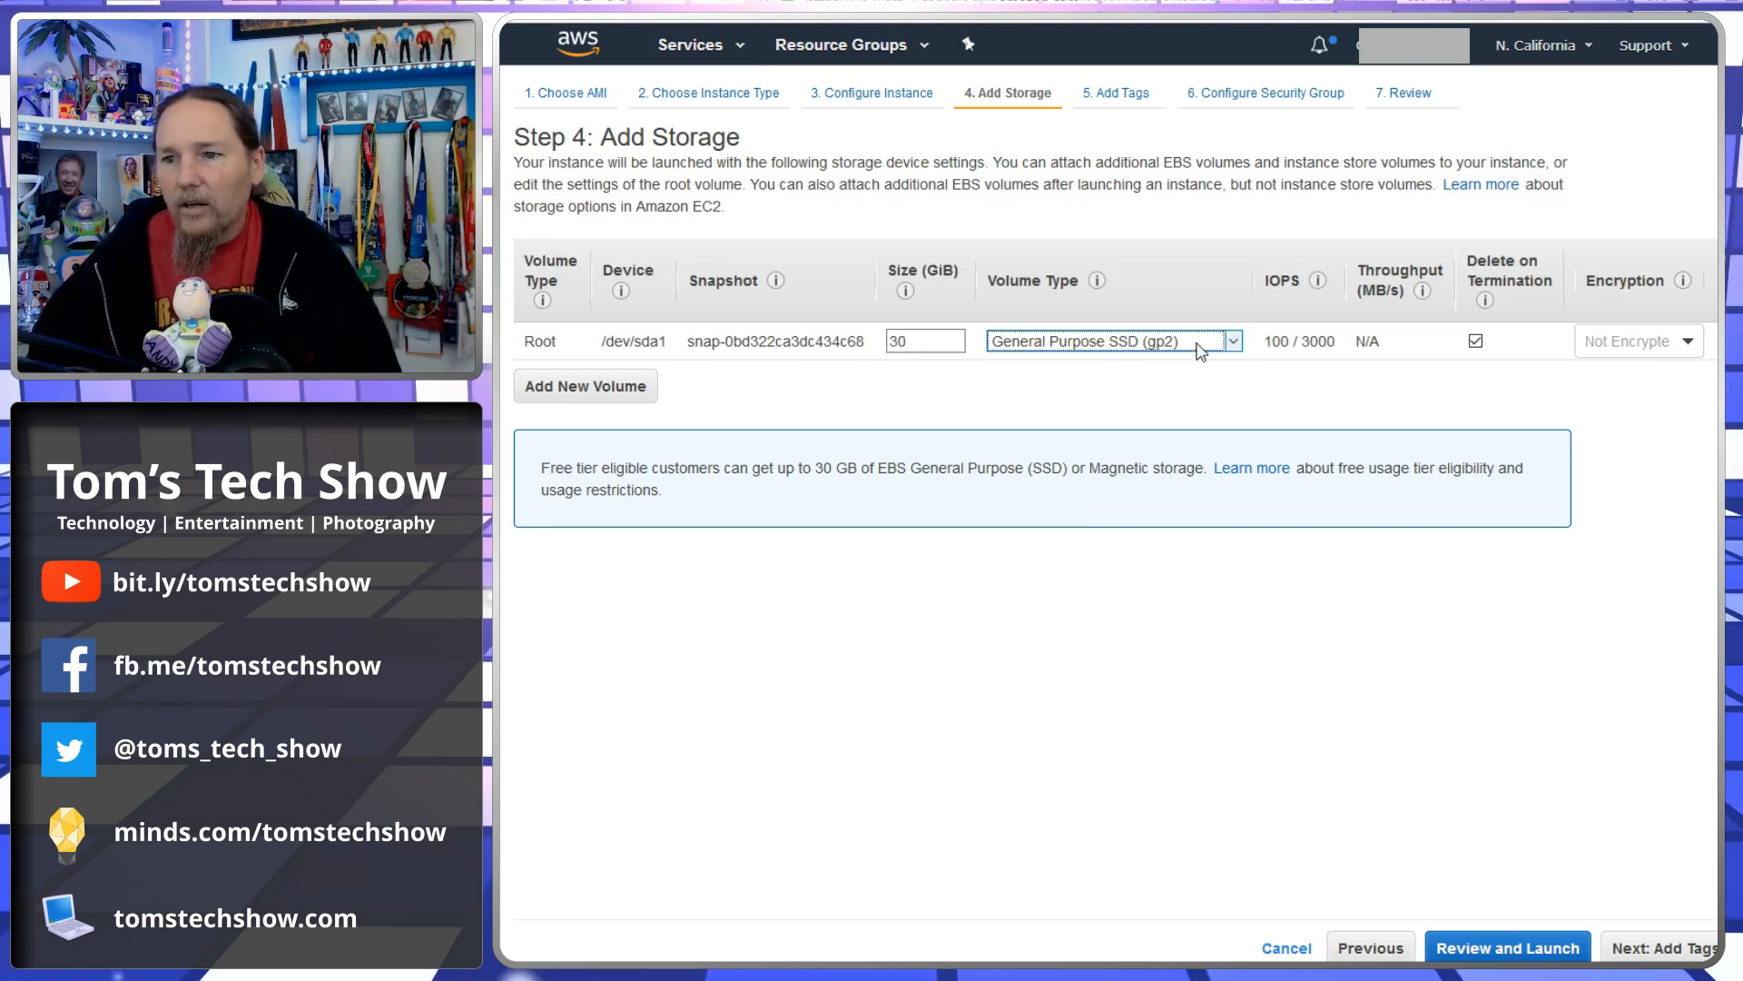
- Switch the root volume type to Provisioned IOPS SSD (io1), then back to General Purpose SSD (gp2)
key("Down")
left_click_drag(1278, 342, 1321, 343)
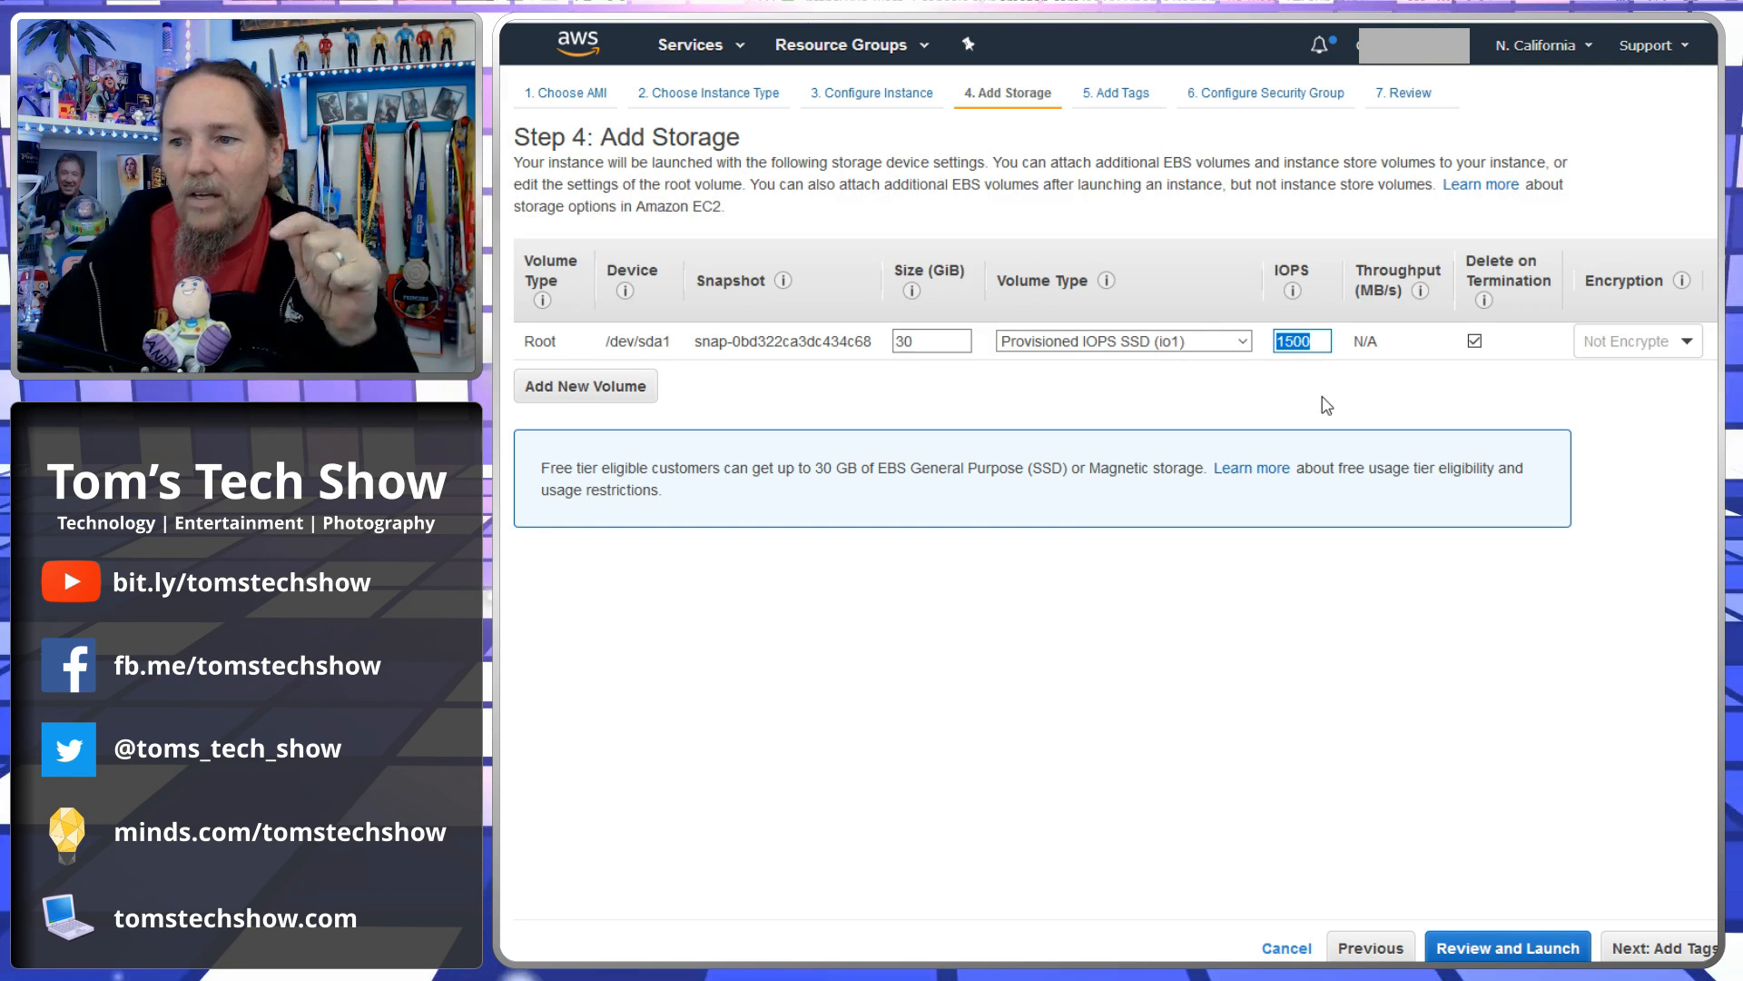
left_click(1203, 341)
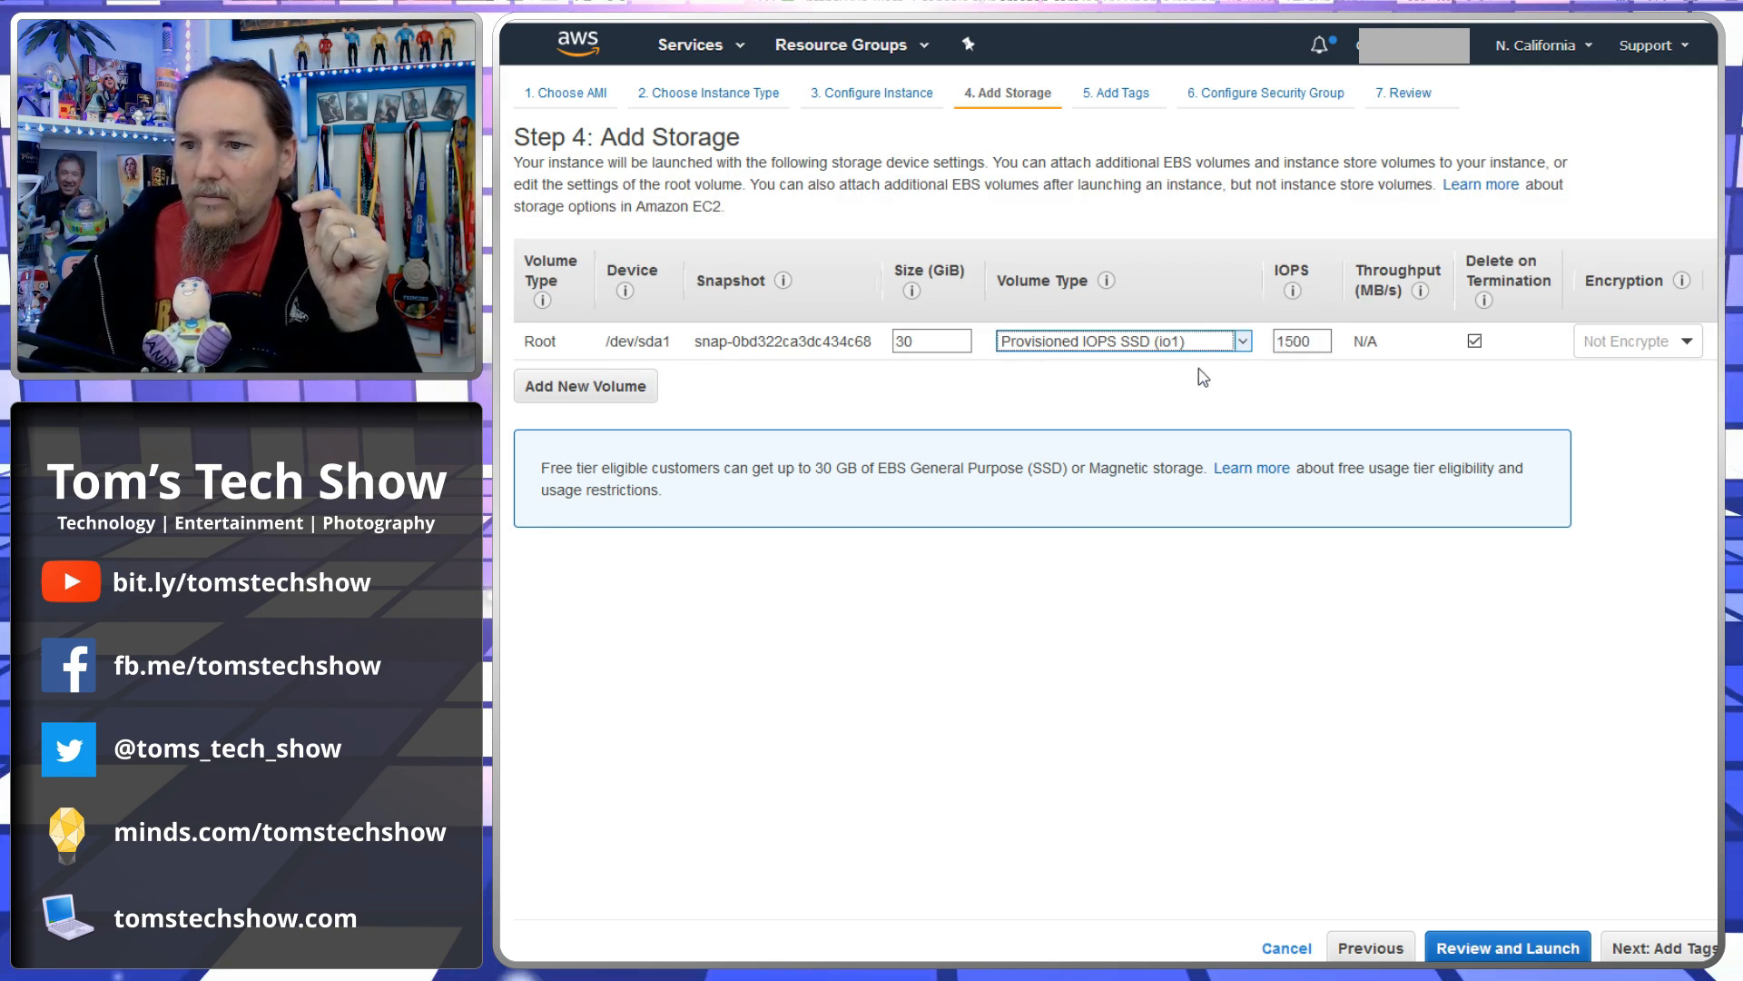
left_click(1202, 377)
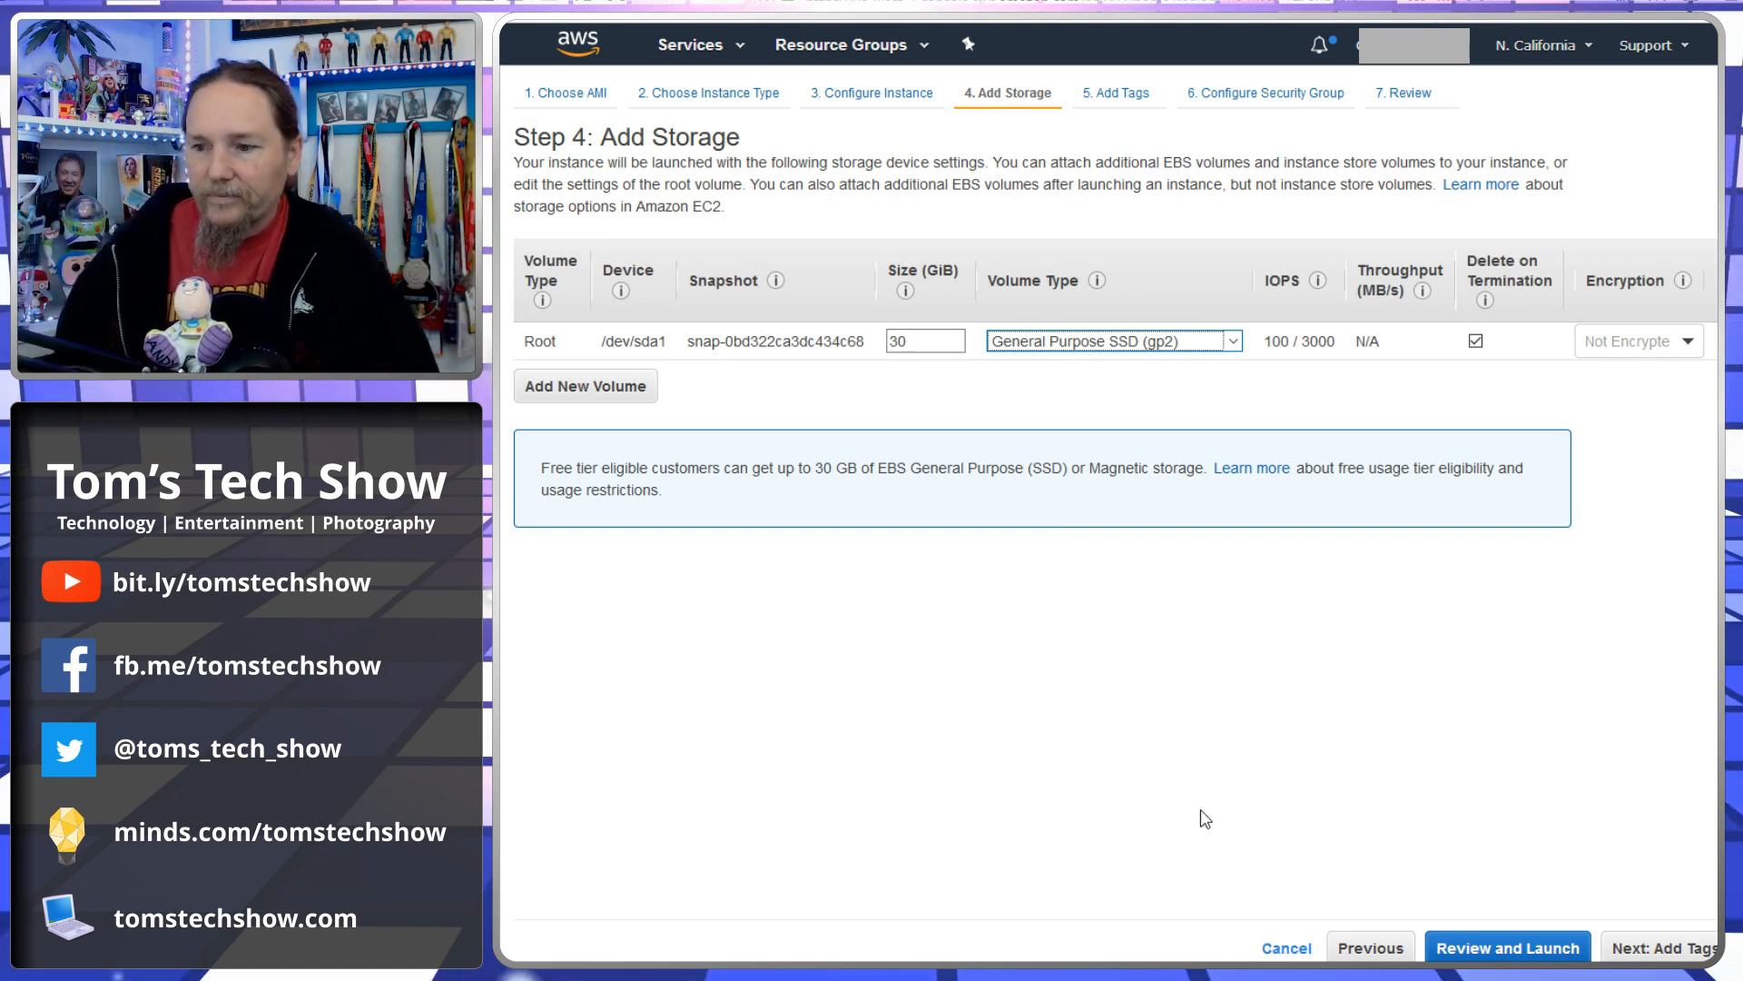
- Continue to tags and add a tag with key Billing and value TEST
left_click(1685, 950)
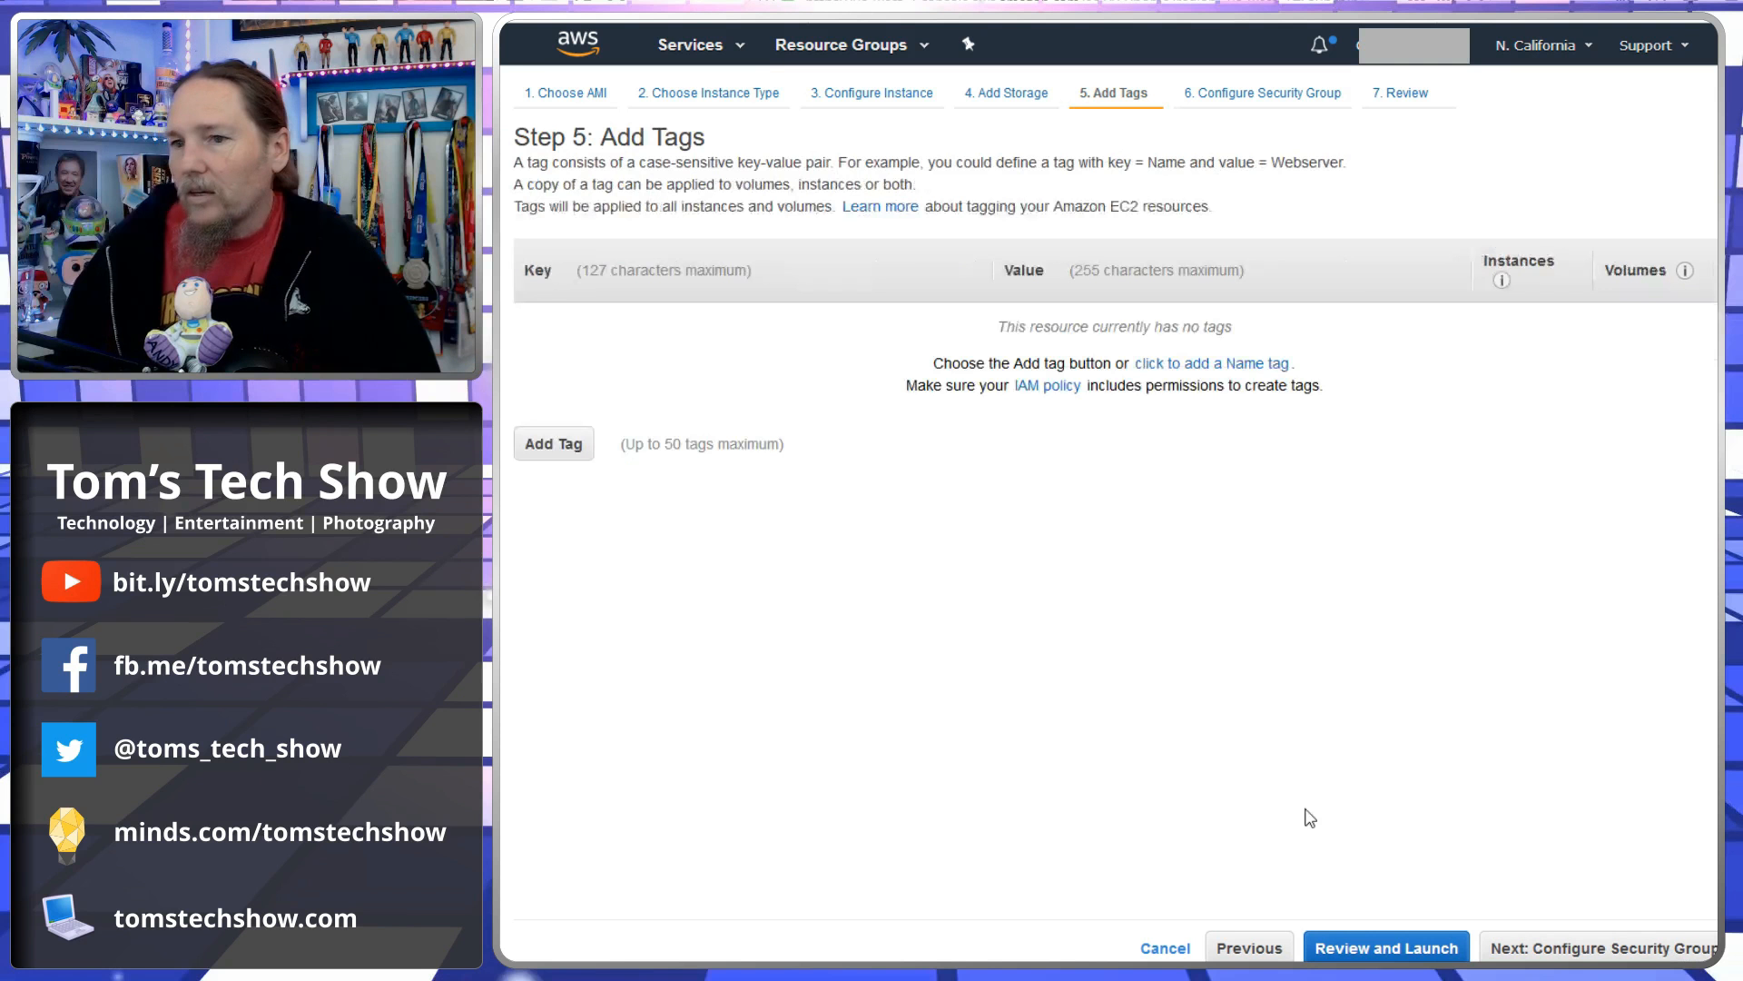
left_click(553, 445)
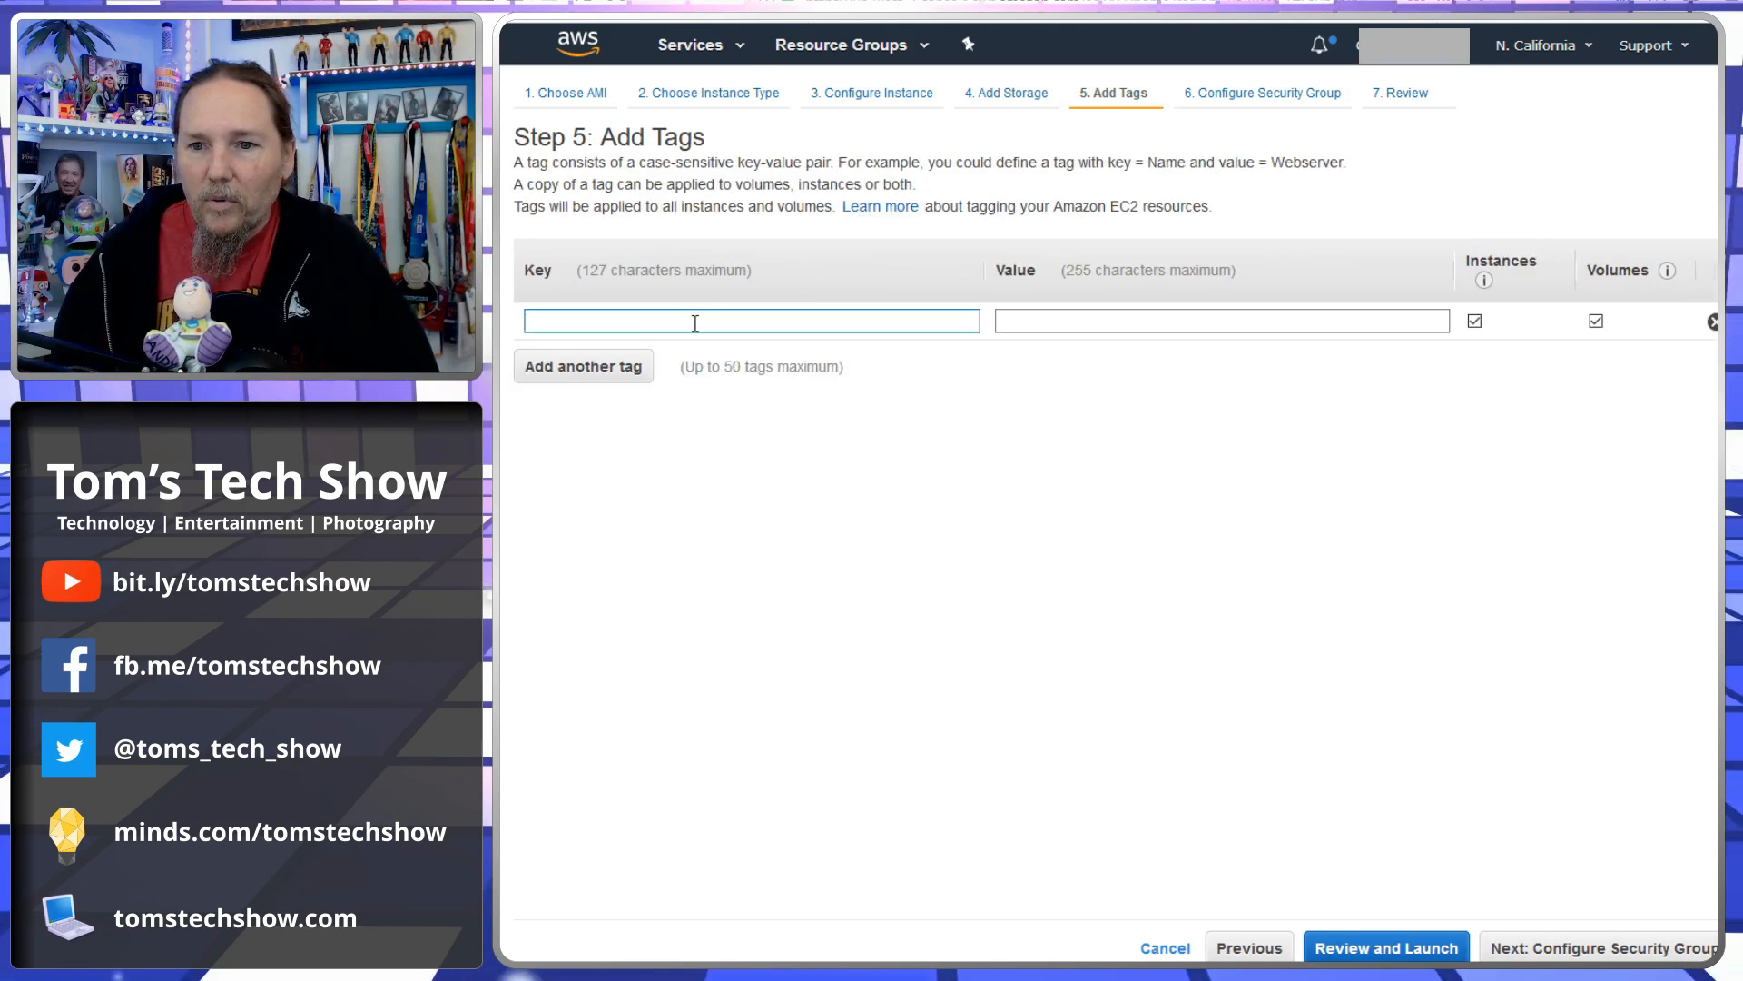
type("Billing")
key("Tab")
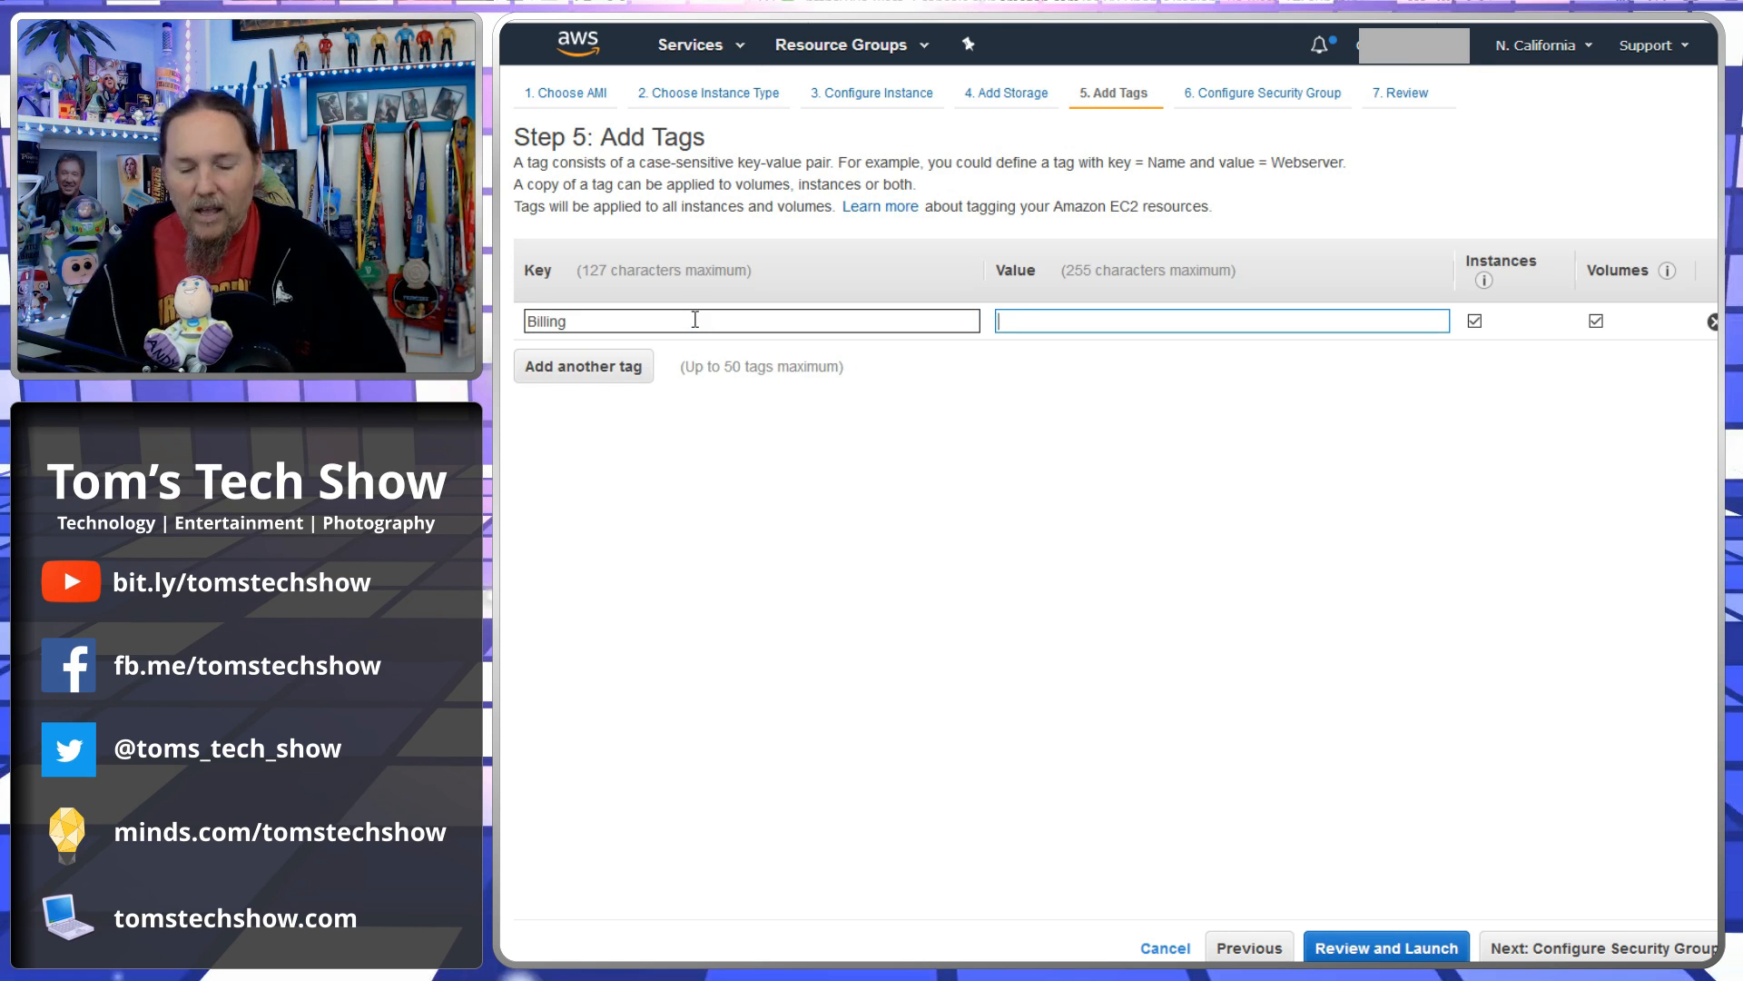
type("TEST")
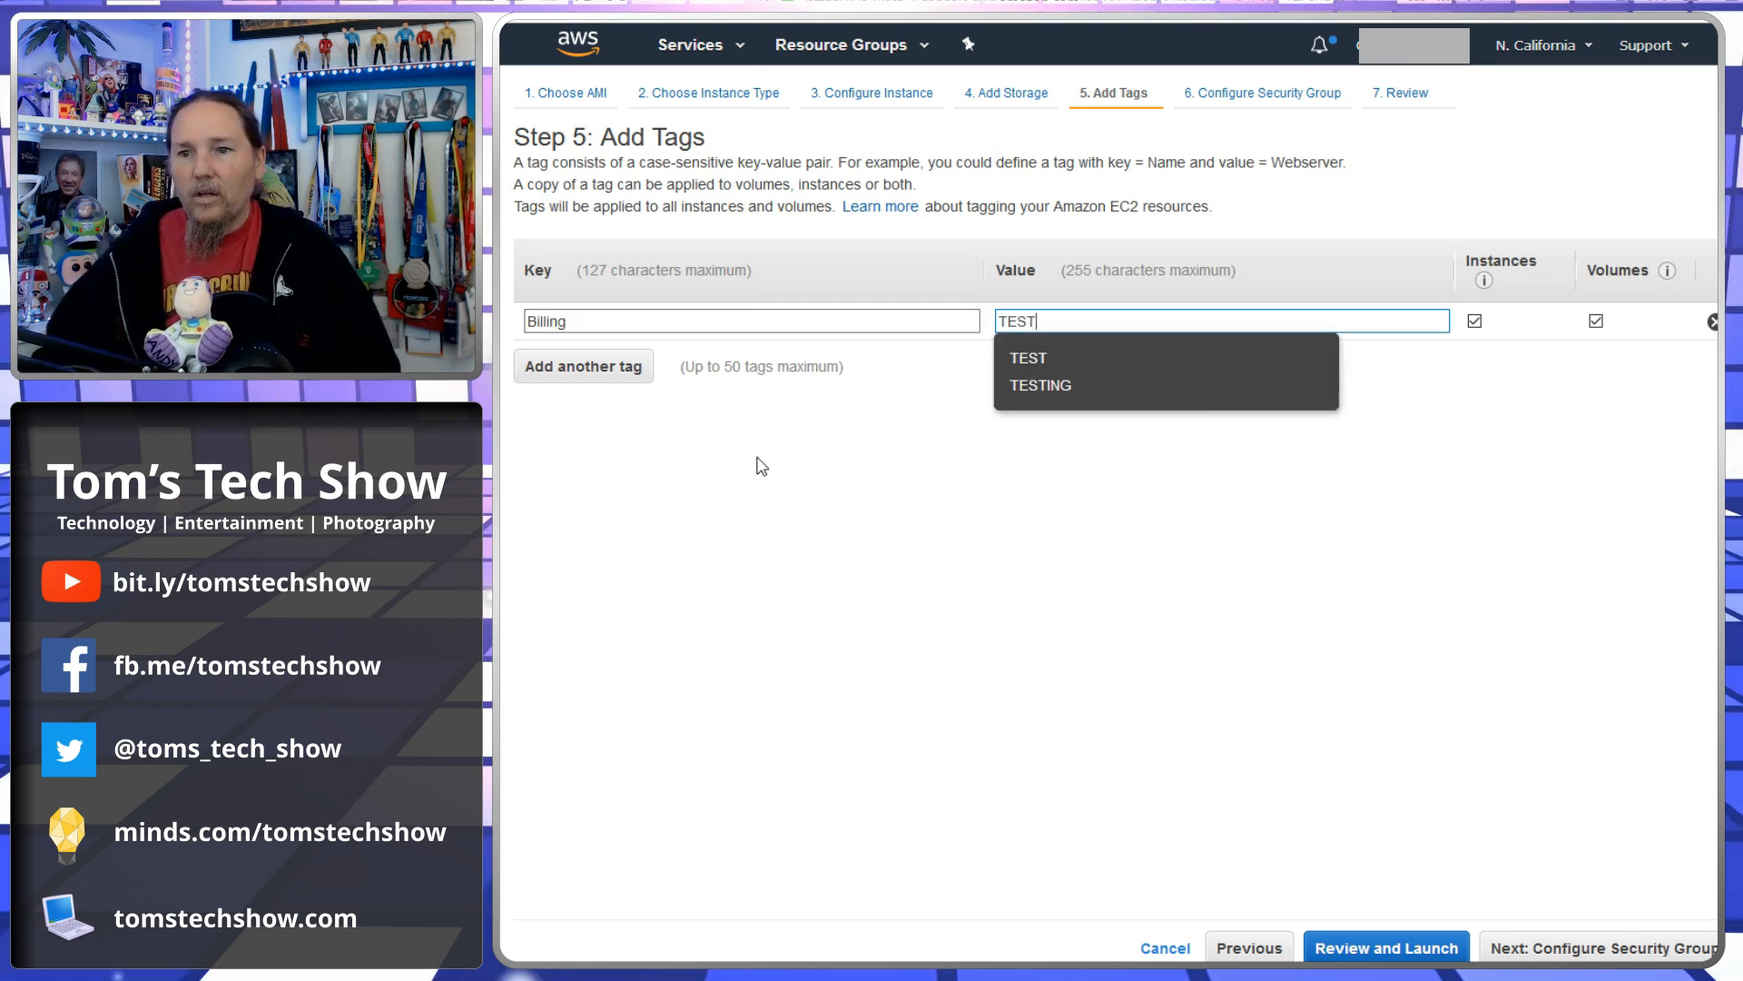
left_click(806, 512)
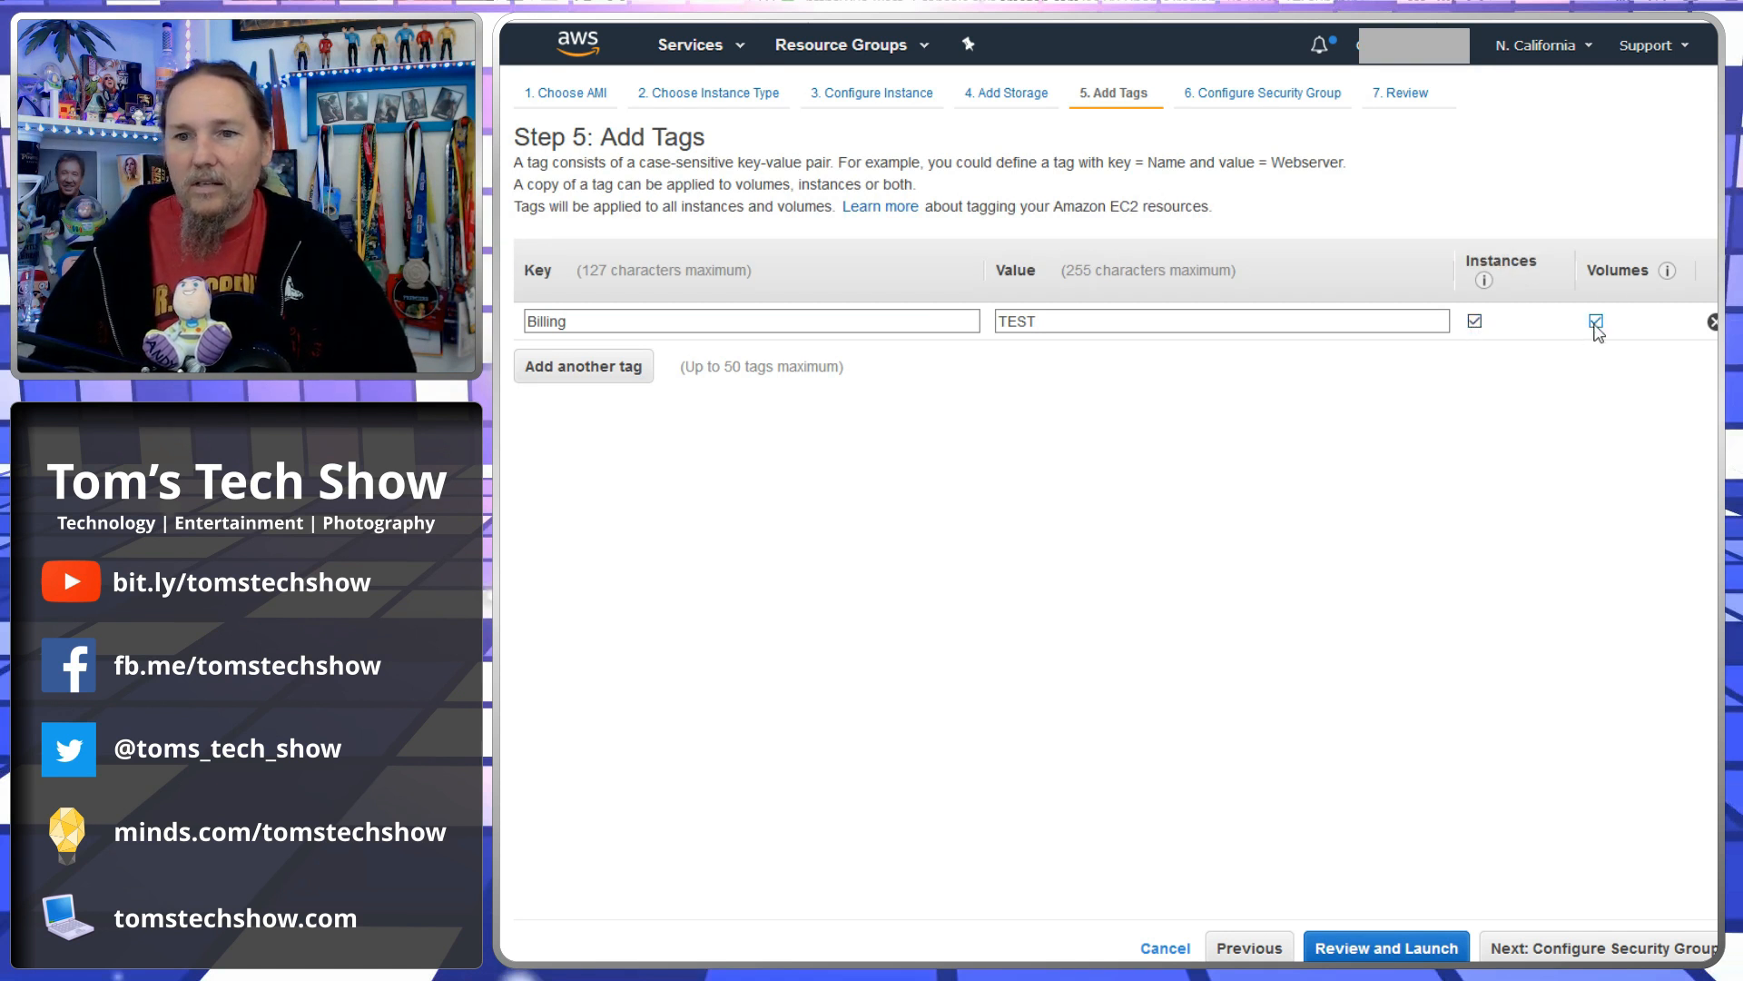
- Move on to security groups, keep a new security group with the RDP rule open to 0.0.0.0/0, and proceed to review
left_click(1612, 954)
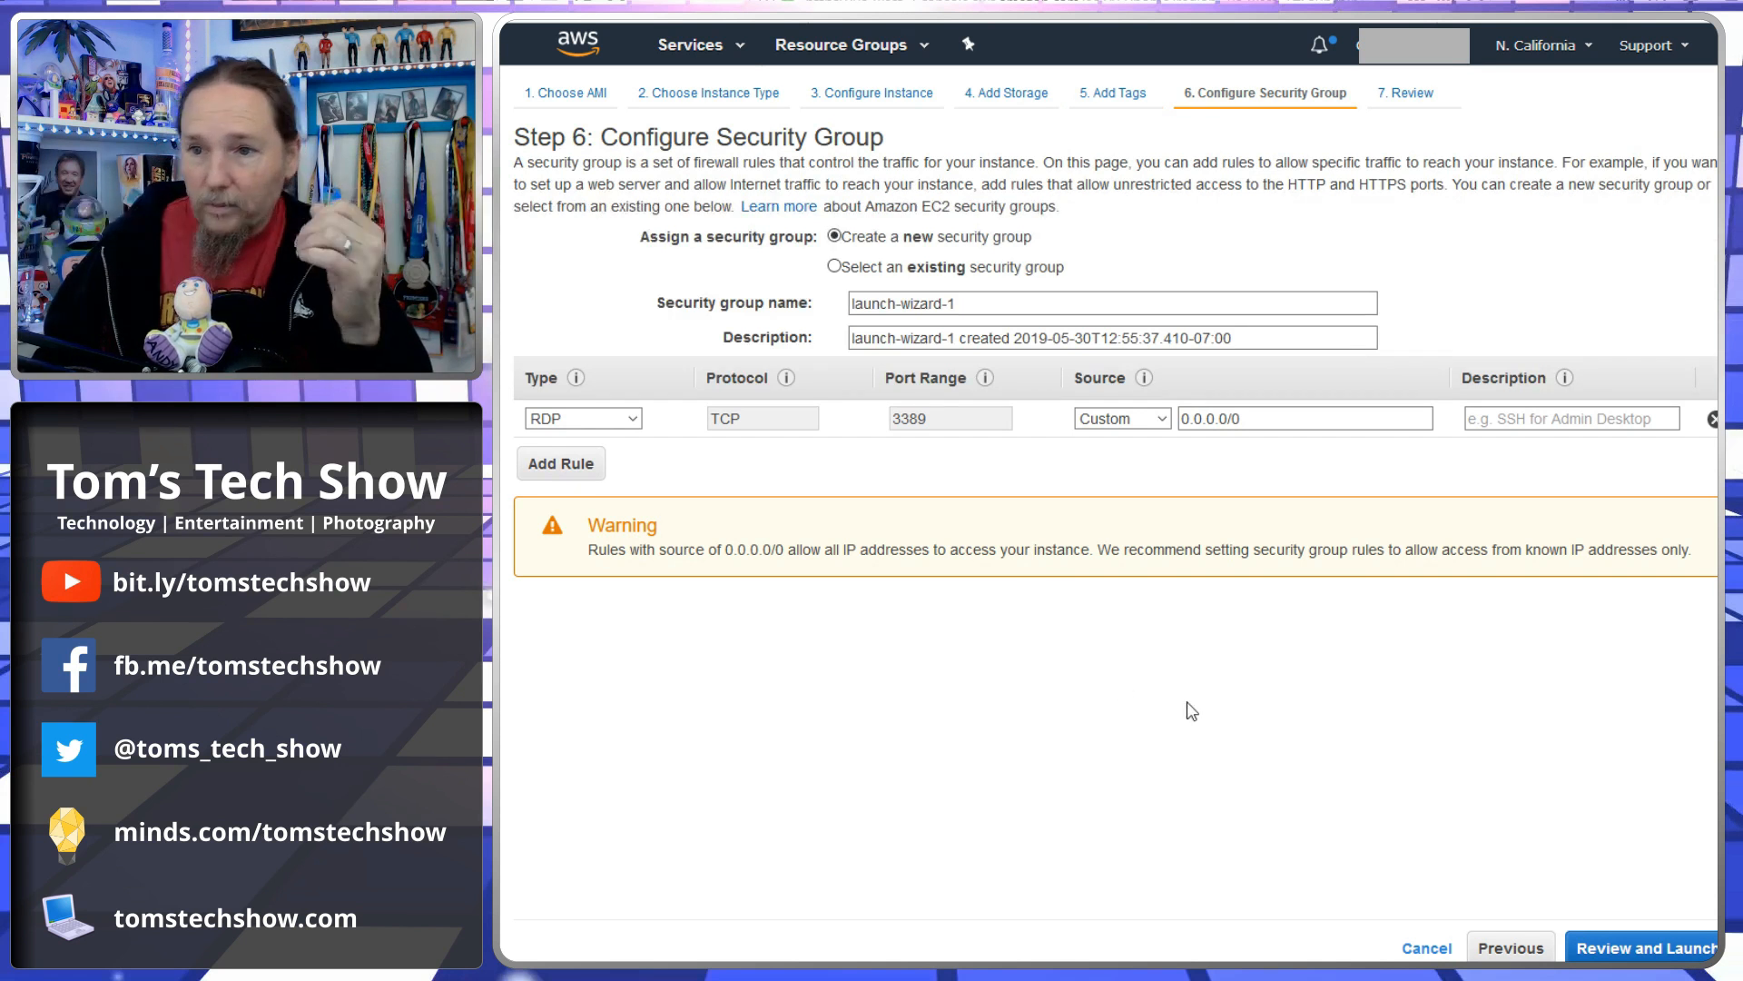
left_click(834, 236)
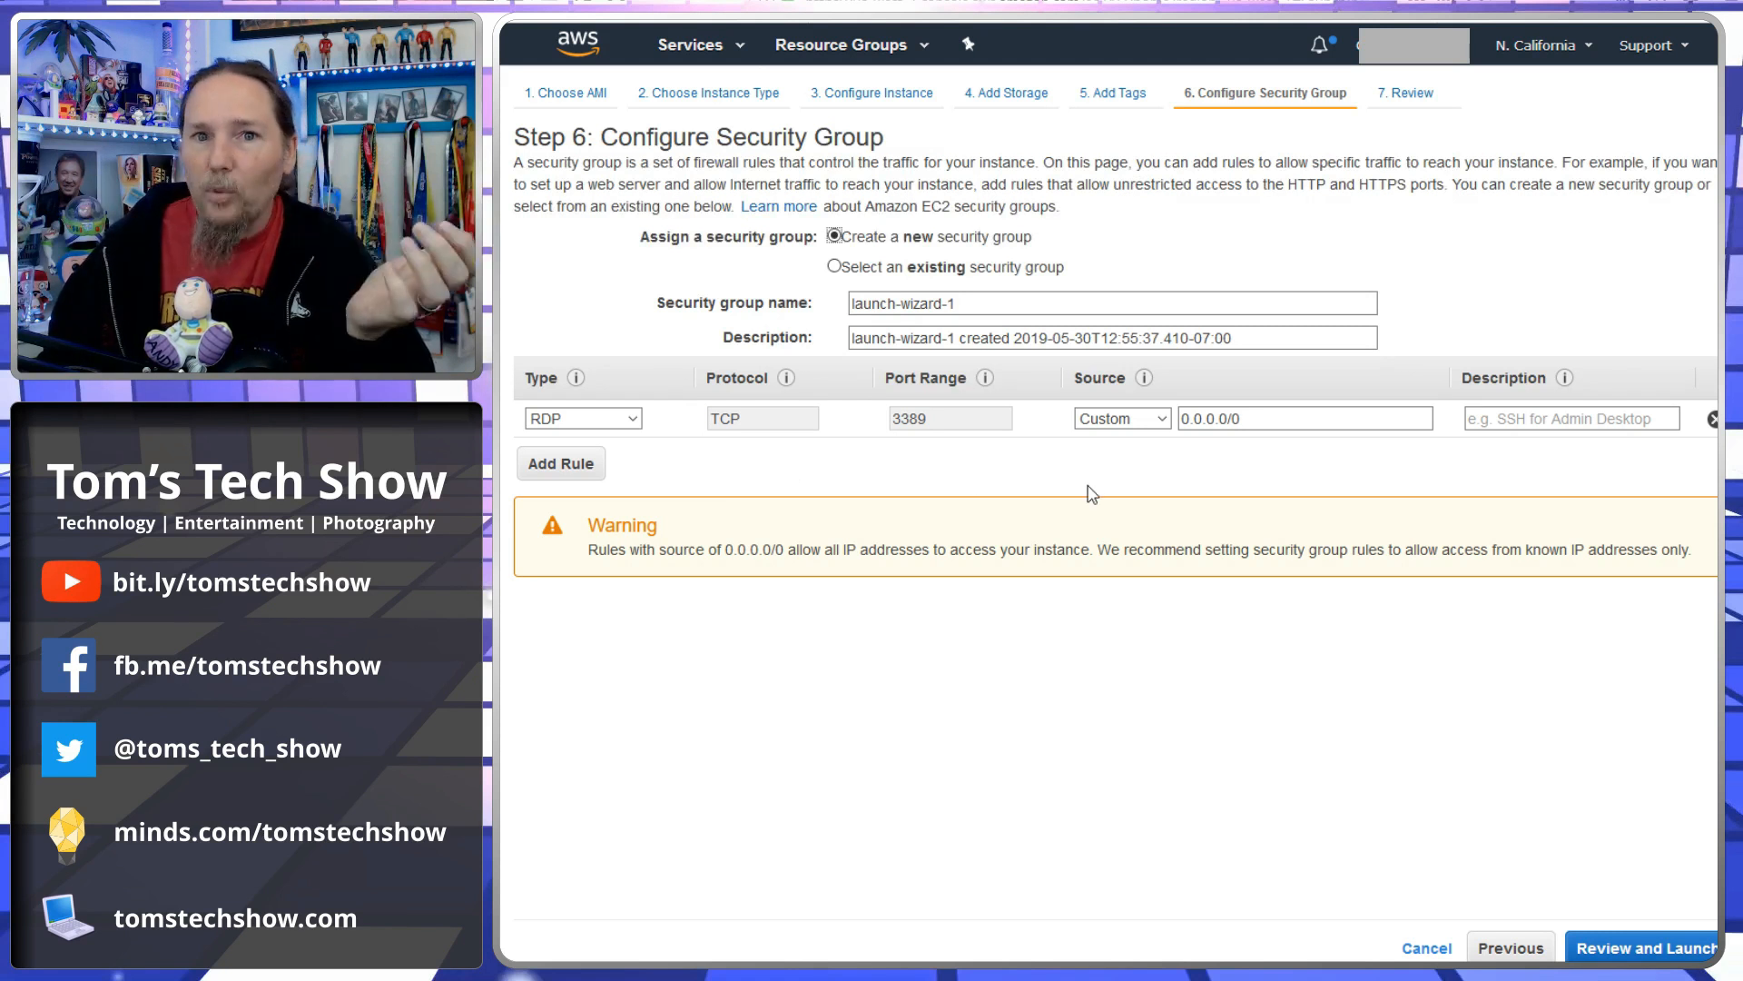
left_click(1285, 417)
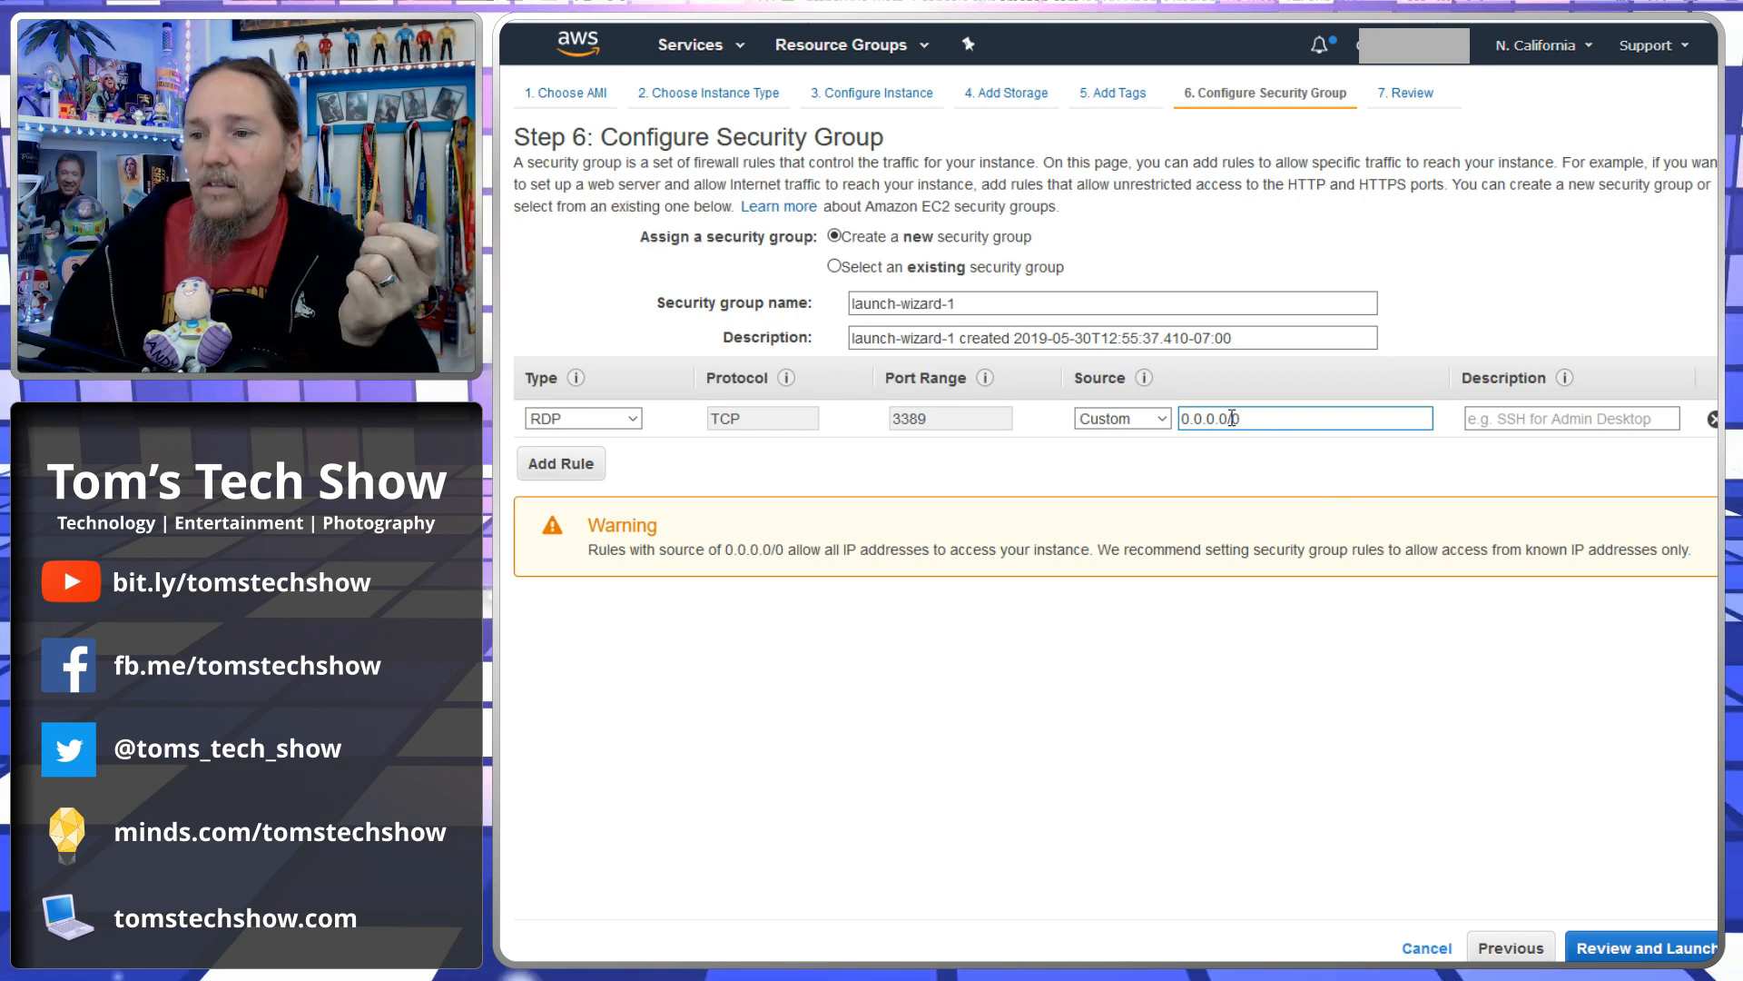
left_click_drag(1269, 416, 1180, 418)
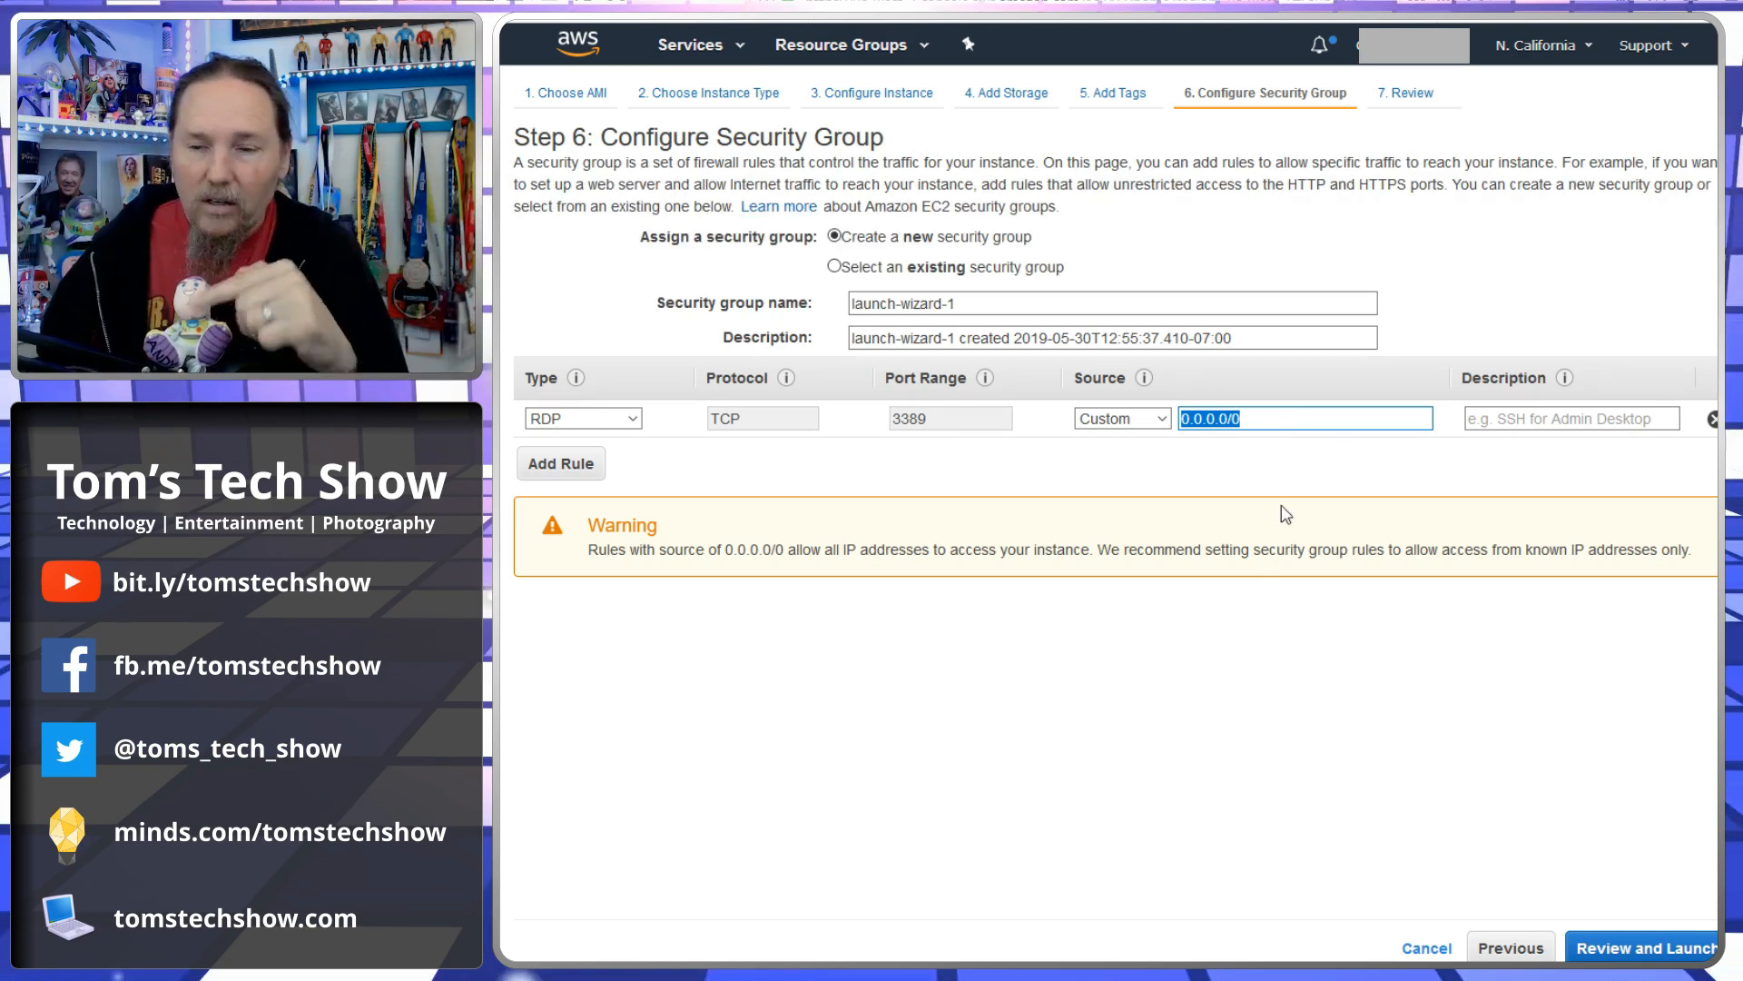
left_click(1263, 421)
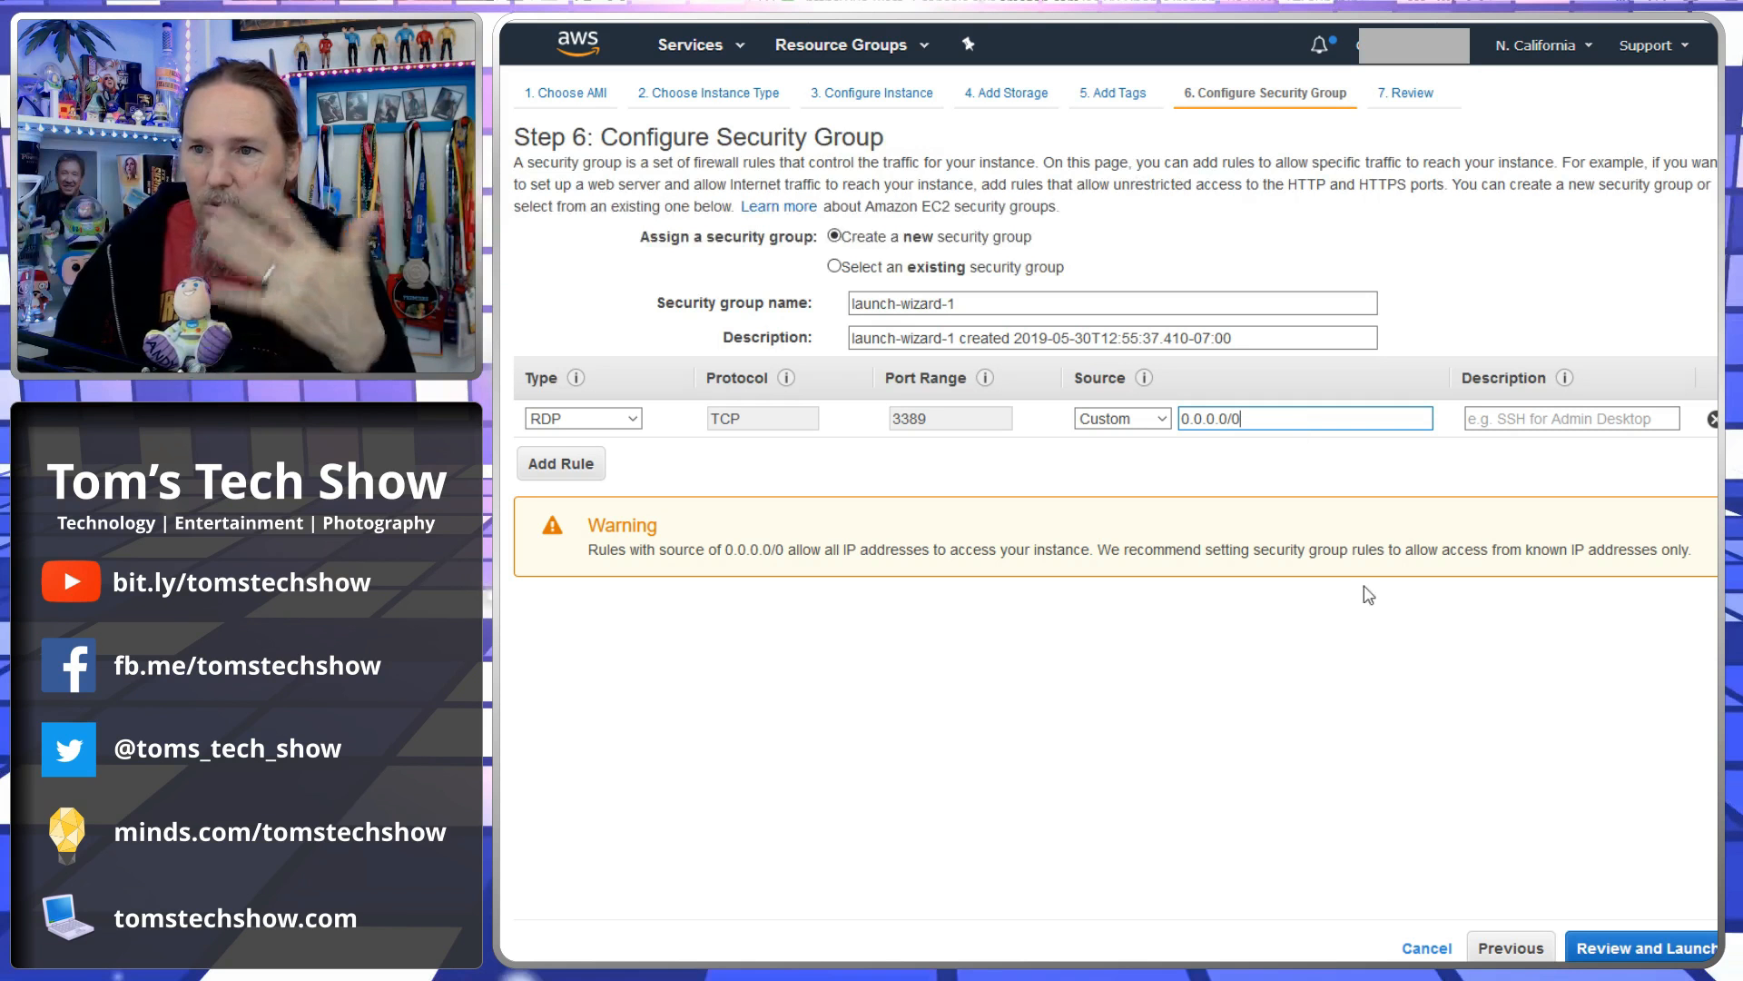
left_click(1645, 948)
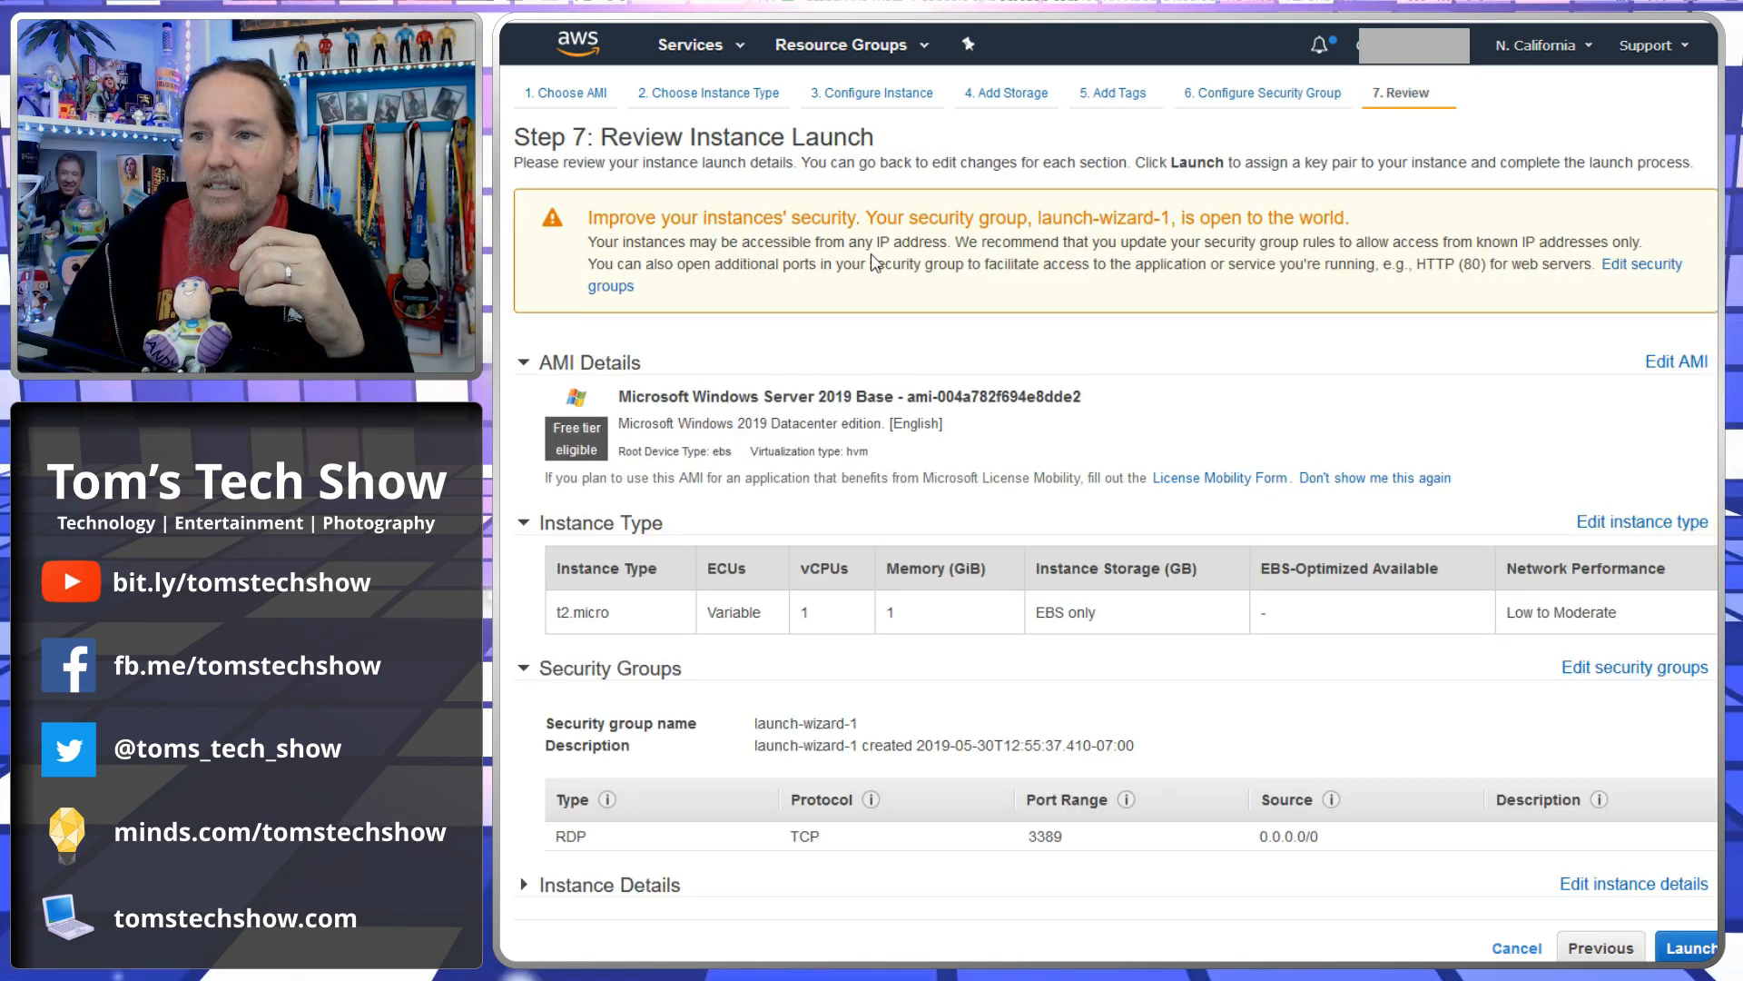
- Launch the instance with the existing key pair MyAWSKeyPair, acknowledging access to its private key file
left_click_drag(862, 218, 1425, 232)
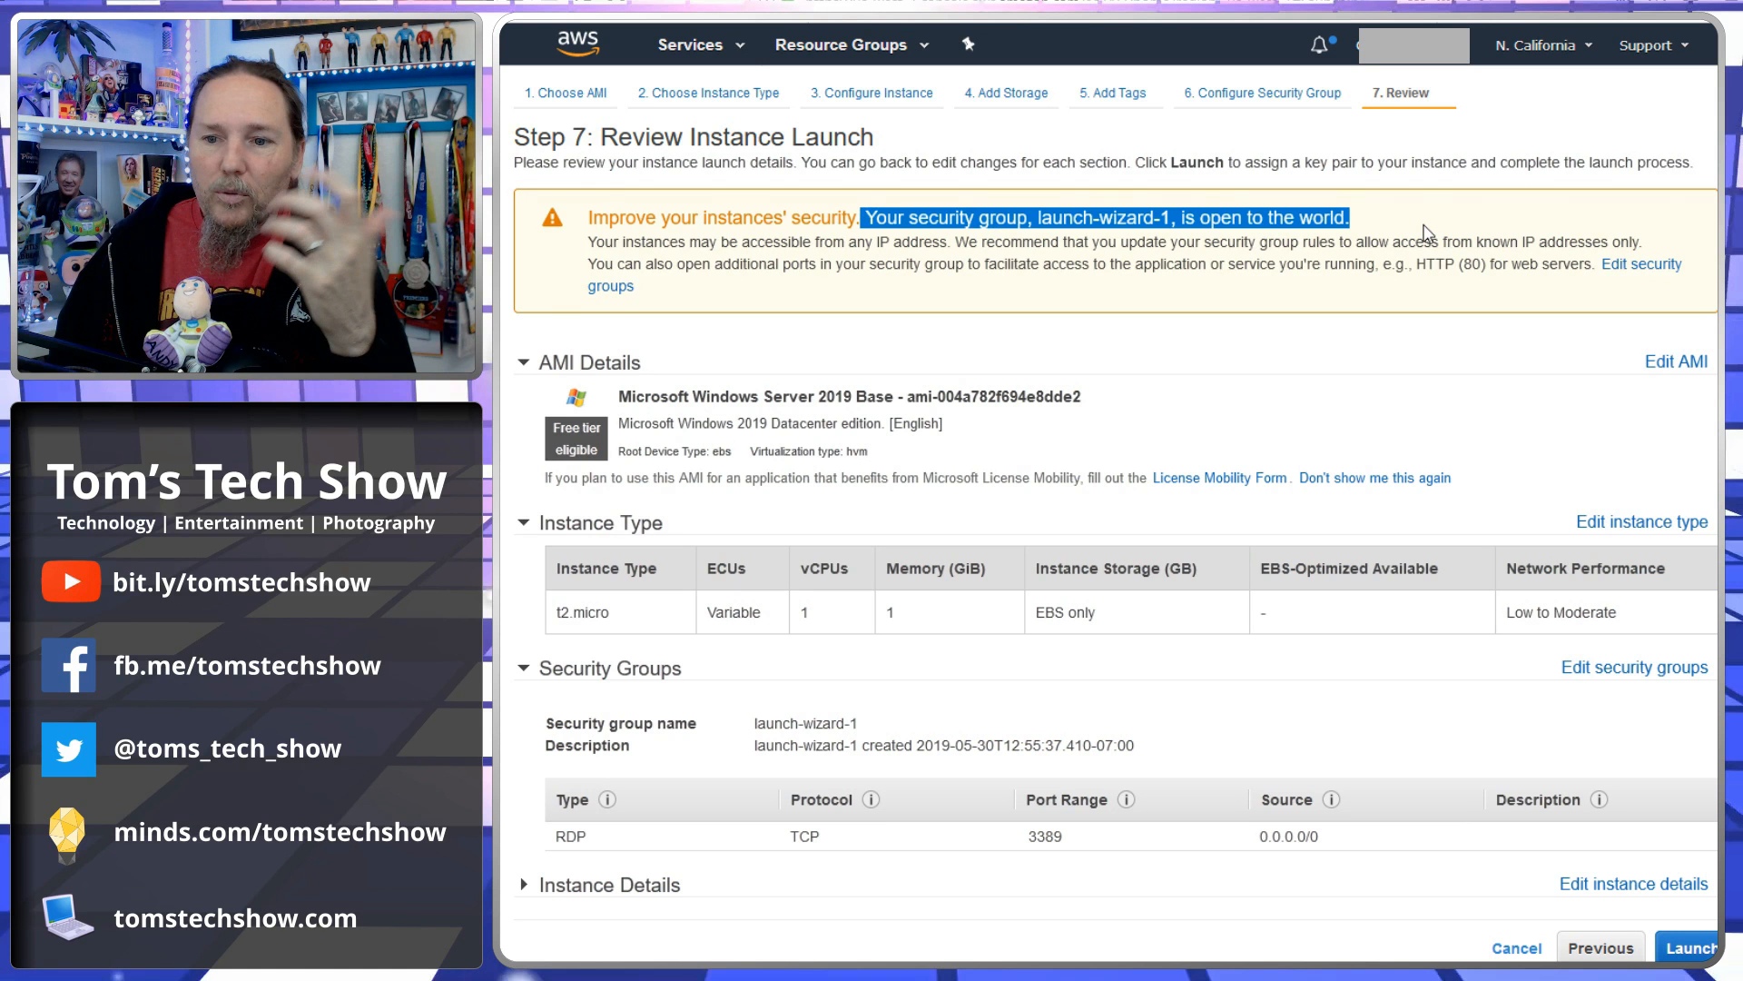
scroll(1526, 832, "down", 1)
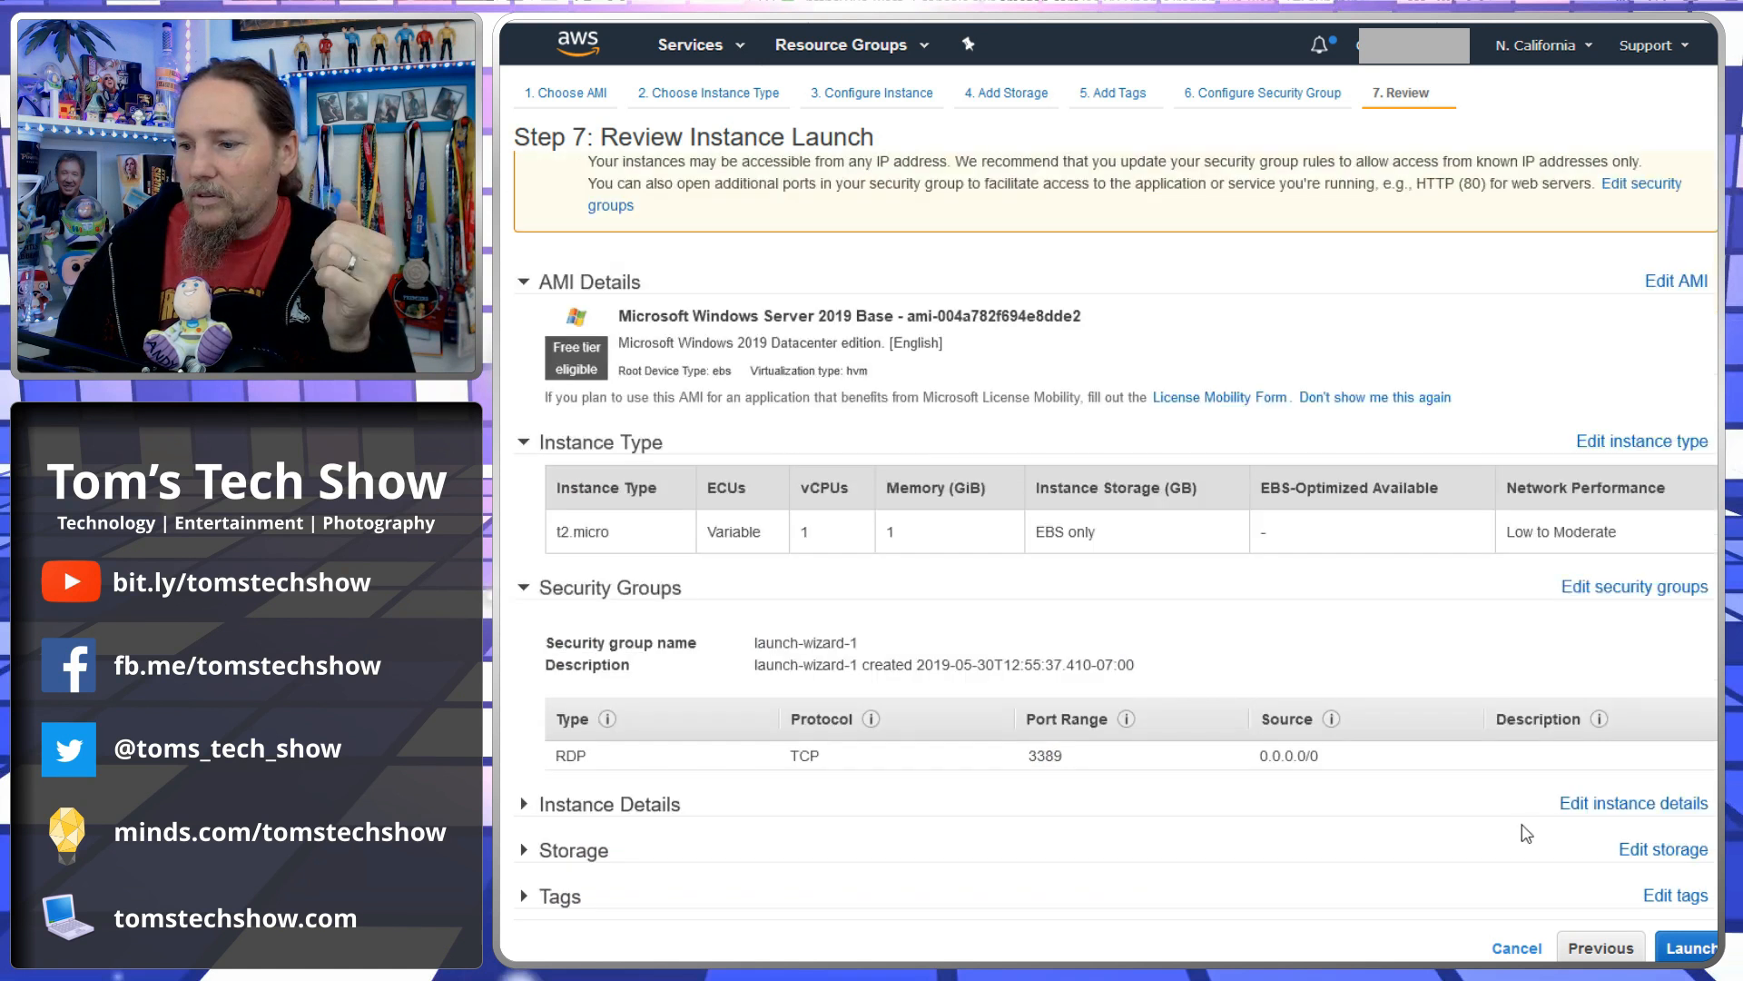
left_click(1690, 947)
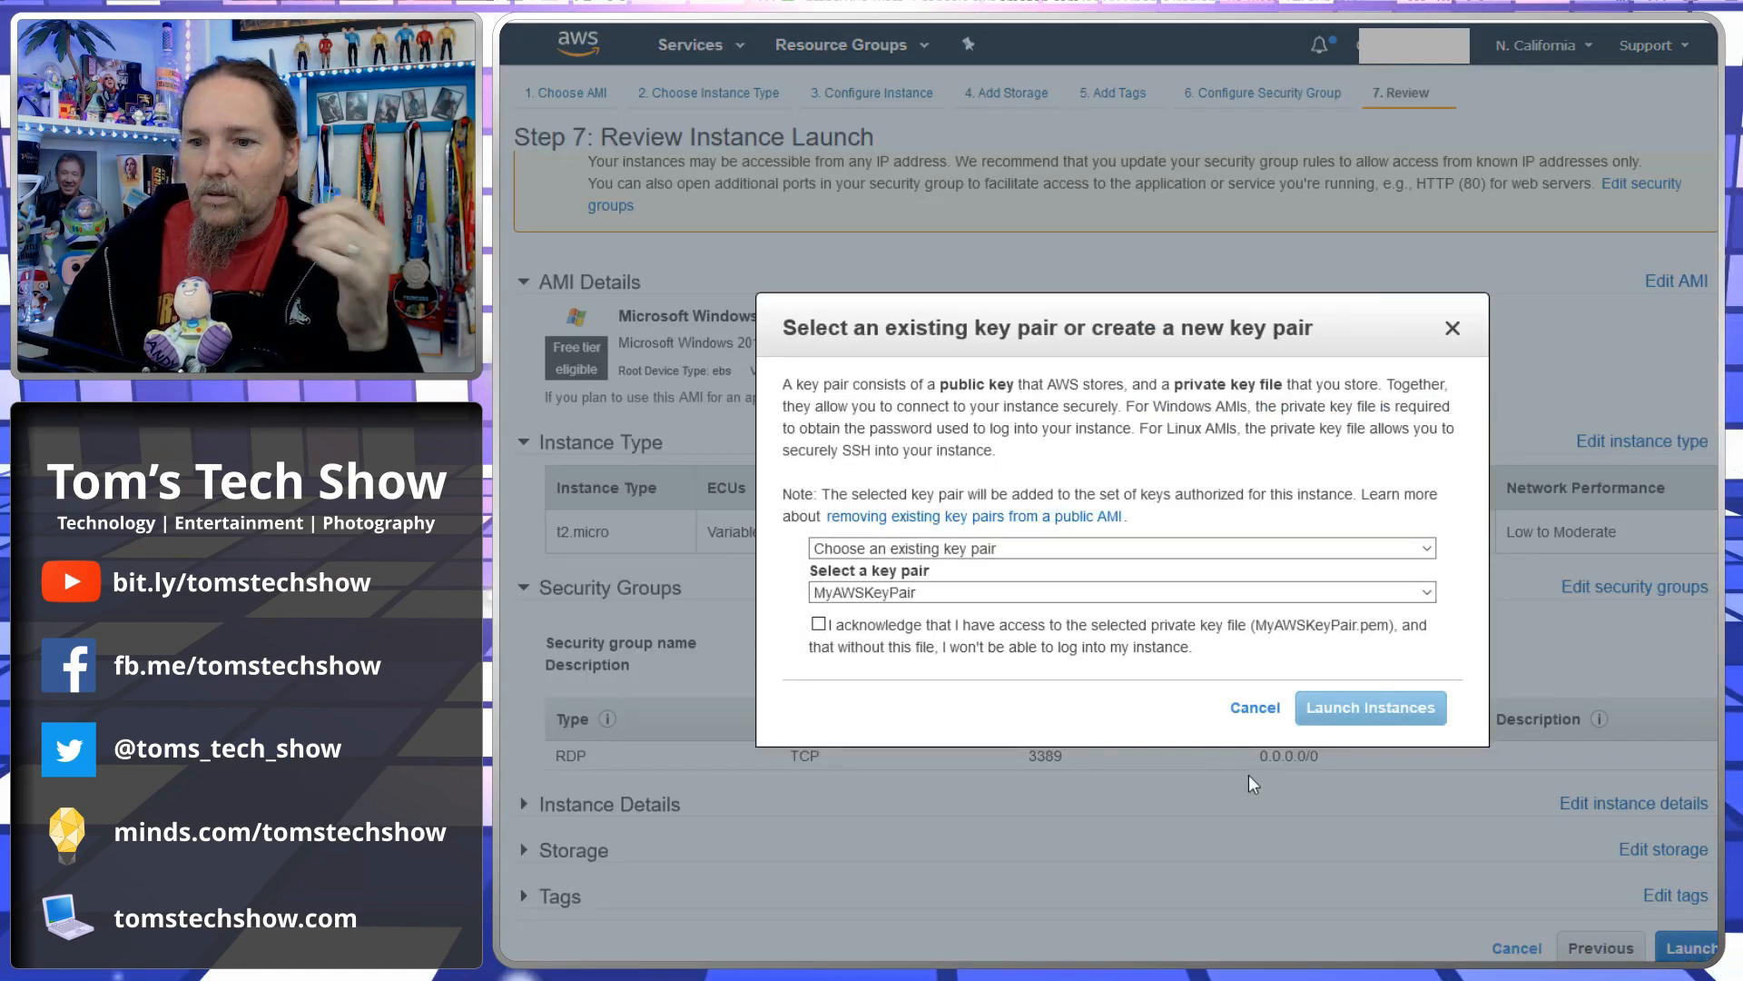
left_click(994, 550)
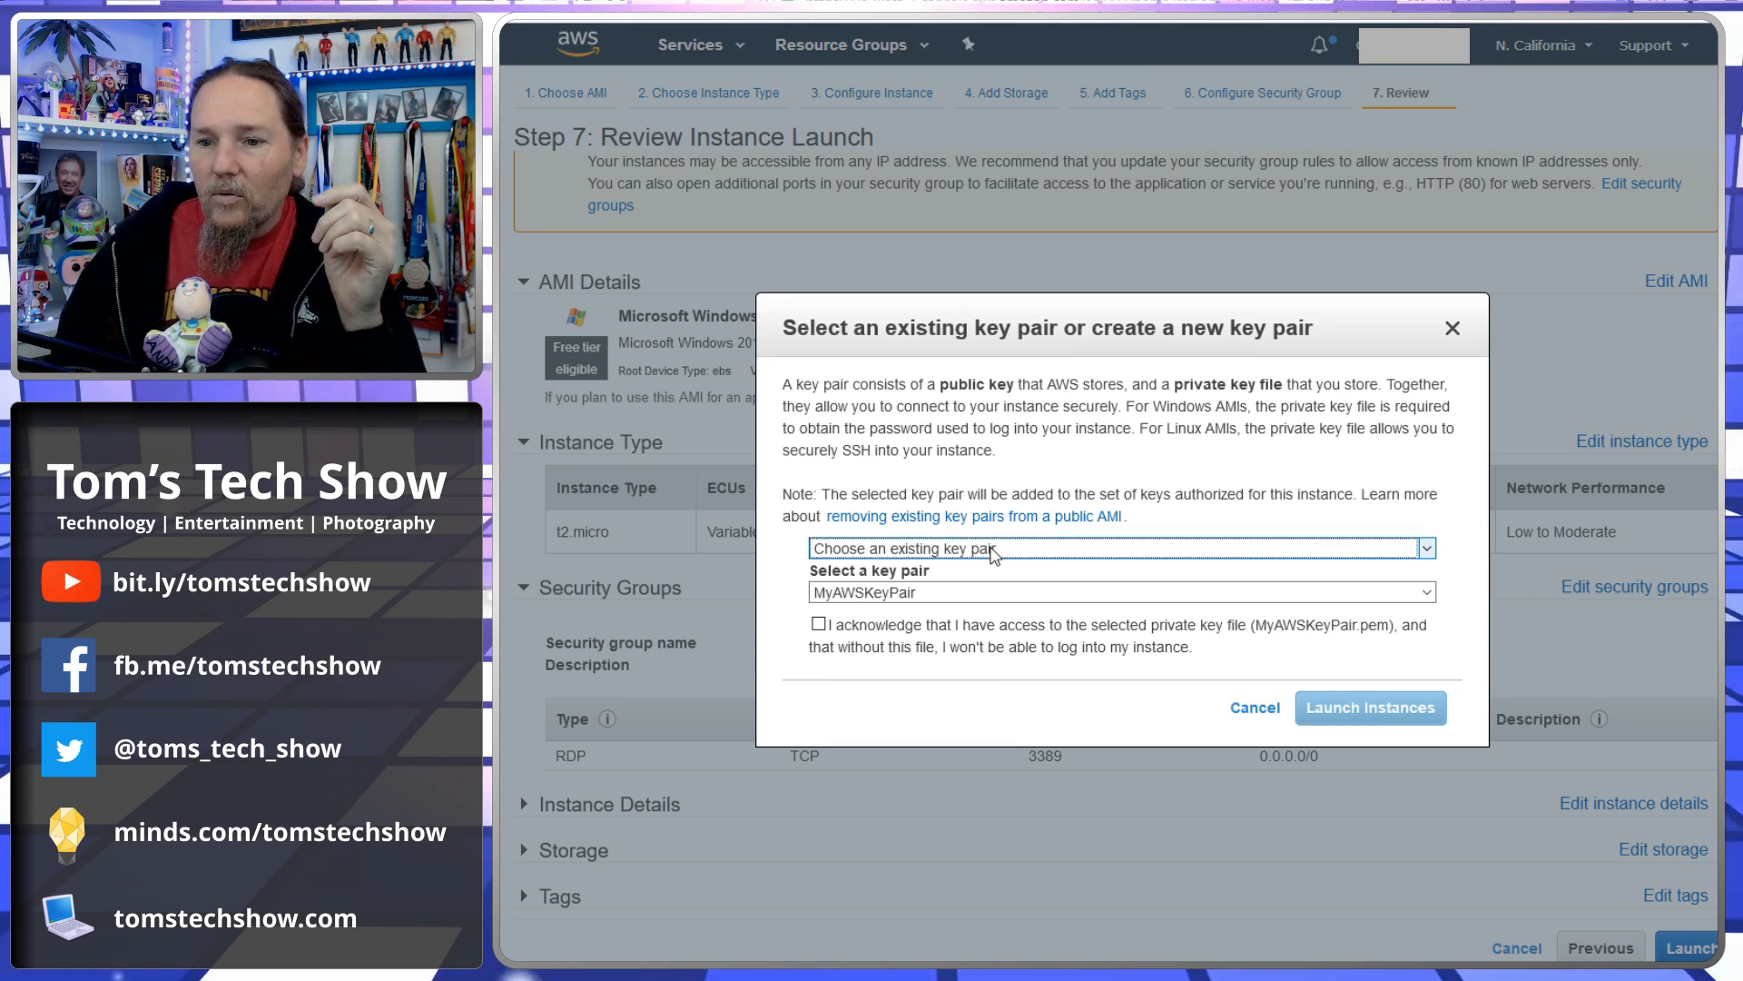
left_click(819, 625)
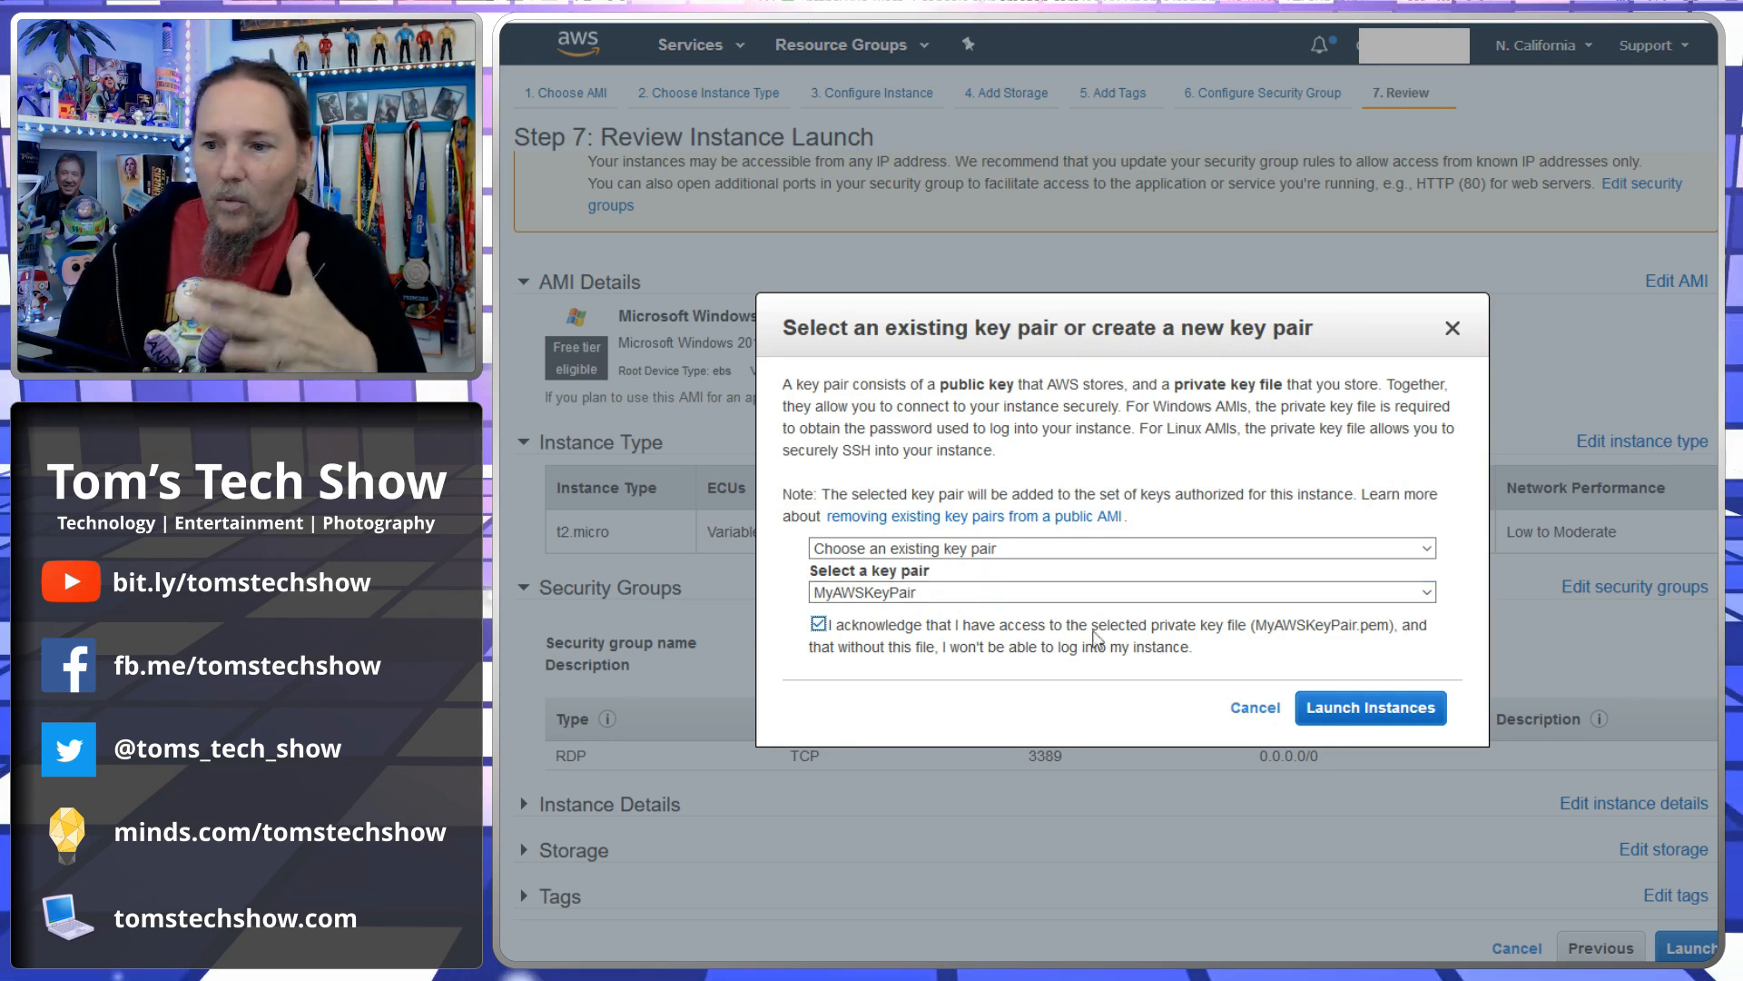
left_click(1357, 713)
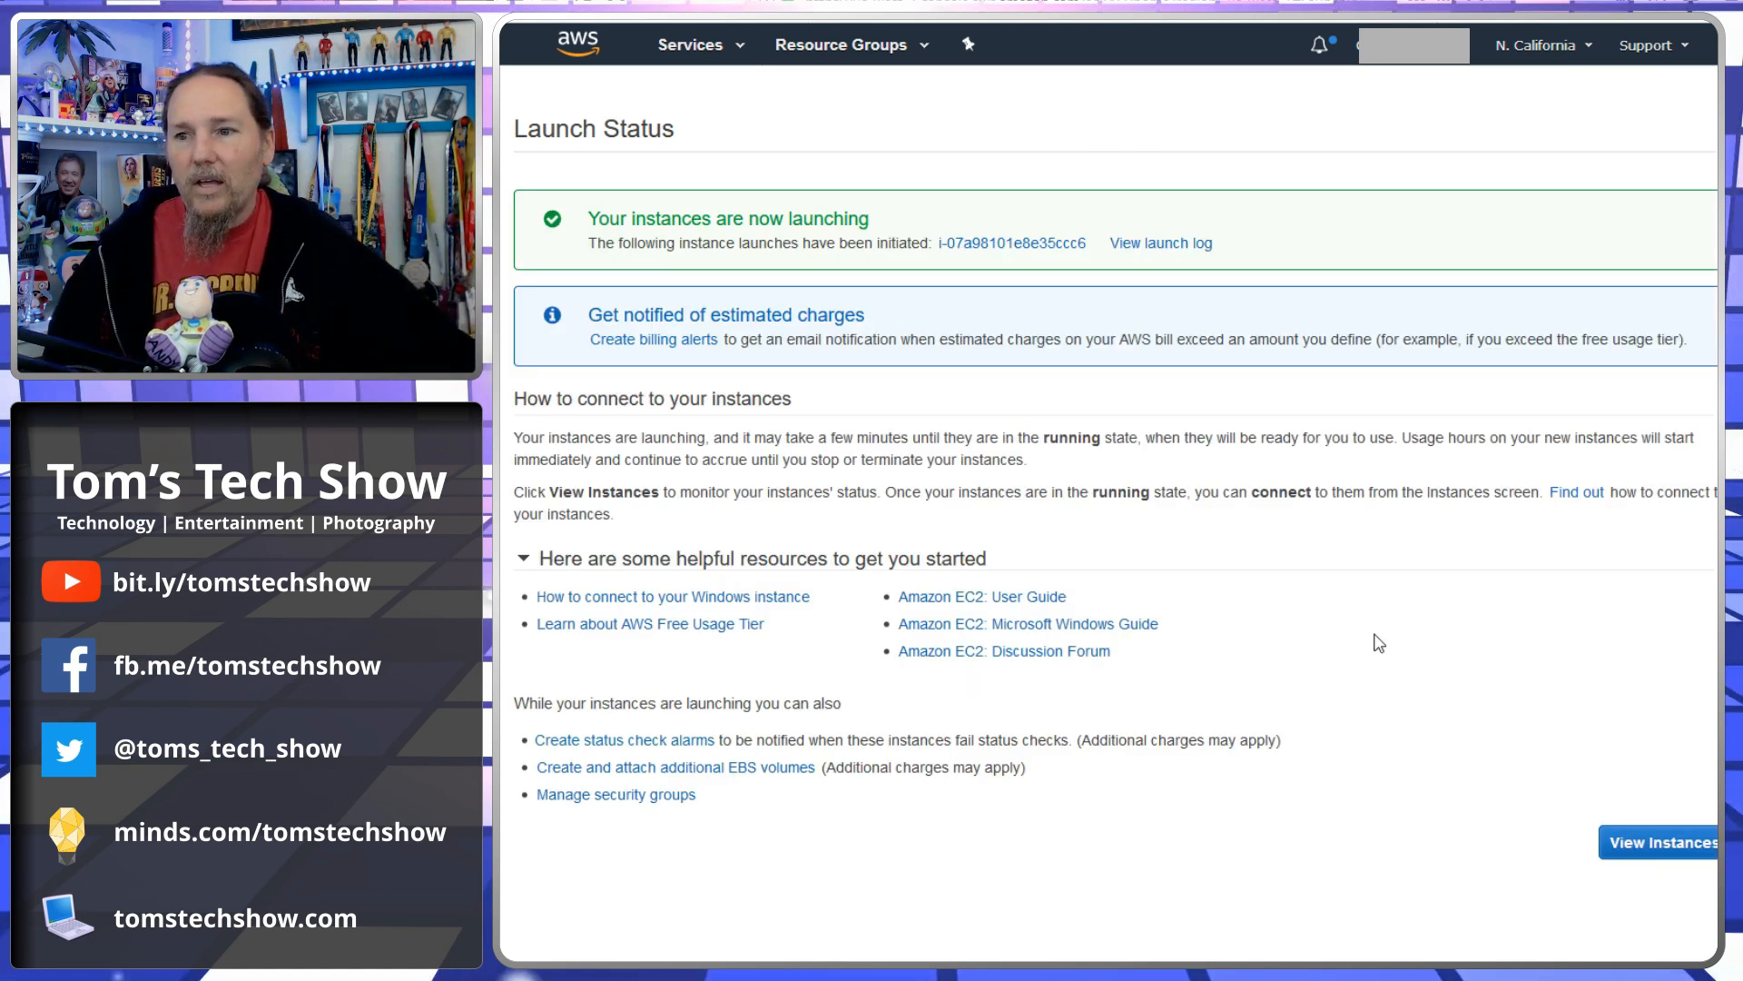
- Open the instances list and view the new instance's status checks and monitoring graphs
left_click(1670, 845)
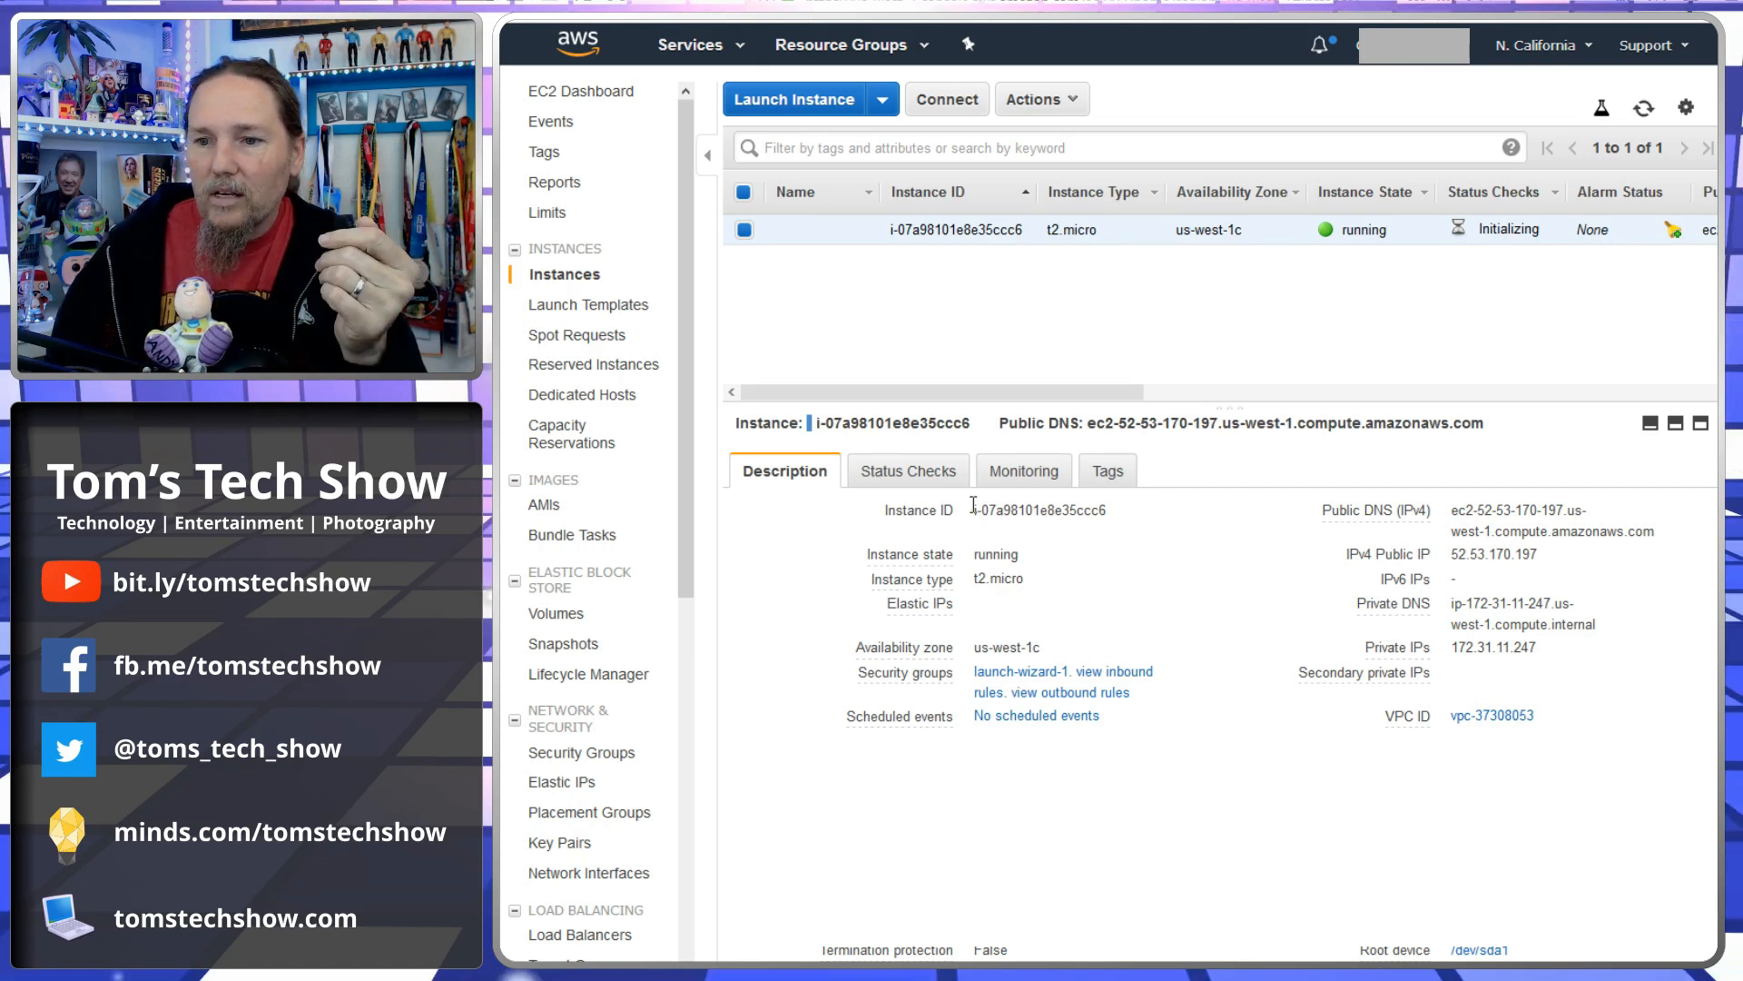
left_click(958, 480)
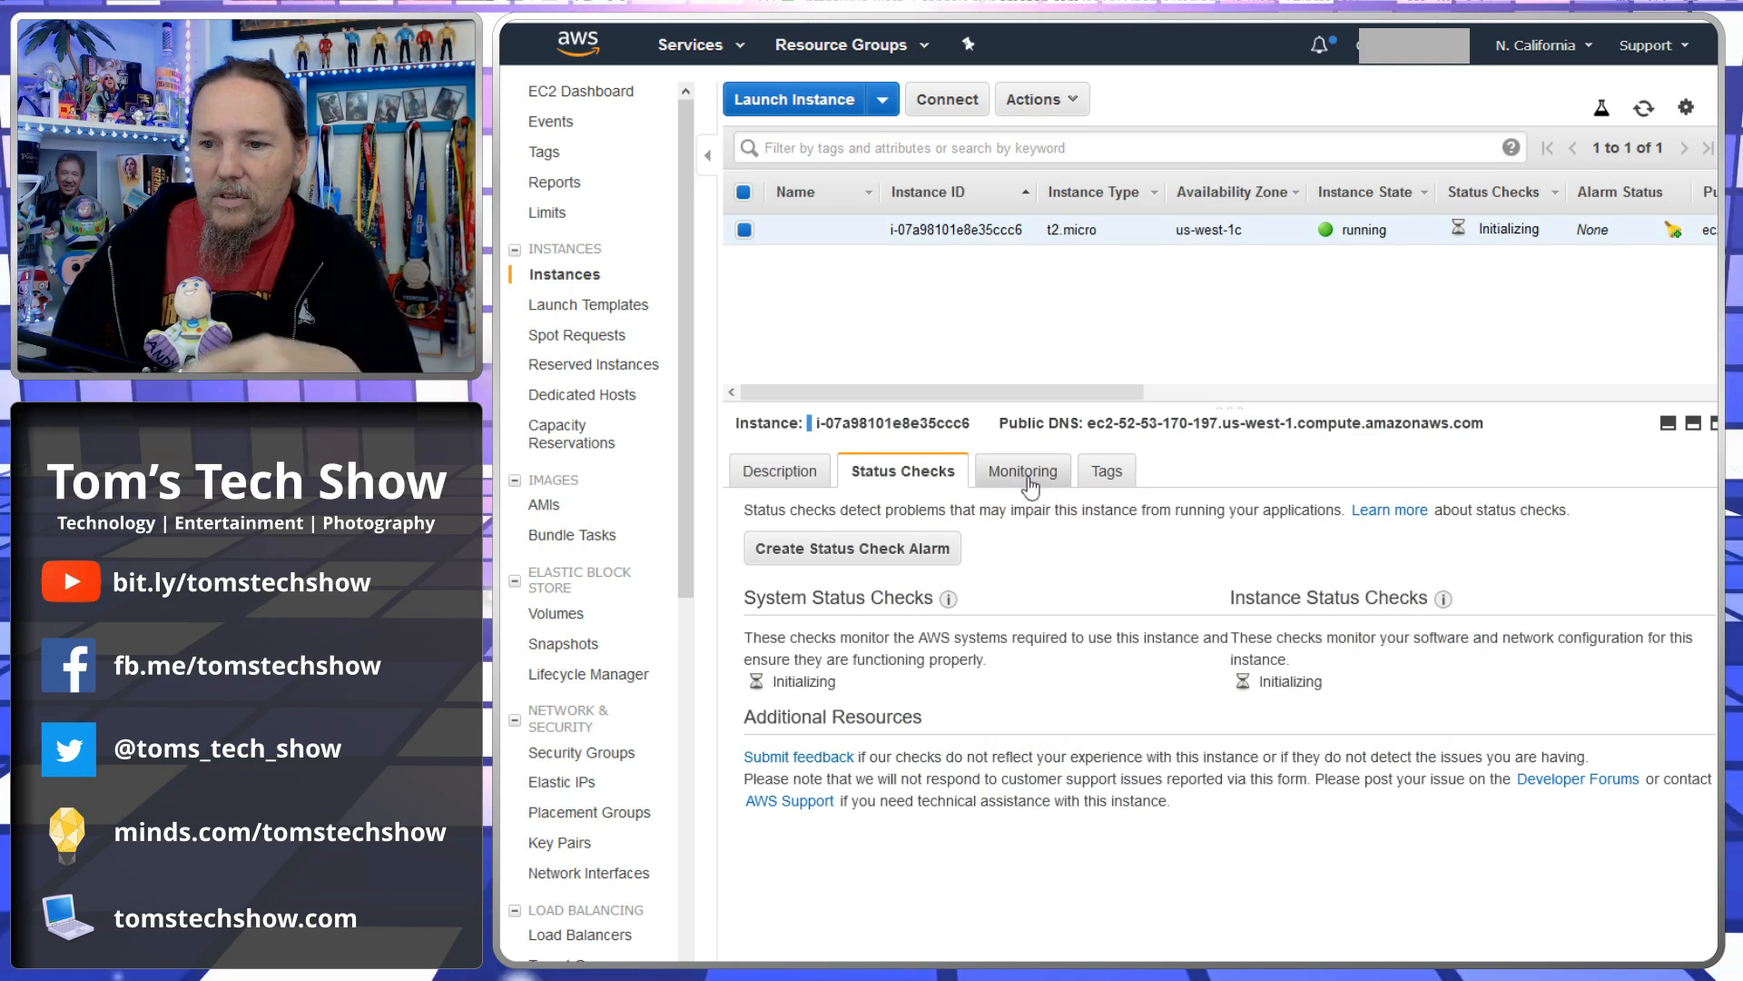
left_click(1026, 472)
scroll(1253, 754, "down", 5)
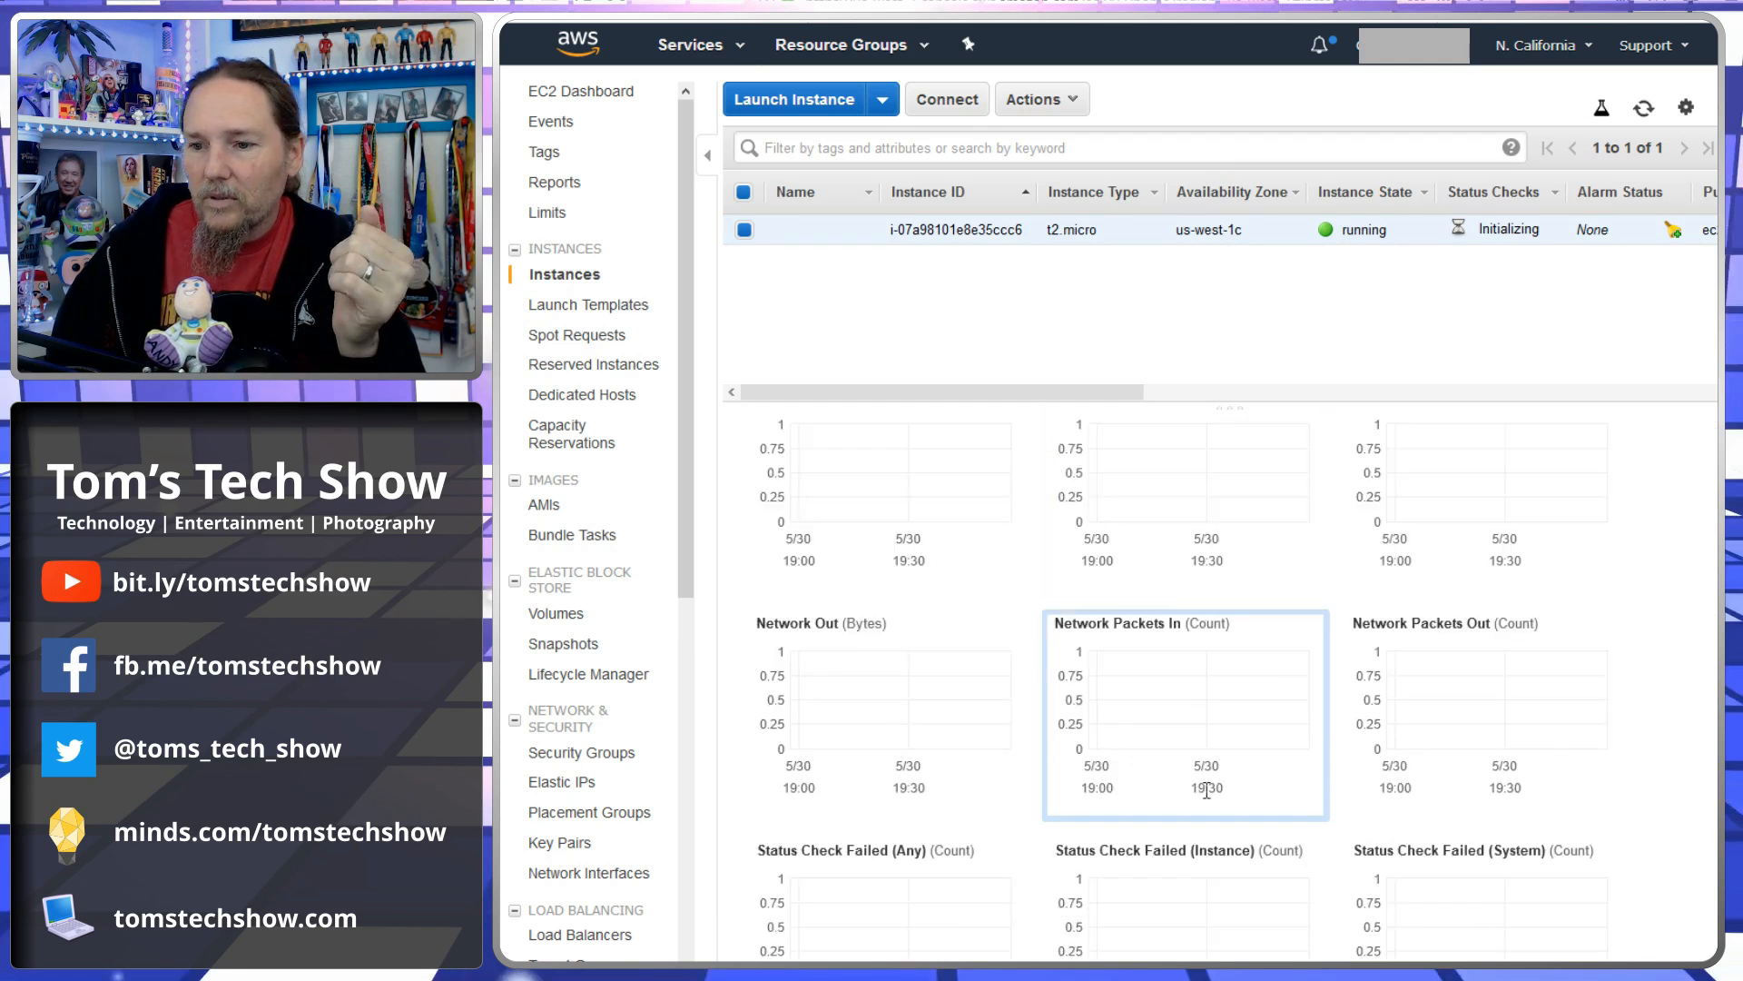
scroll(1204, 796, "up", 5)
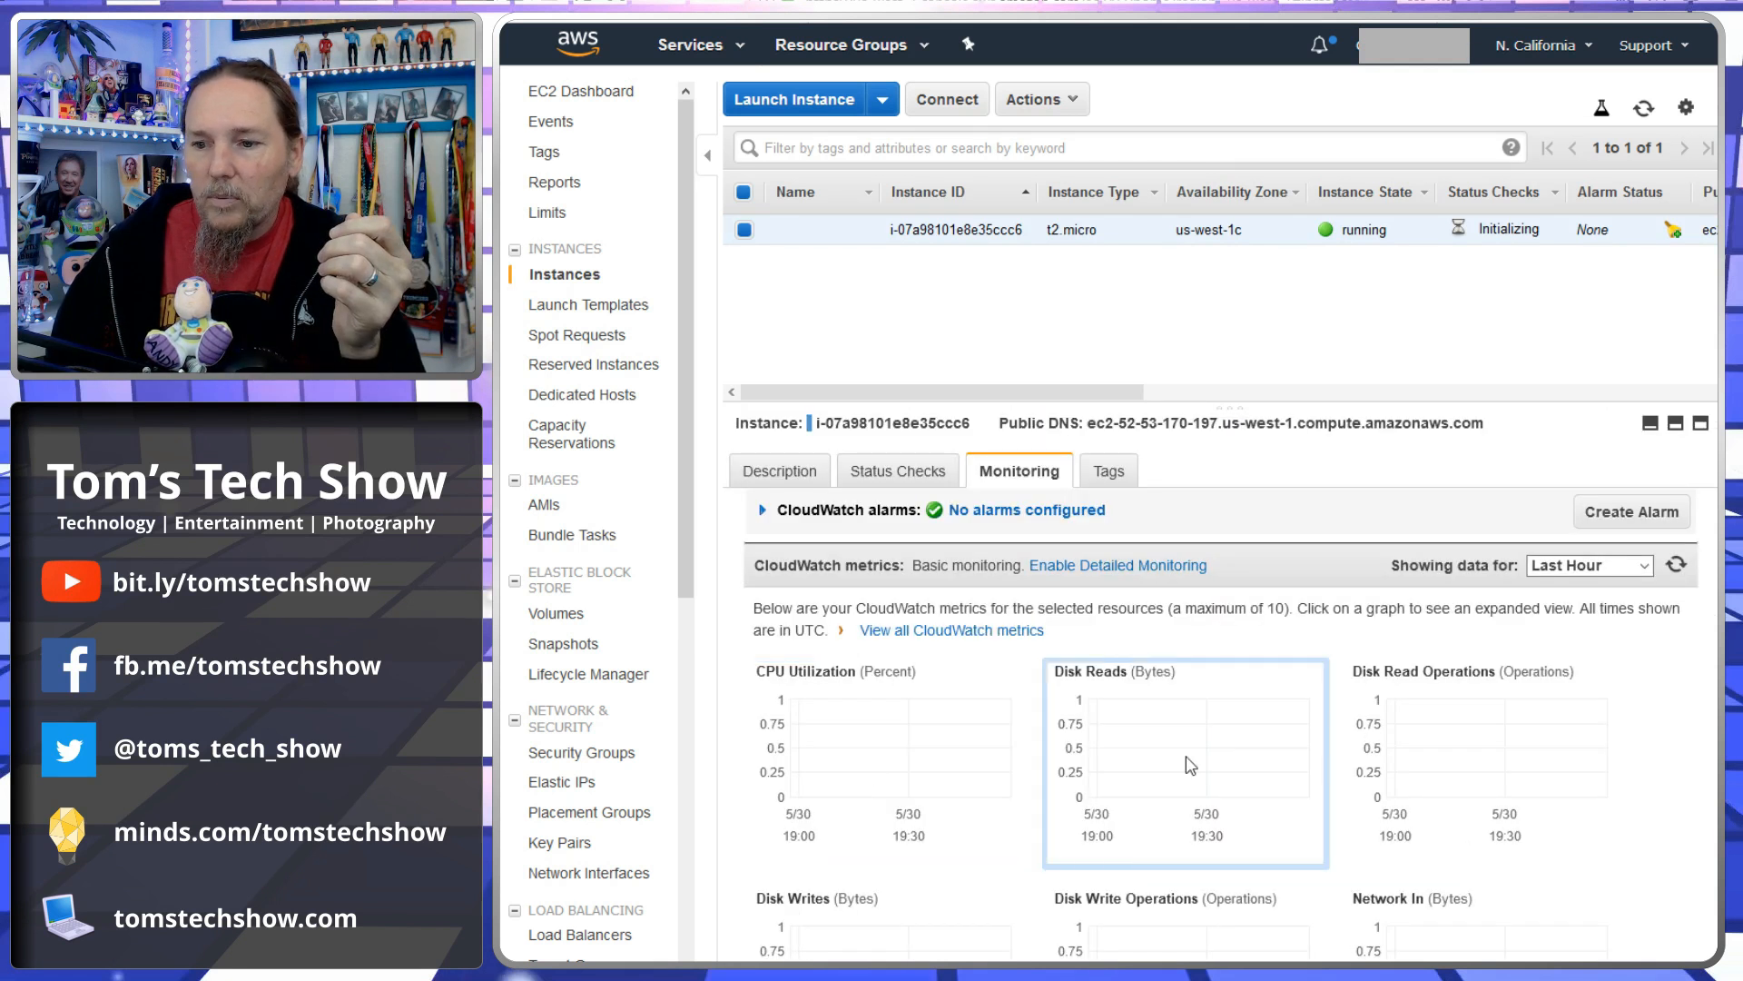
scroll(1416, 745, "down", 2)
scroll(1179, 766, "up", 2)
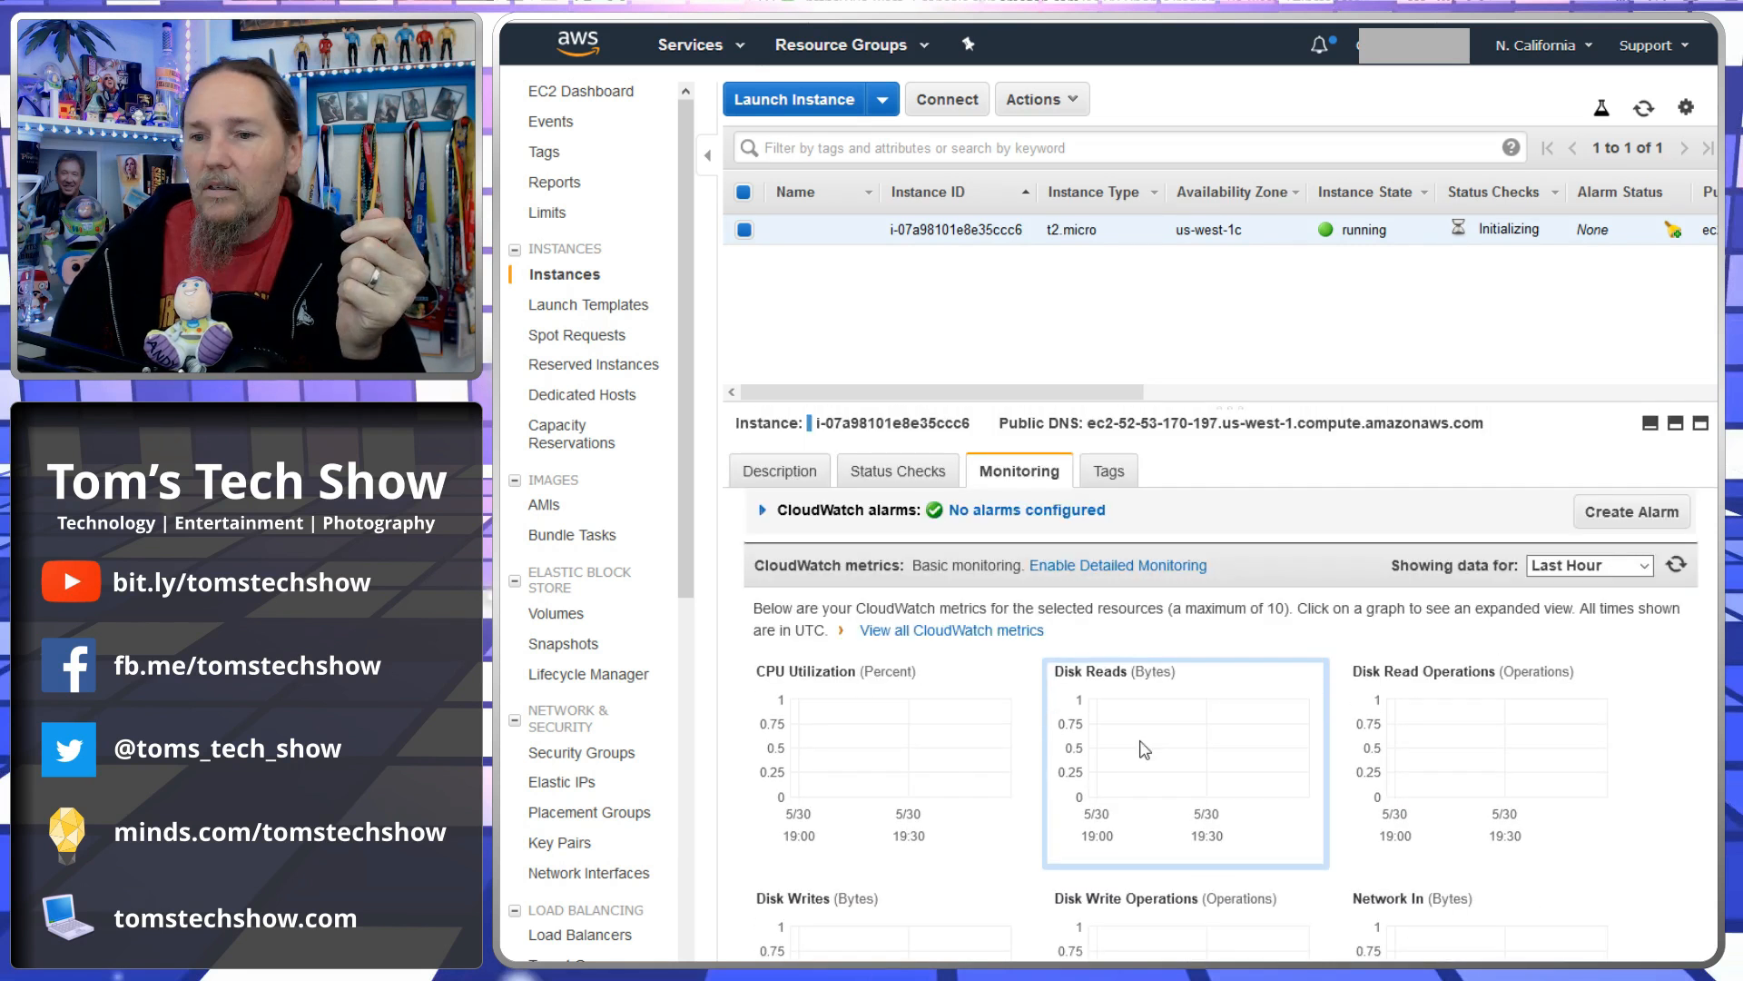
- Examine the instance's description details and scroll through its CloudWatch monitoring graphs
left_click(781, 470)
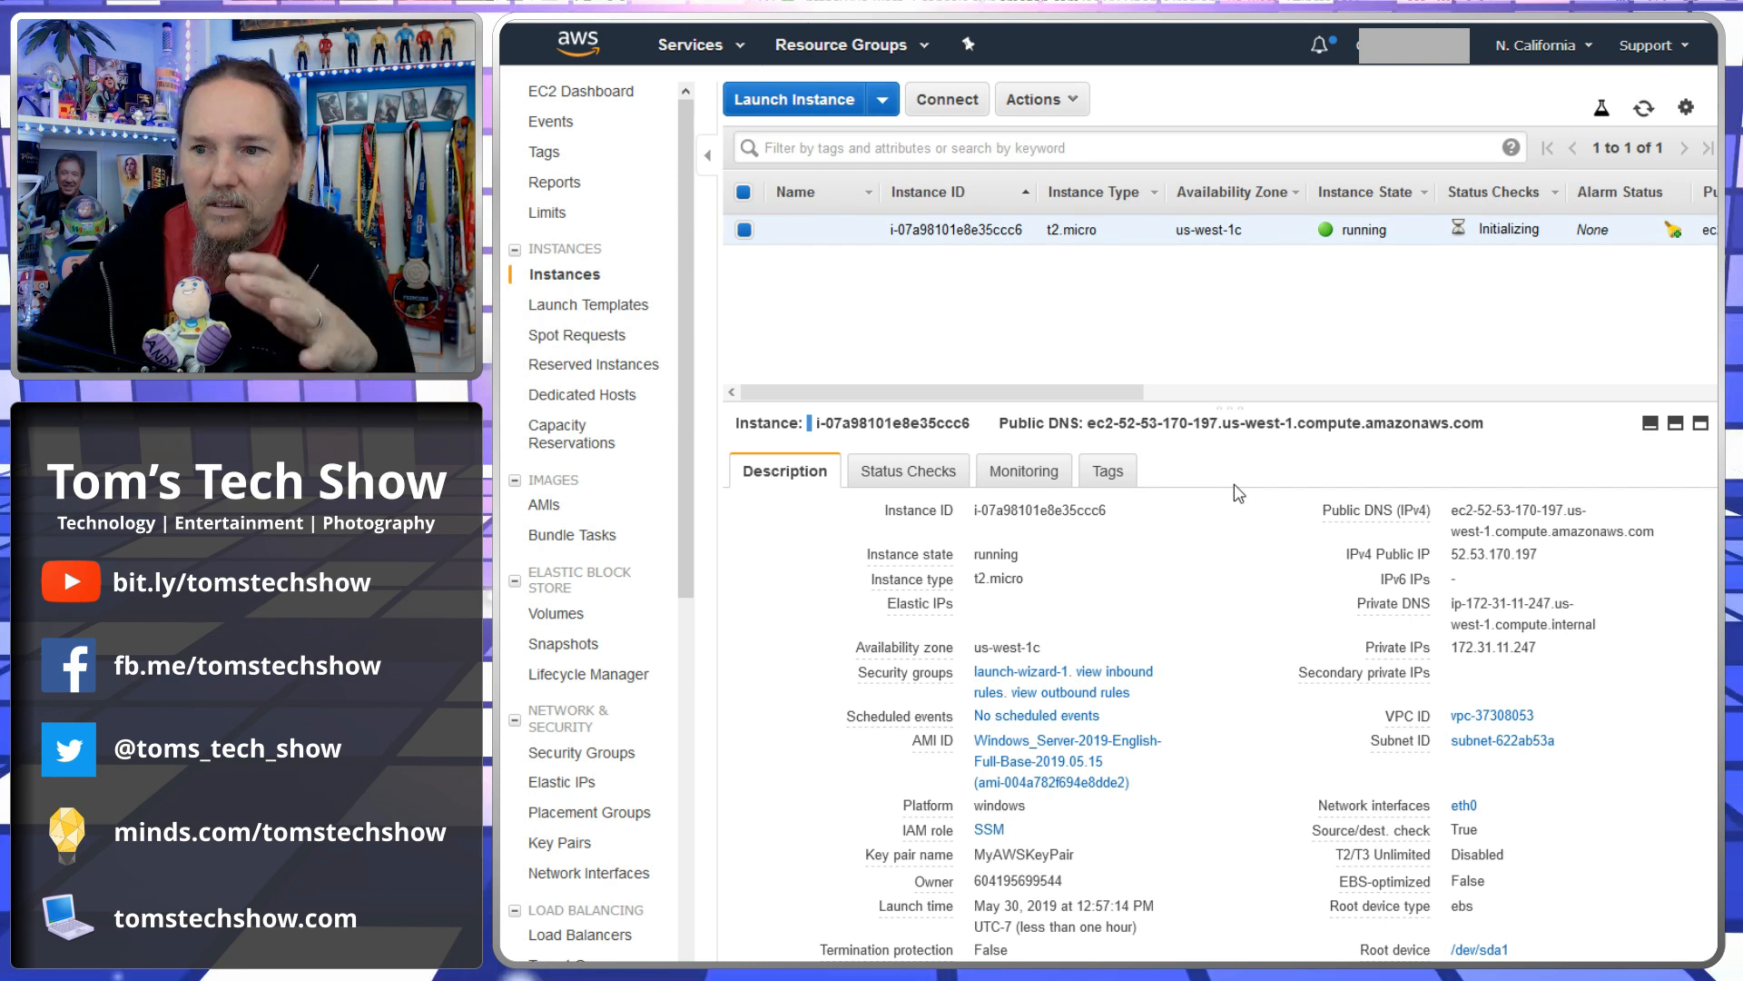
left_click(1025, 474)
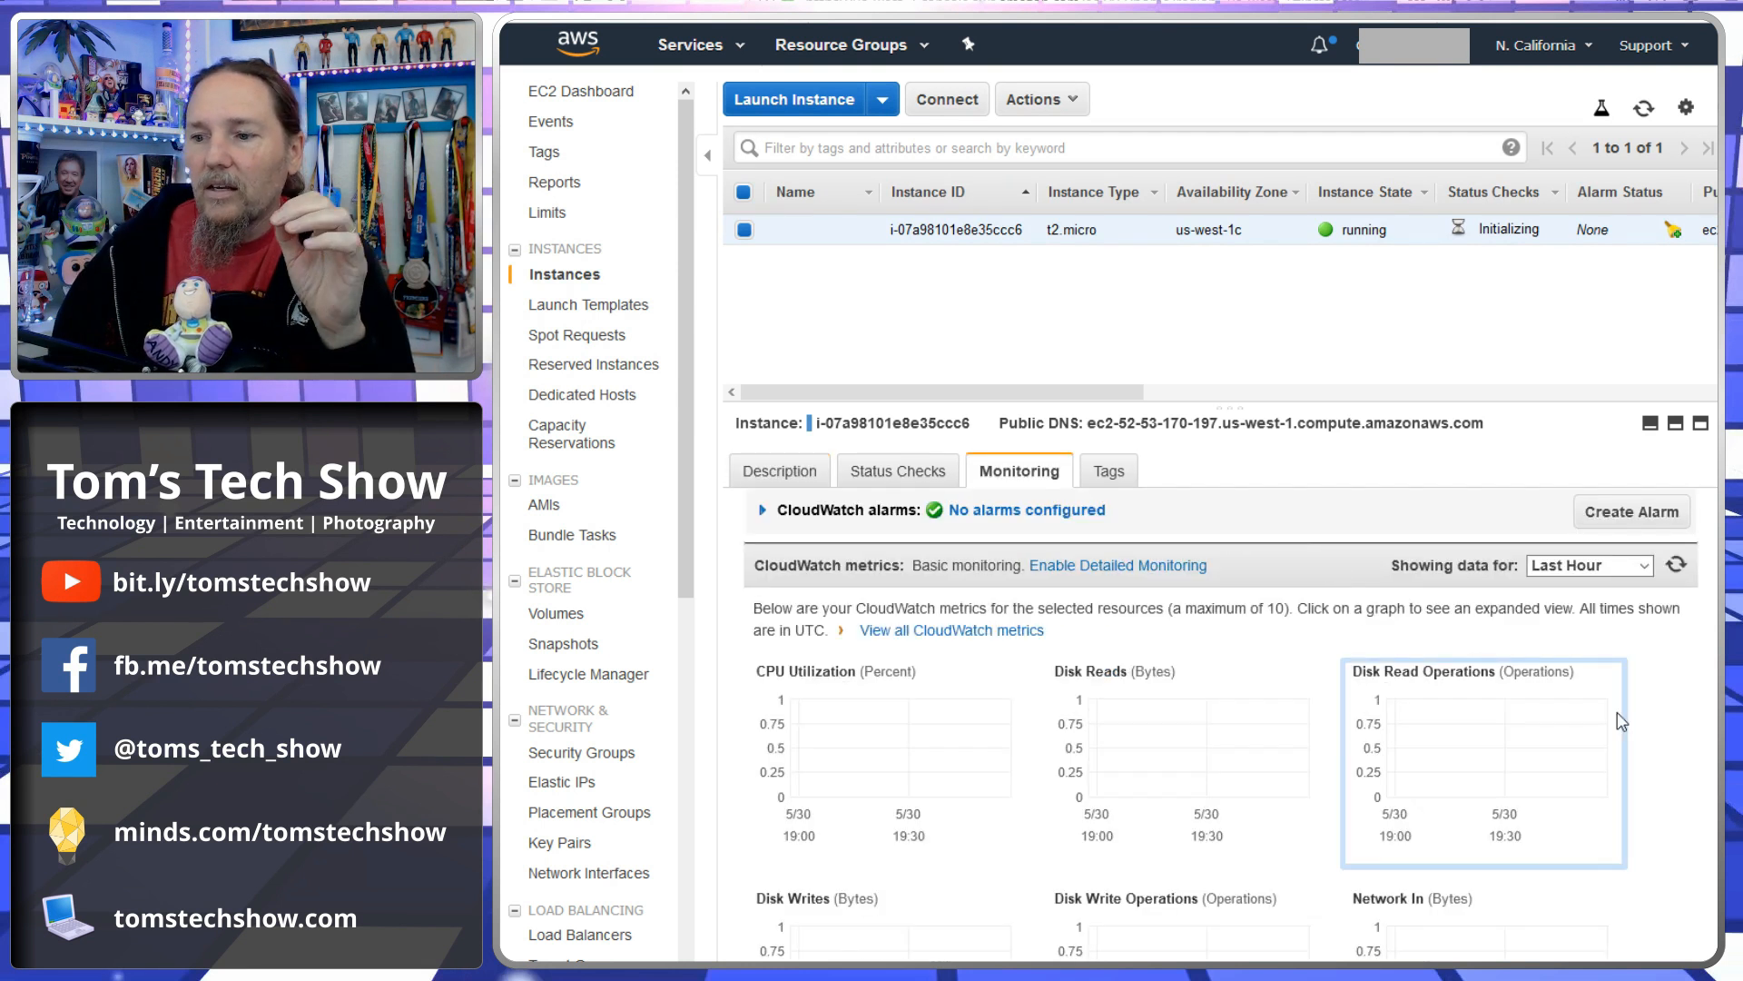
scroll(869, 610, "down", 2)
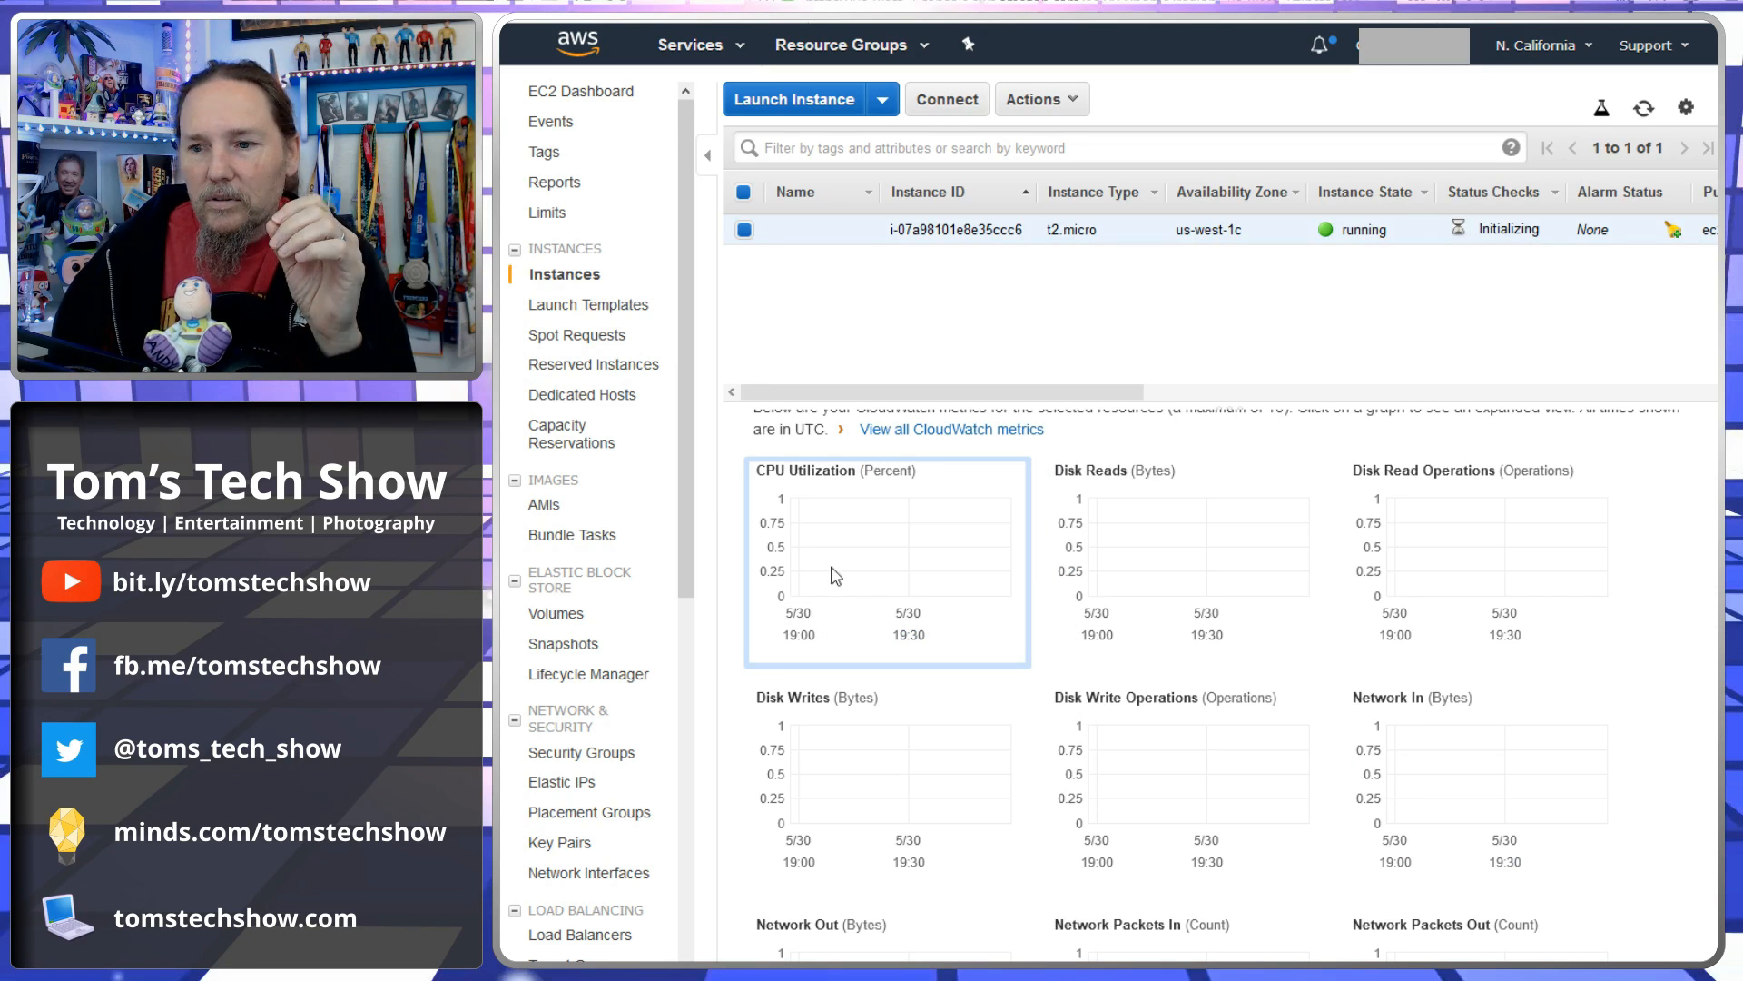
scroll(1432, 577, "down", 2)
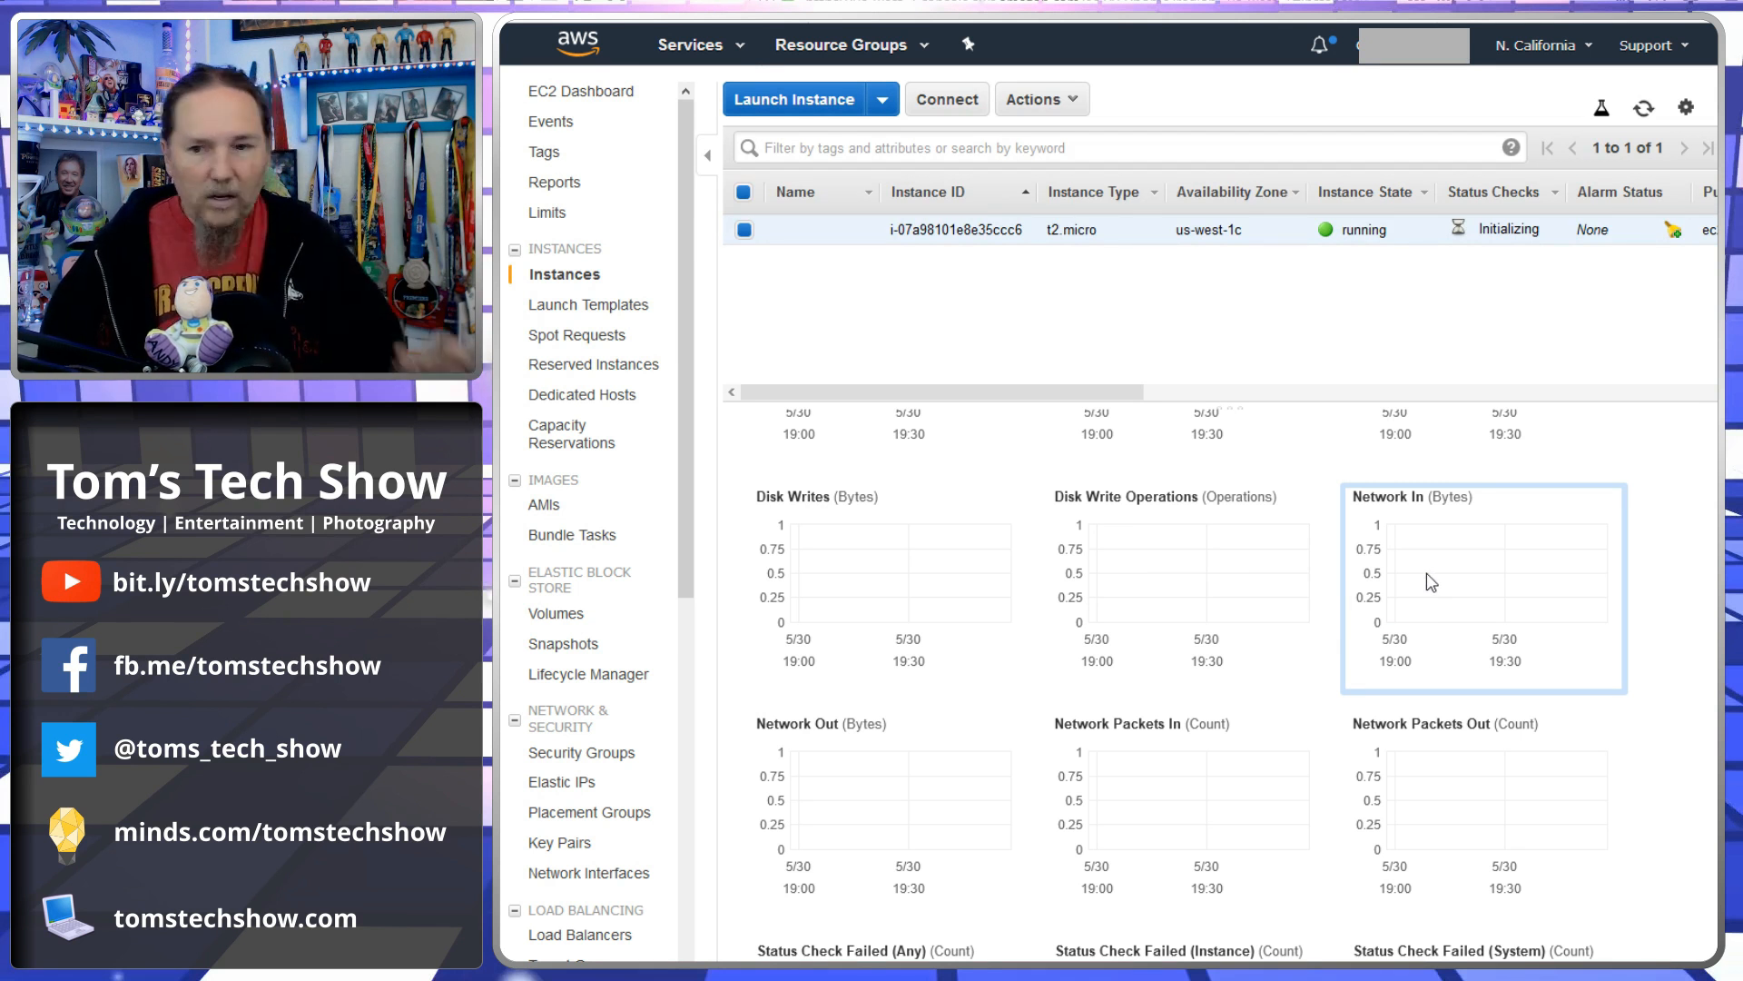
scroll(1650, 669, "down", 2)
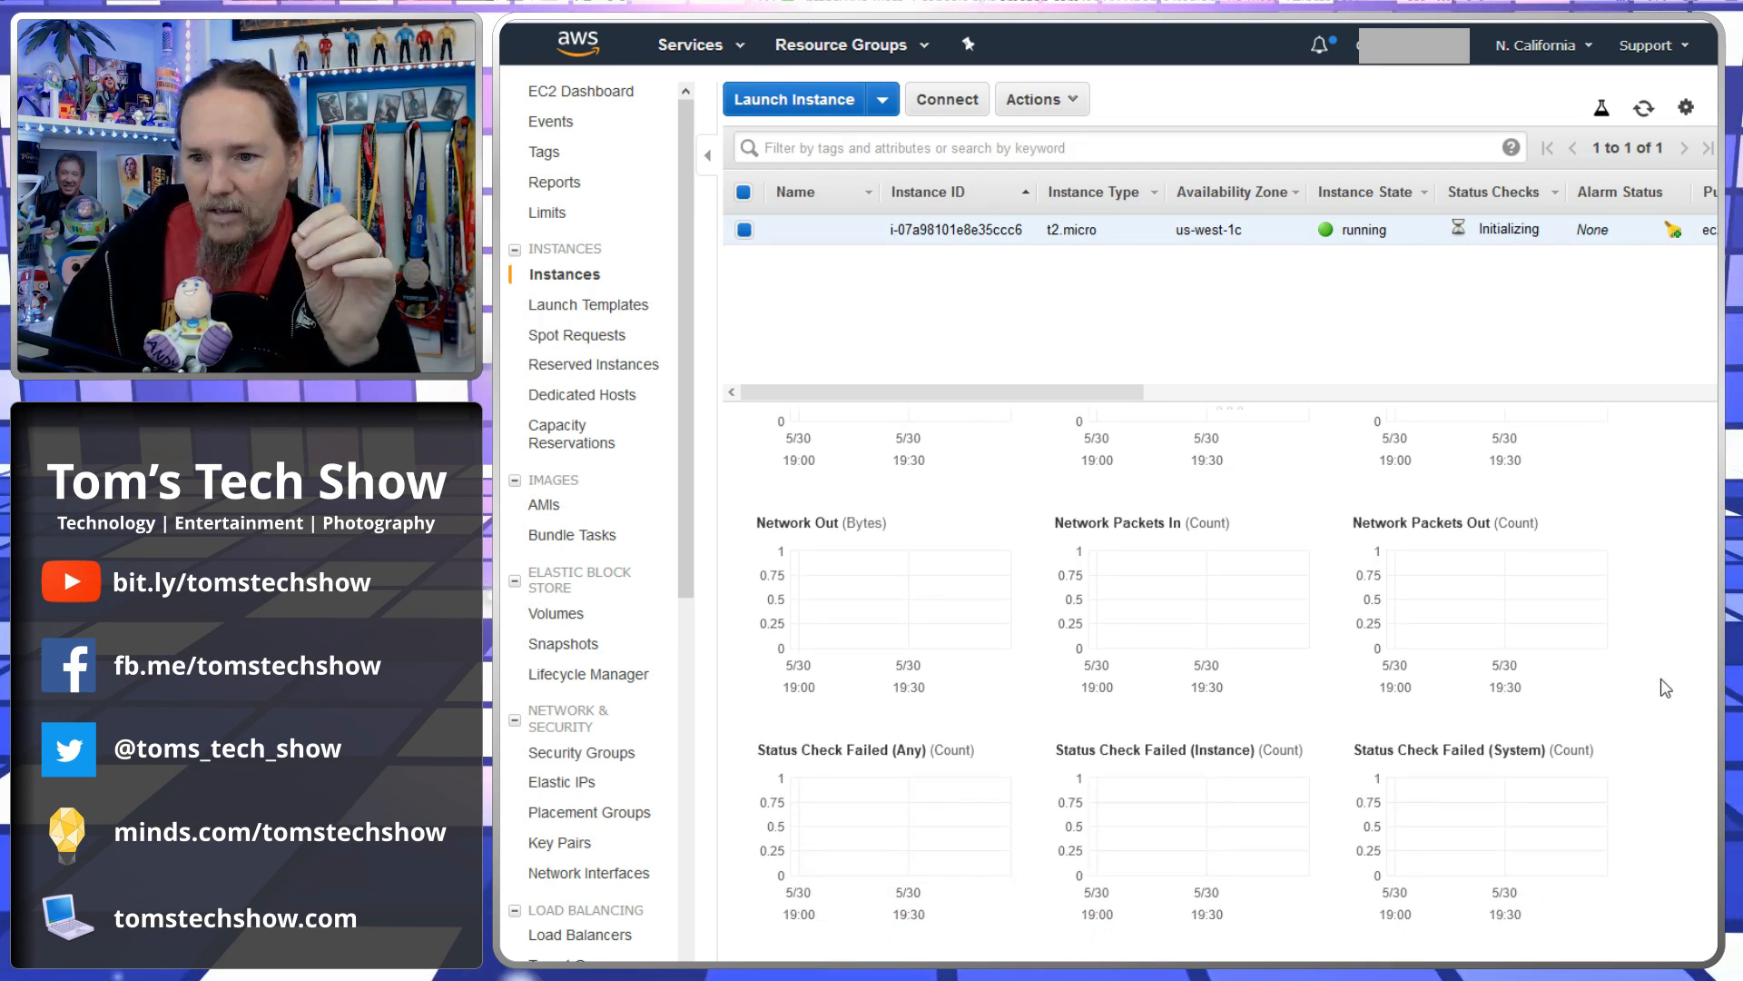
scroll(1661, 687, "down", 1)
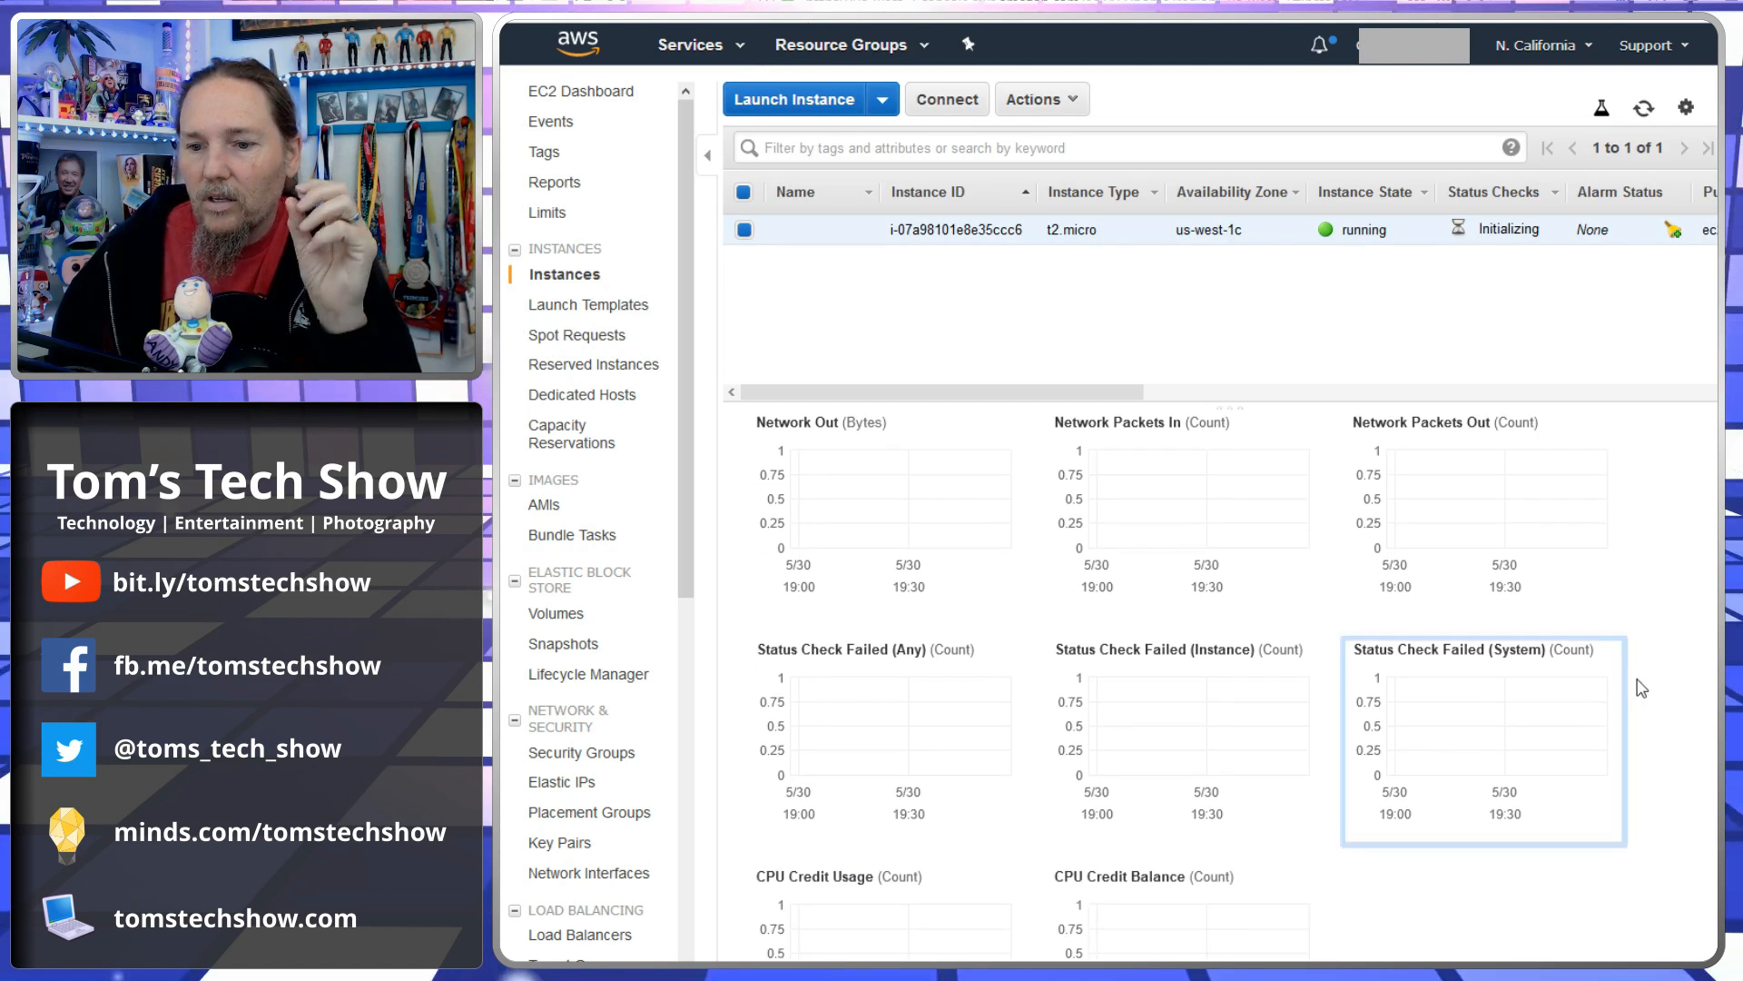
scroll(1641, 687, "down", 1)
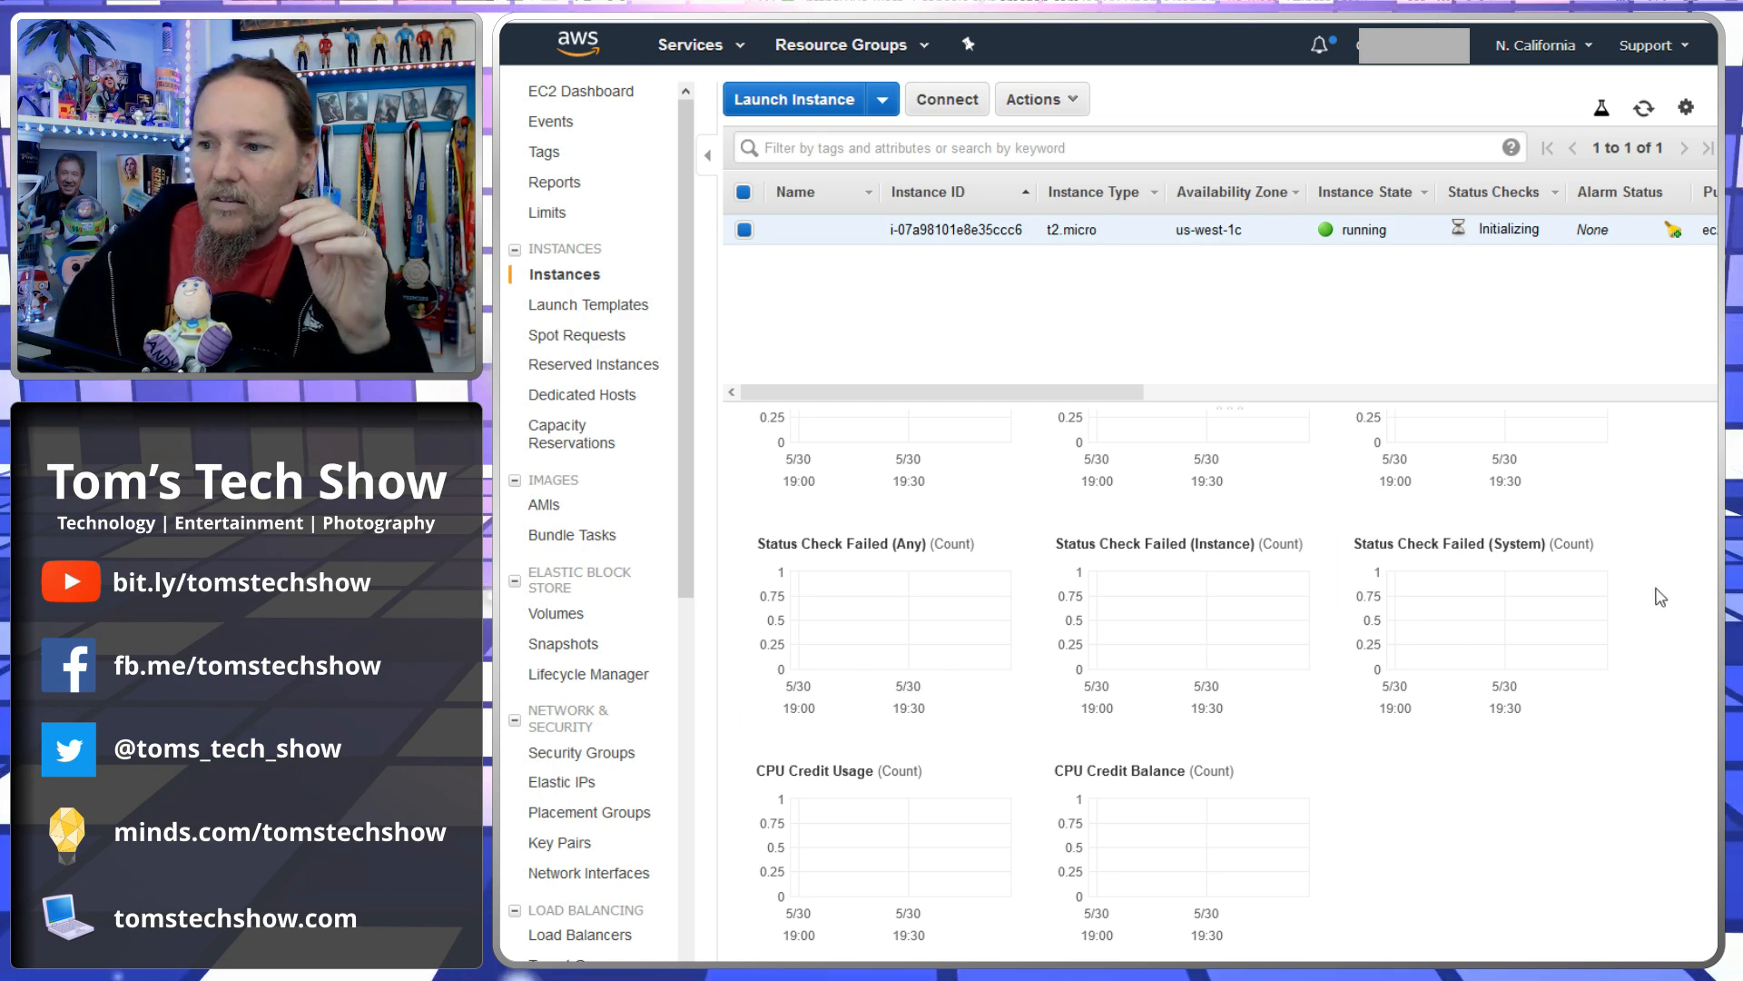
scroll(1662, 640, "up", 5)
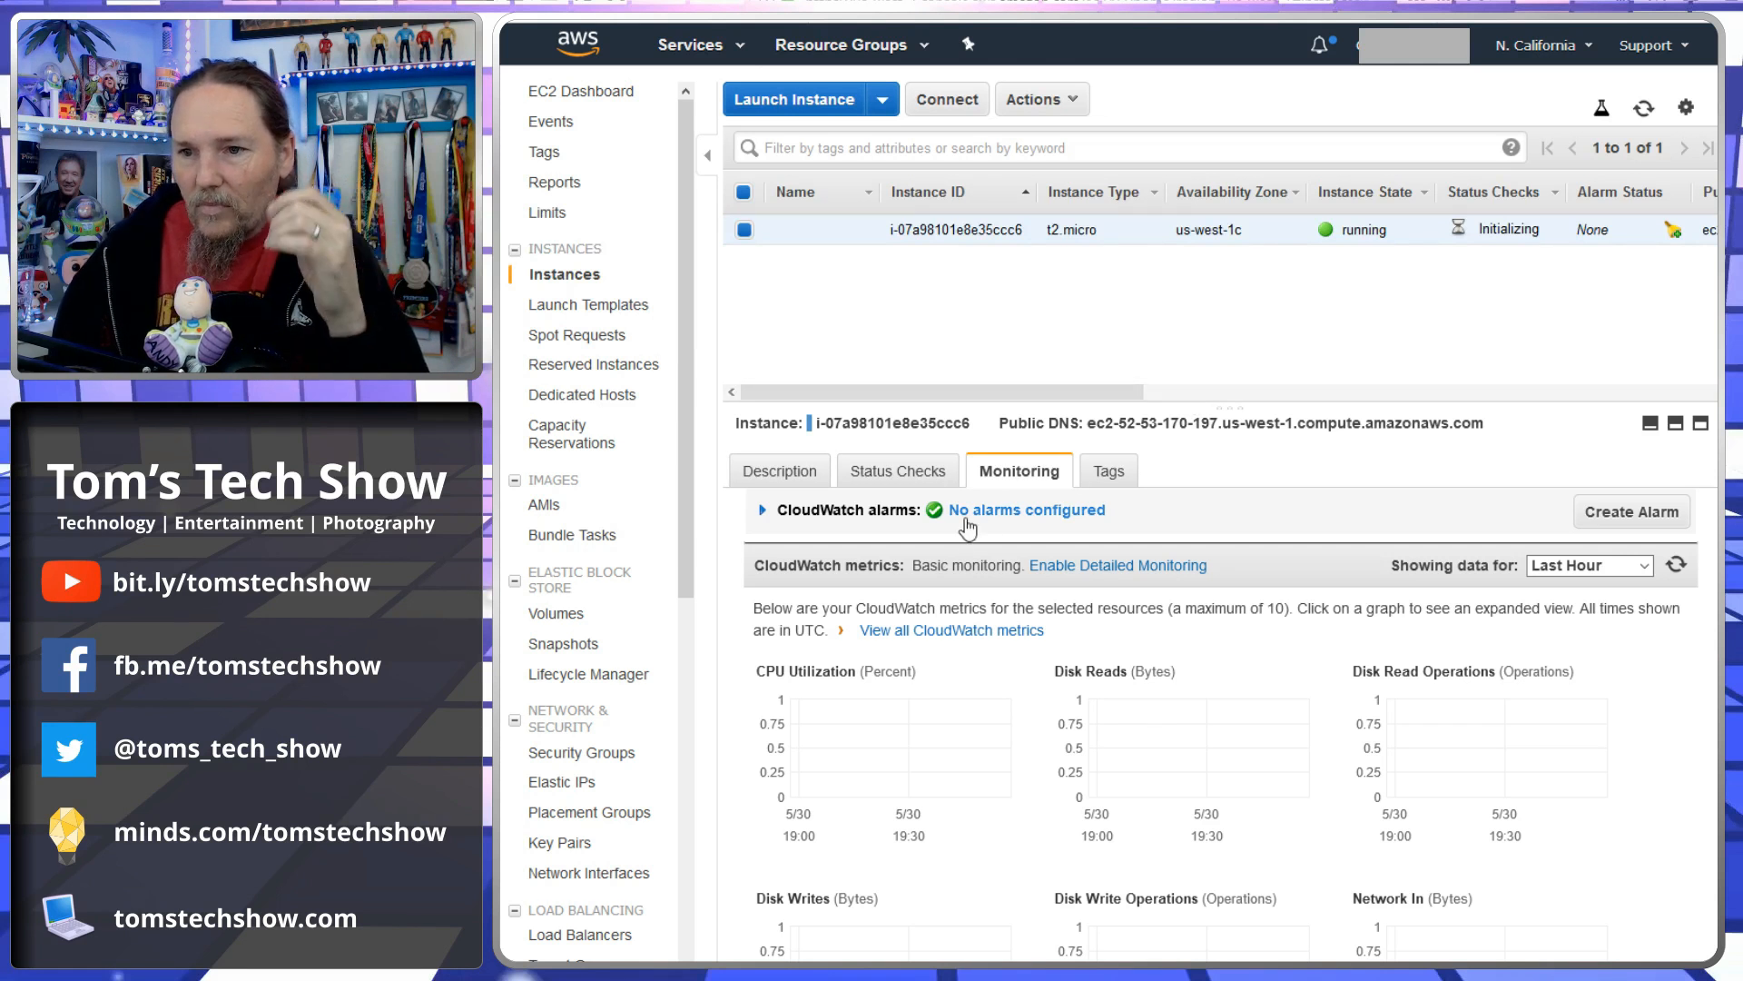
scroll(1655, 755, "down", 2)
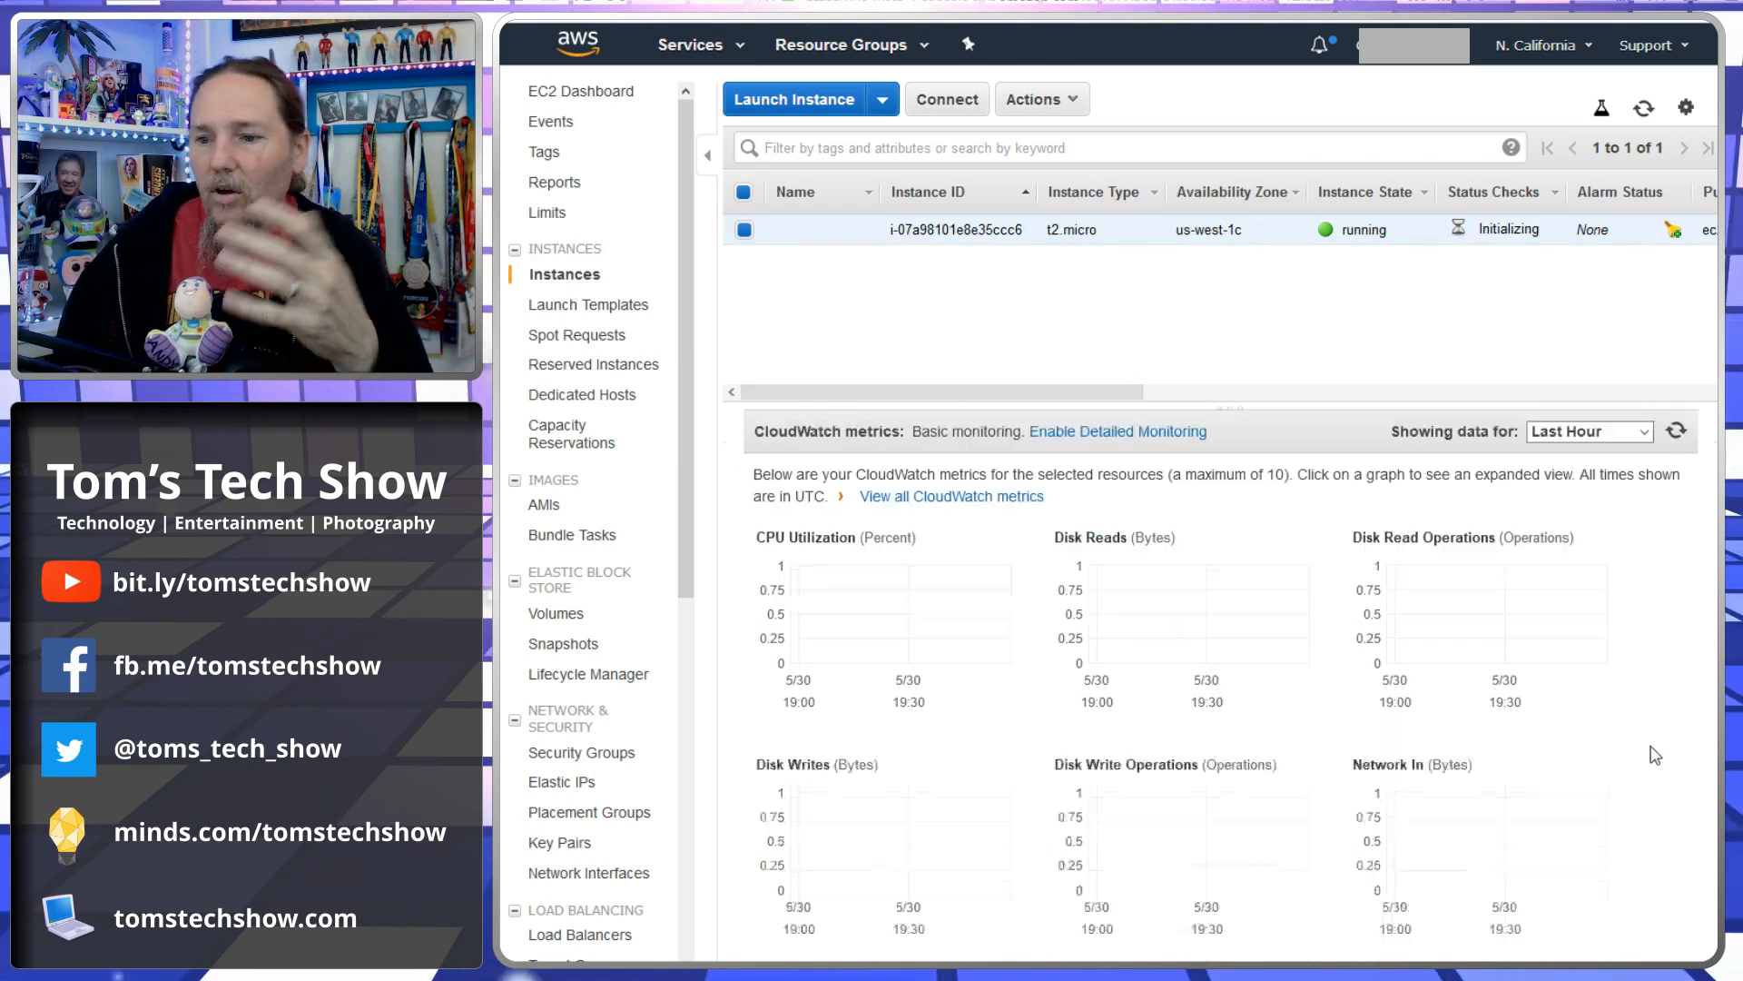
scroll(1654, 755, "down", 1)
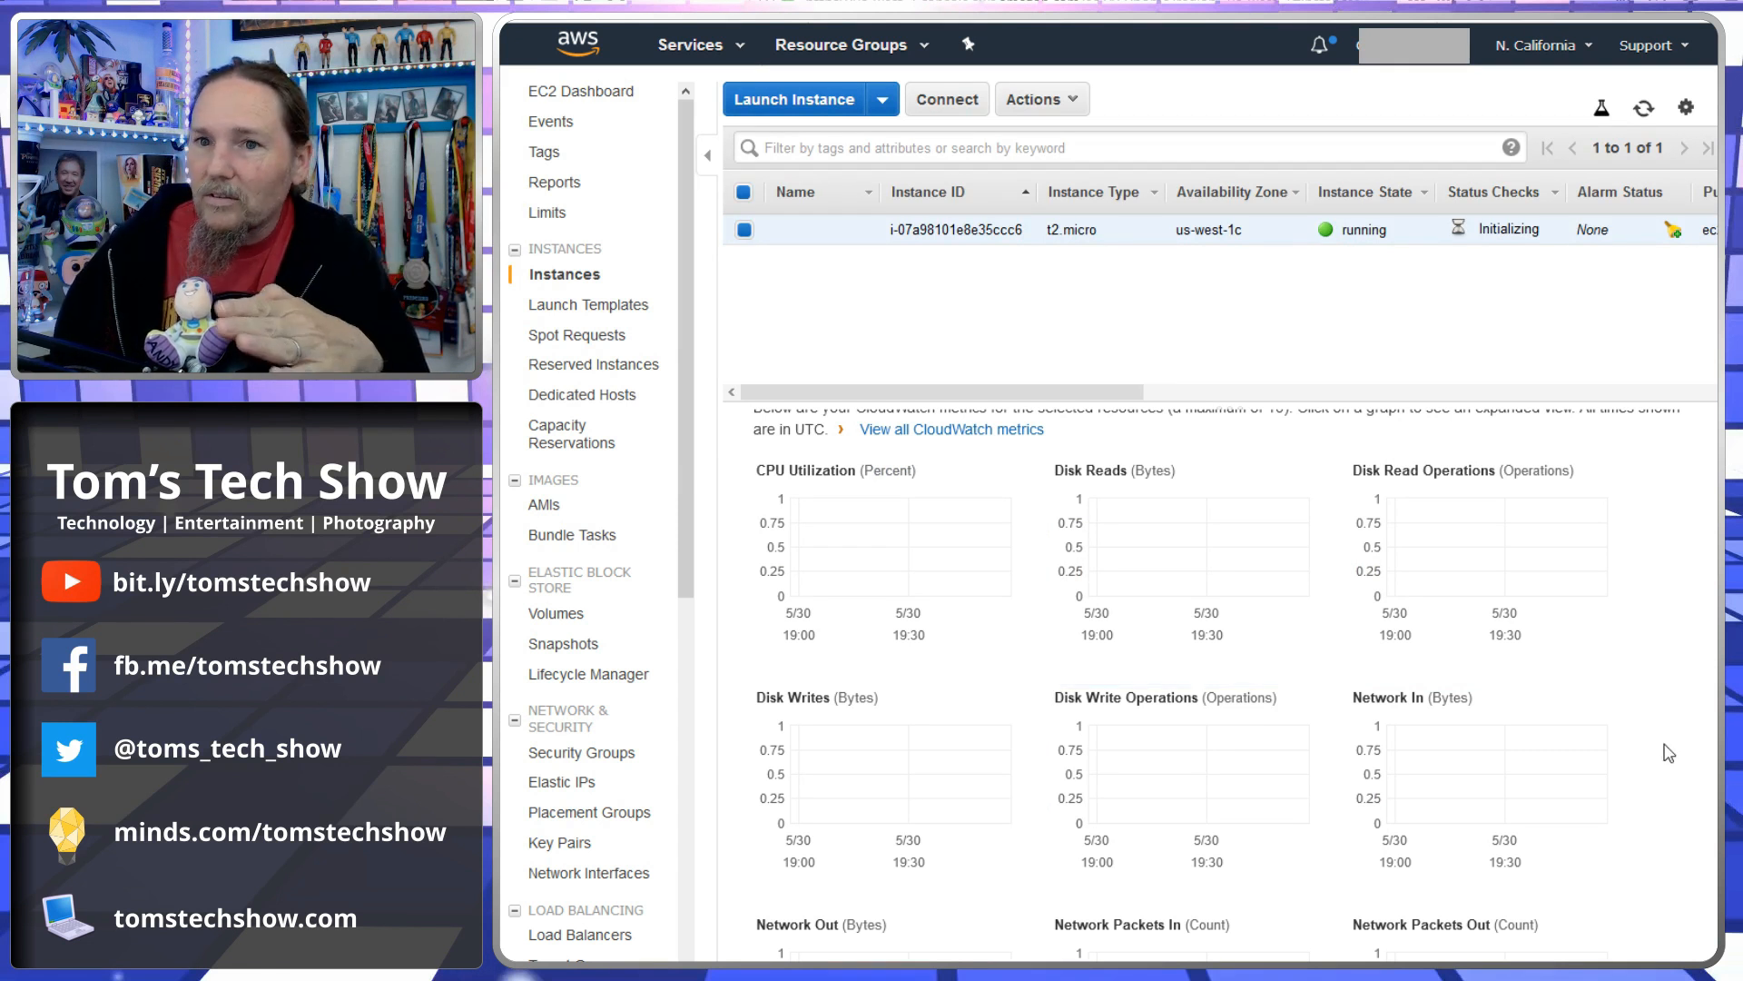
scroll(1668, 753, "down", 6)
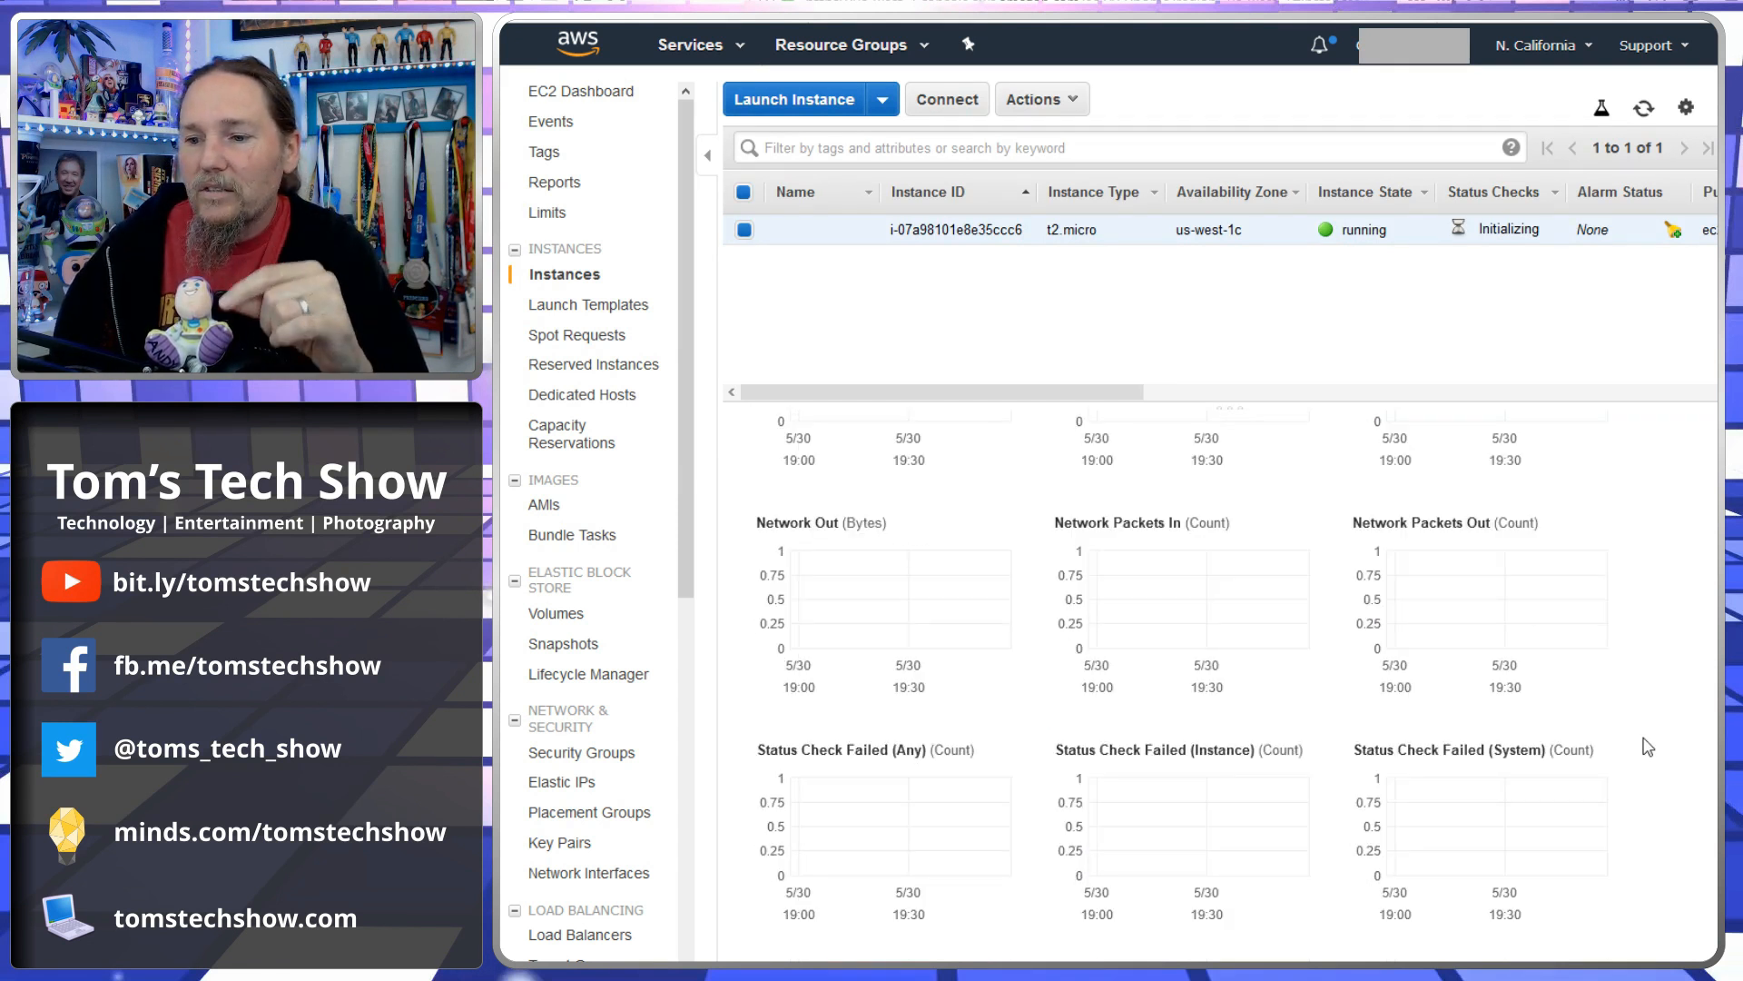
scroll(1648, 746, "up", 8)
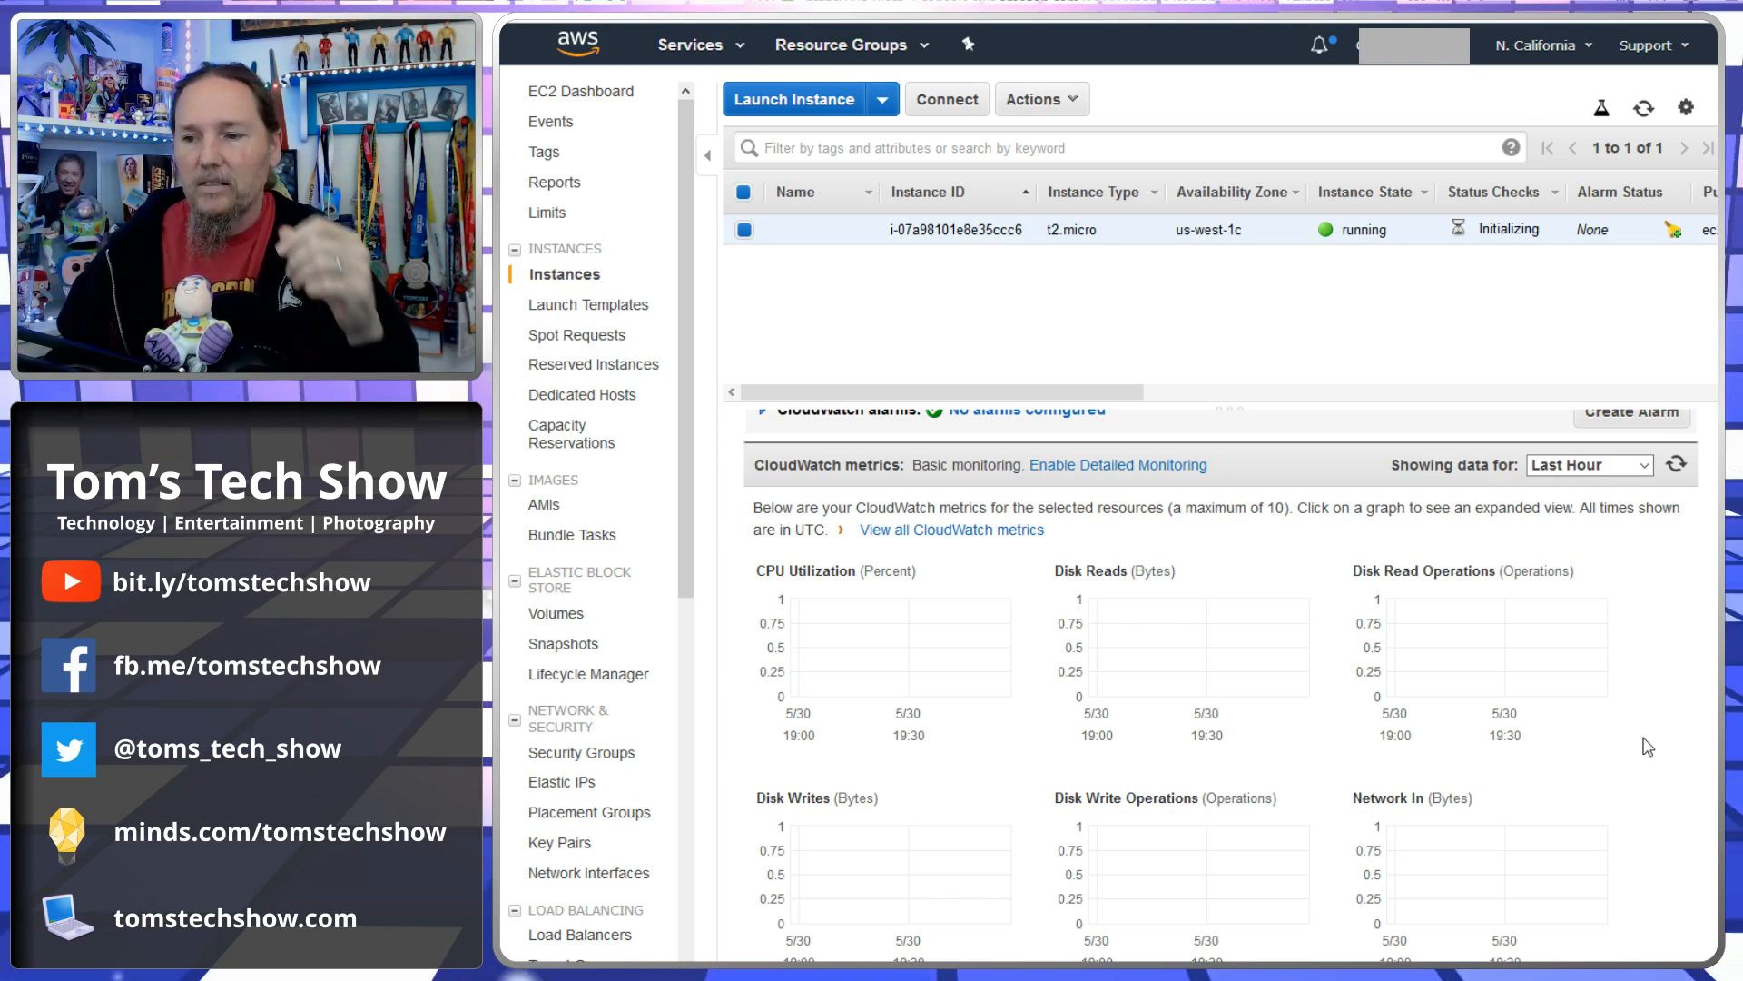
scroll(1648, 746, "down", 6)
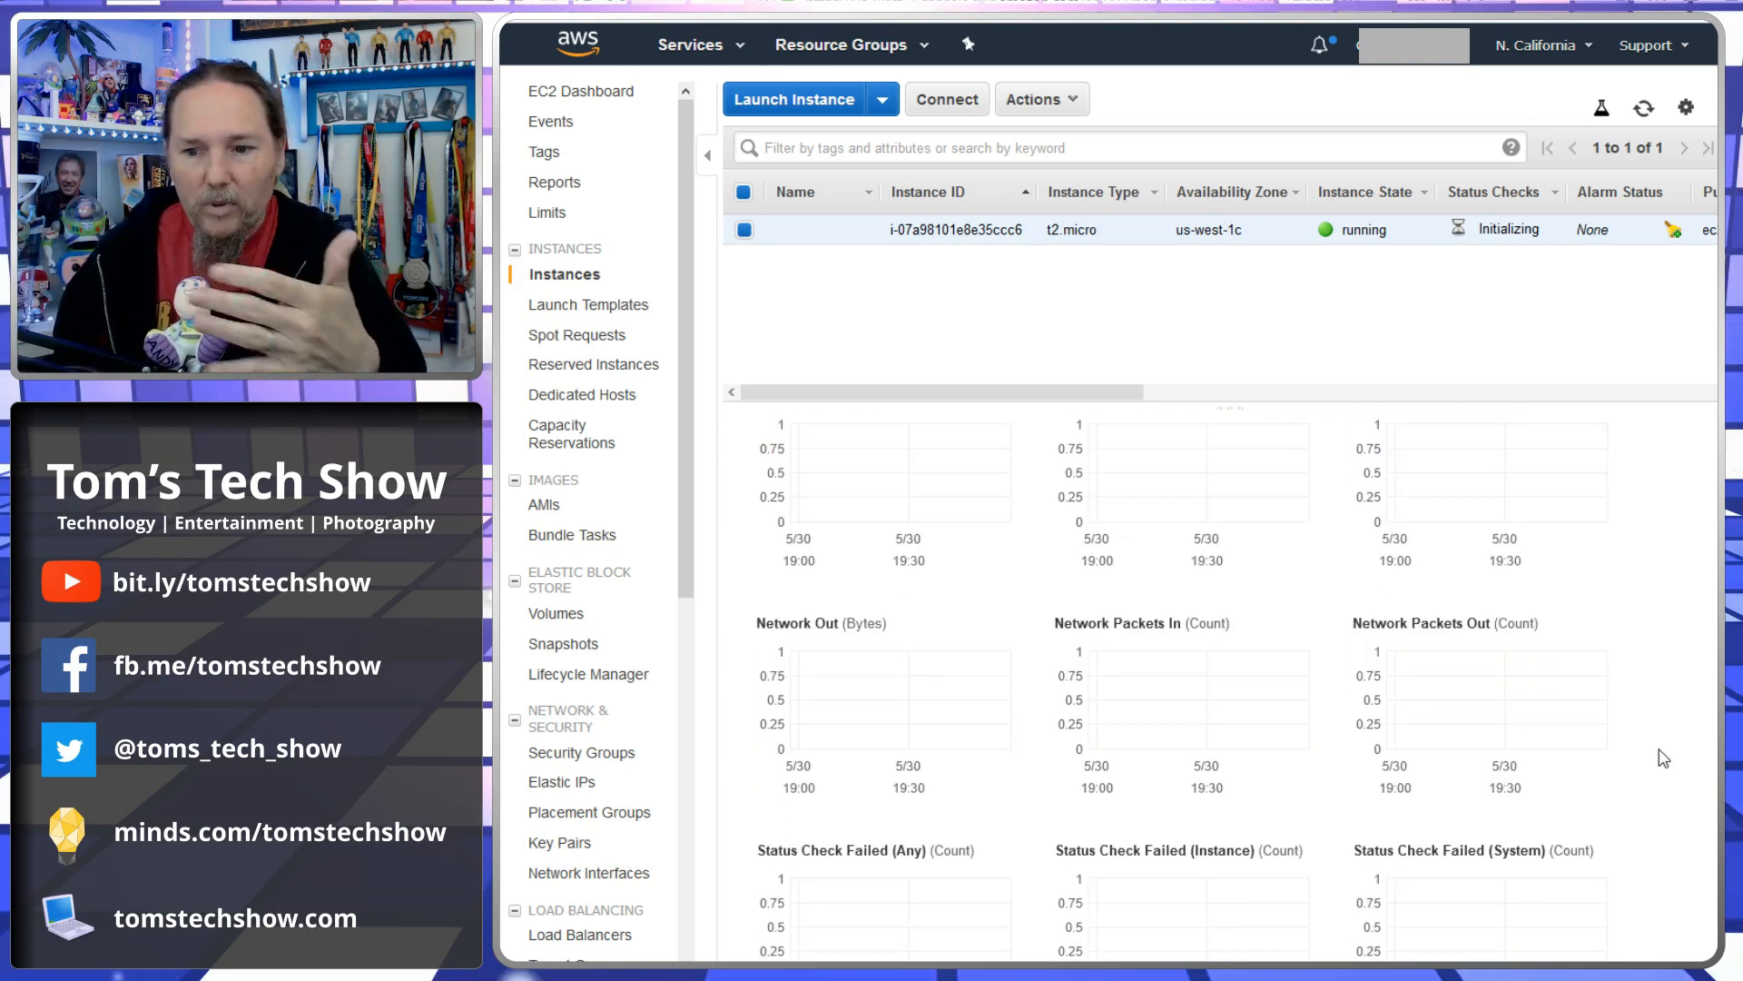
scroll(1663, 758, "down", 2)
scroll(1663, 758, "up", 8)
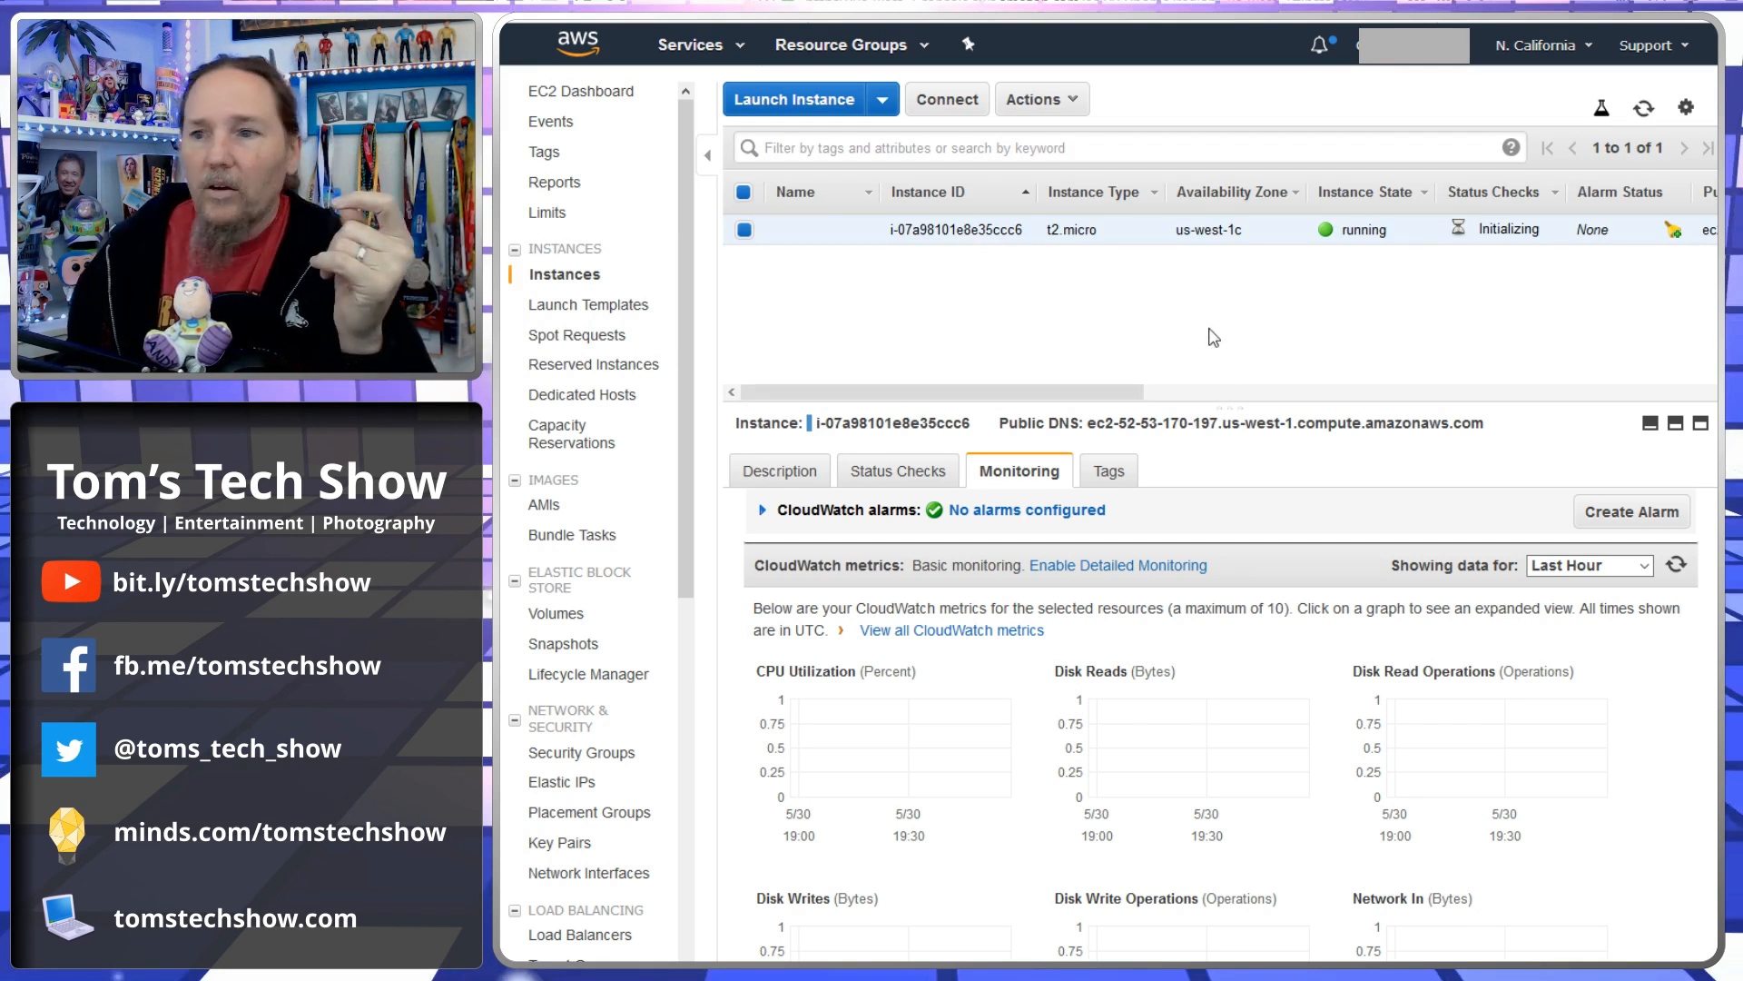
- Refresh the instance list and open the Get Windows Password dialog for the instance
left_click(1641, 108)
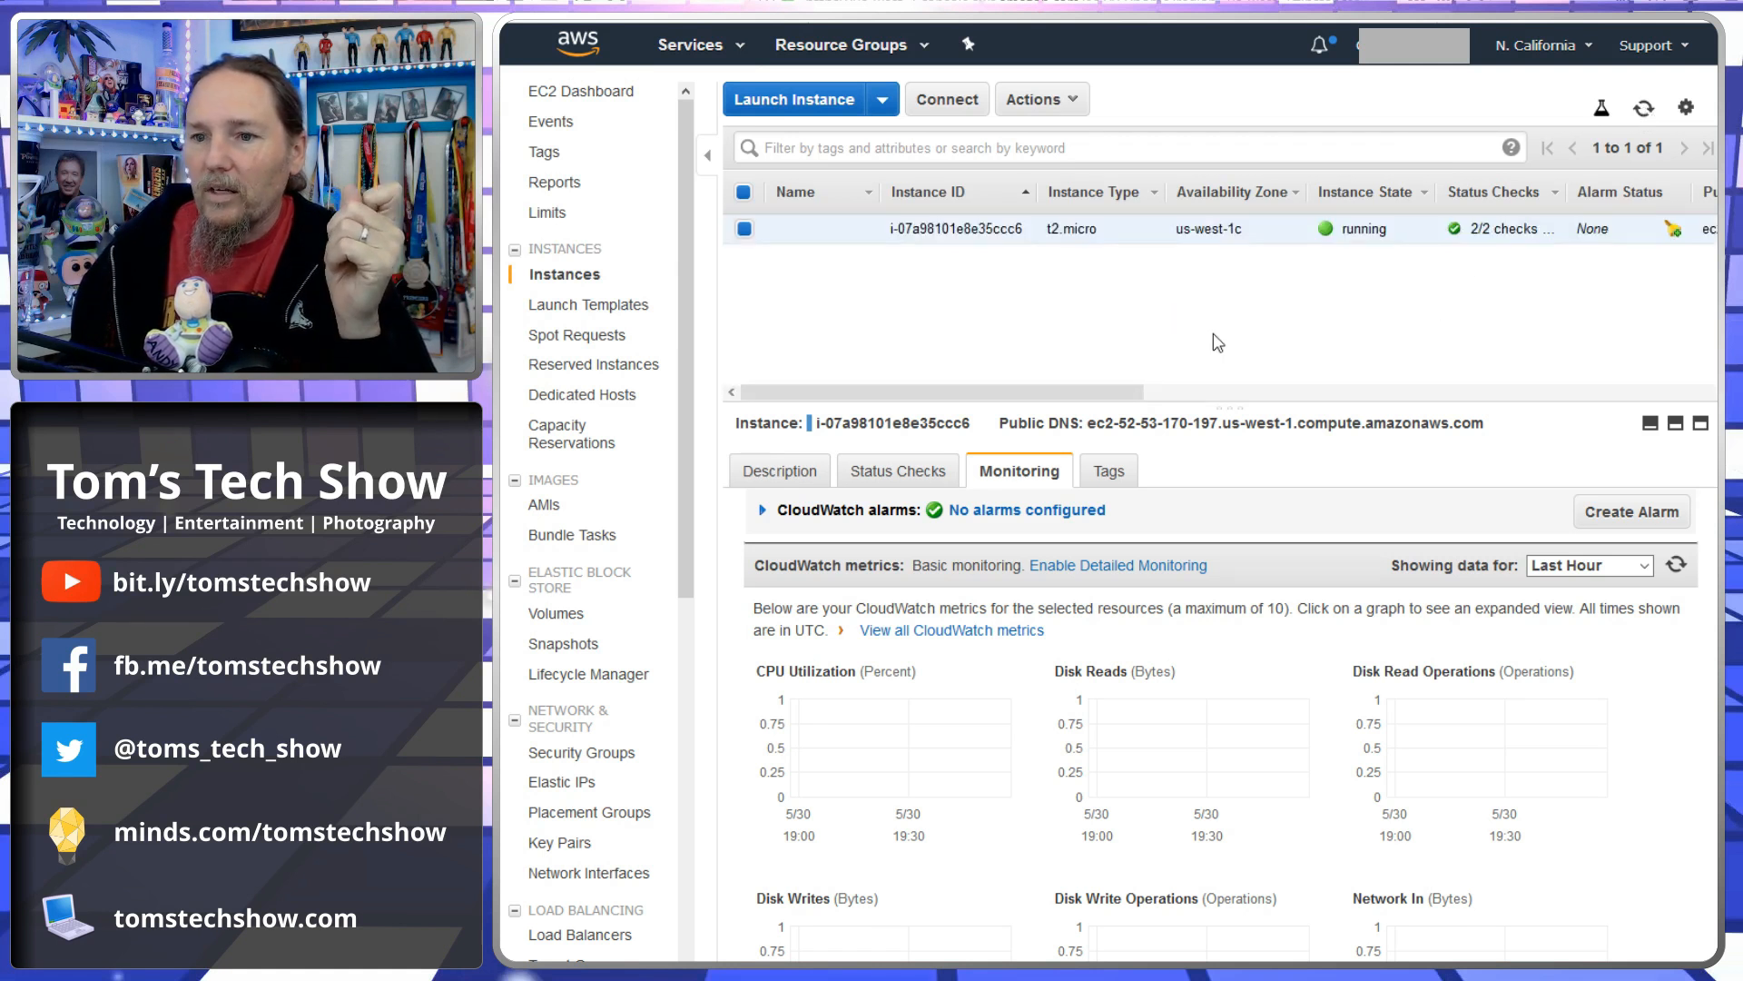
left_click_drag(1230, 406, 1231, 369)
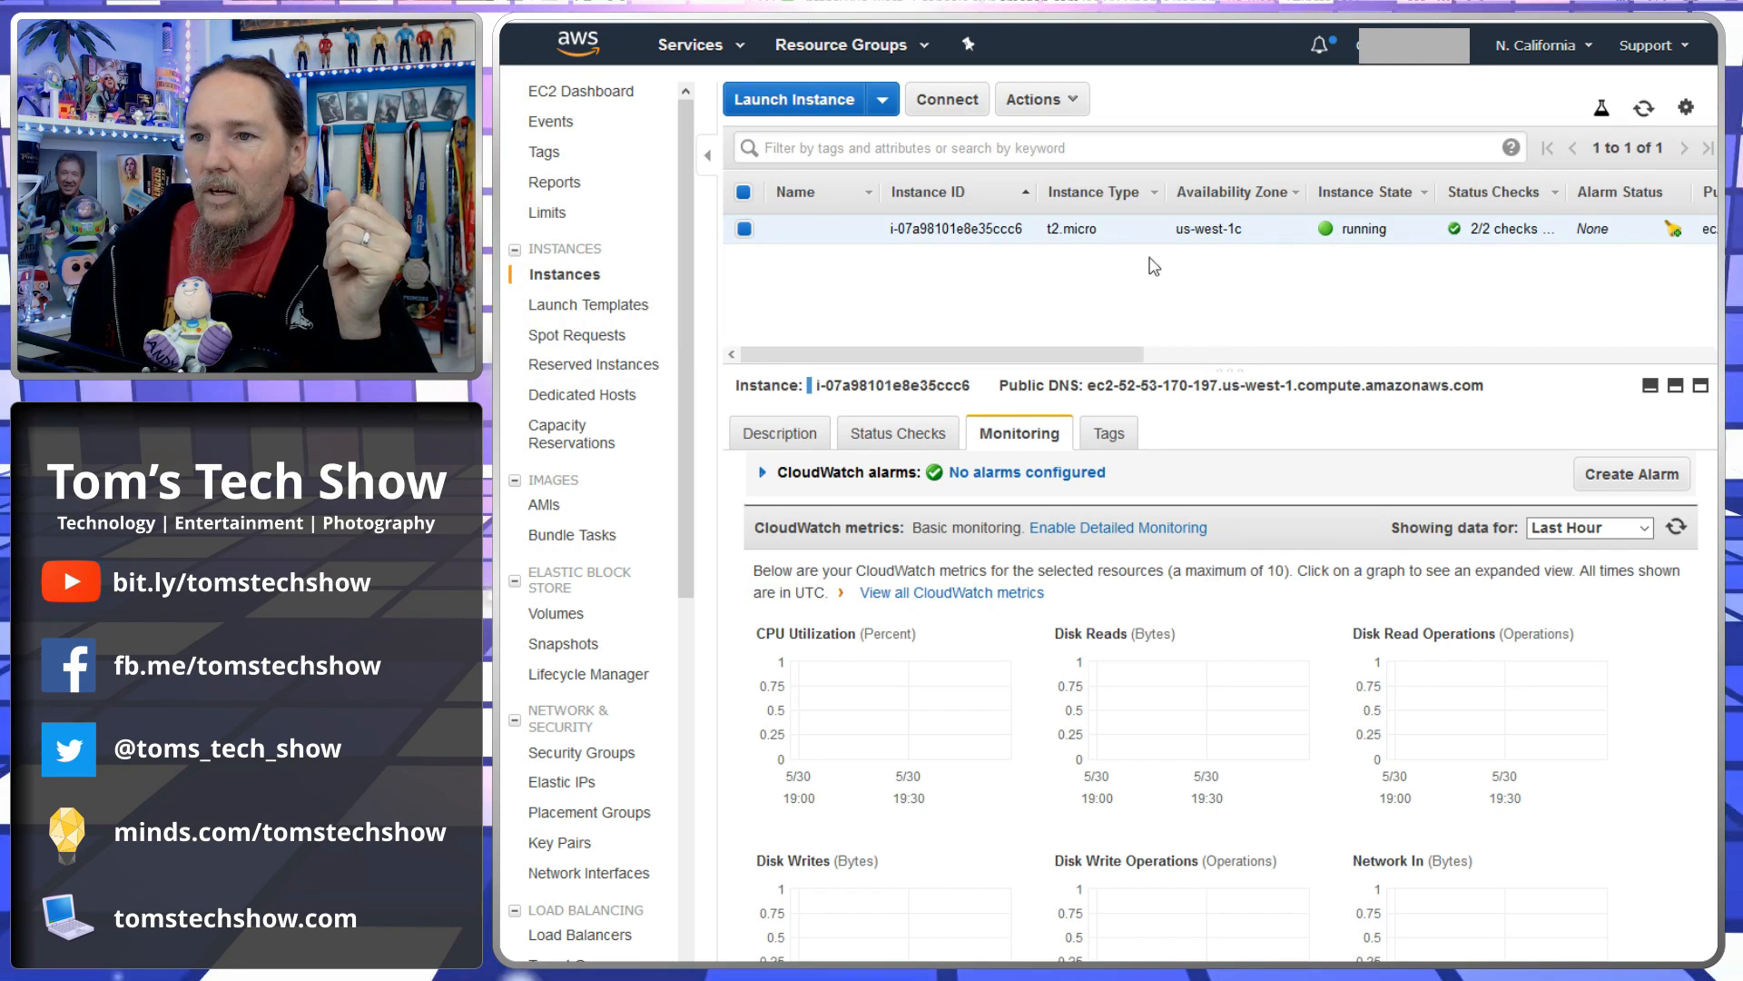
left_click(1070, 105)
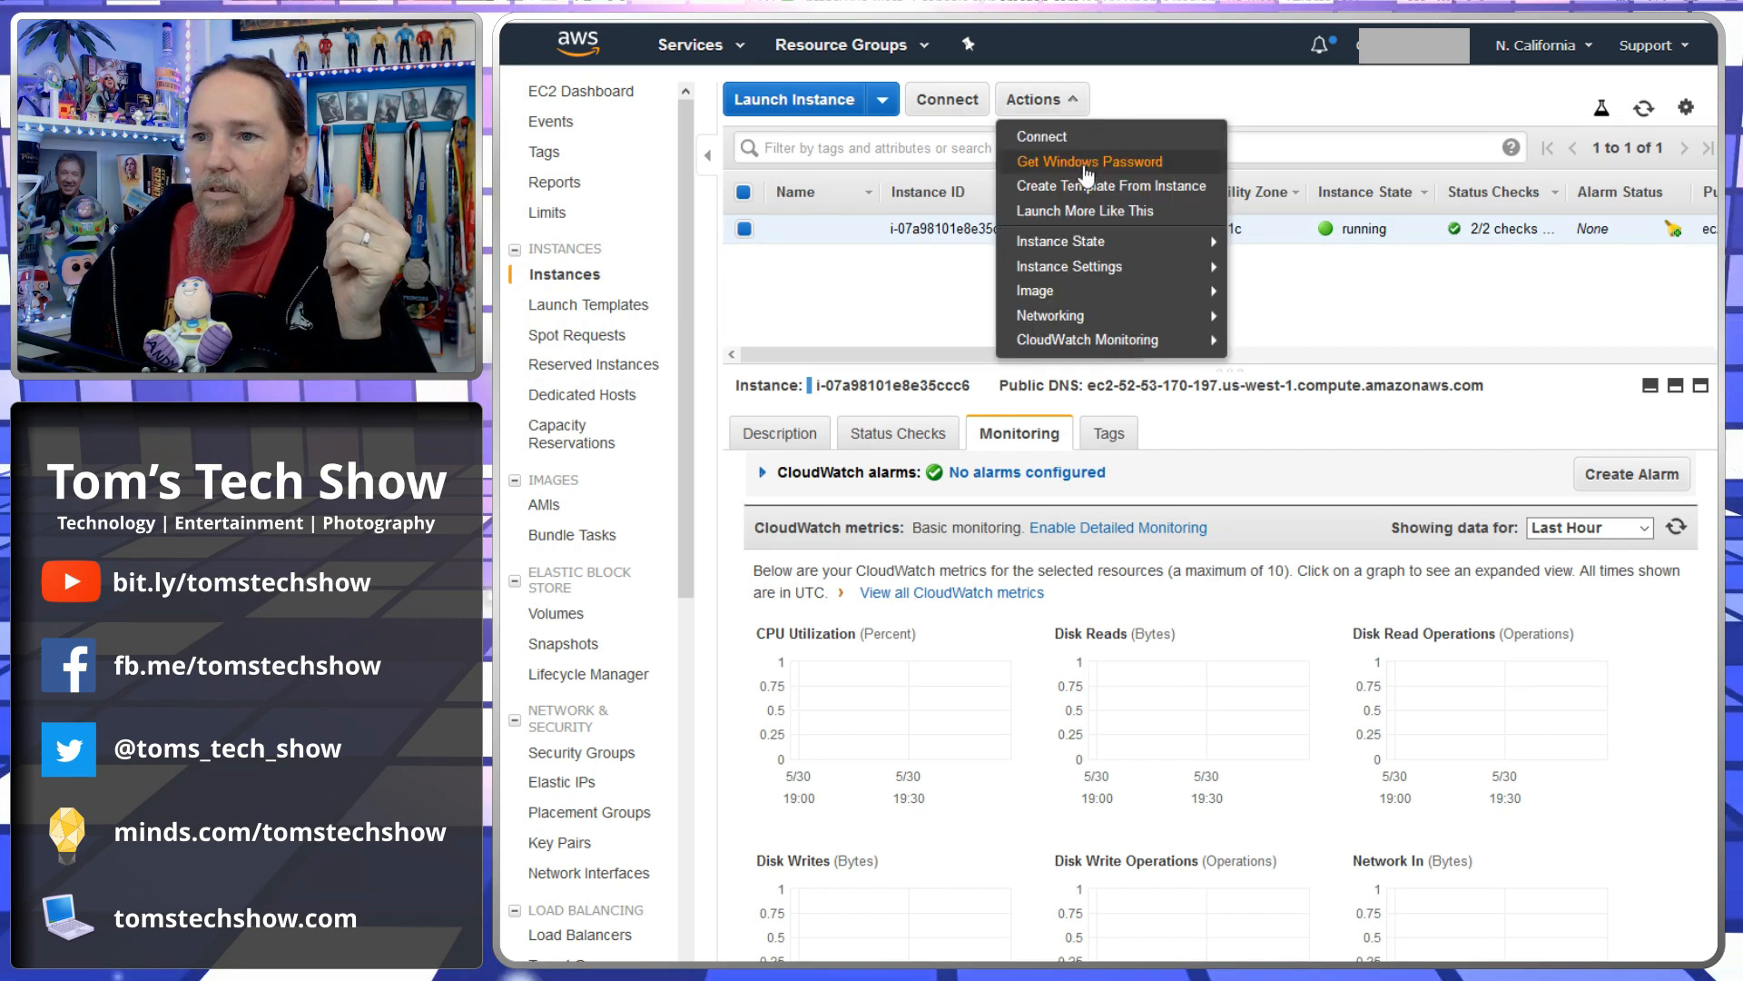
left_click(1089, 162)
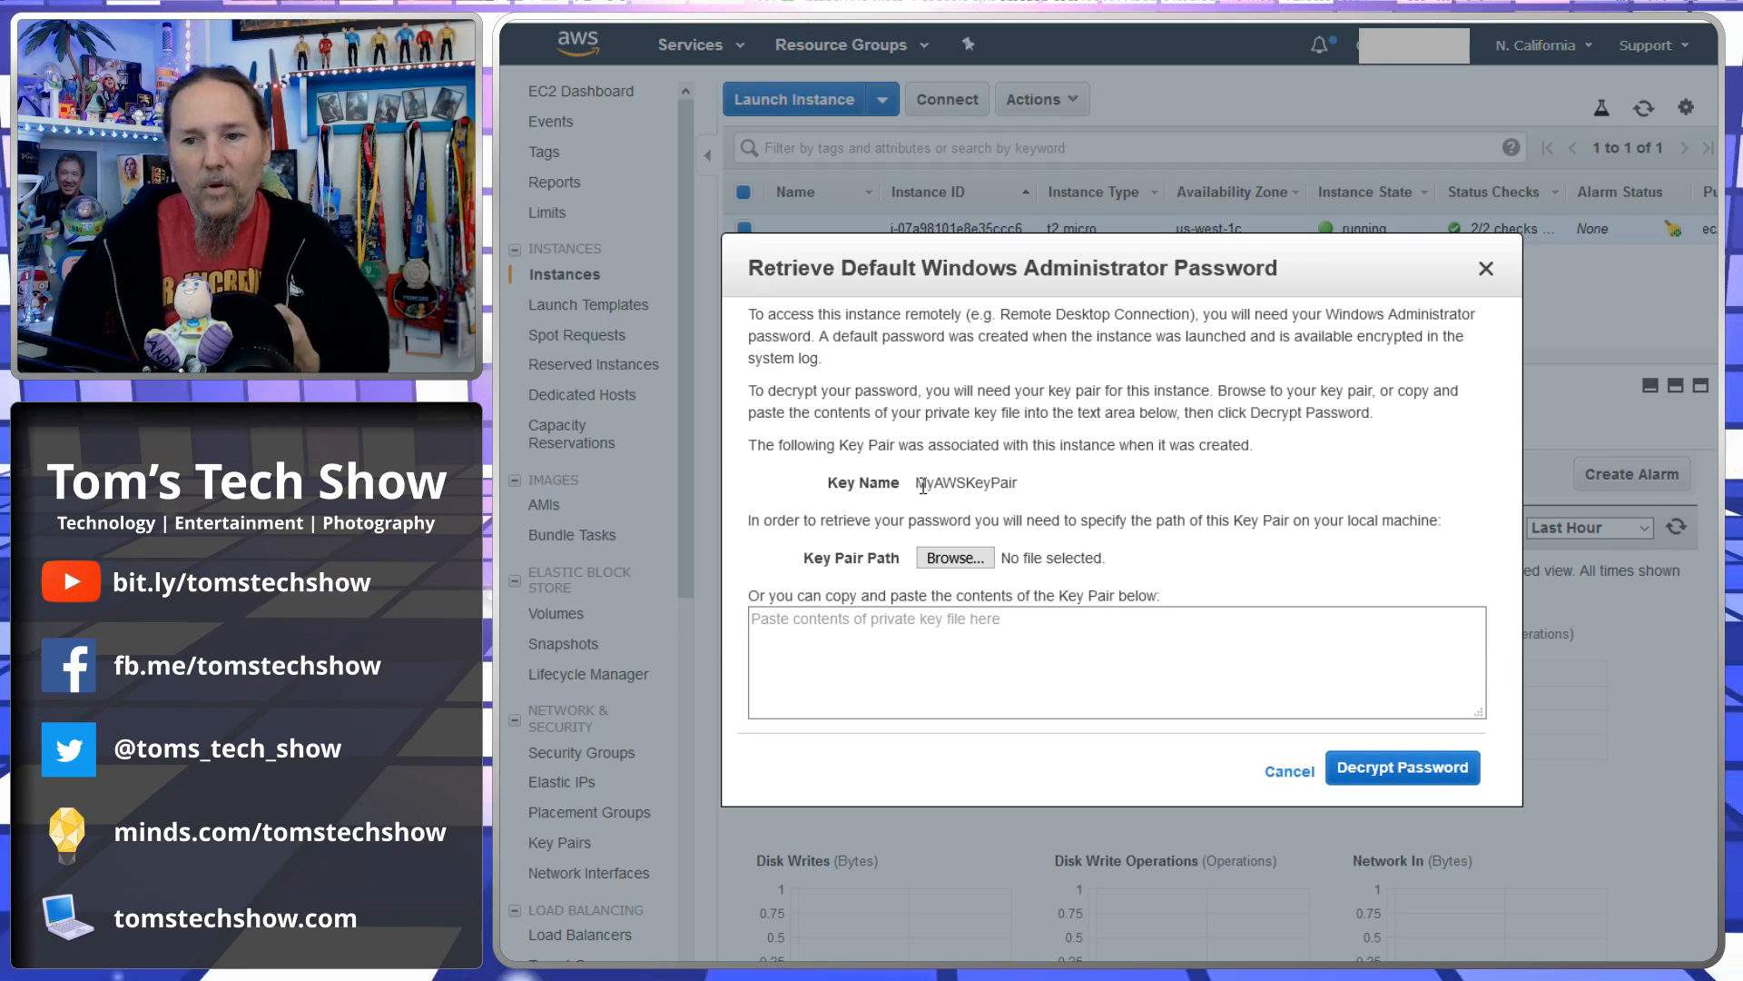
- Decrypt the Windows administrator password by supplying the MyAWSKeyPair private key file
left_click_drag(917, 485, 1035, 505)
left_click(1048, 503)
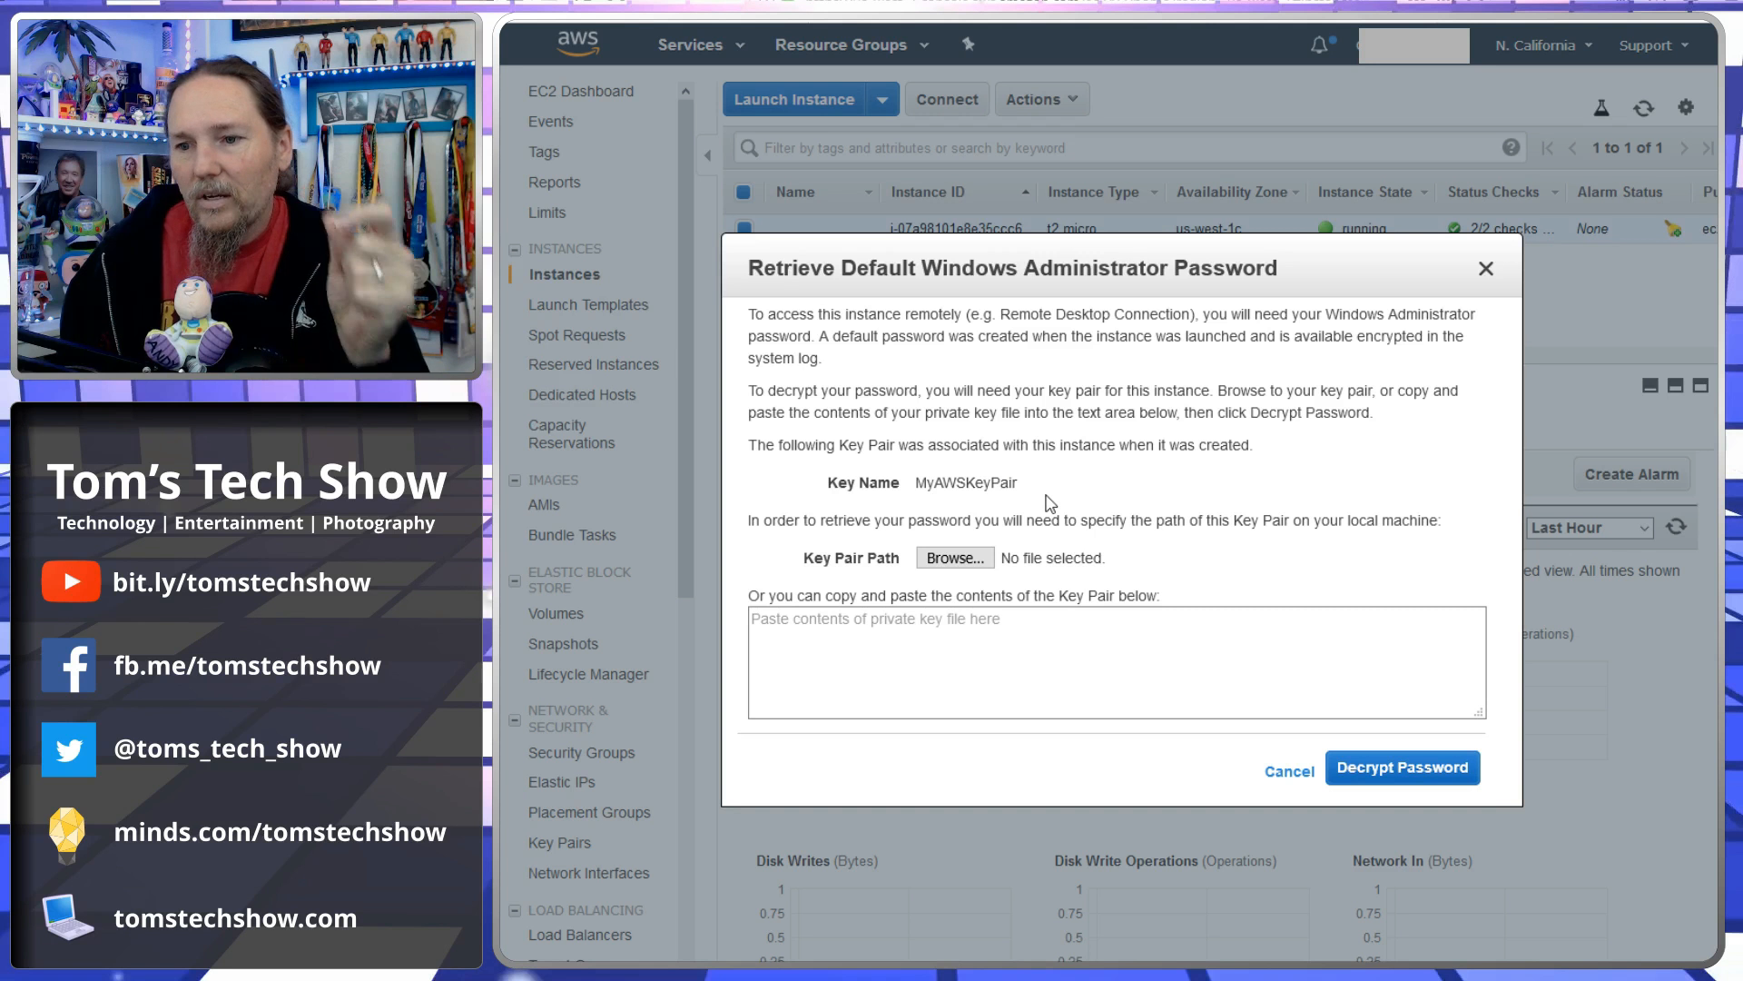
left_click(970, 561)
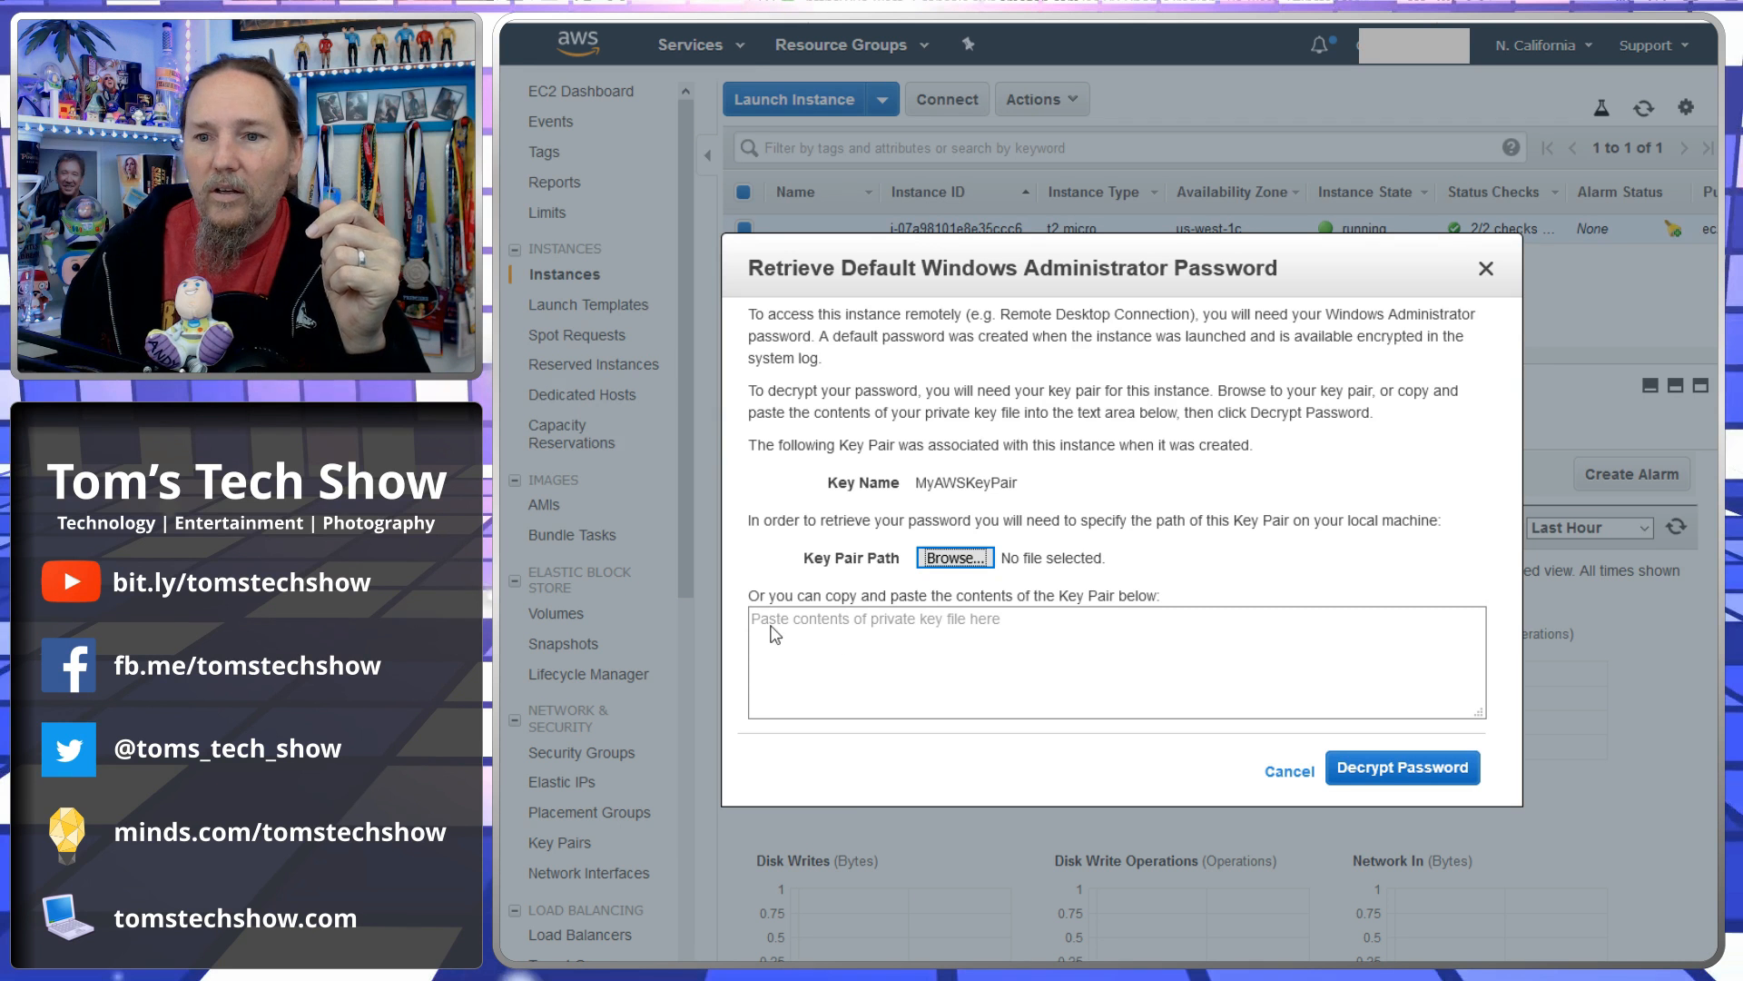
left_click(1574, 769)
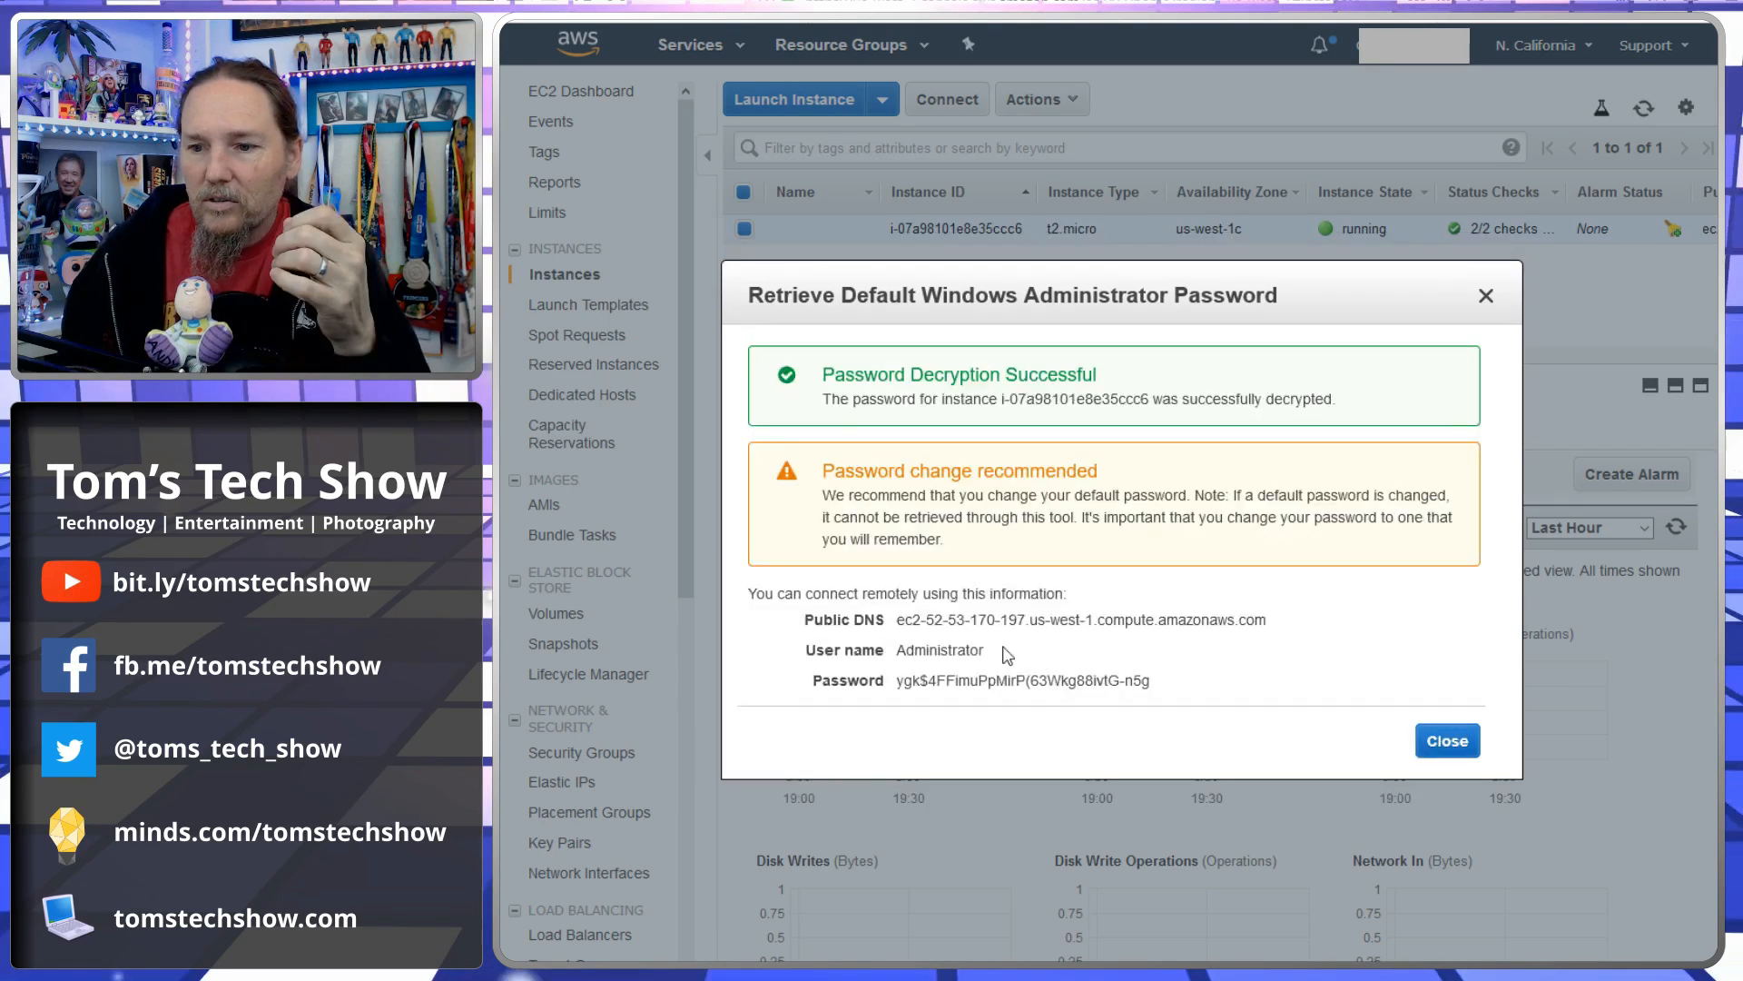
- Copy the decrypted administrator password and close the password dialog
mouse_move(1092, 686)
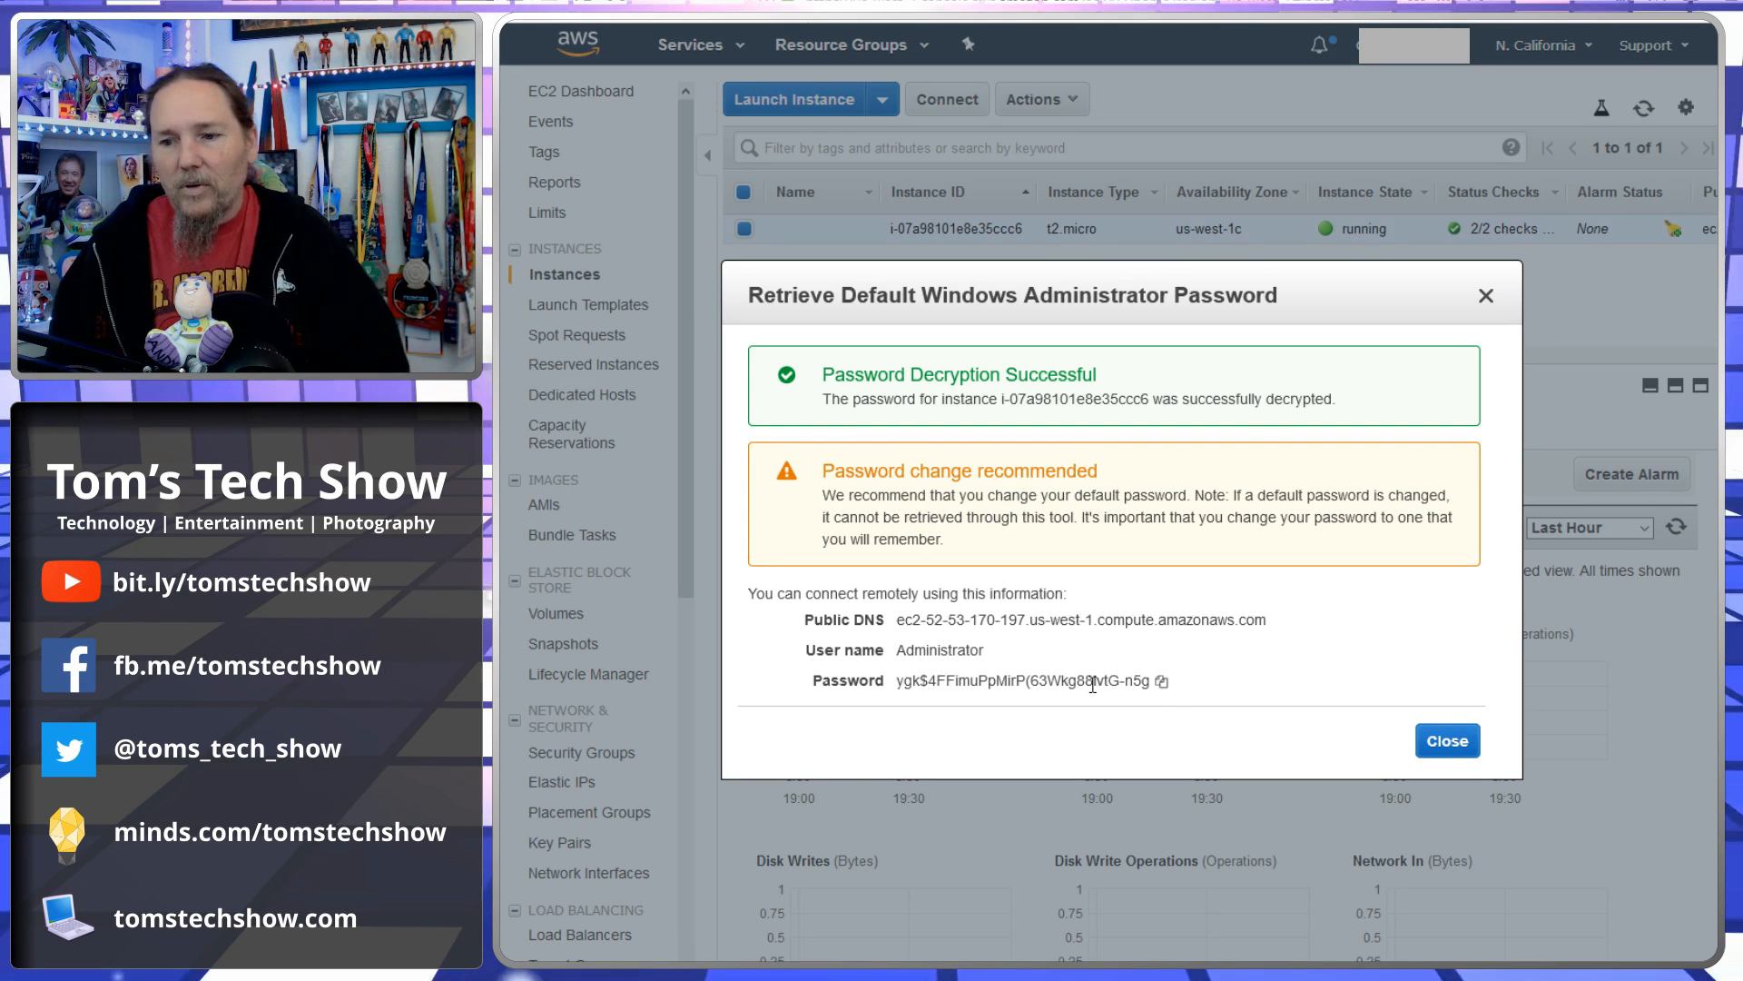
left_click(1161, 682)
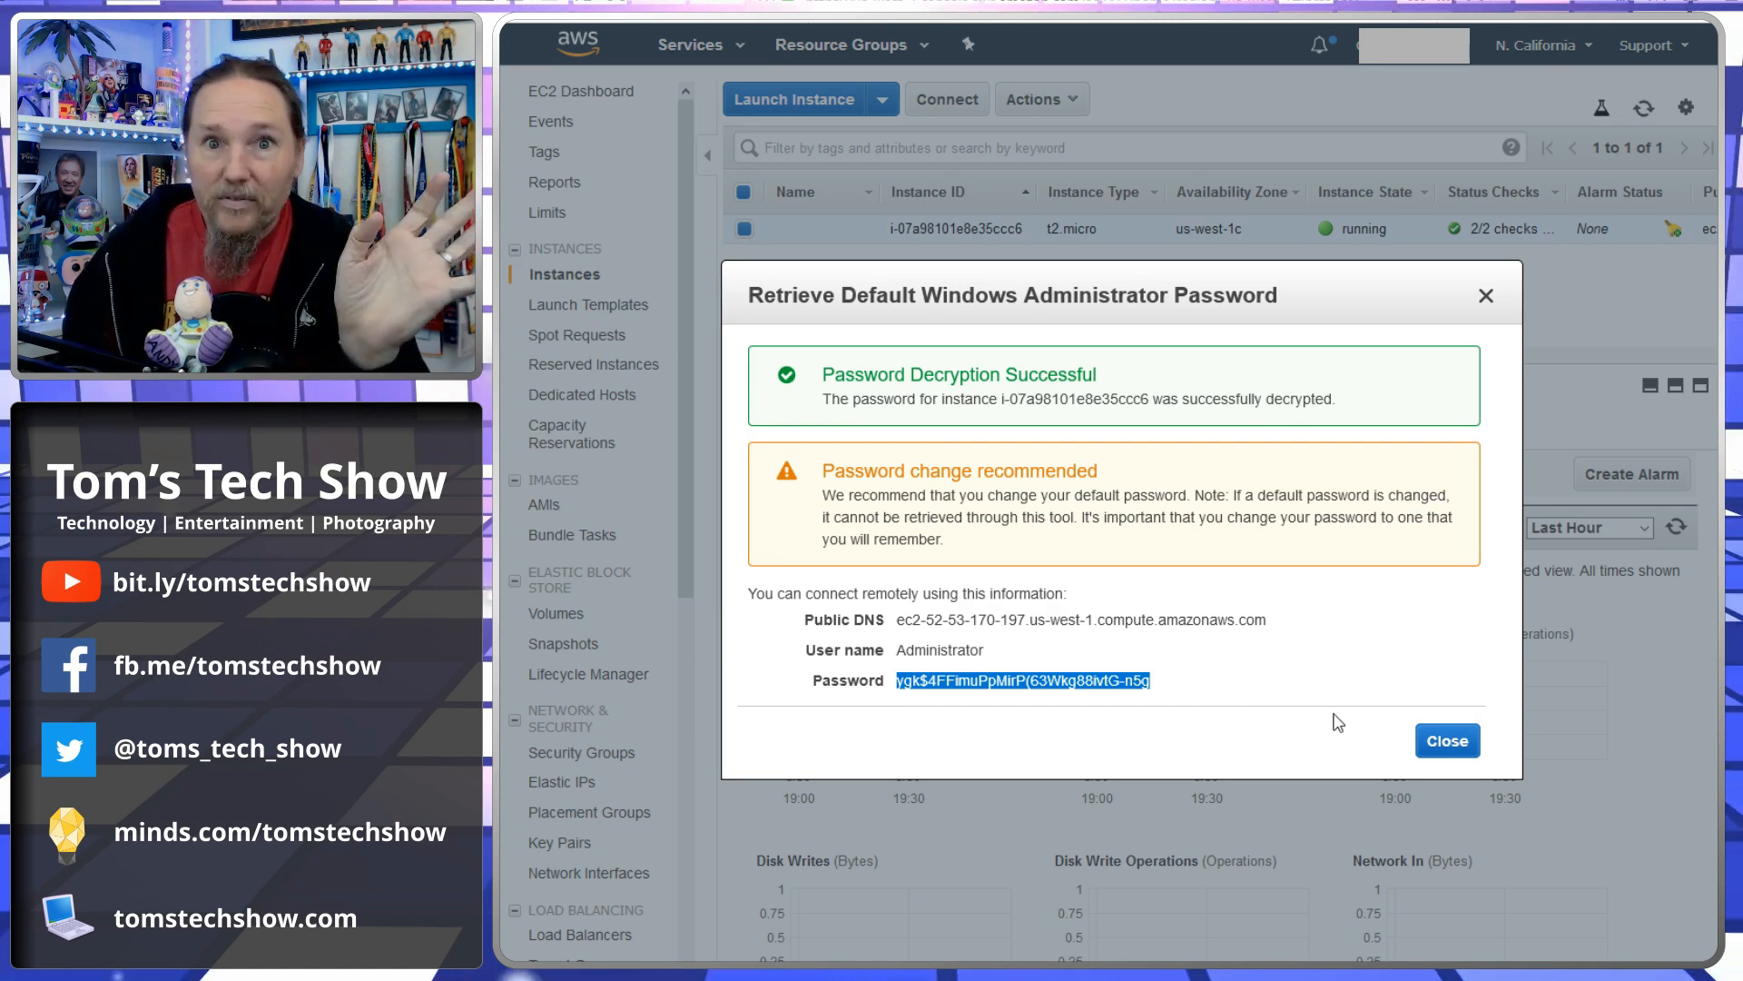
left_click(1449, 747)
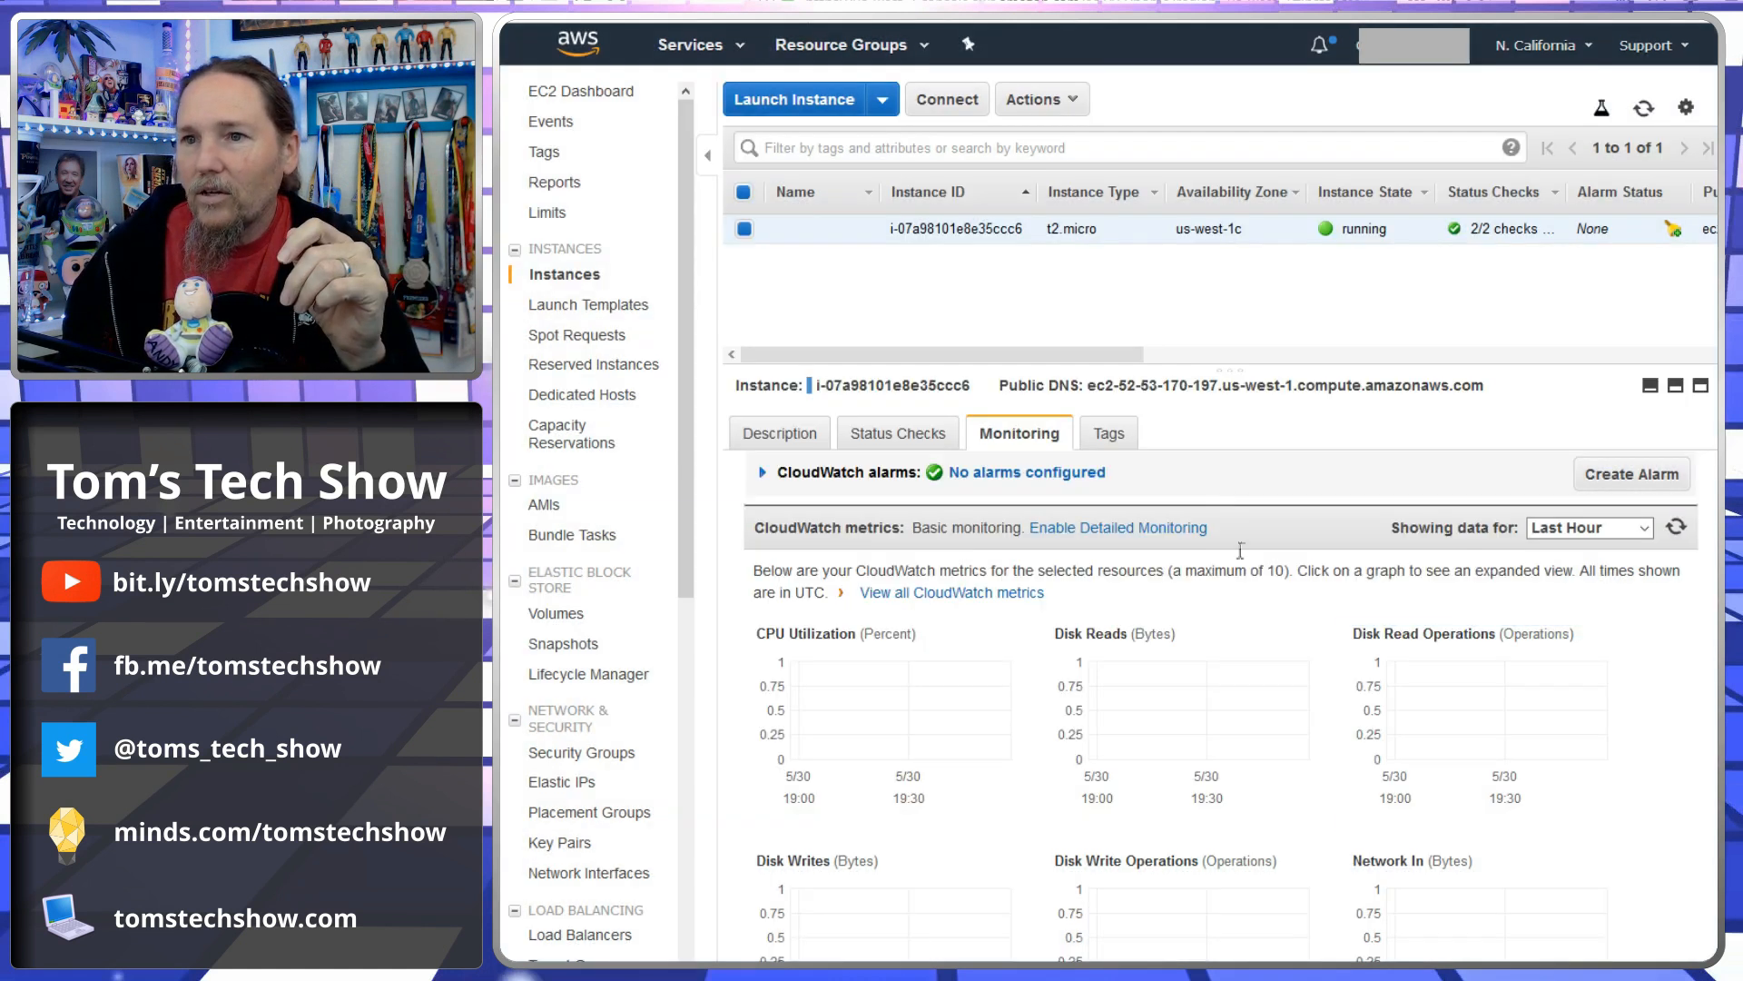
- Connect to the instance through Remote Desktop and enlarge the remote session window
left_click(1065, 100)
left_click(1094, 138)
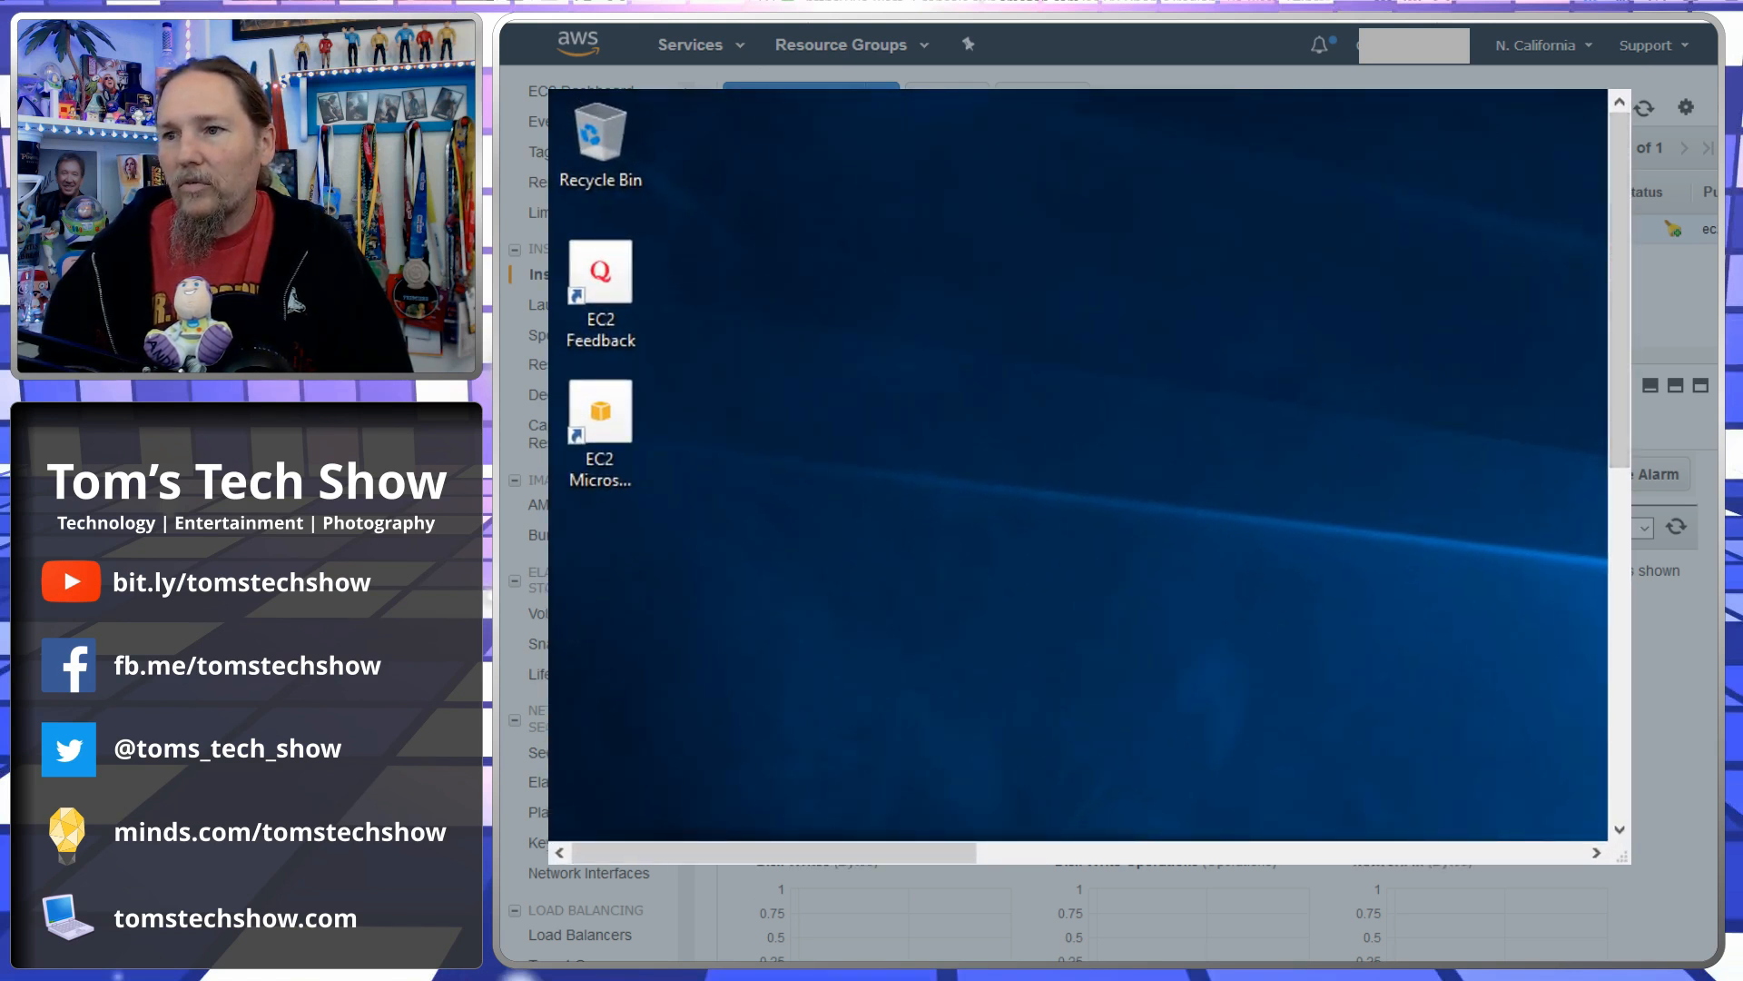
left_click_drag(1624, 859, 1715, 944)
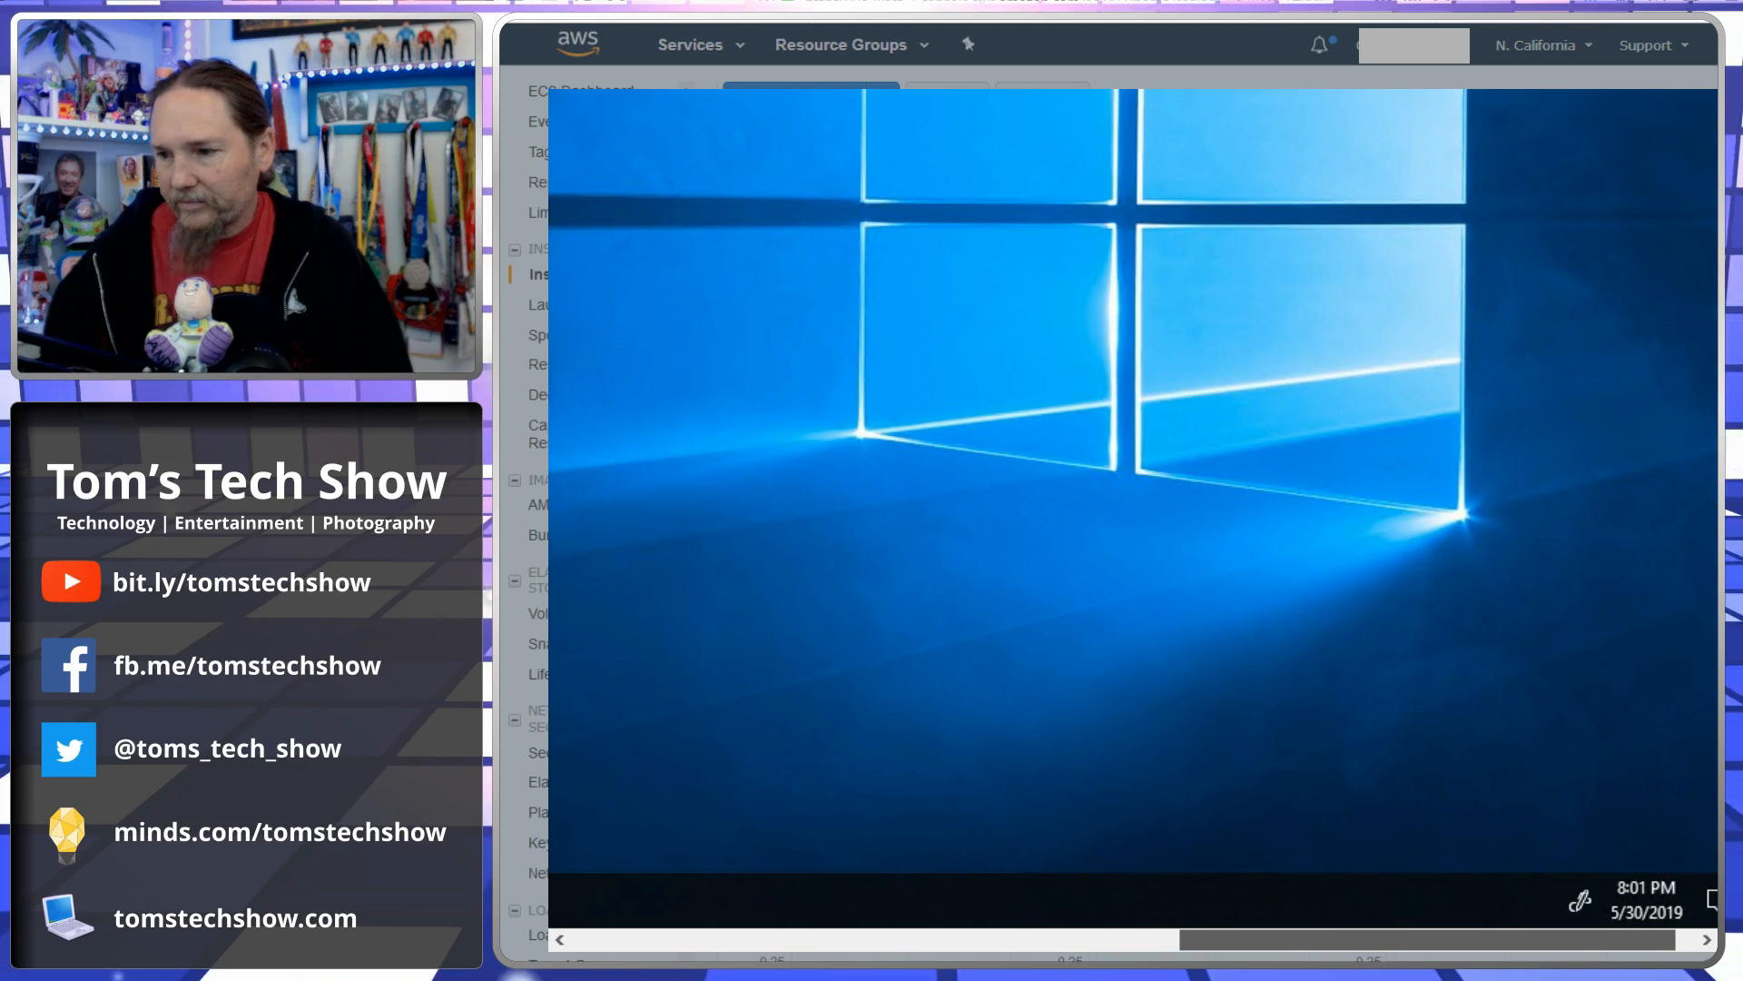
left_click_drag(1545, 937, 936, 934)
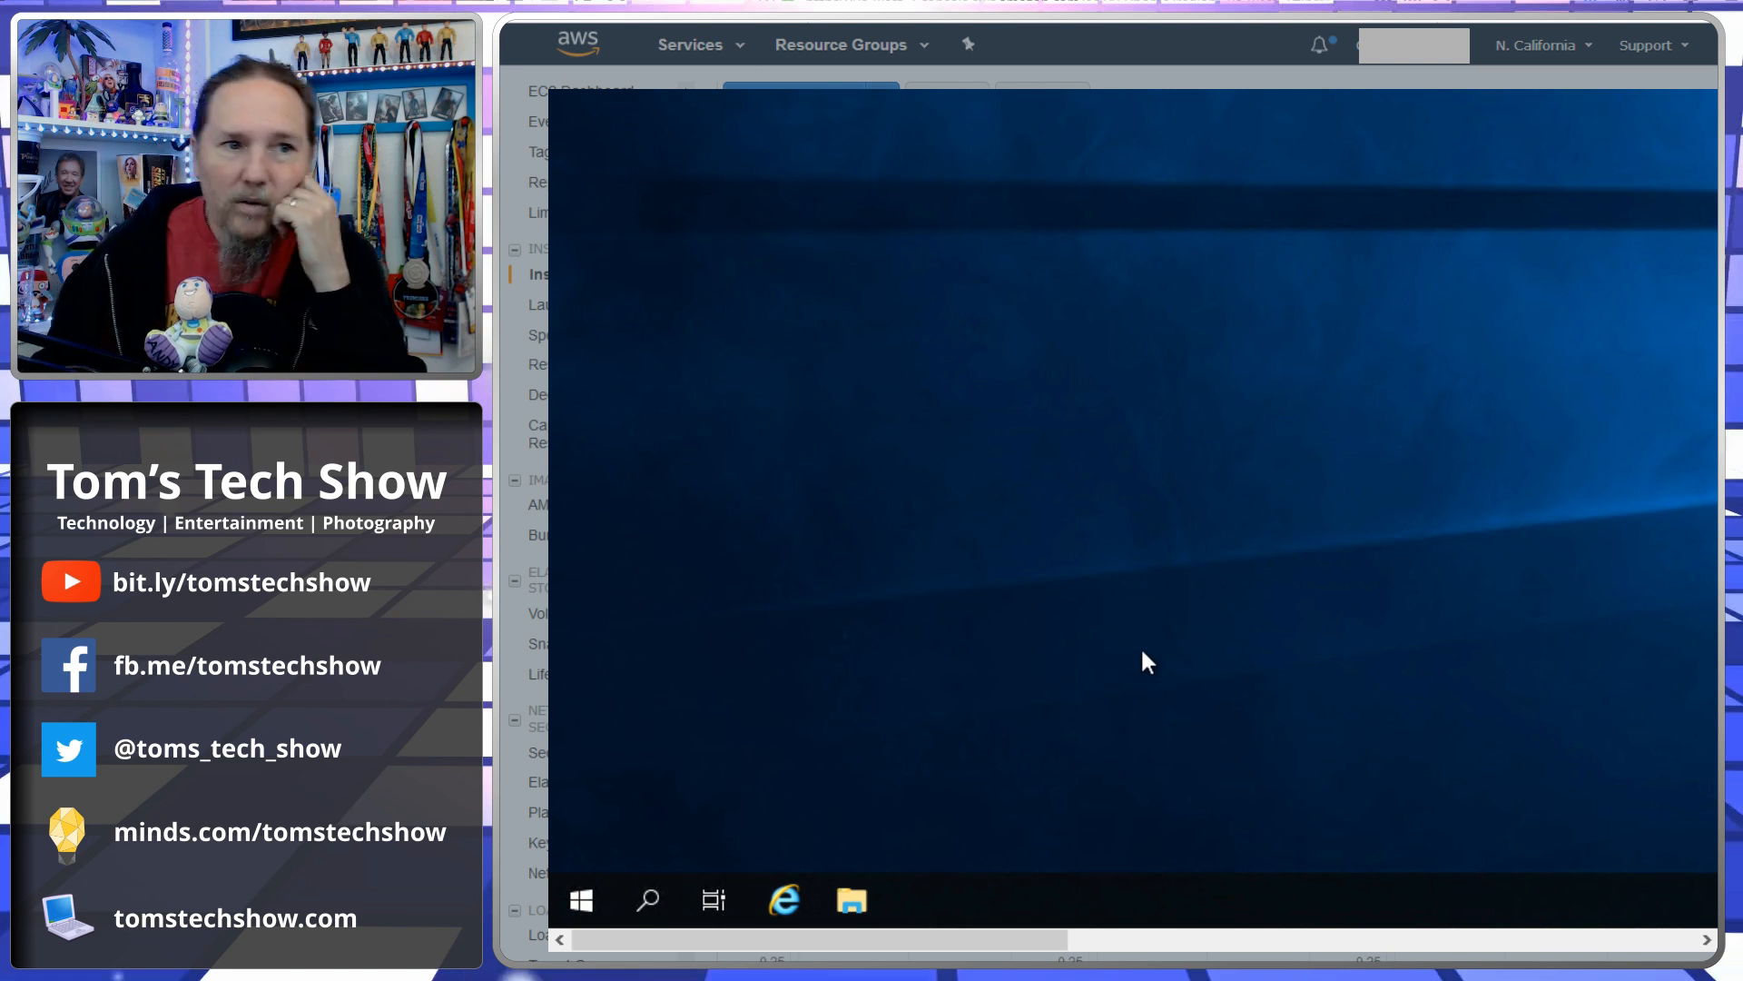
- Browse the remote server's Documents folder and desktop shortcuts in File Explorer, then close the open windows
left_click(852, 901)
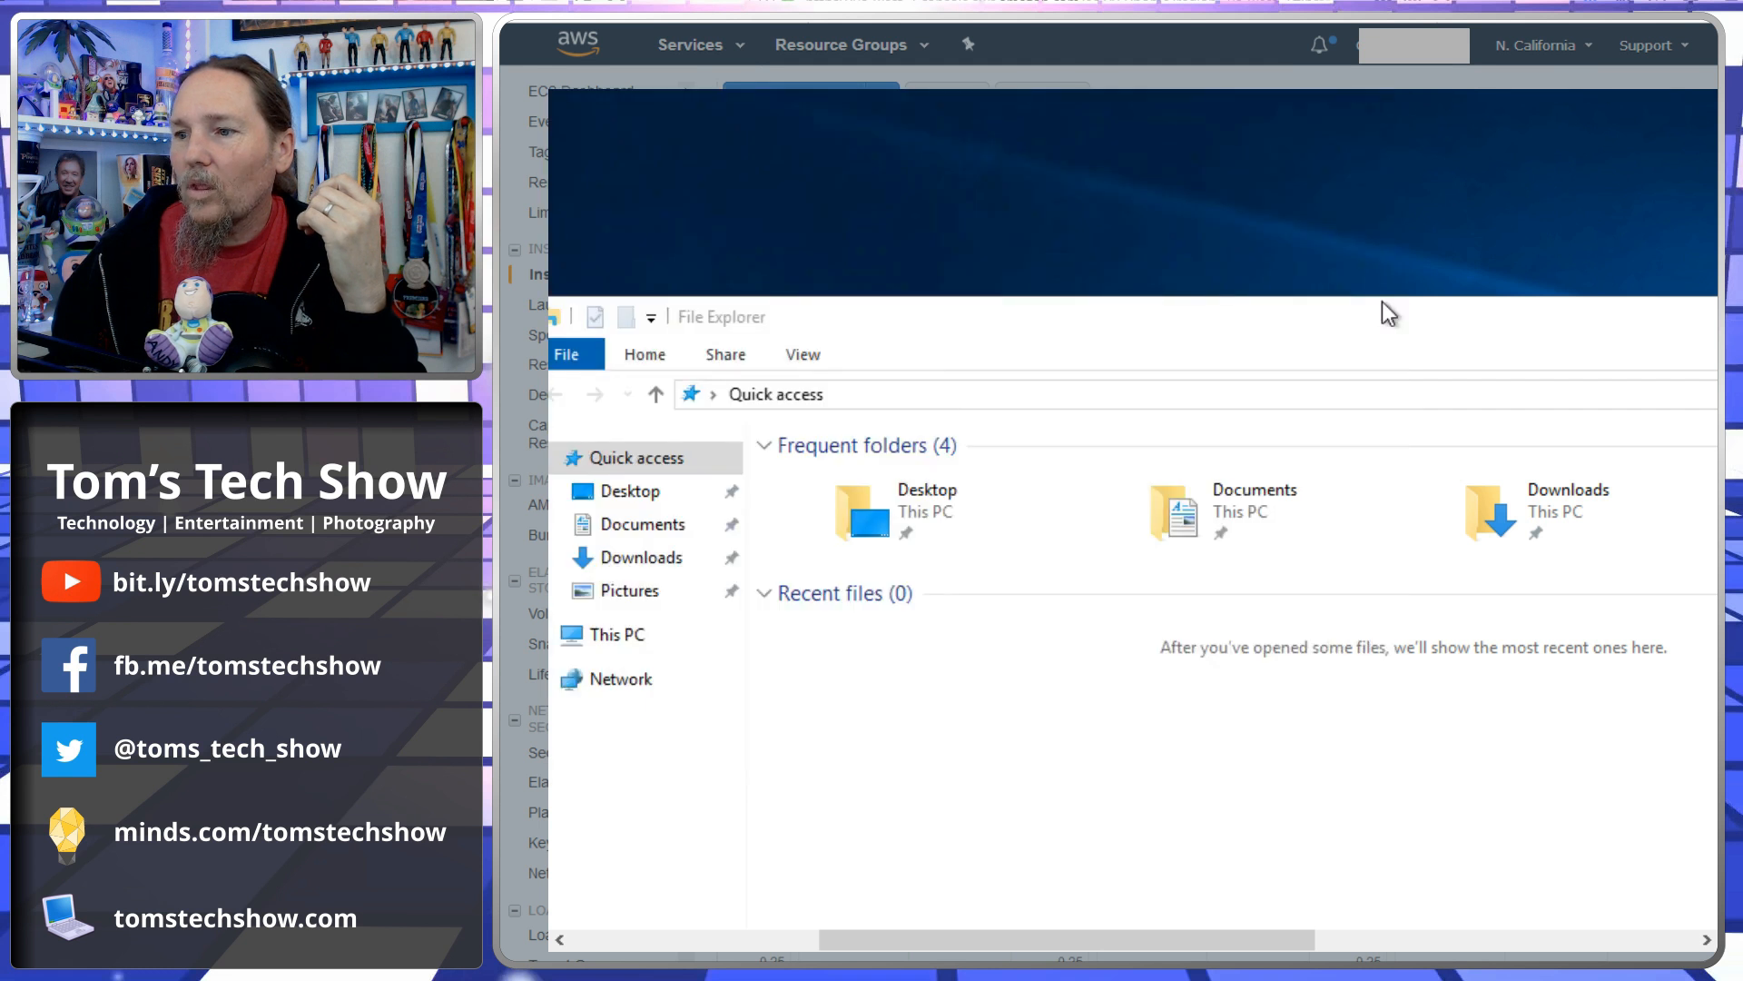
left_click(821, 416)
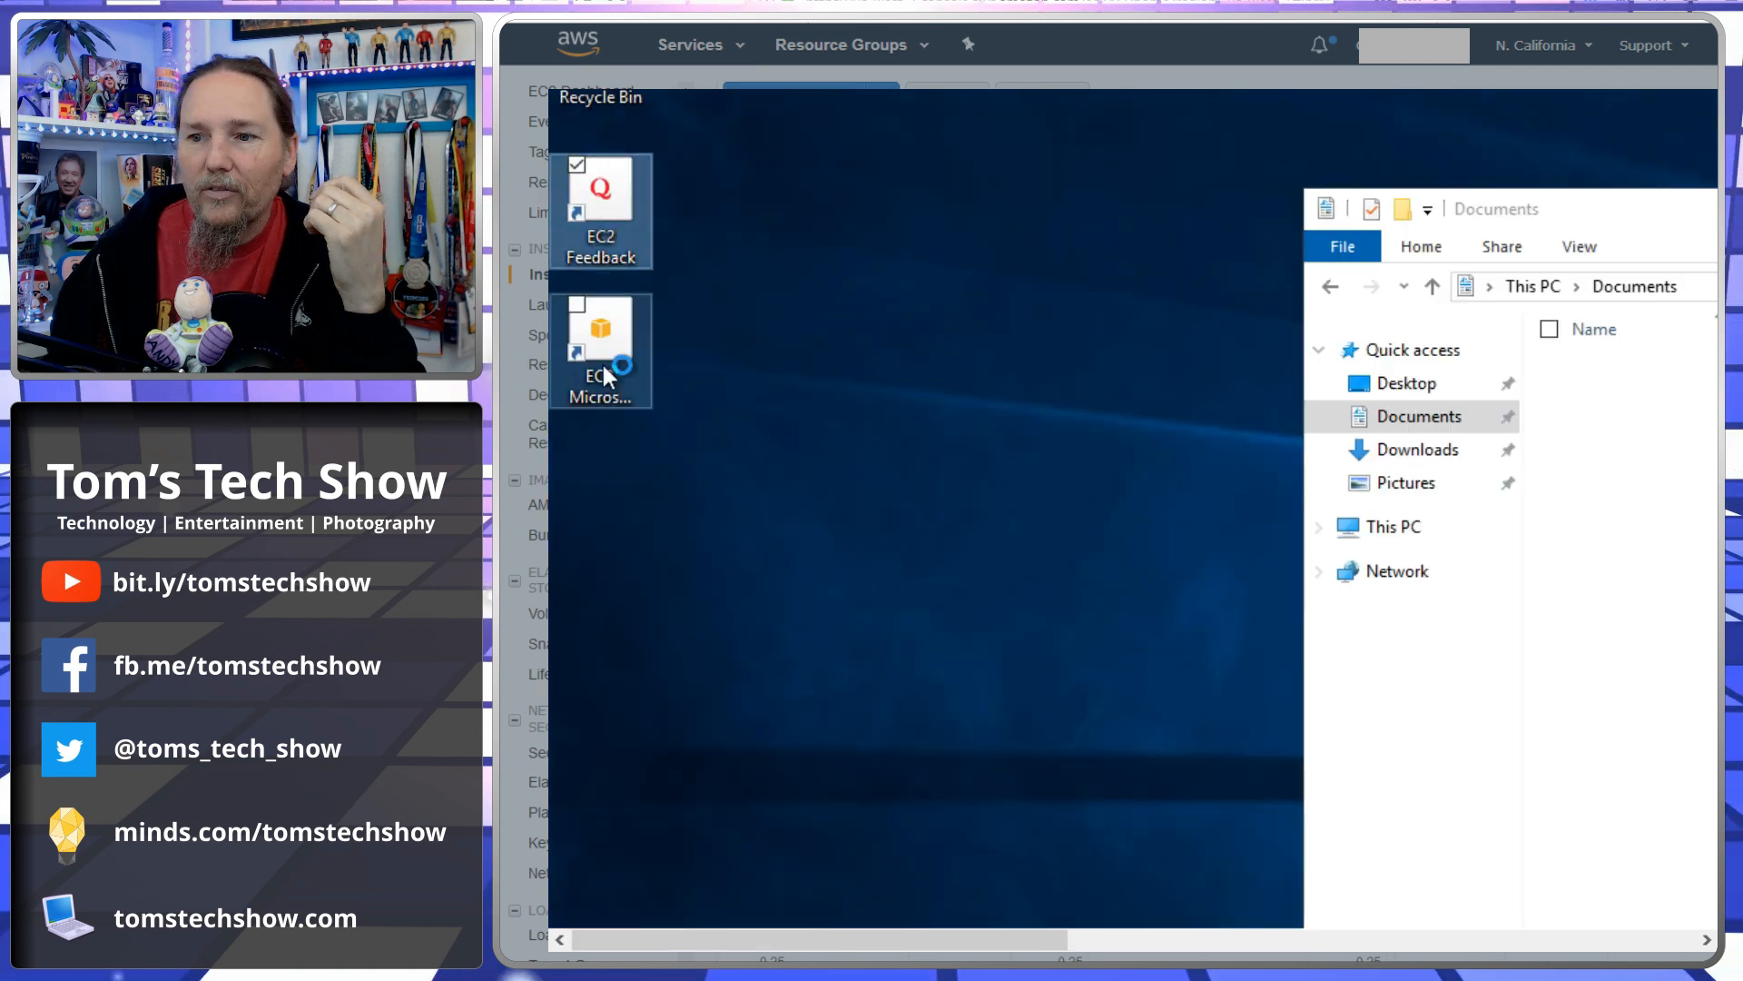
double_click(601, 364)
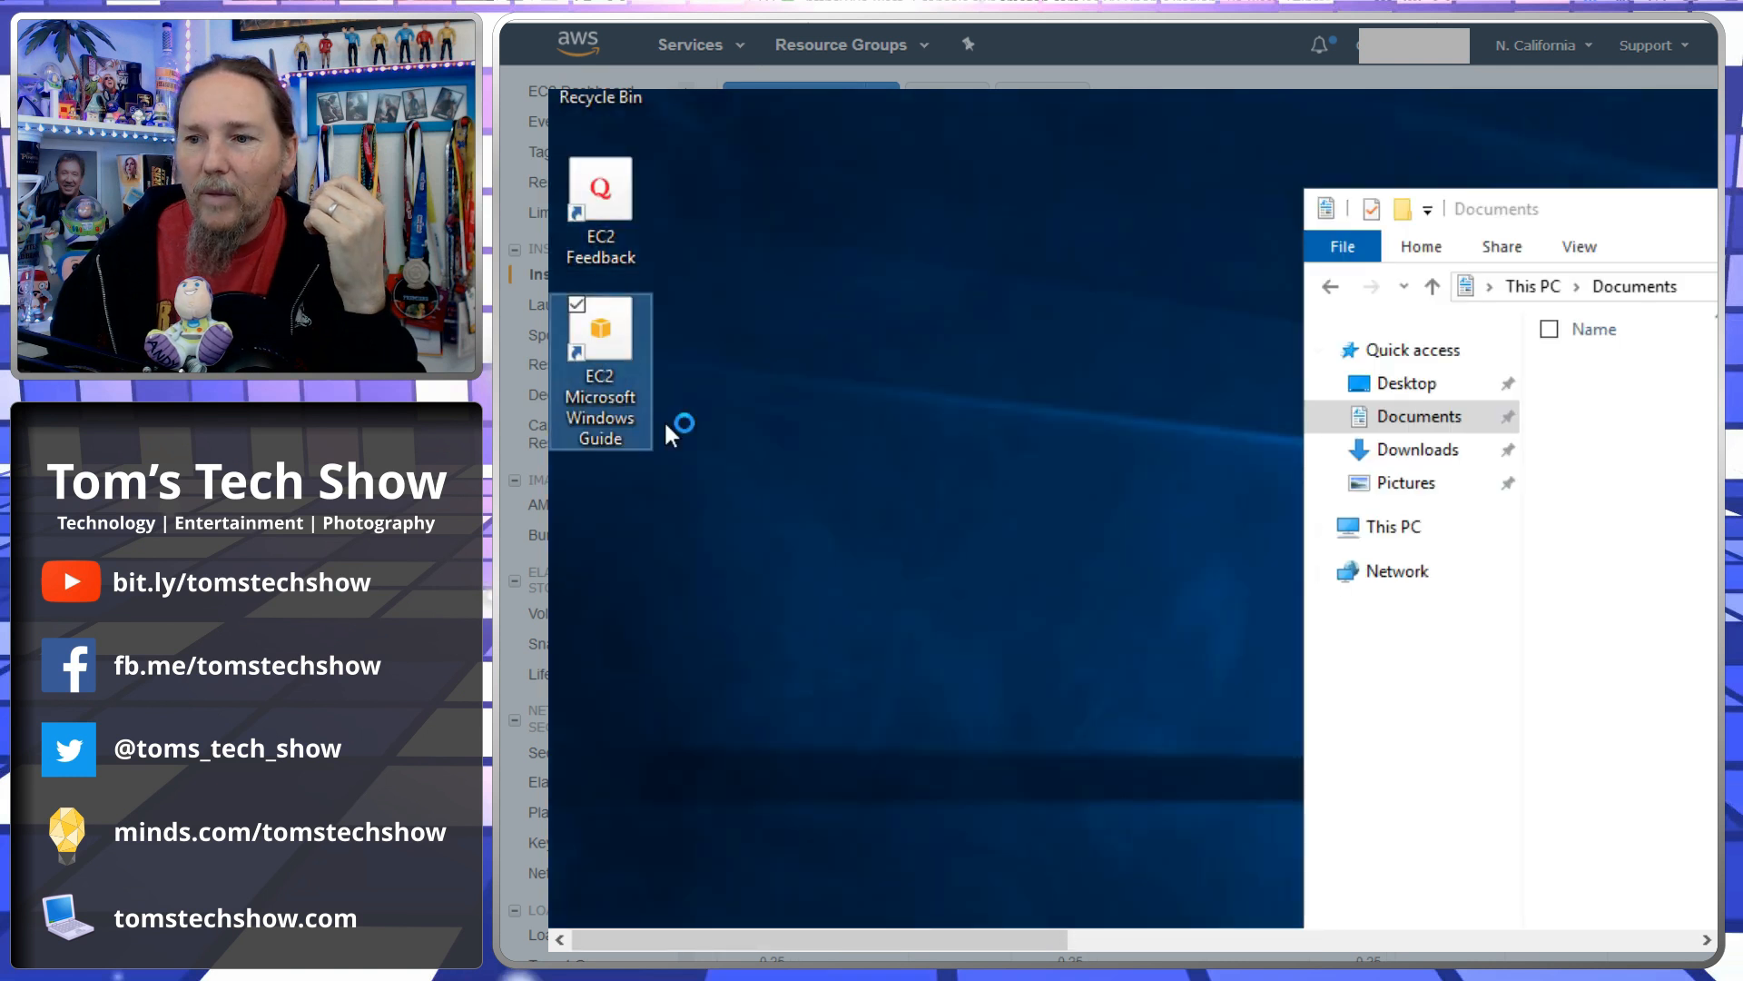
left_click_drag(1460, 218, 844, 215)
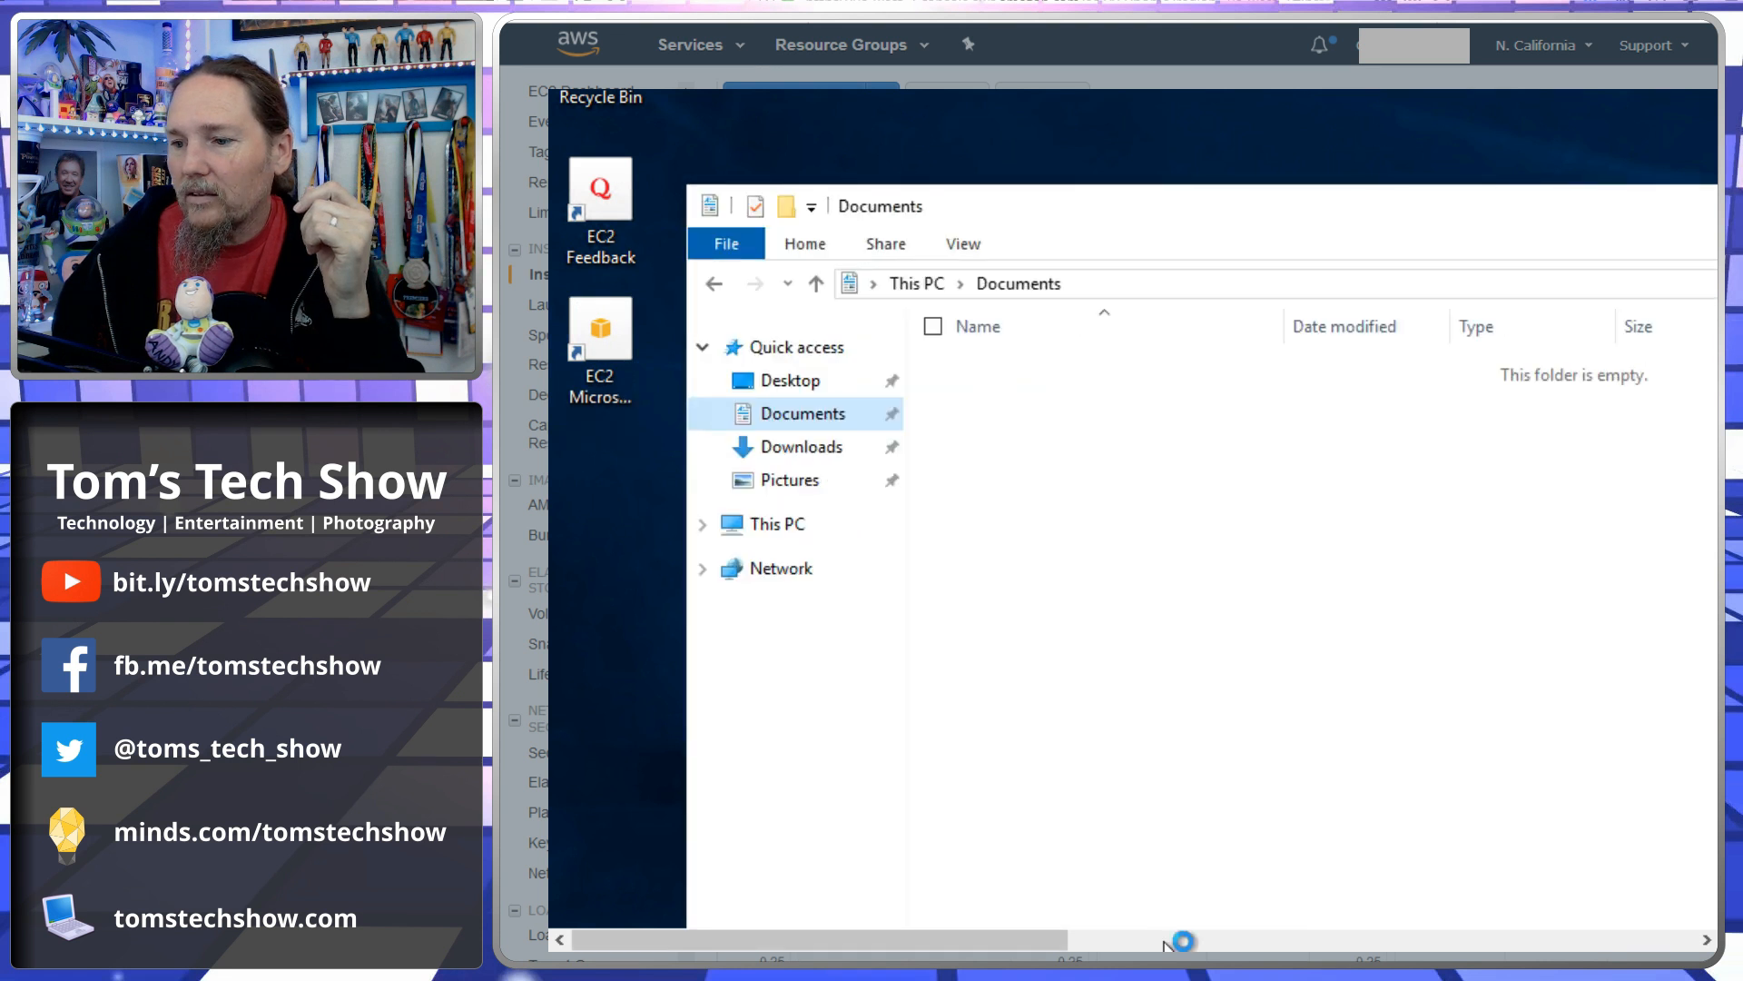
left_click(1167, 941)
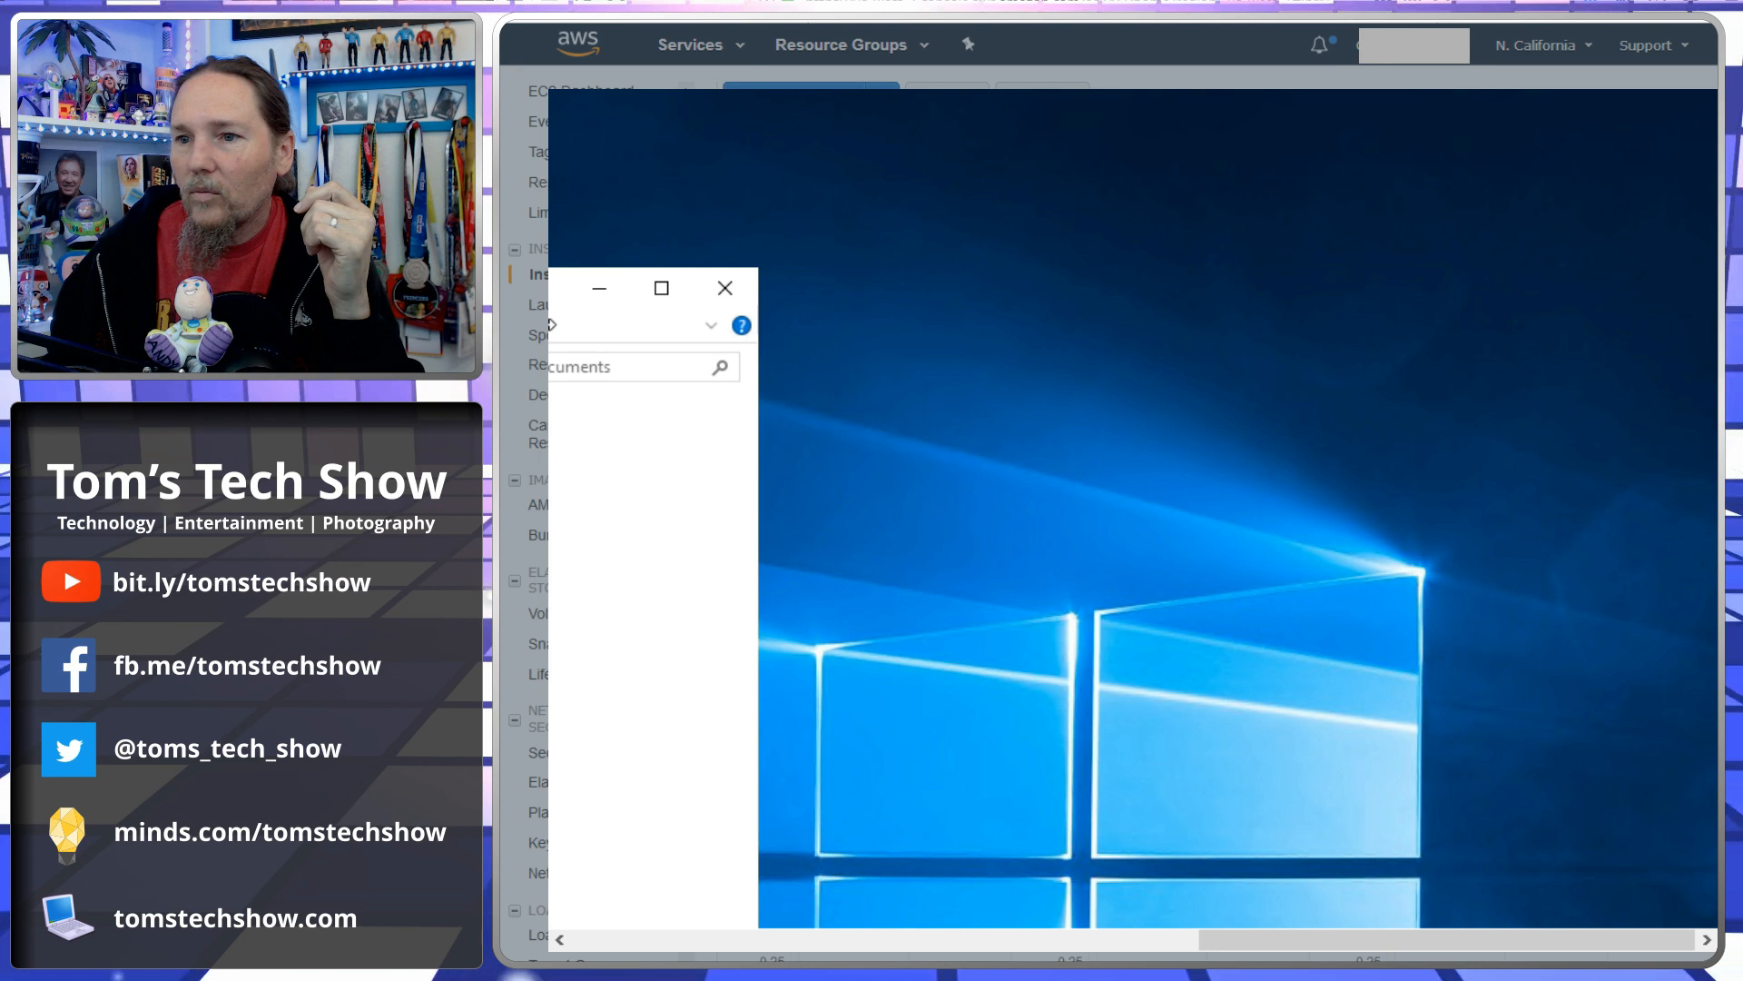
left_click(724, 288)
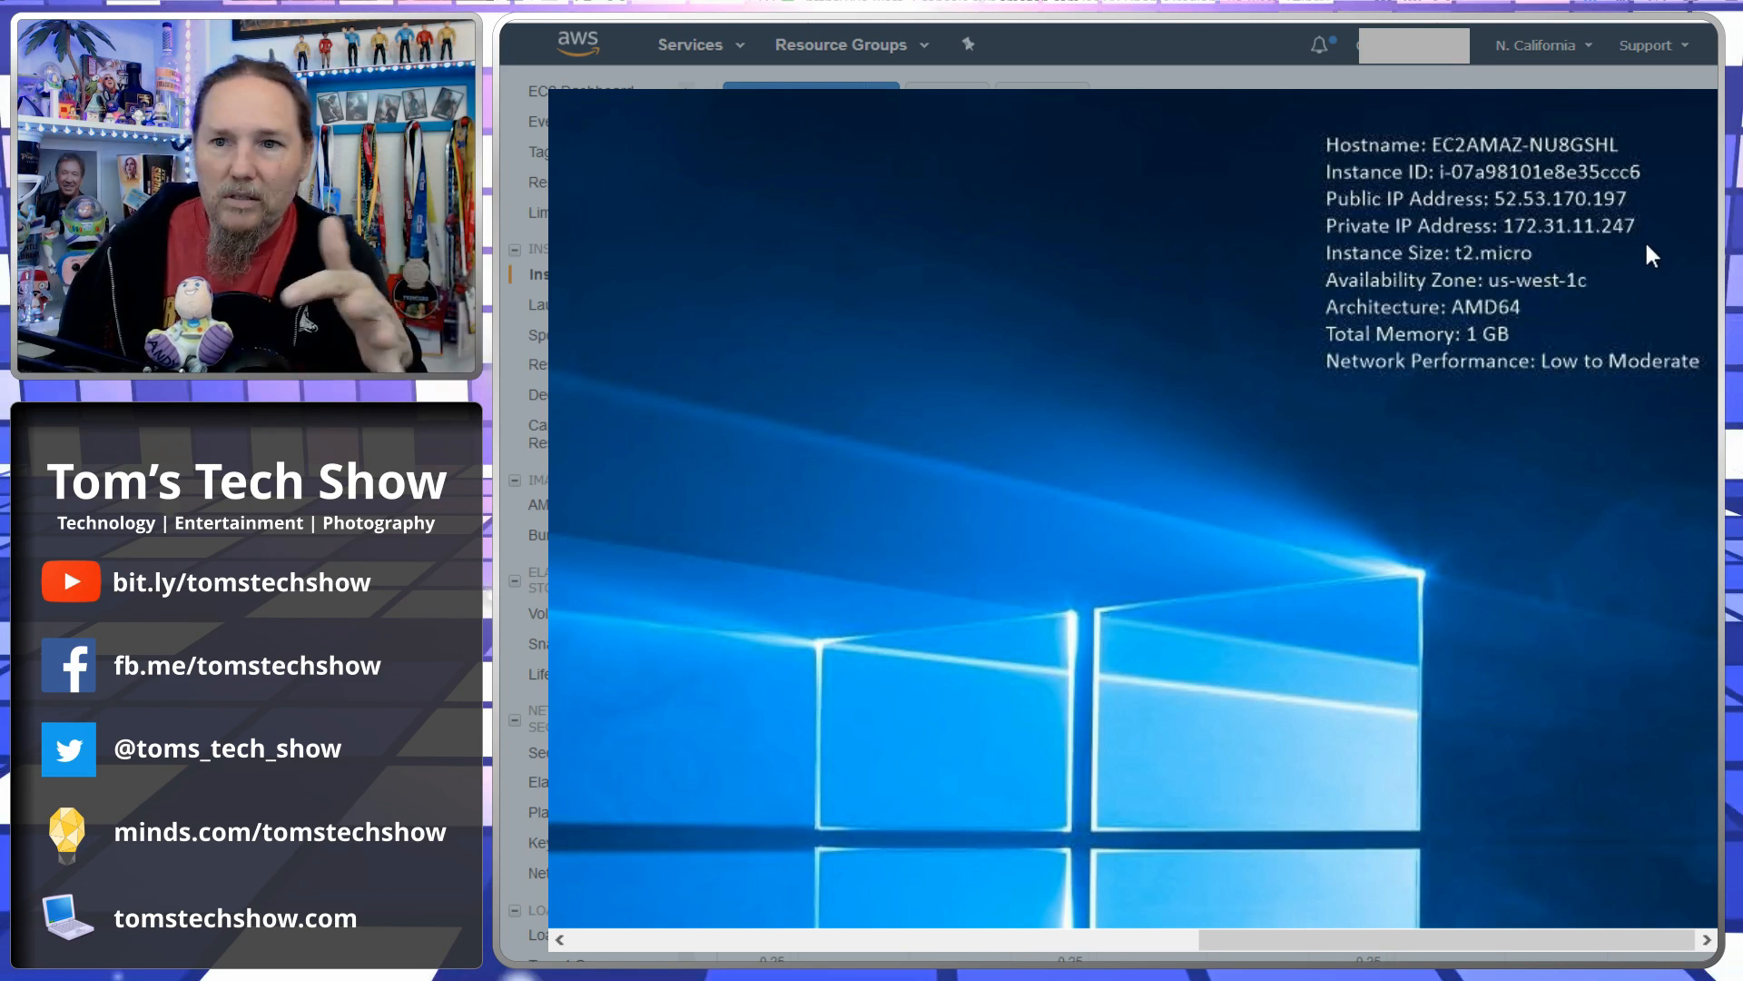
- End the remote desktop session and close the Connect To Your Instance dialog
left_click(1587, 88)
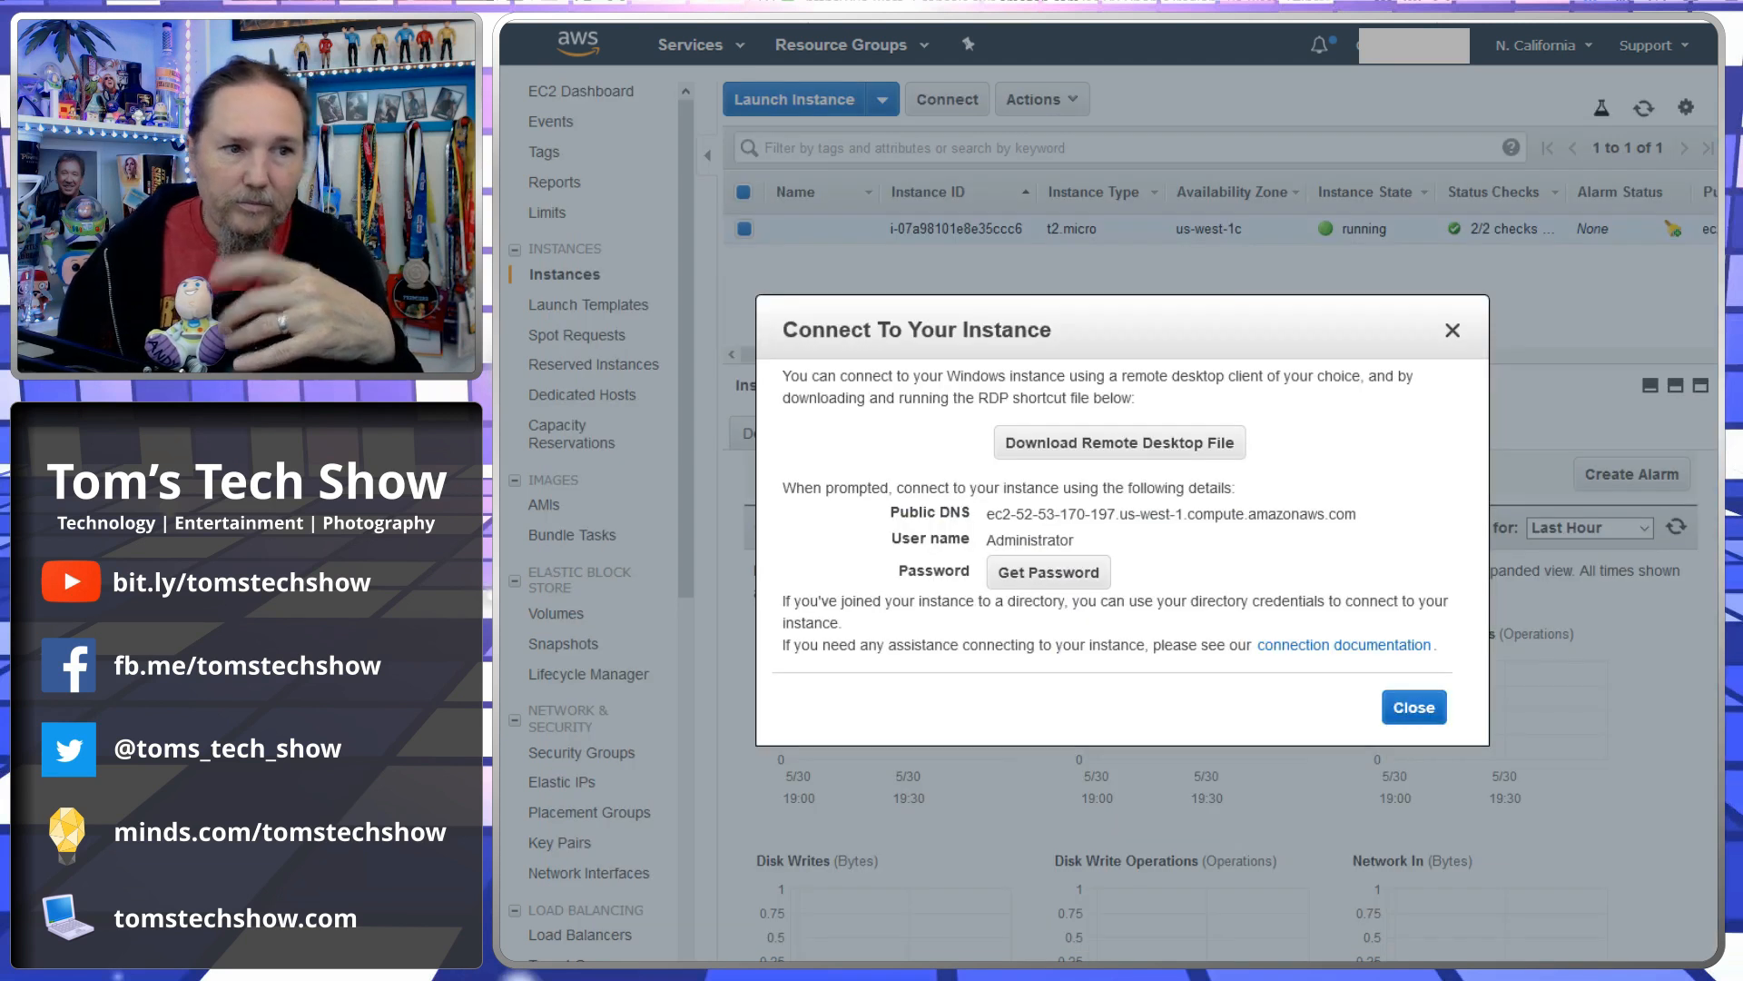
left_click(1414, 707)
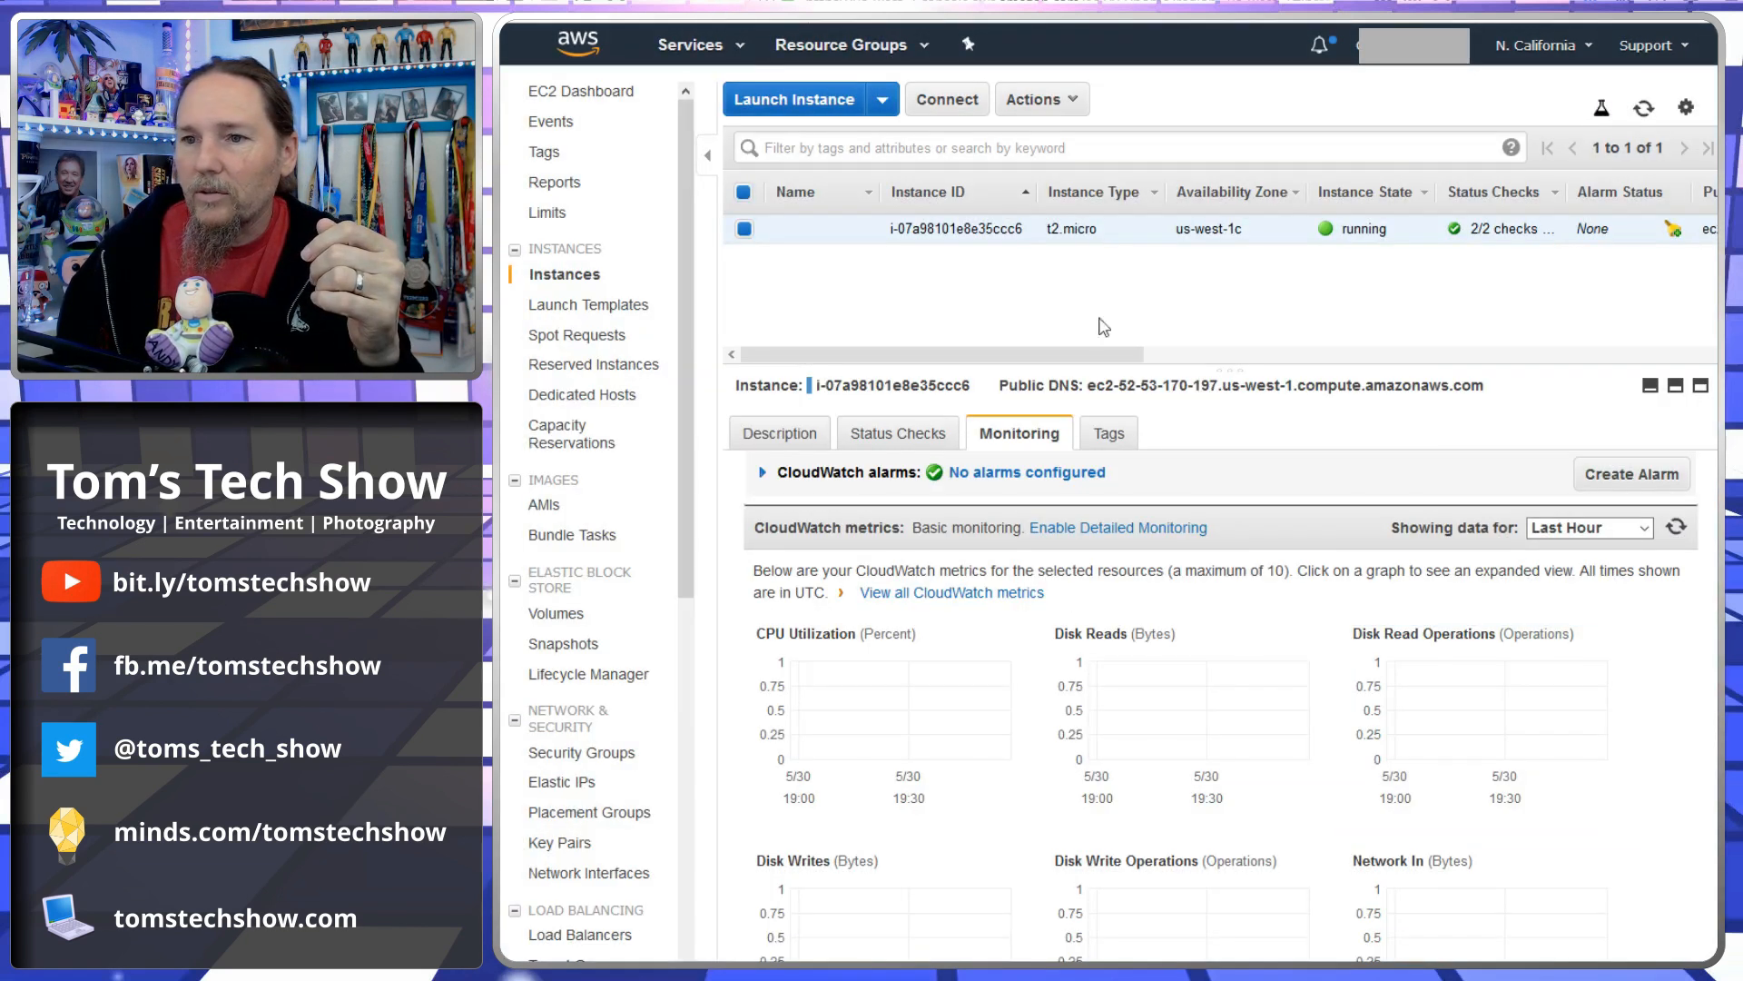
- Stop the running instance through its instance state actions and confirm
left_click_drag(1079, 357, 1314, 359)
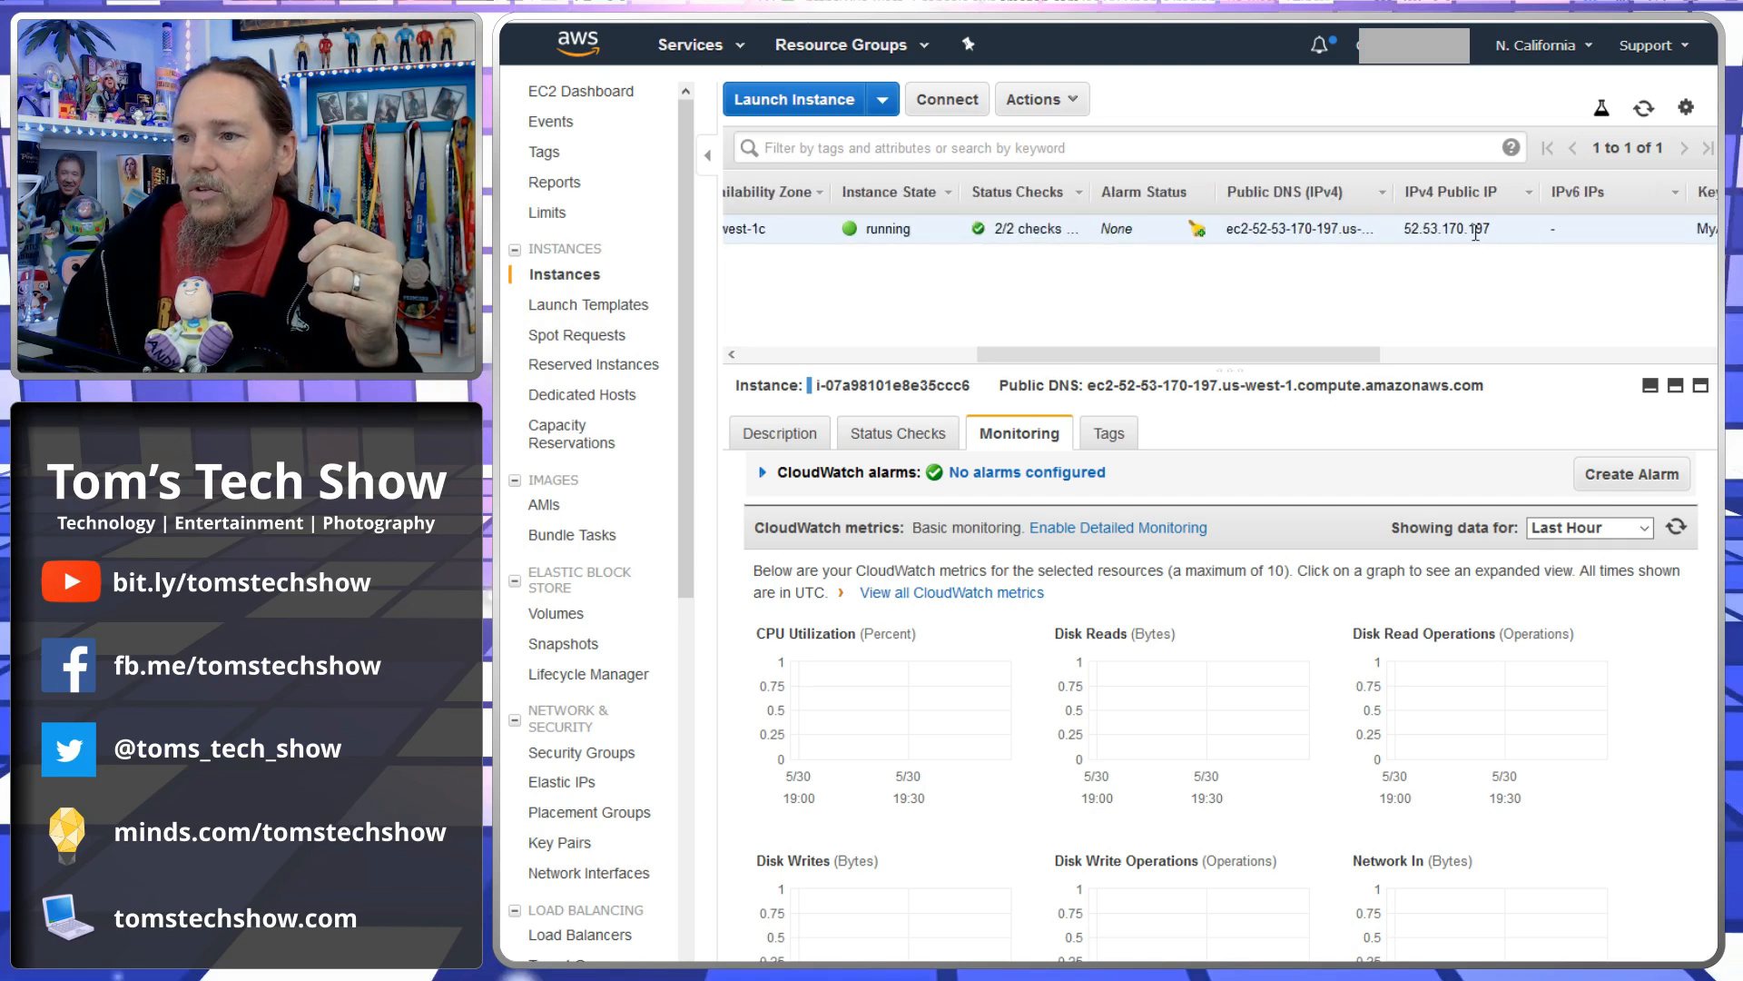
left_click_drag(1164, 360, 1081, 359)
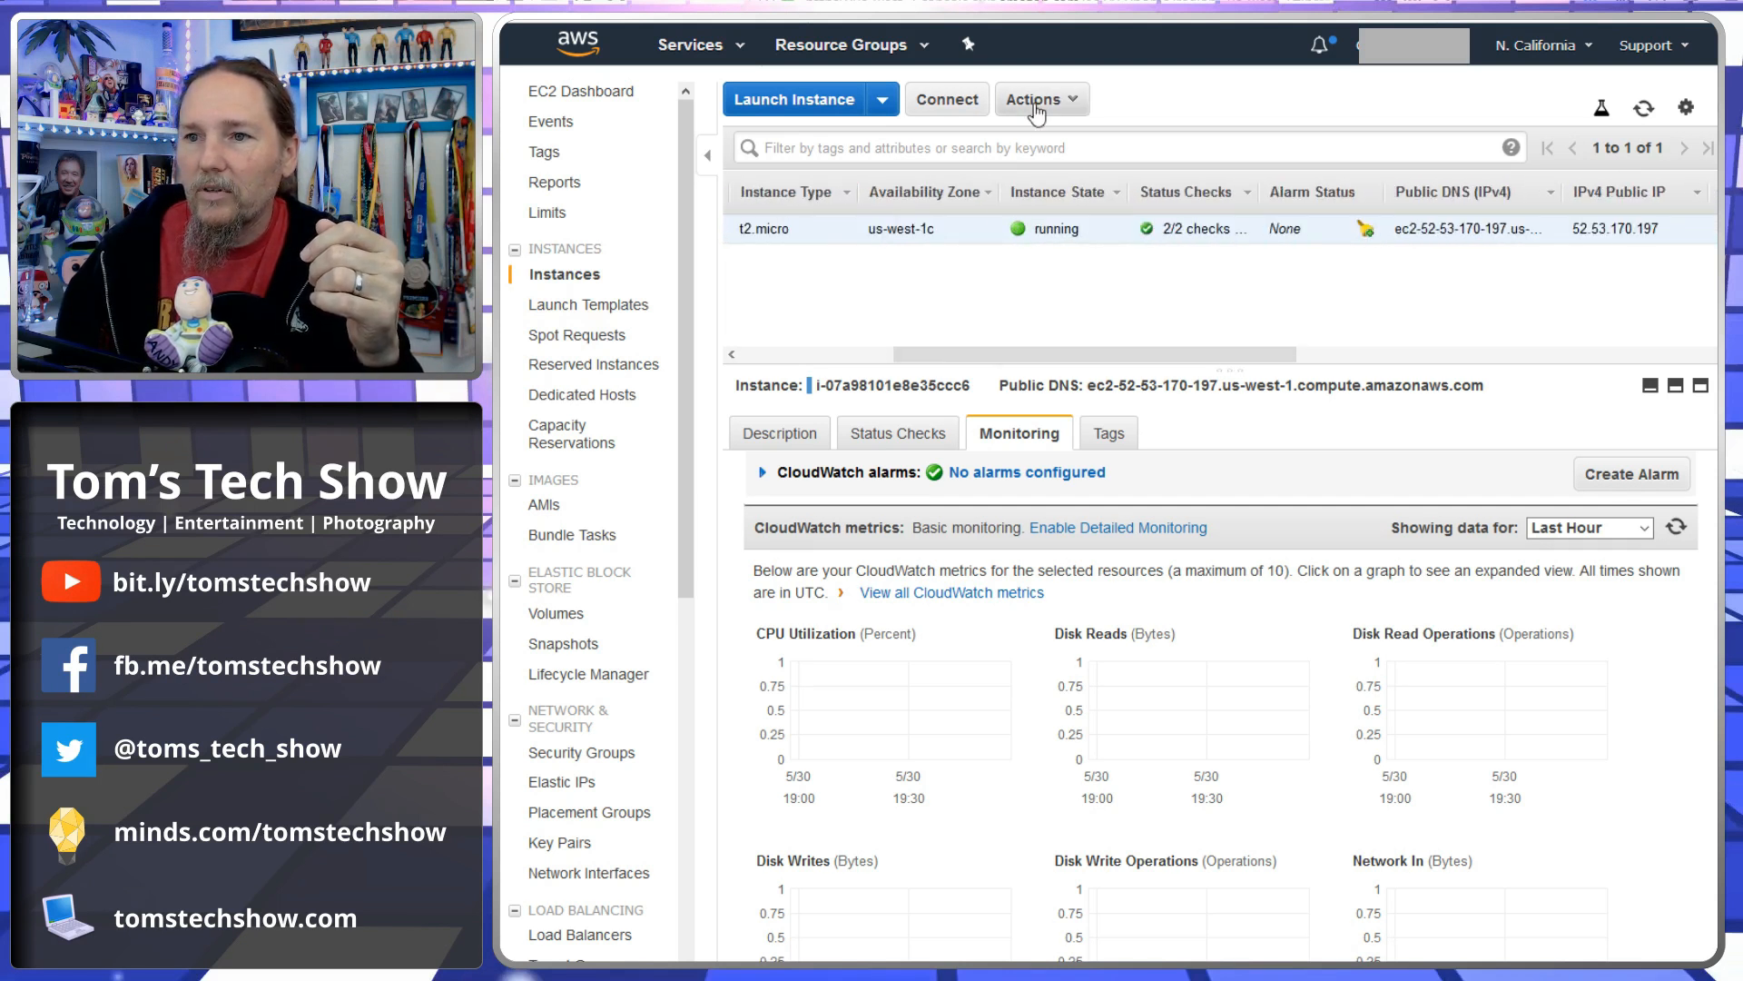
left_click(1041, 99)
mouse_move(1126, 247)
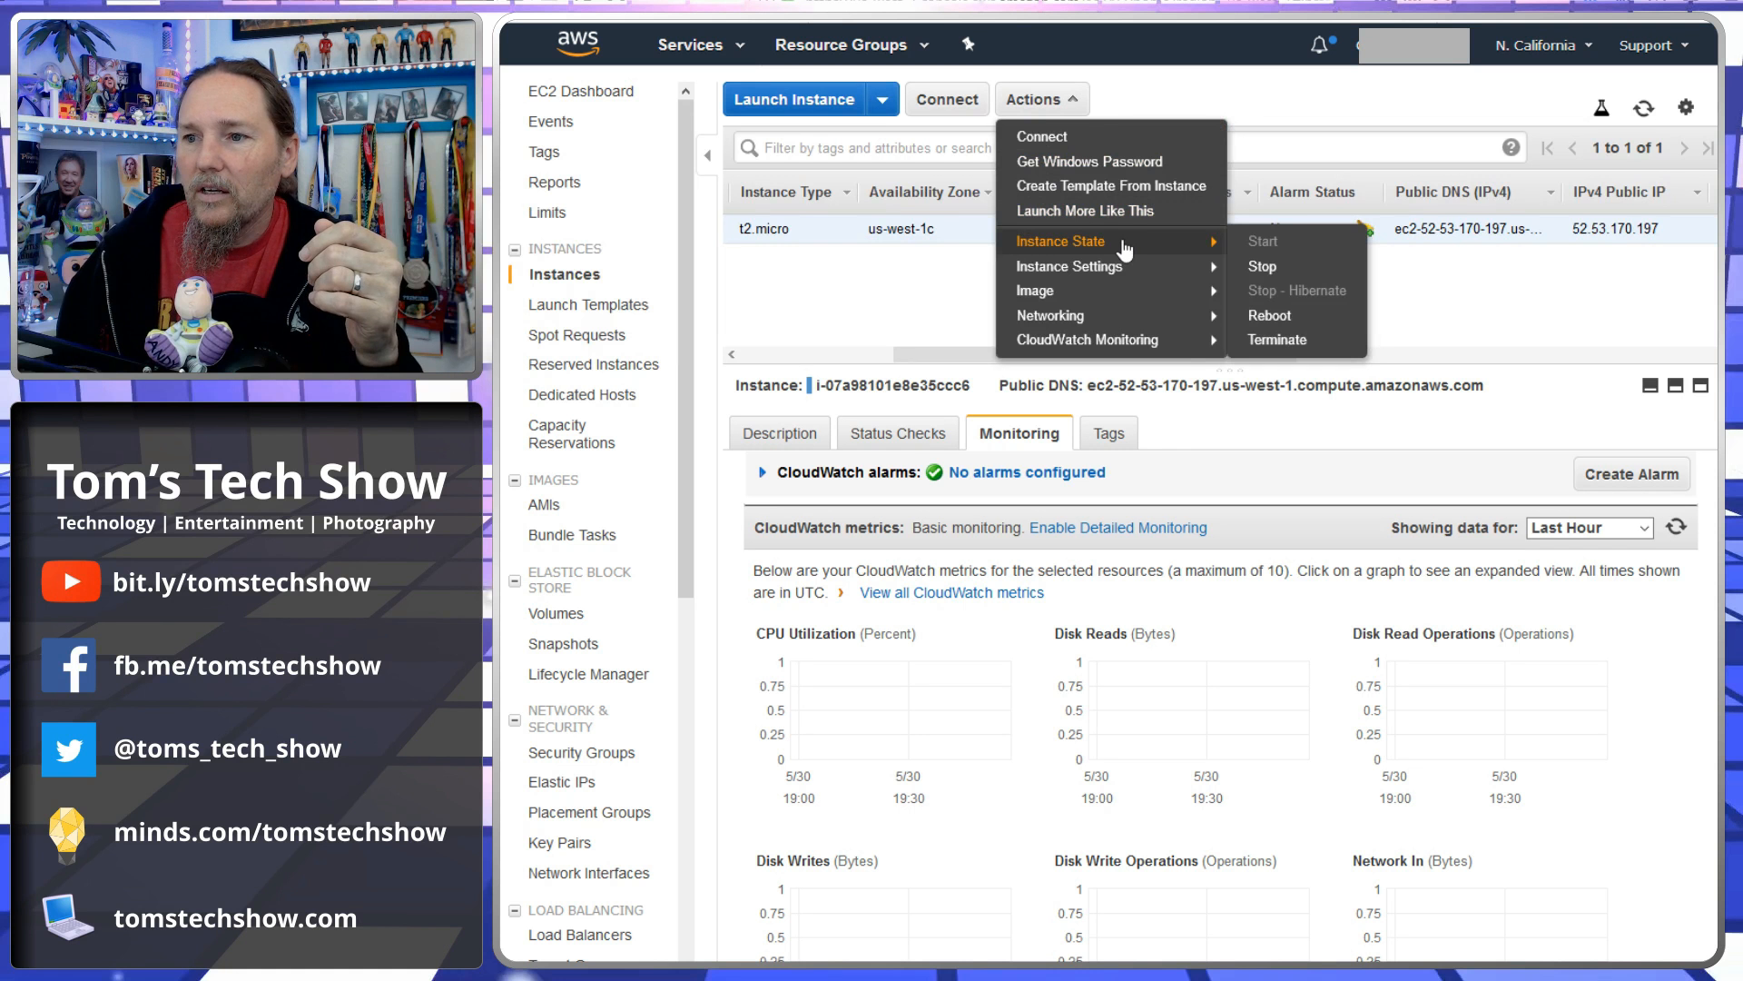
left_click(1267, 268)
left_click(1362, 650)
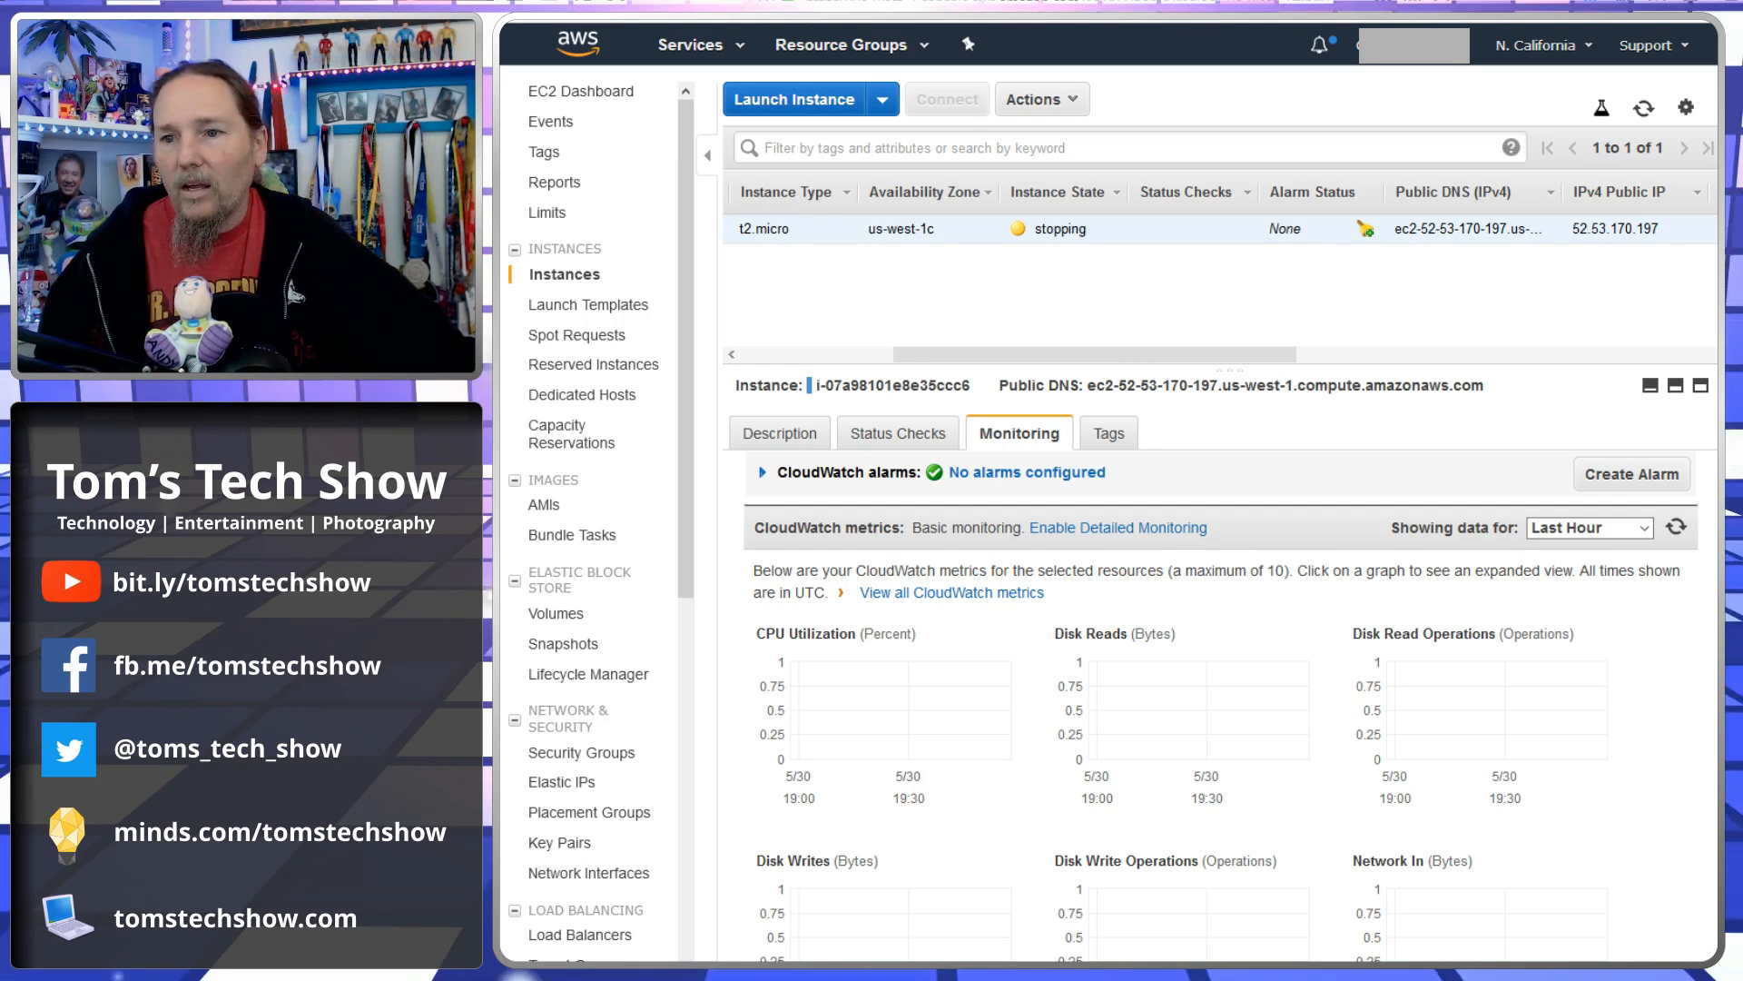
- Start the stopped instance again through its instance state actions and confirm
scroll(1541, 222, "right", 3)
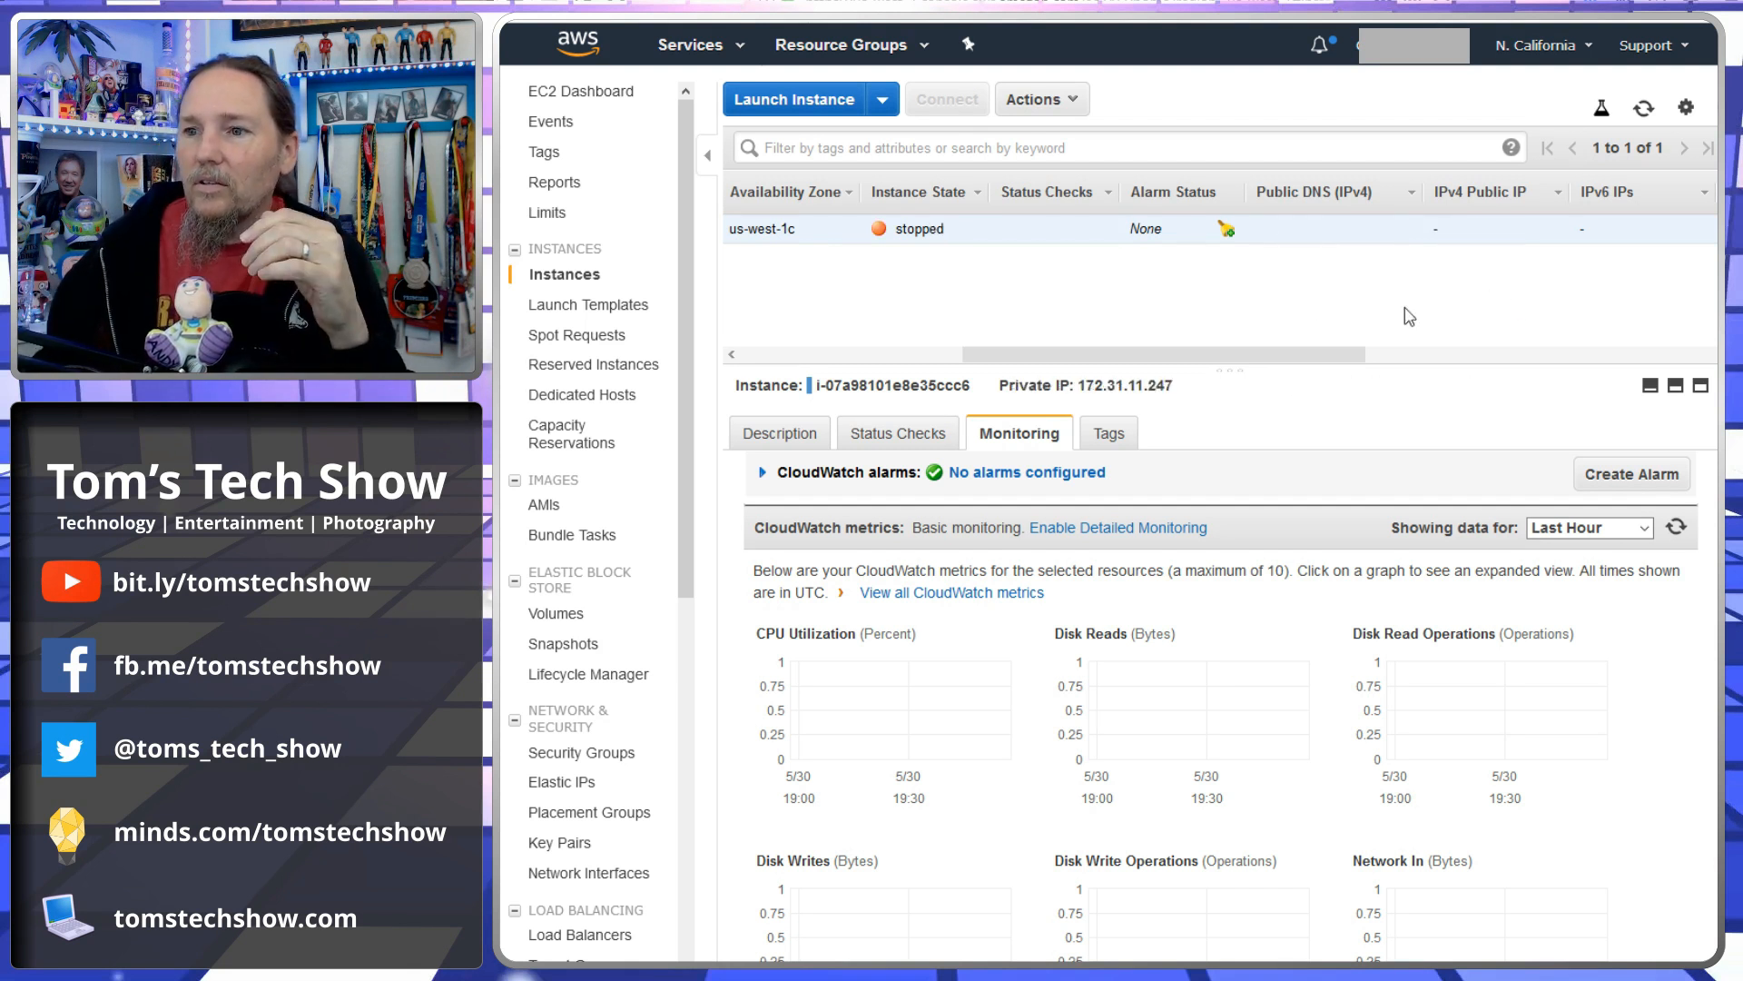
left_click_drag(1219, 354, 1408, 354)
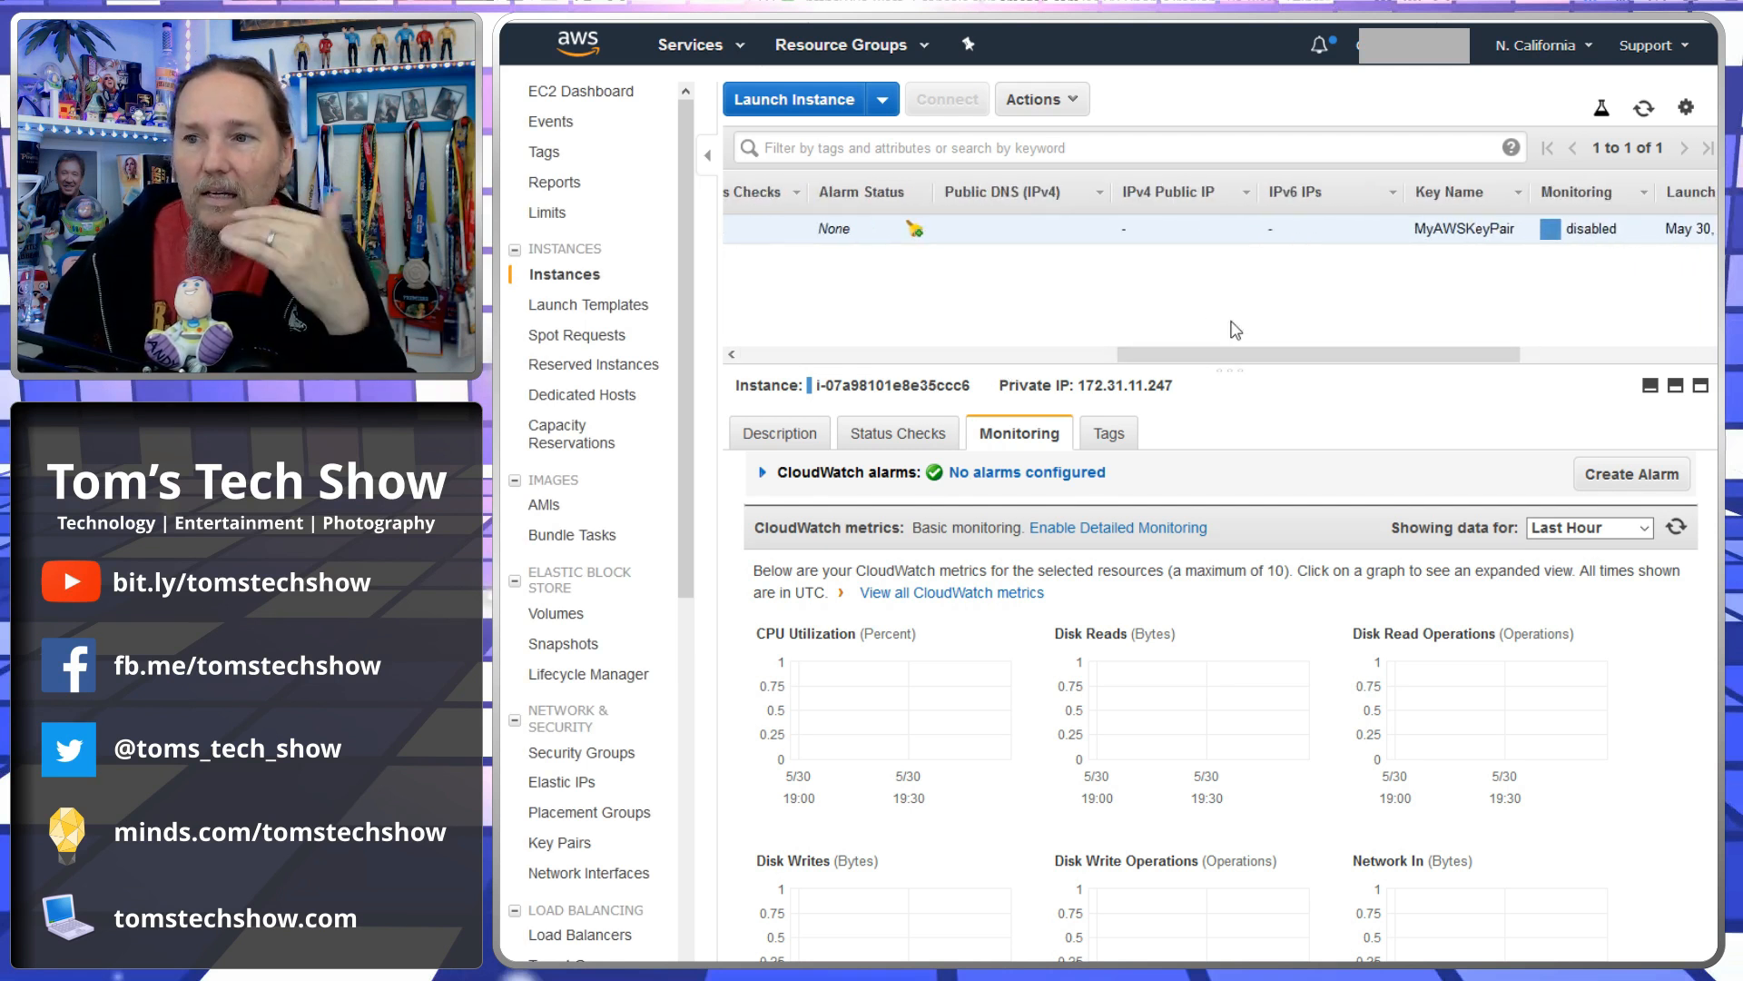
left_click_drag(1203, 363, 1032, 360)
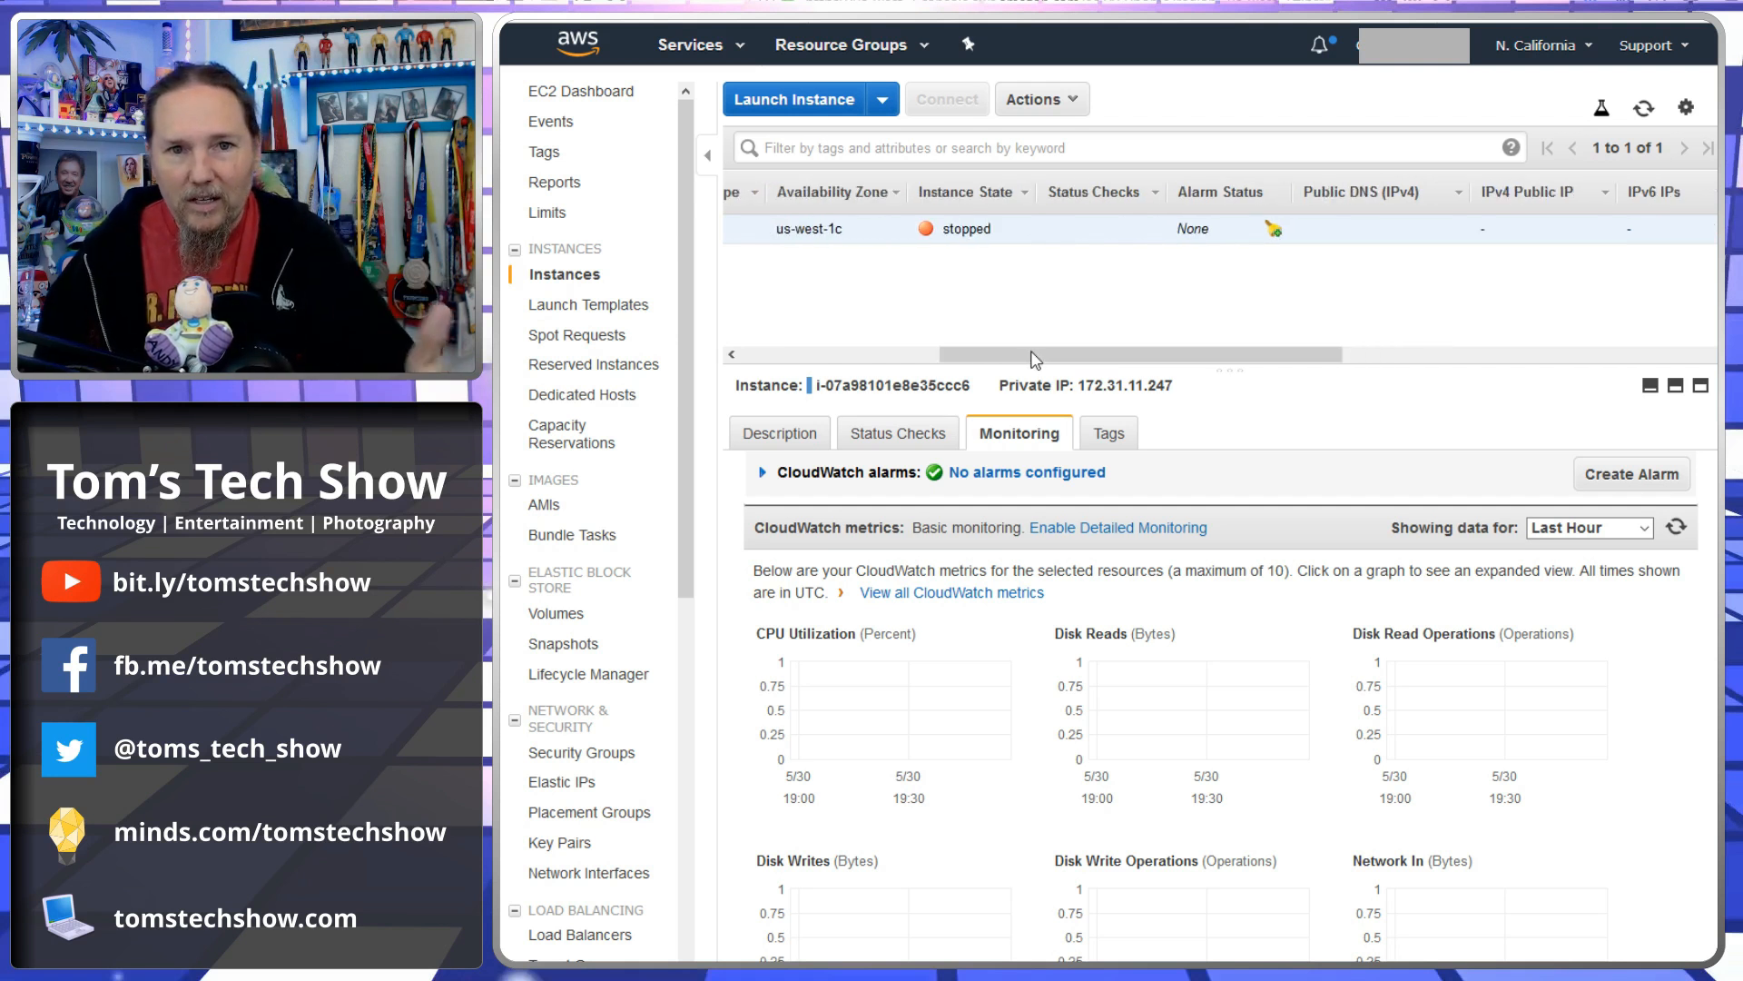
left_click(1041, 99)
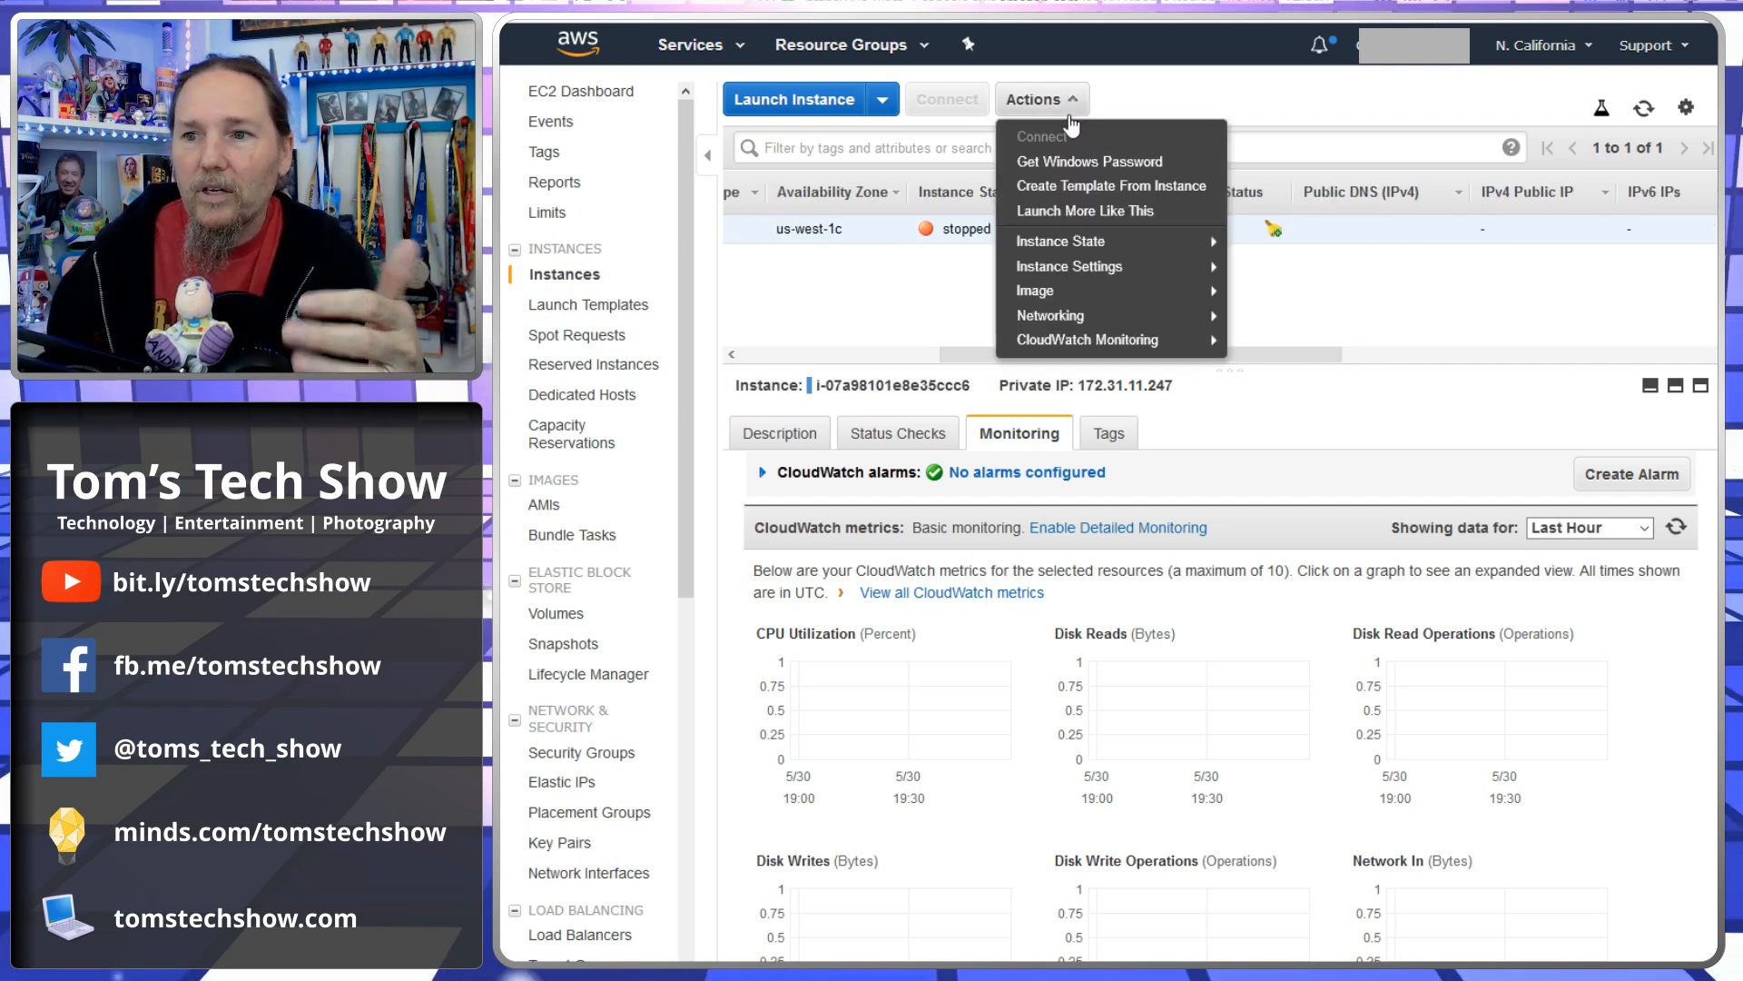
mouse_move(1090, 247)
left_click(1262, 240)
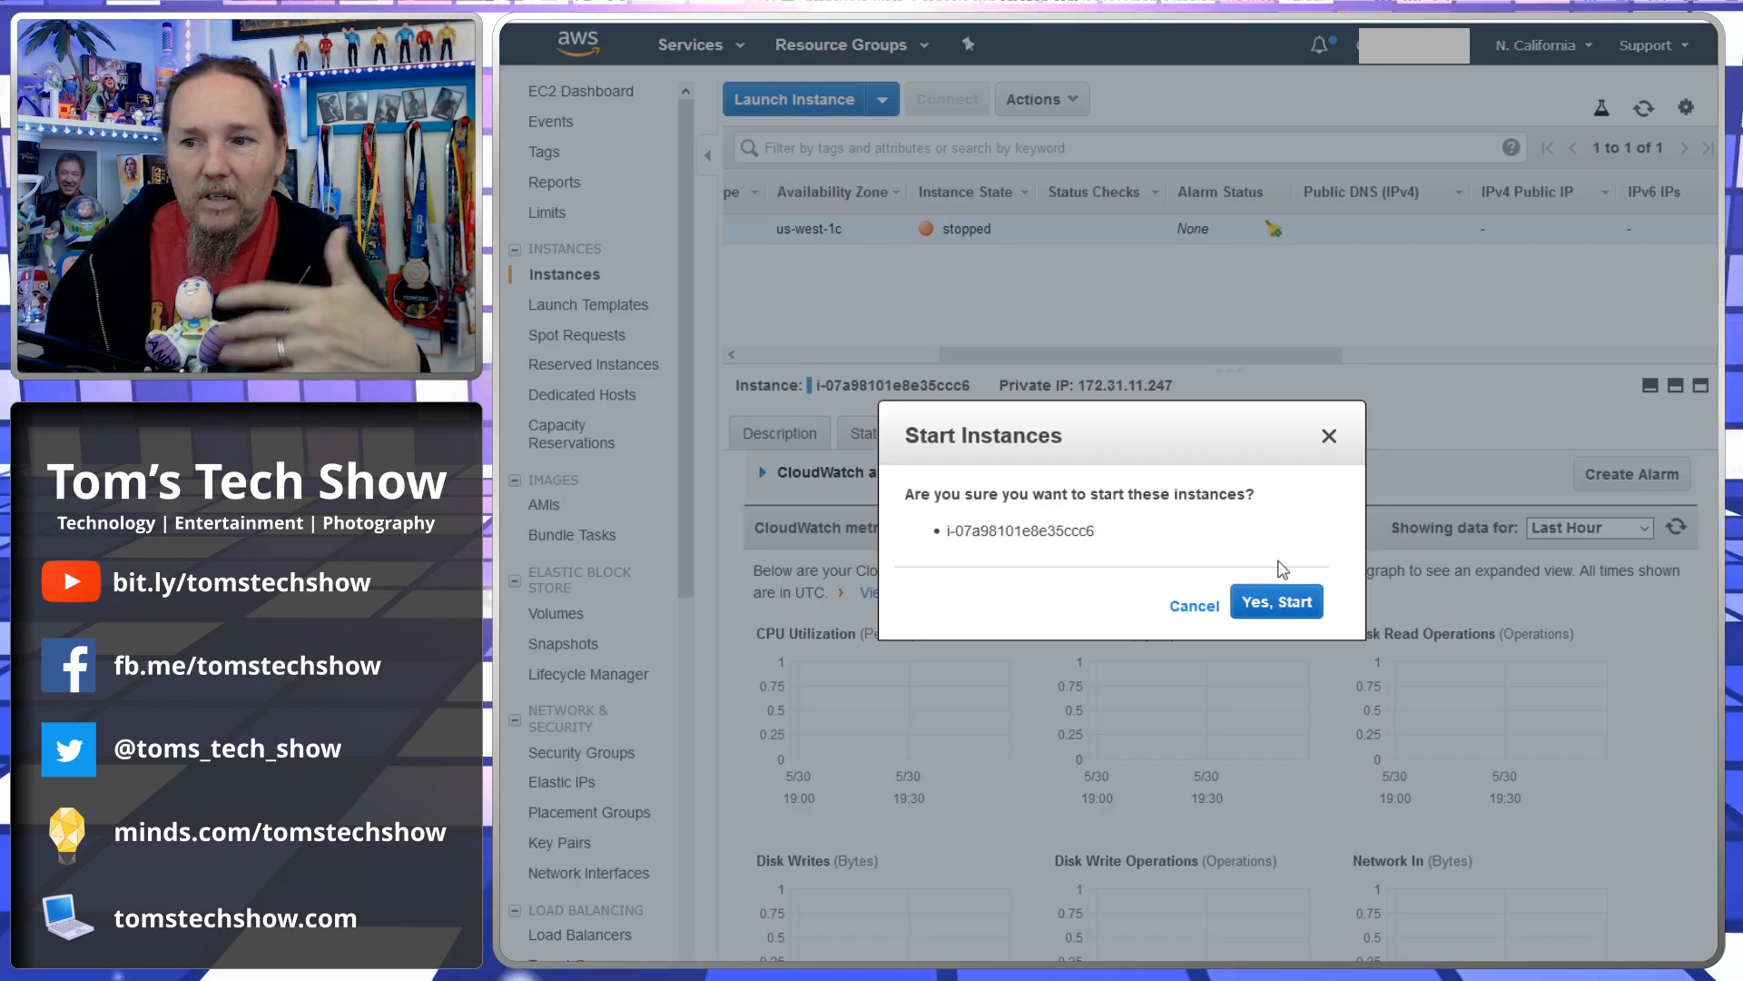
left_click(1271, 602)
- Refresh the instance list and scroll across its columns to review the restarted instance's public IP and status
scroll(1133, 352, "right", 5)
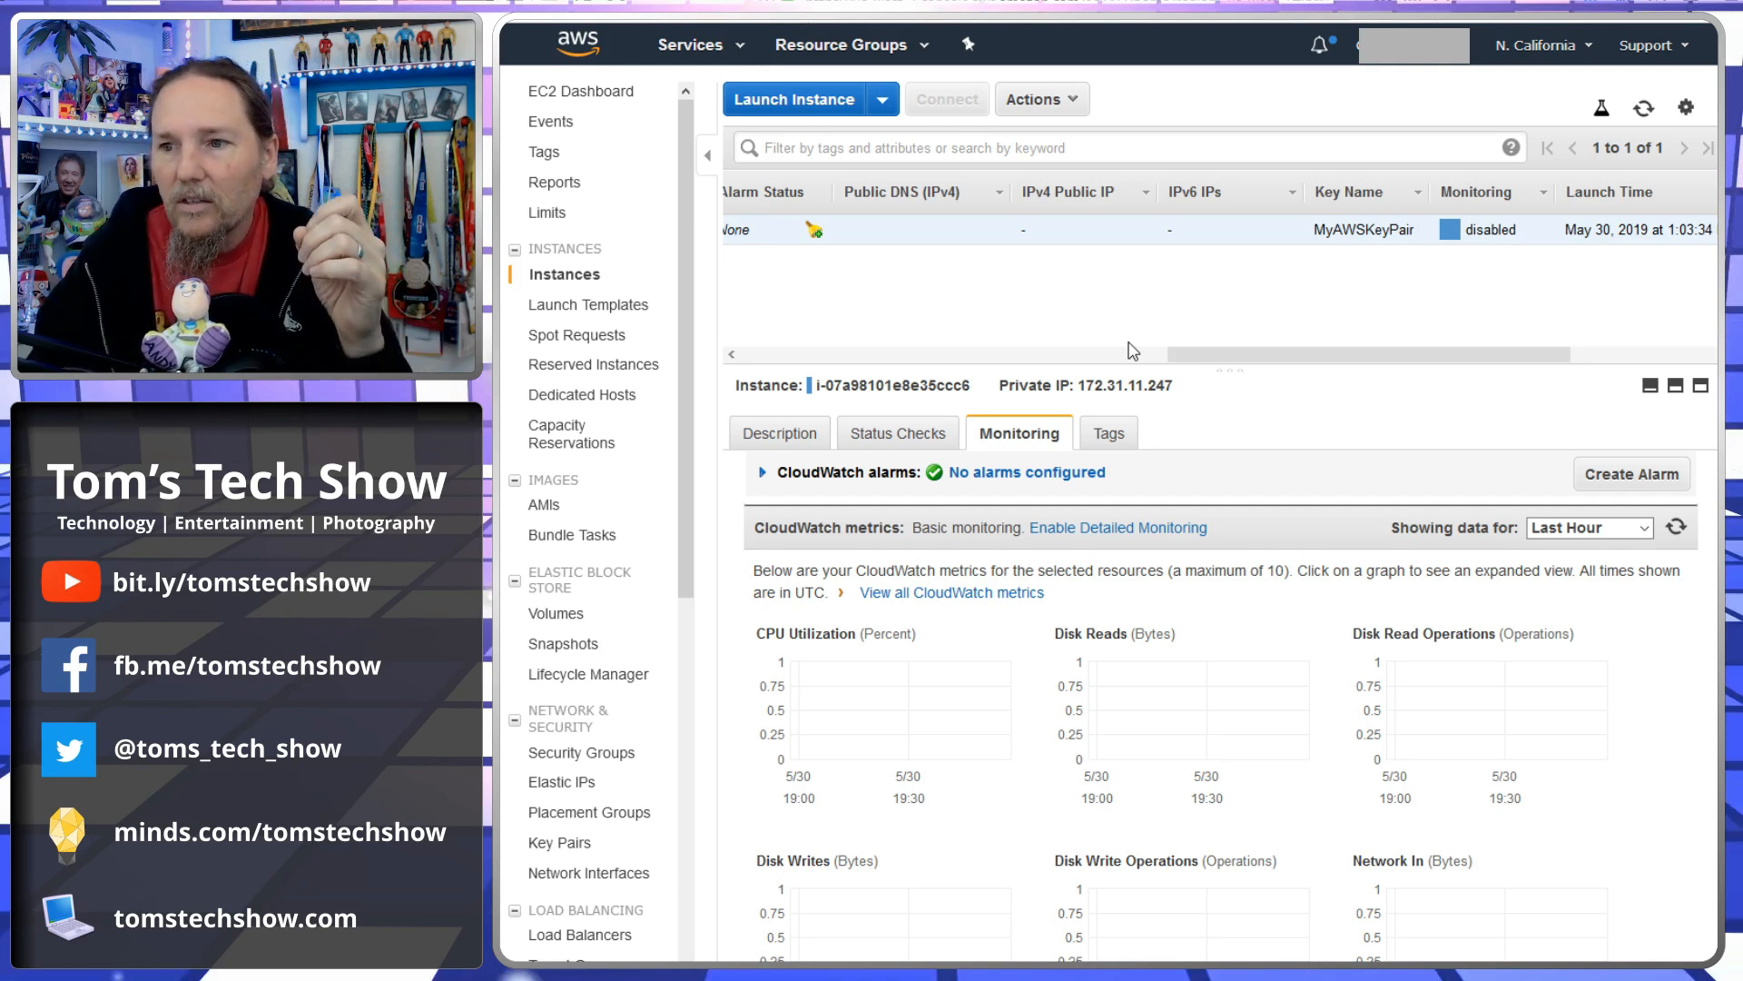
left_click(1644, 108)
left_click_drag(1091, 355, 1400, 373)
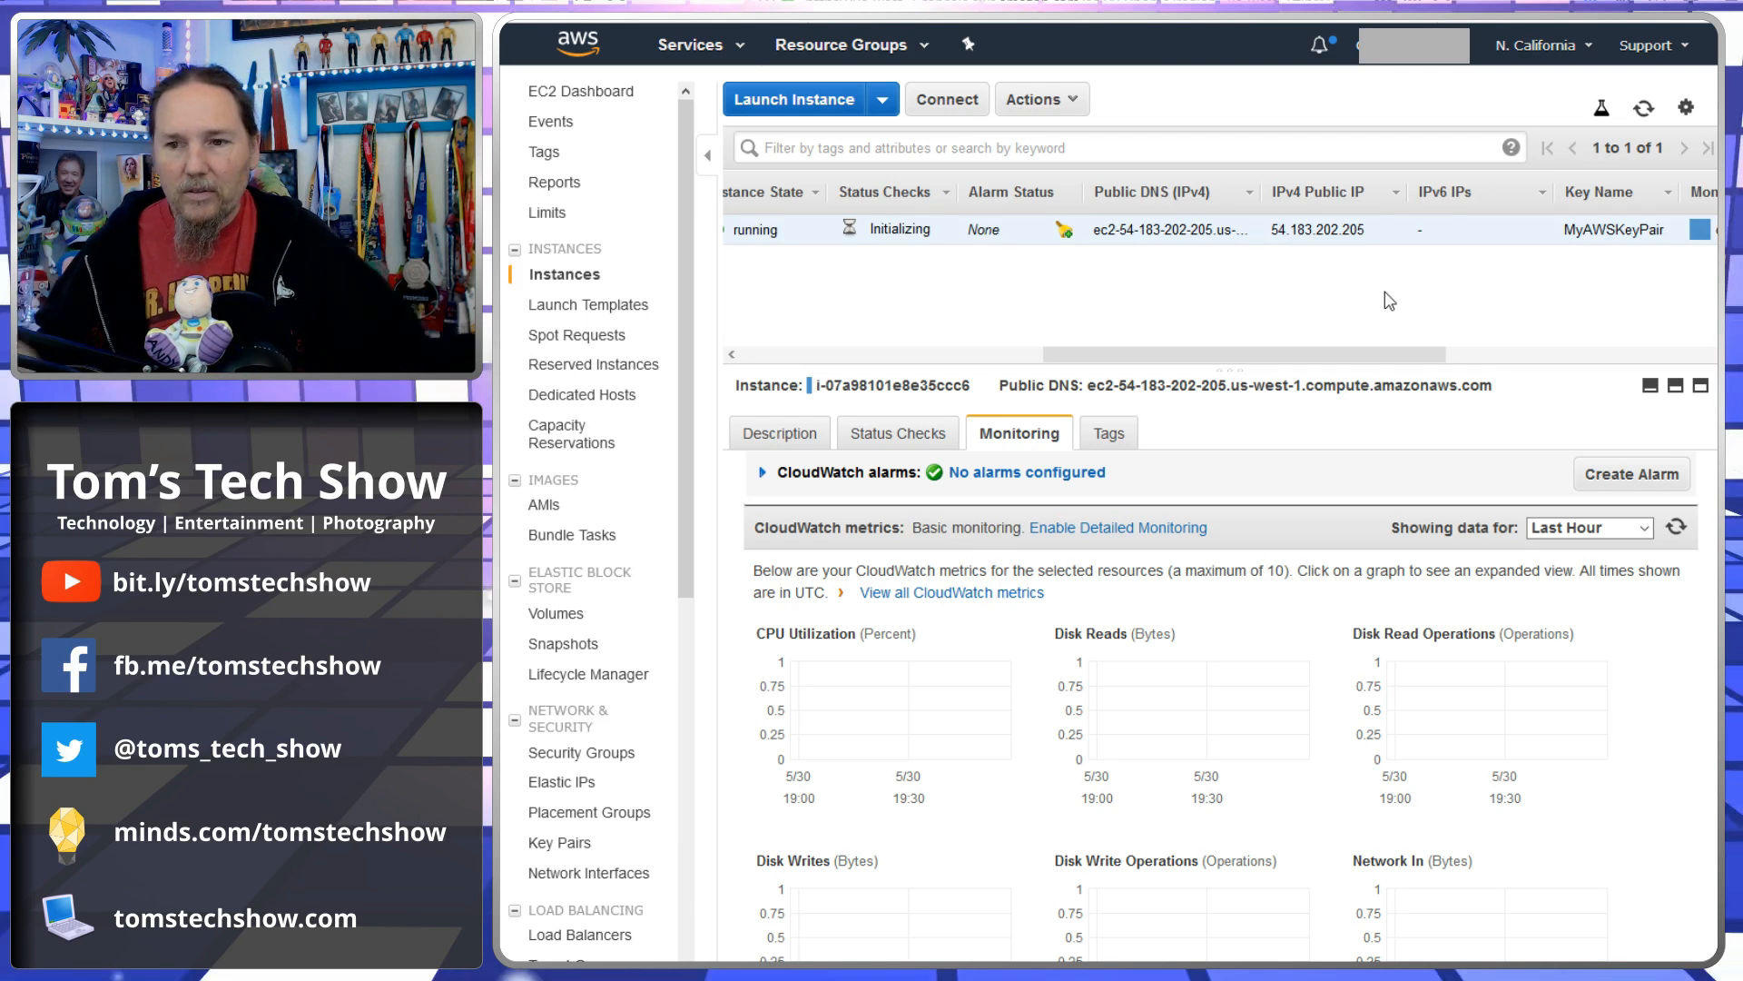
left_click(1013, 355)
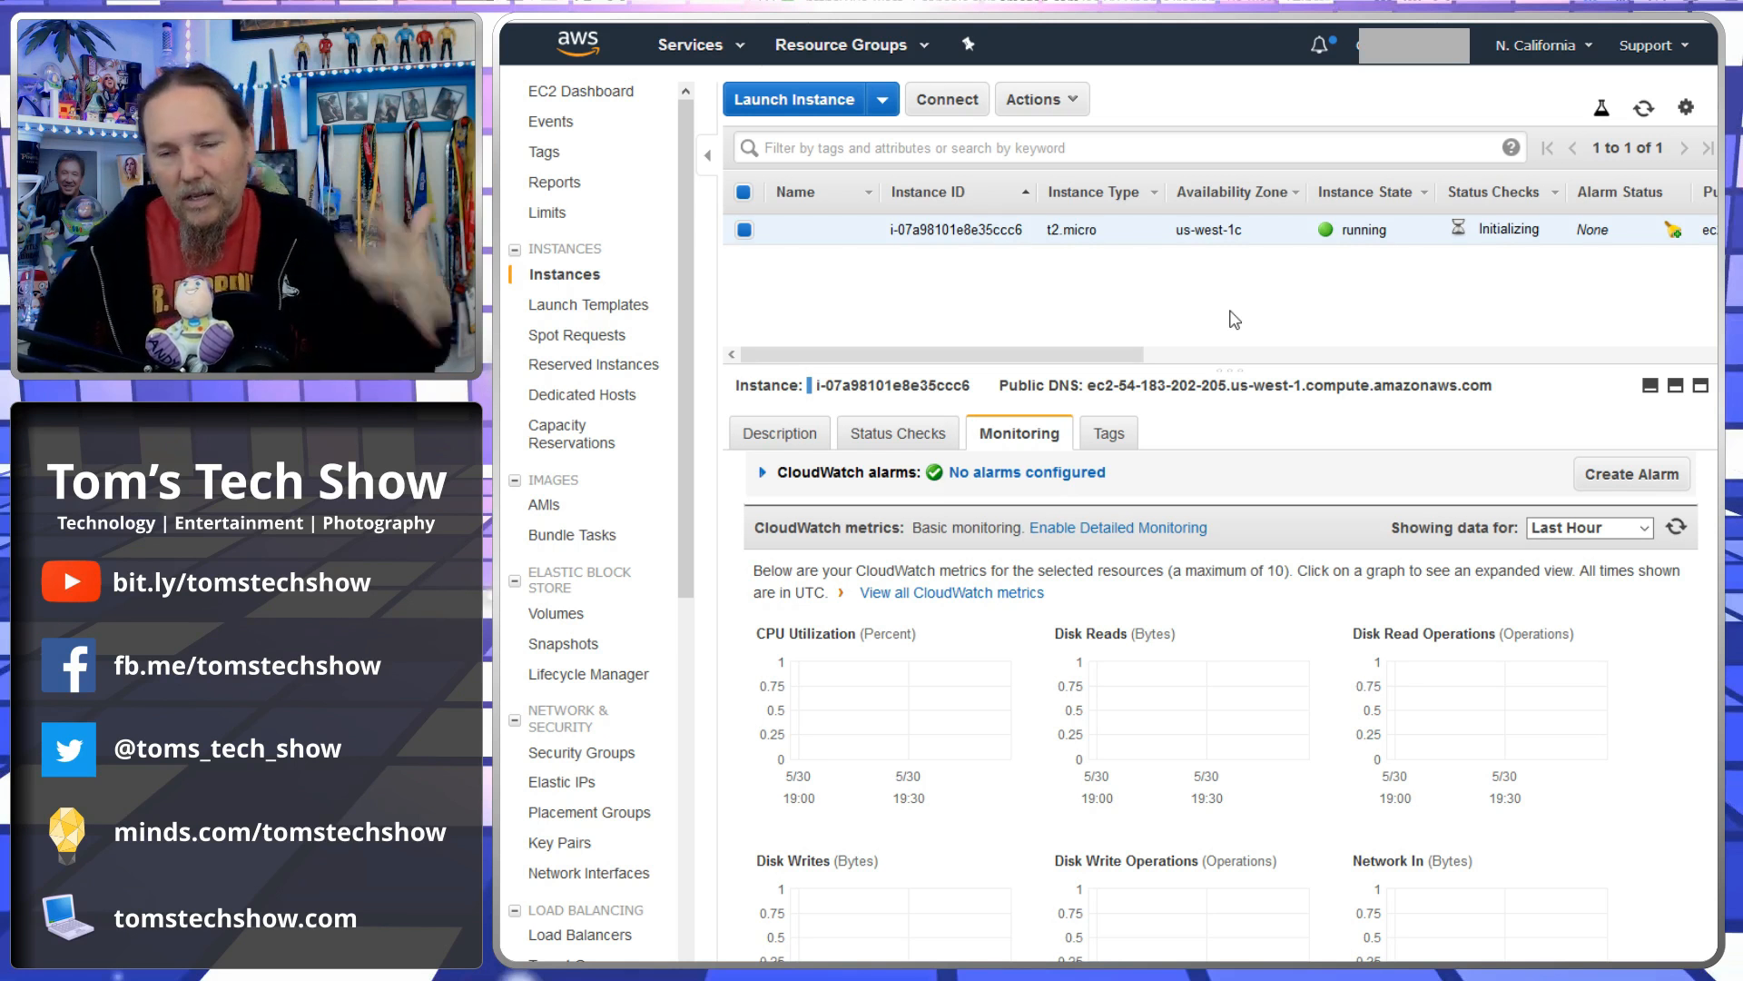
left_click_drag(1080, 354, 1029, 362)
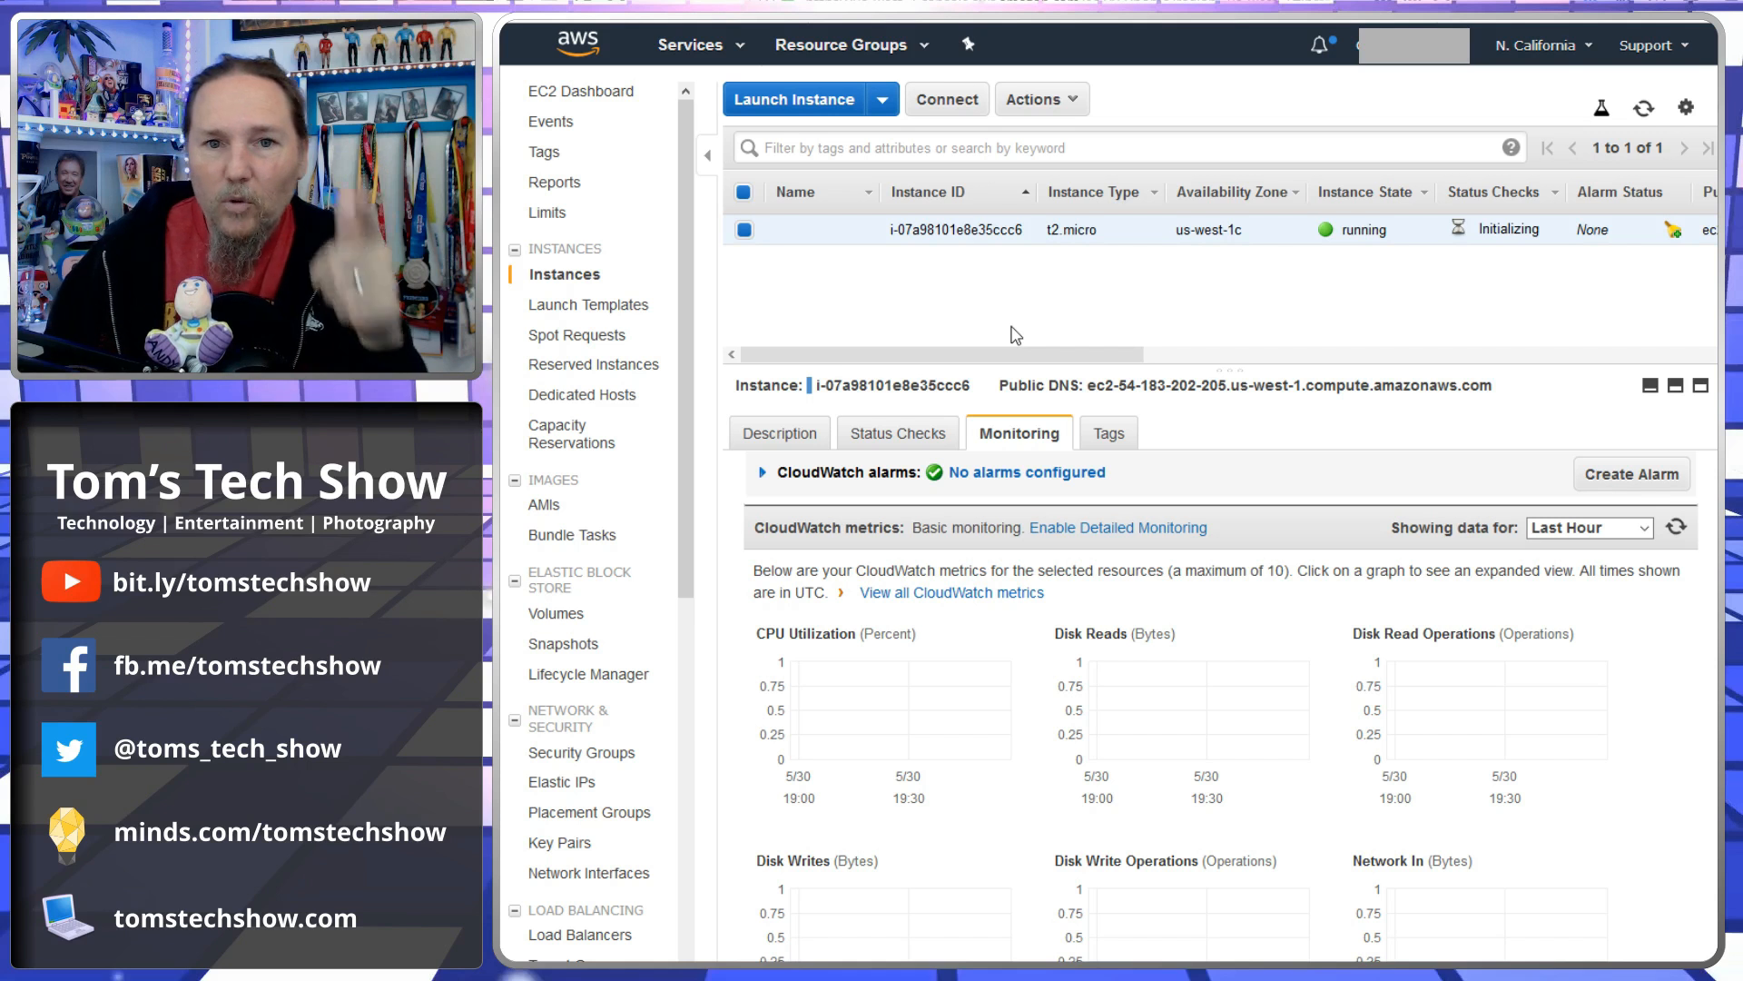
mouse_move(1026, 354)
left_mouse_down()
mouse_move(1198, 354)
mouse_move(1026, 354)
left_mouse_up()
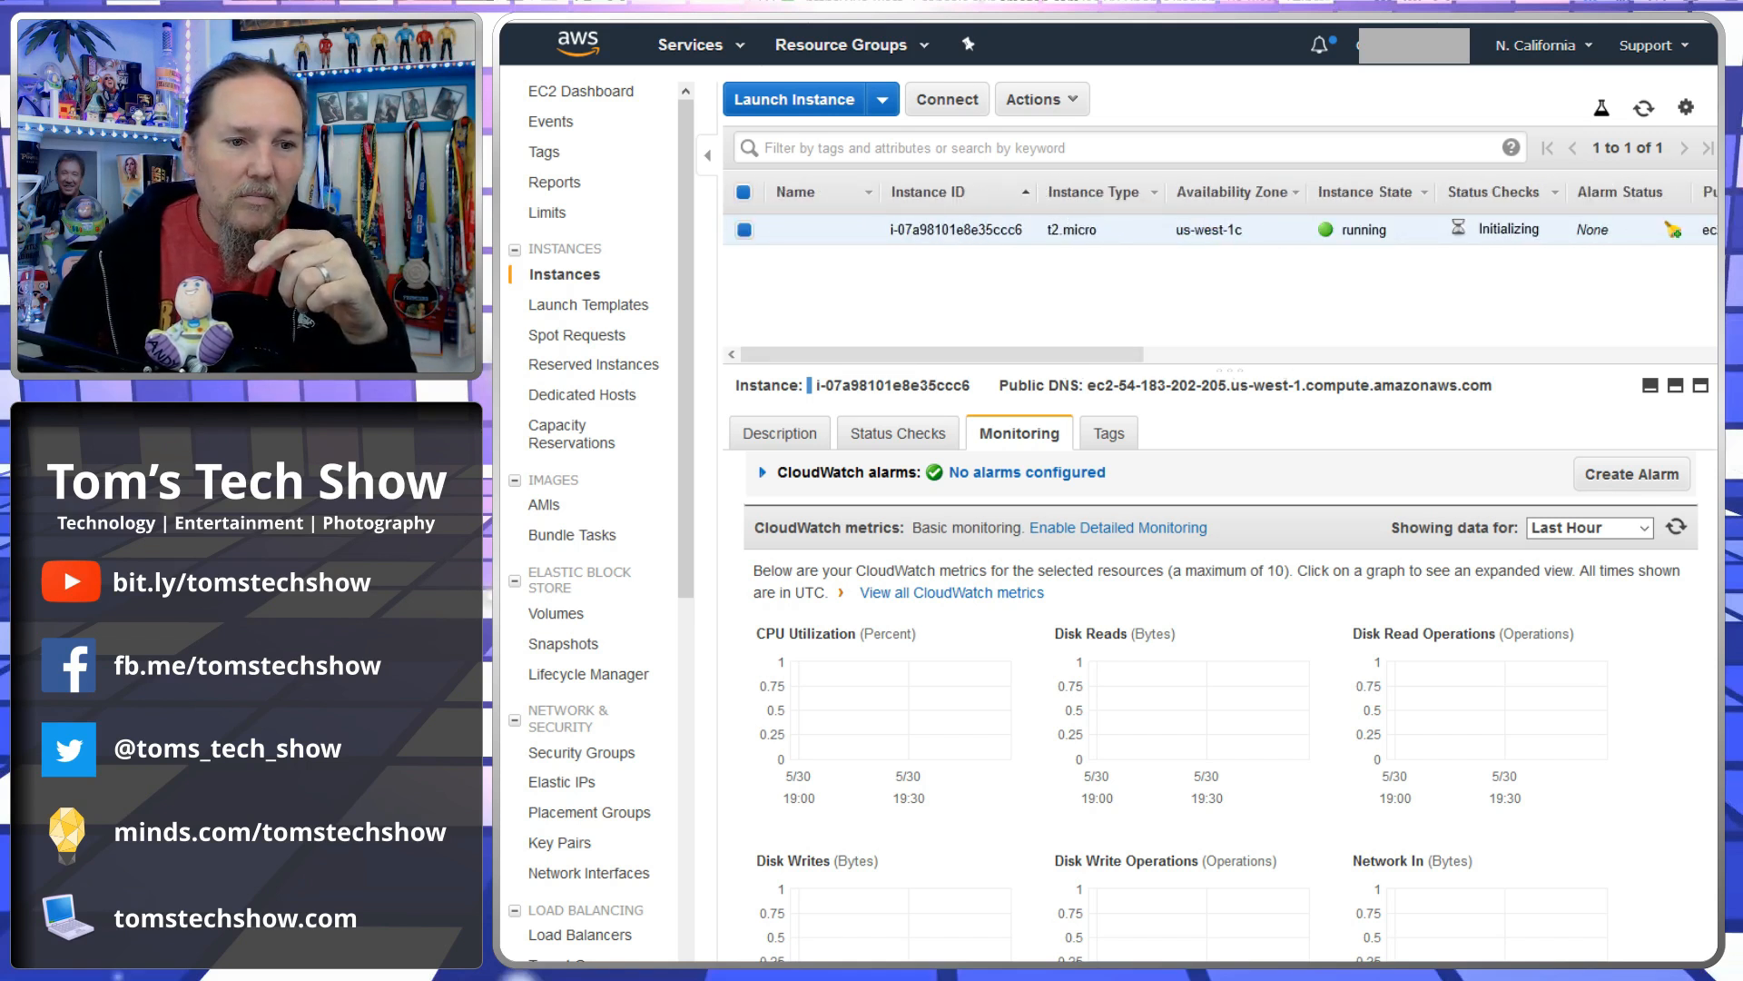